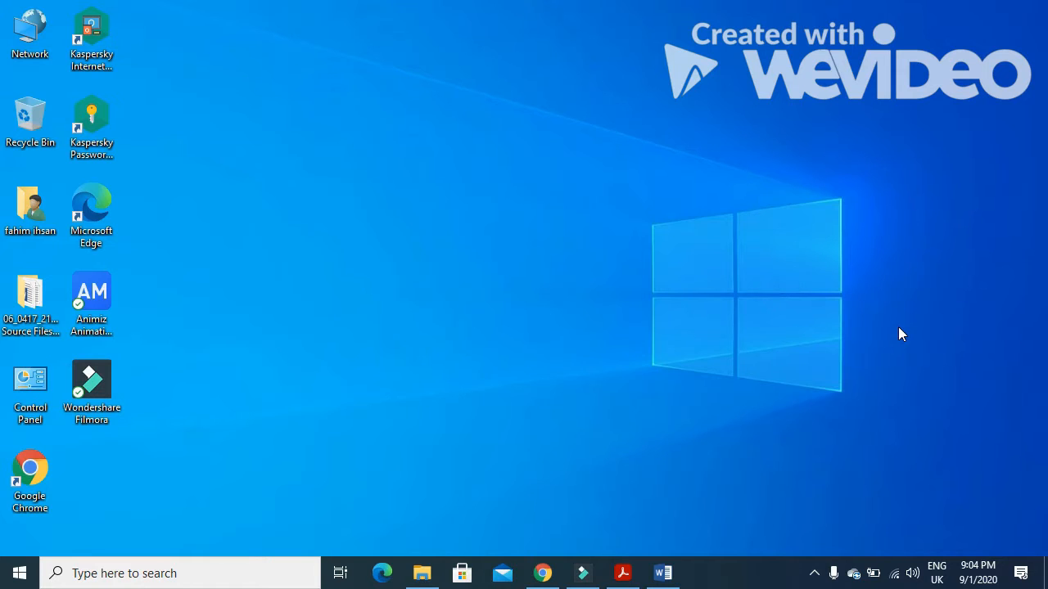
Step: Read question 21 in the exam PDF, highlighting the date-format and J218STUDENTS import instructions
left_click(623, 573)
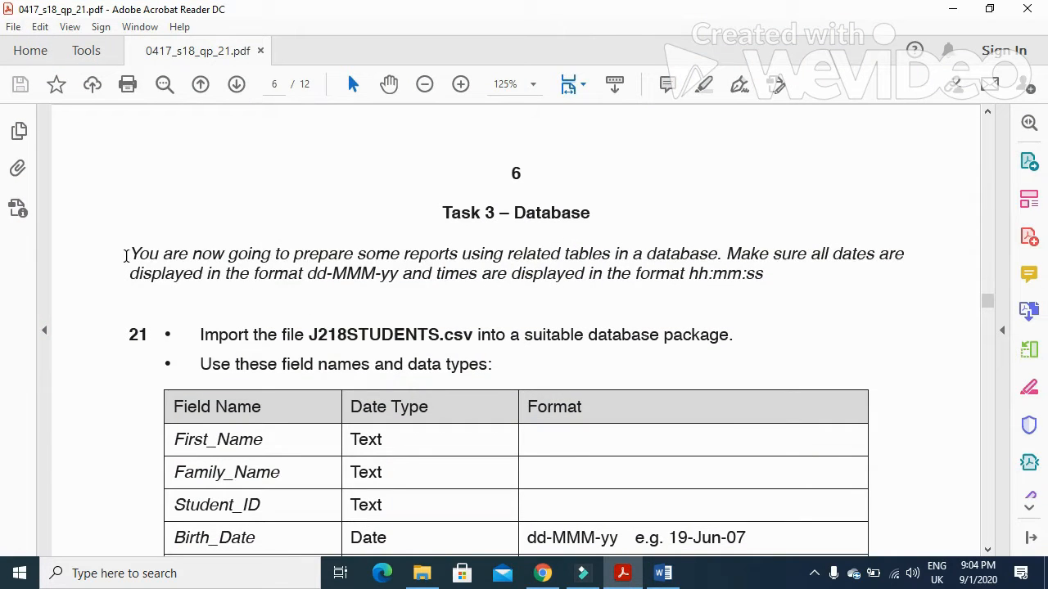
left_click_drag(127, 255, 910, 266)
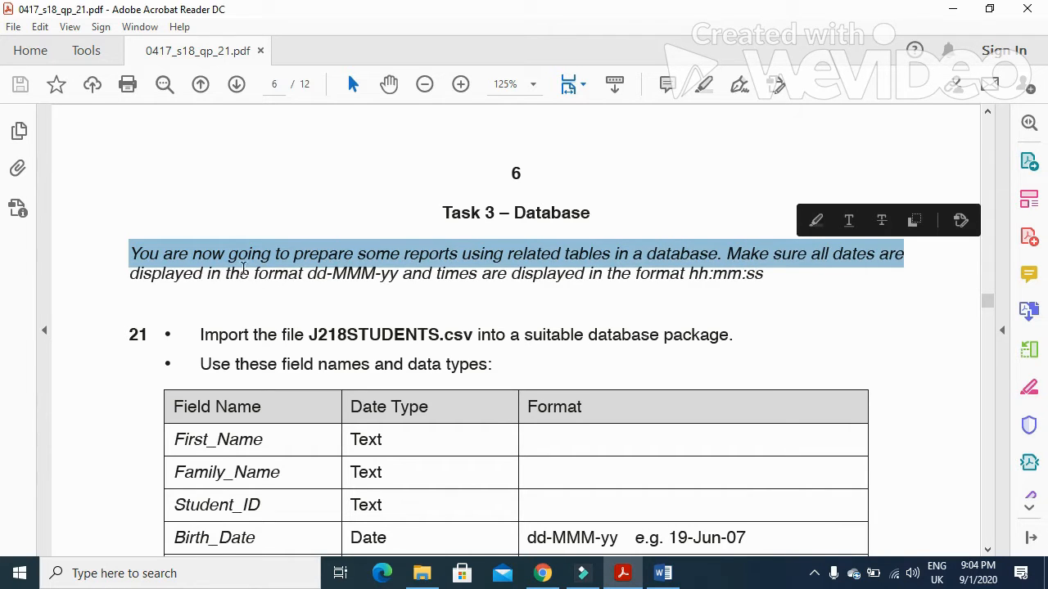
left_click_drag(131, 275, 711, 287)
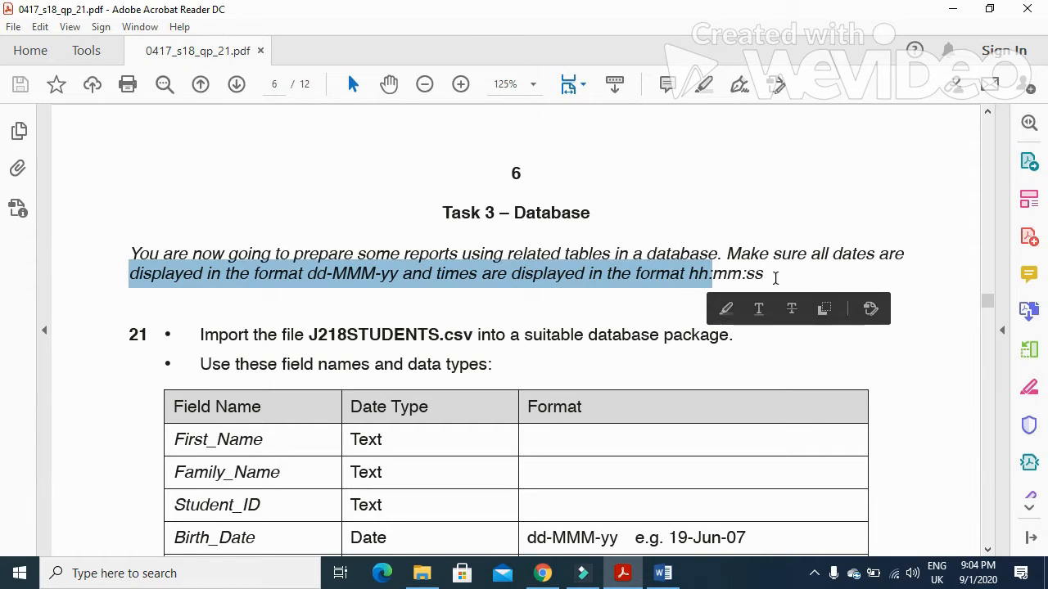
scroll(497, 413, "down", 2)
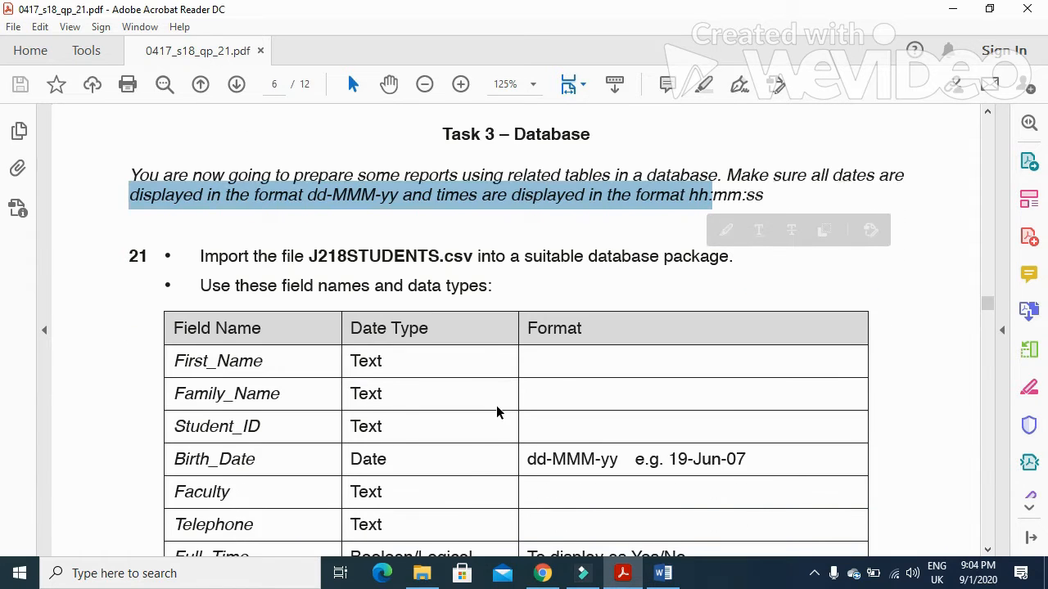
scroll(487, 404, "down", 1)
left_click_drag(201, 218, 419, 227)
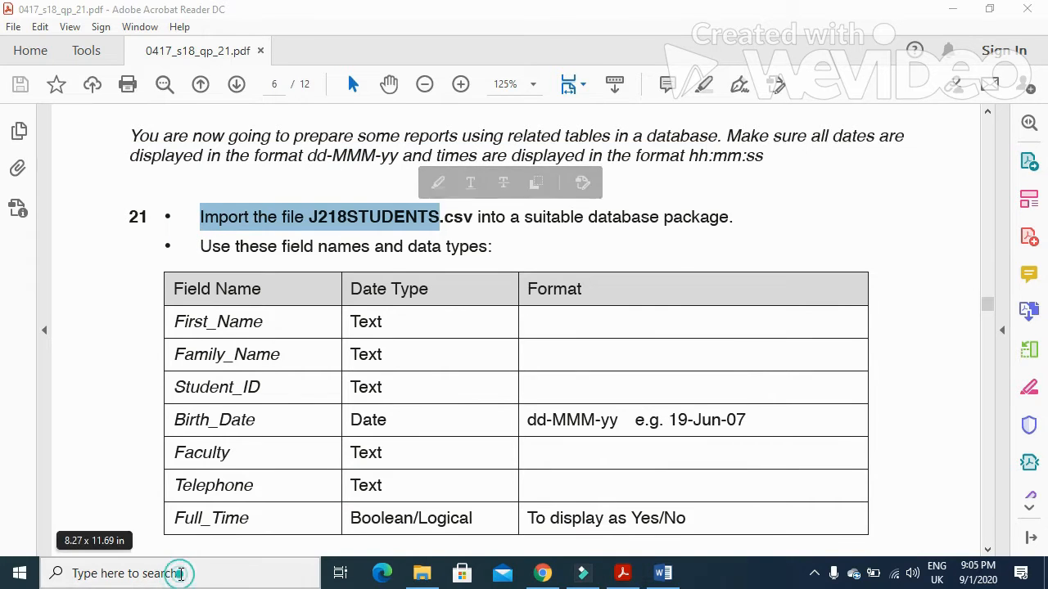
left_click(177, 574)
Step: Launch Access and start a blank desktop database named p21 2018
type("access")
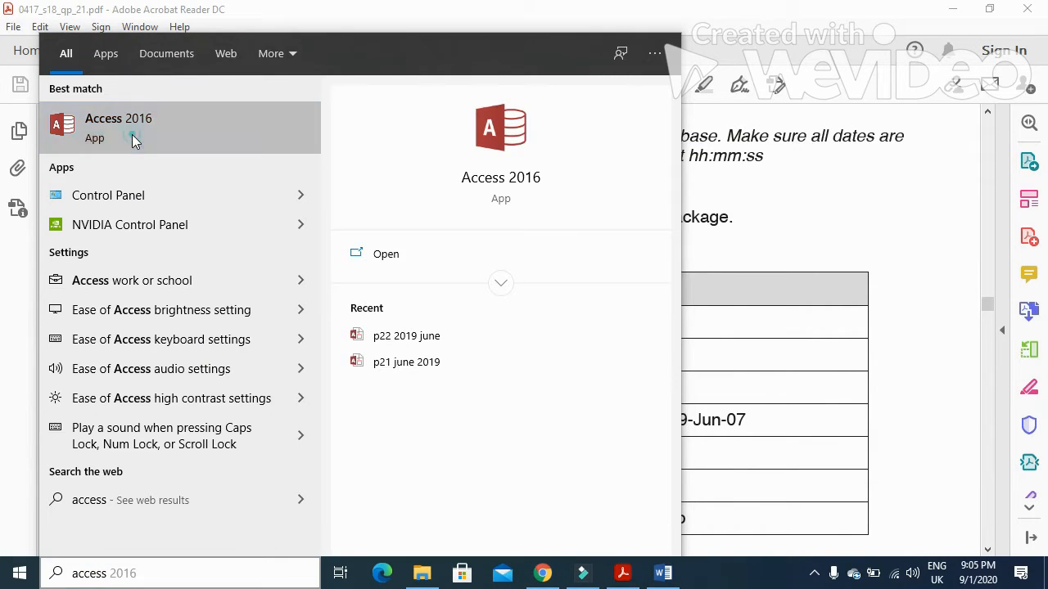
left_click(135, 141)
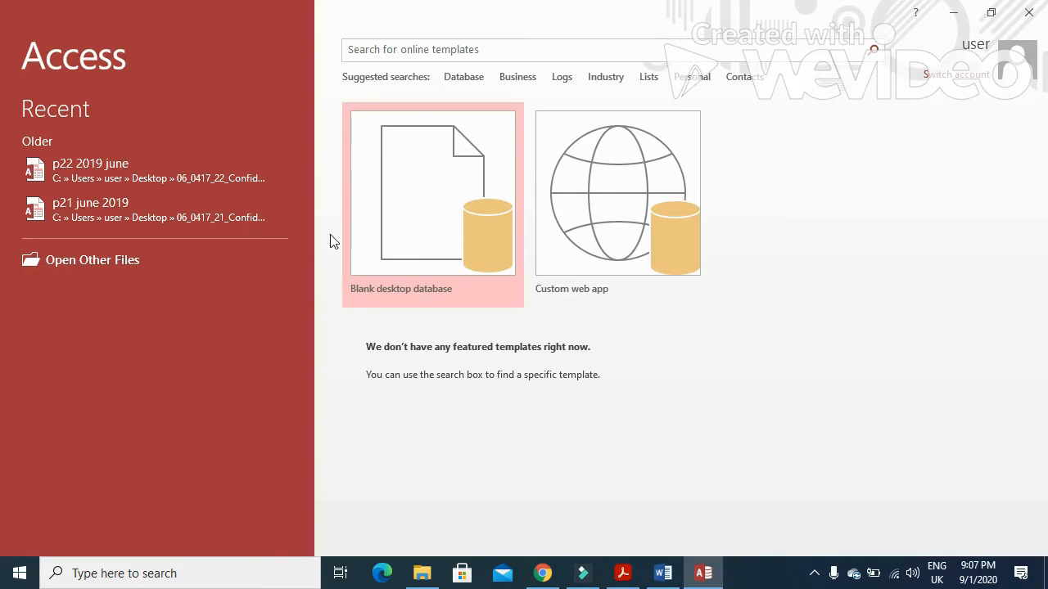
left_click(422, 168)
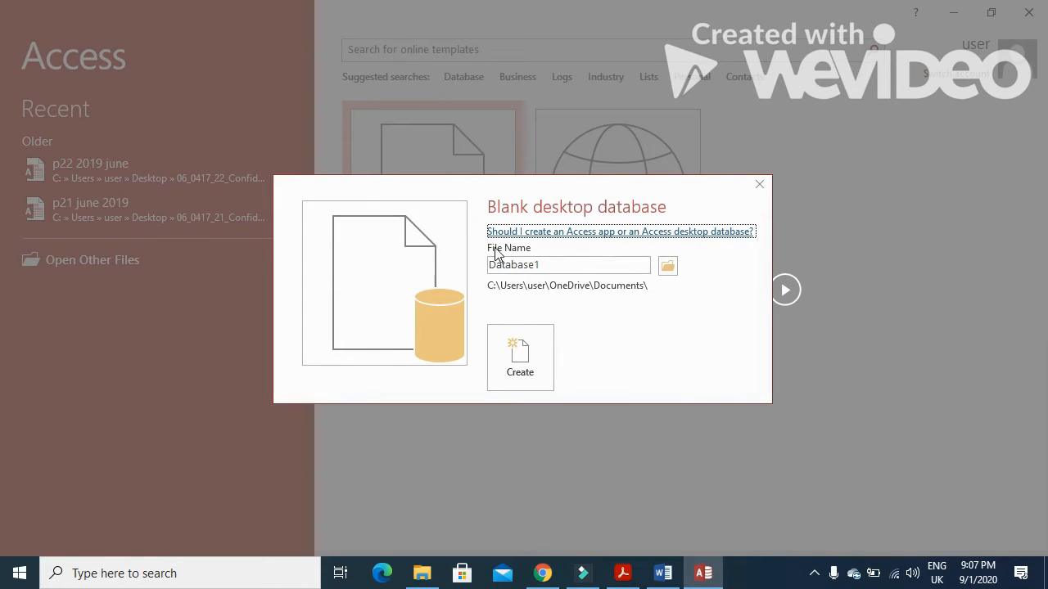
double_click(550, 267)
left_click_drag(553, 260, 460, 252)
type("p21 2018")
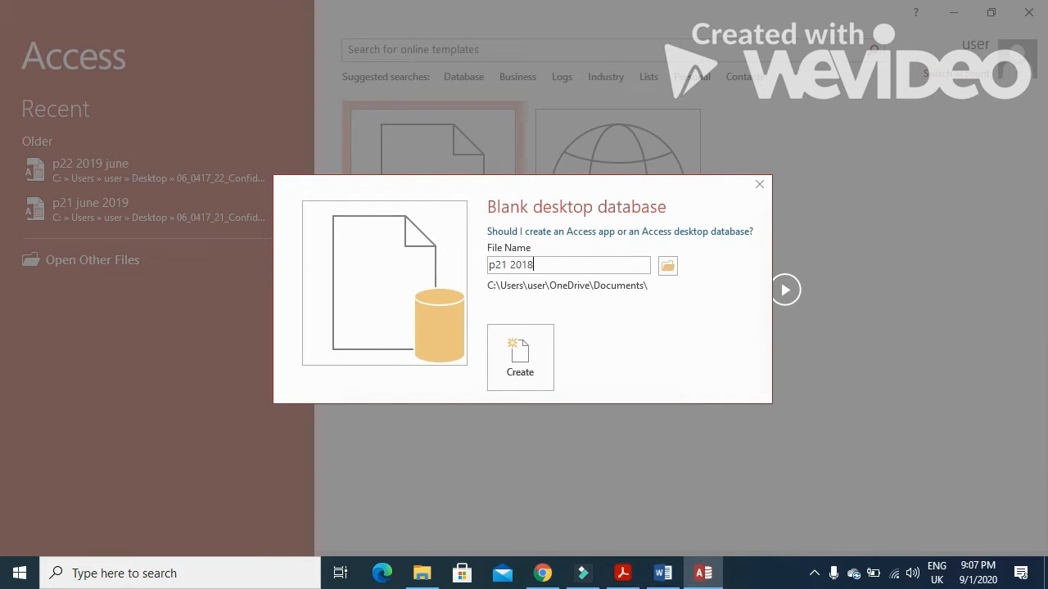
Step: Save it in the 06_0417_21_Confidential Source Files 2018 folder, create it and close Table1
left_click(667, 265)
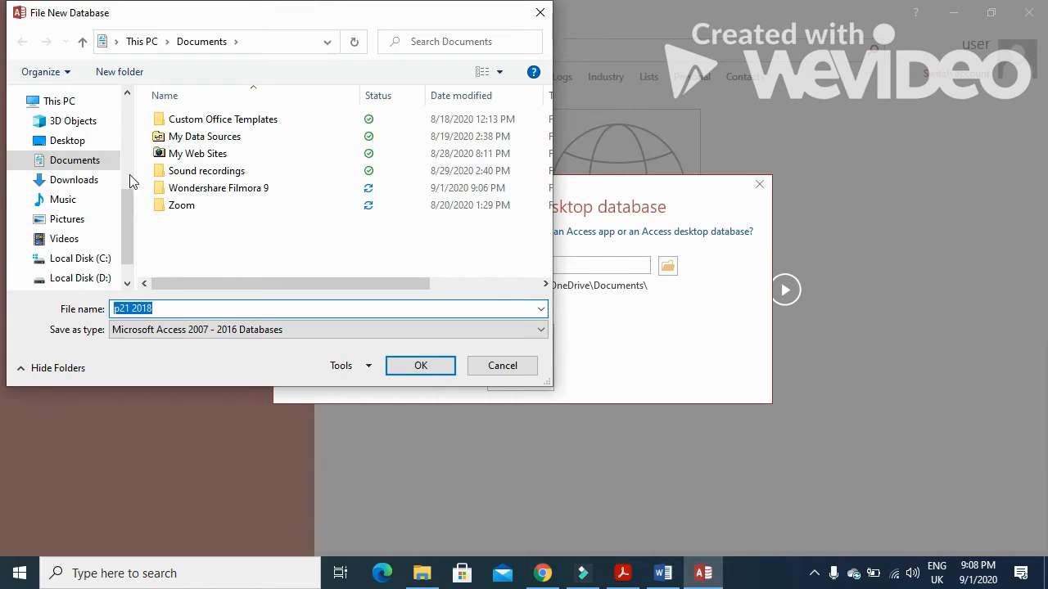
left_click(72, 135)
double_click(215, 119)
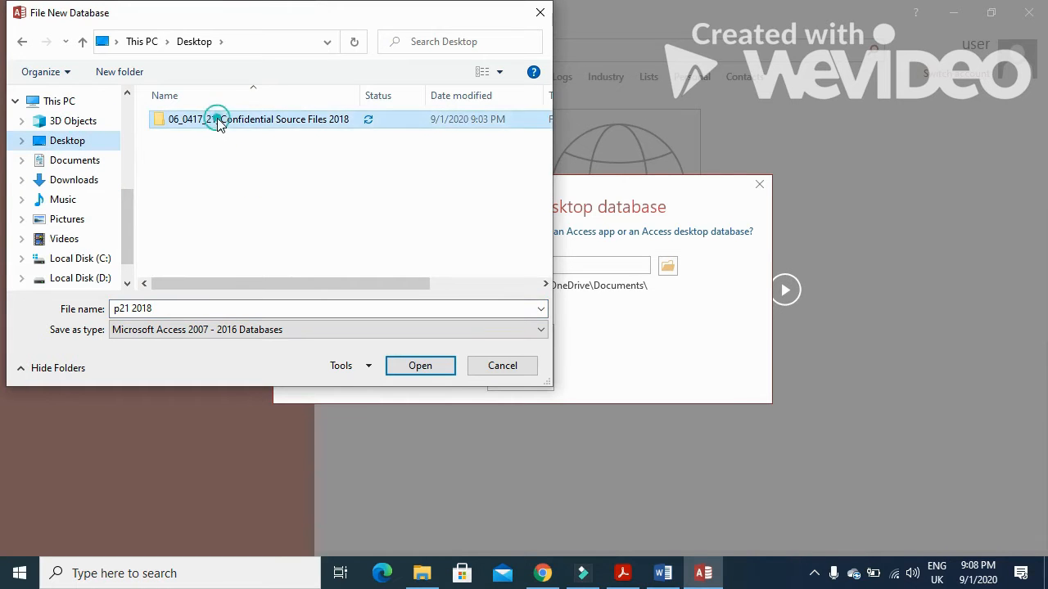
left_click(421, 369)
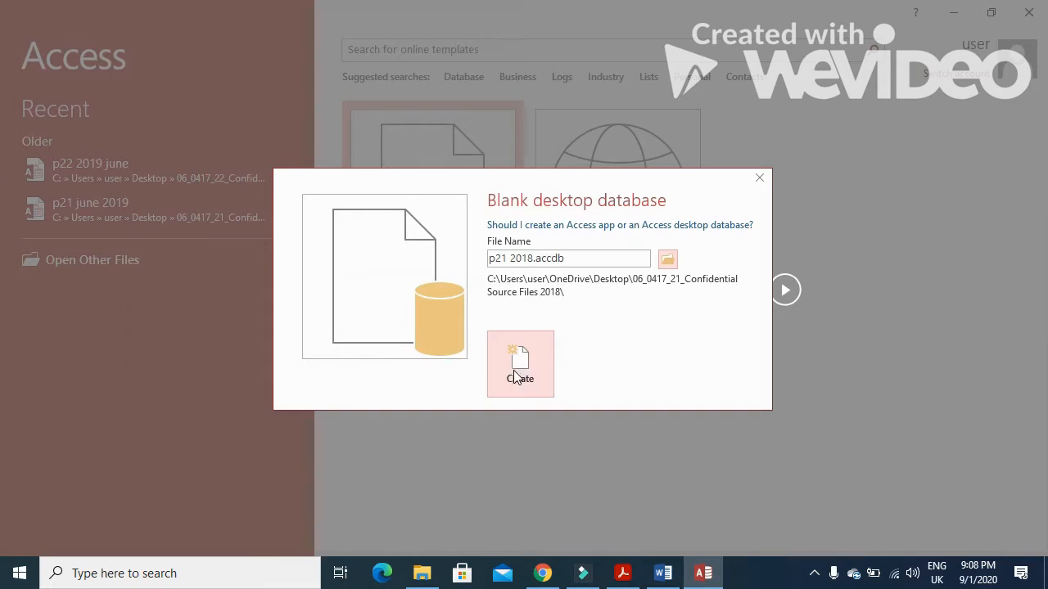
left_click(521, 372)
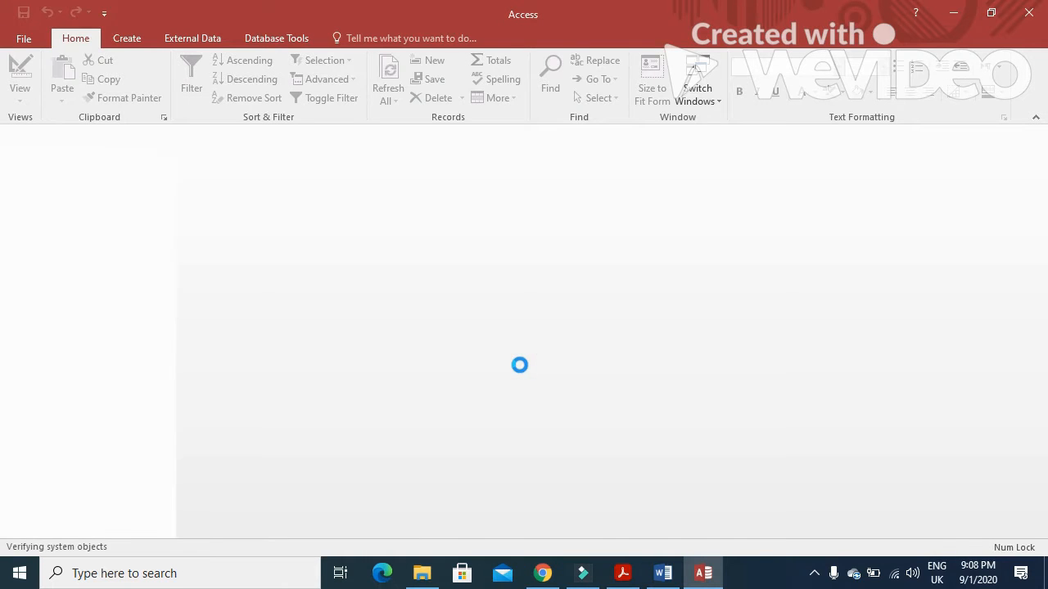
left_click(1036, 133)
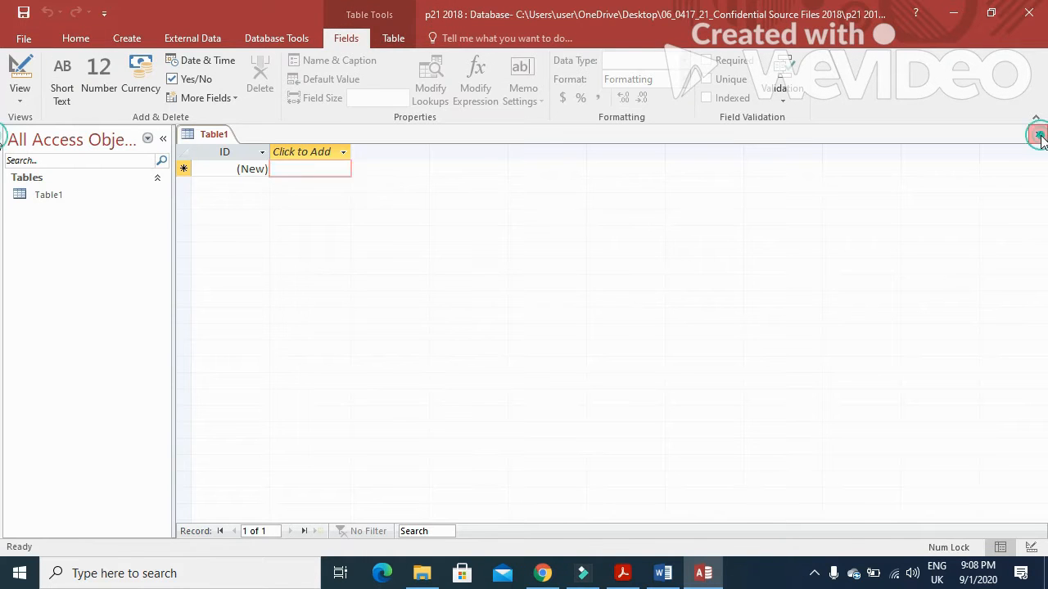
Step: Start a text file import and pick J218STUDENTS.csv from the 2018 source files folder
left_click(216, 42)
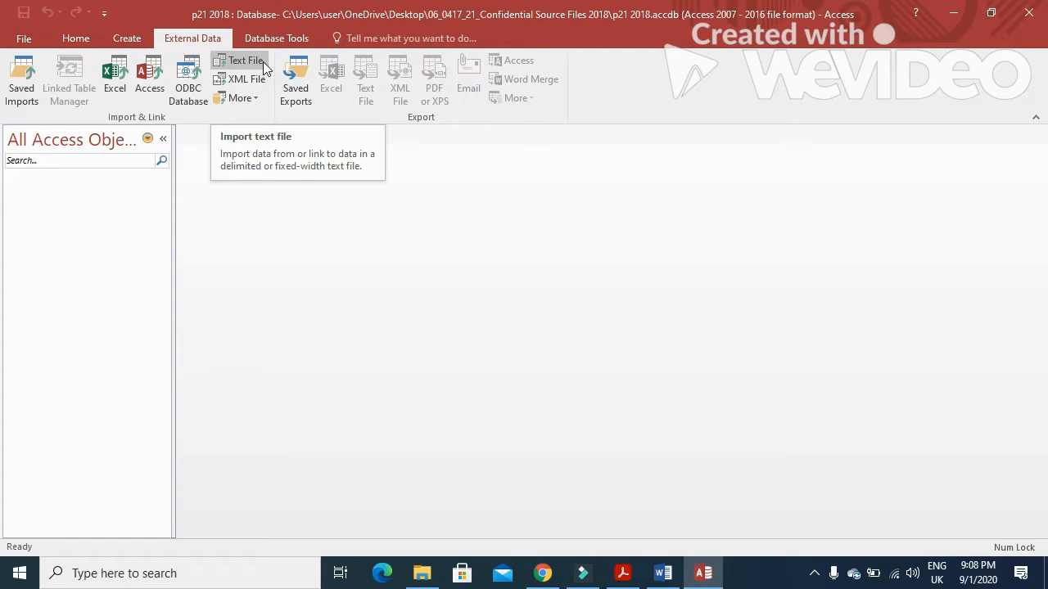
left_click(246, 63)
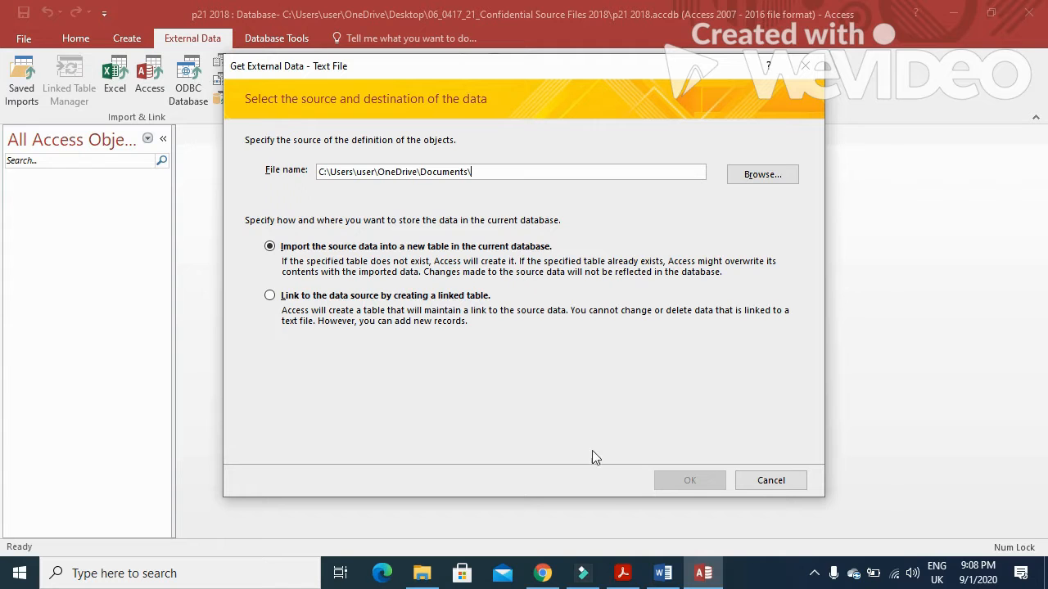
left_click(622, 573)
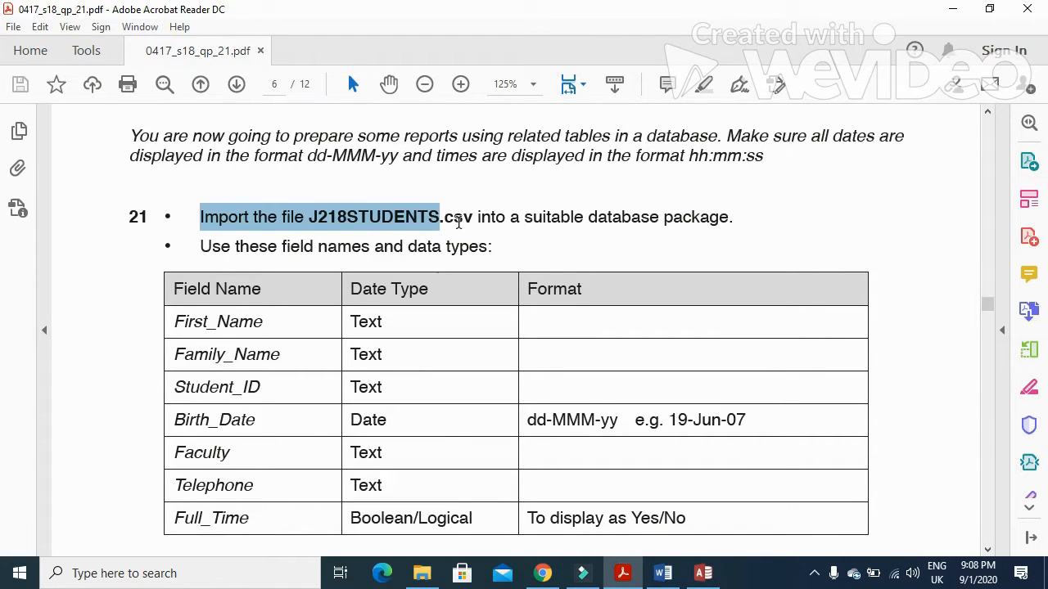
left_click_drag(475, 218, 440, 217)
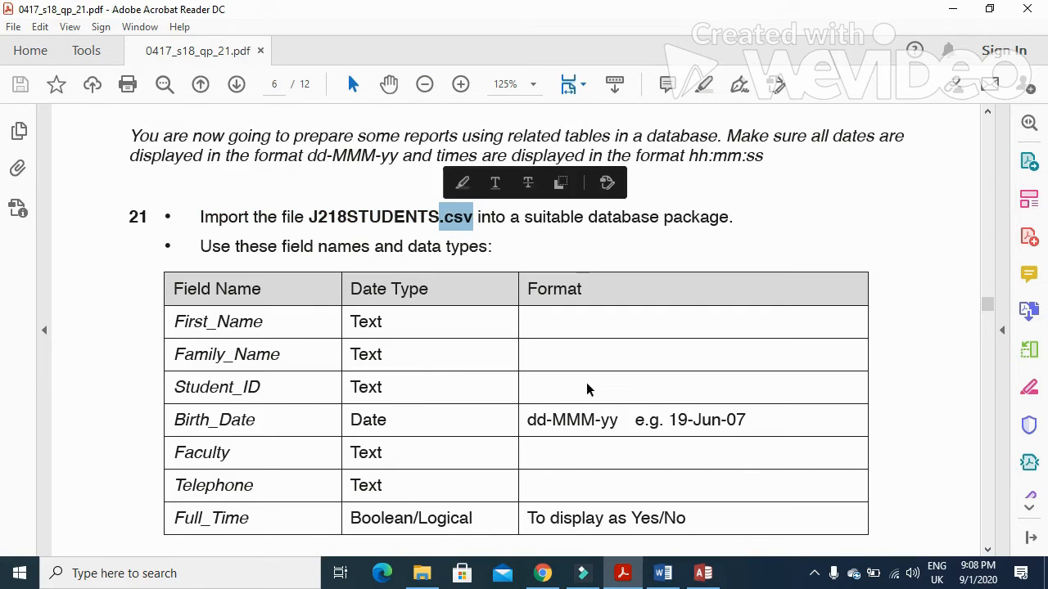
left_click(703, 573)
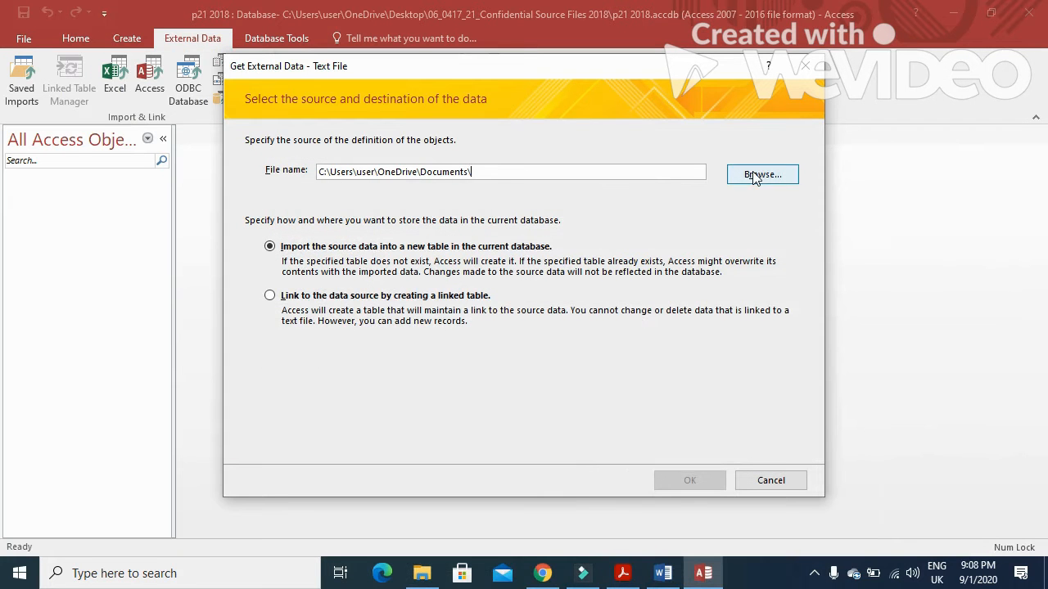
left_click(754, 175)
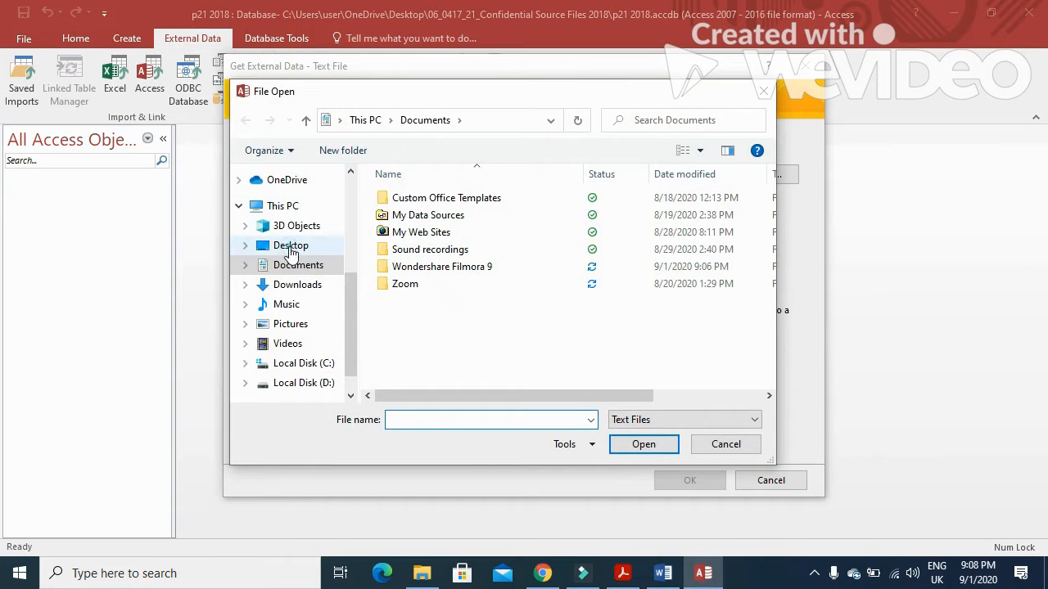
left_click(290, 245)
double_click(426, 199)
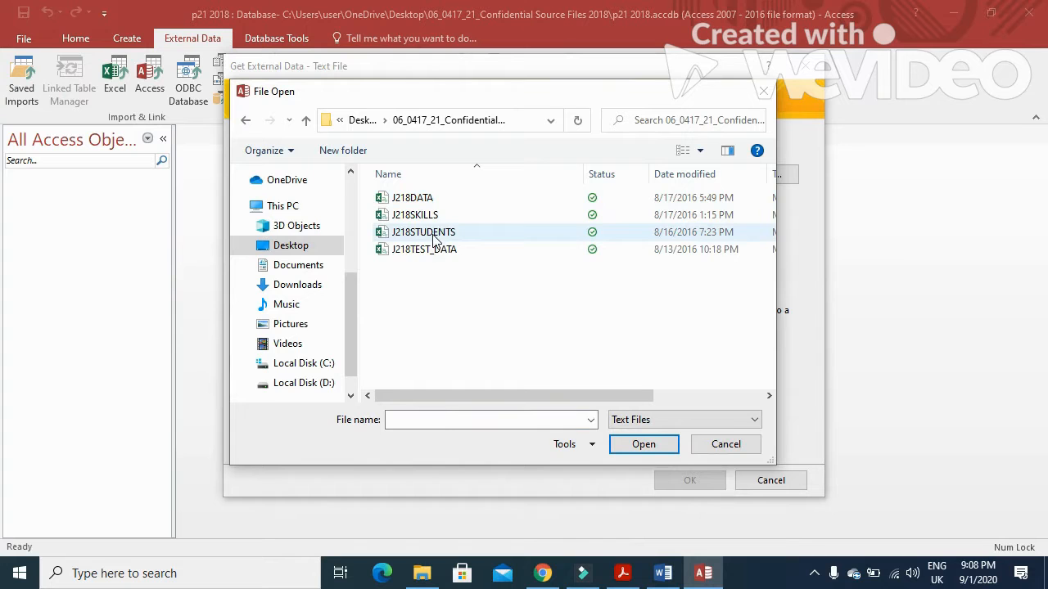
left_click(434, 234)
left_click(643, 444)
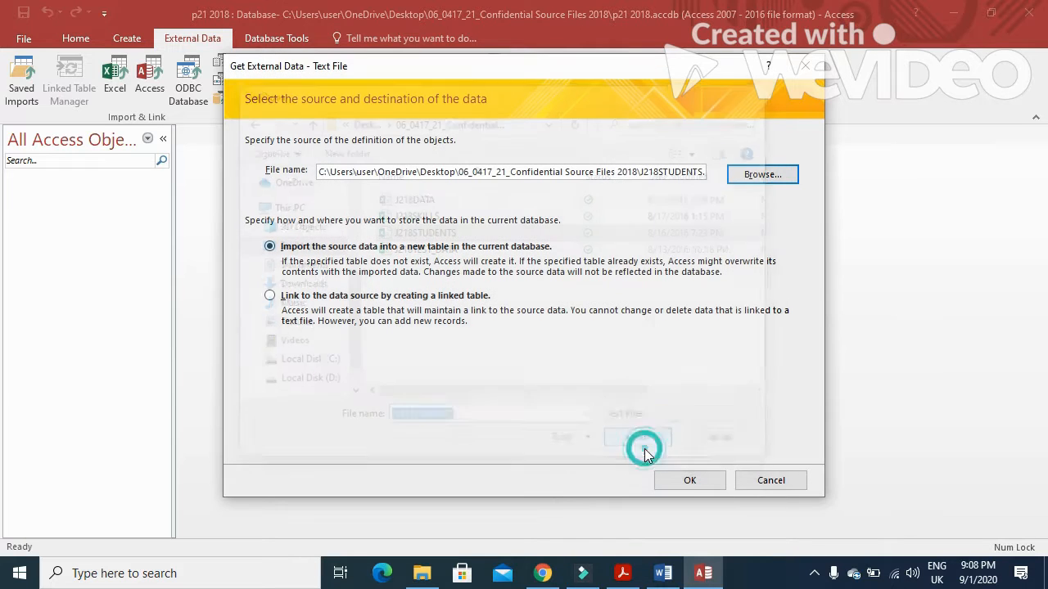
Step: Import it into a new table as delimited text with the first row as field names
left_click(690, 482)
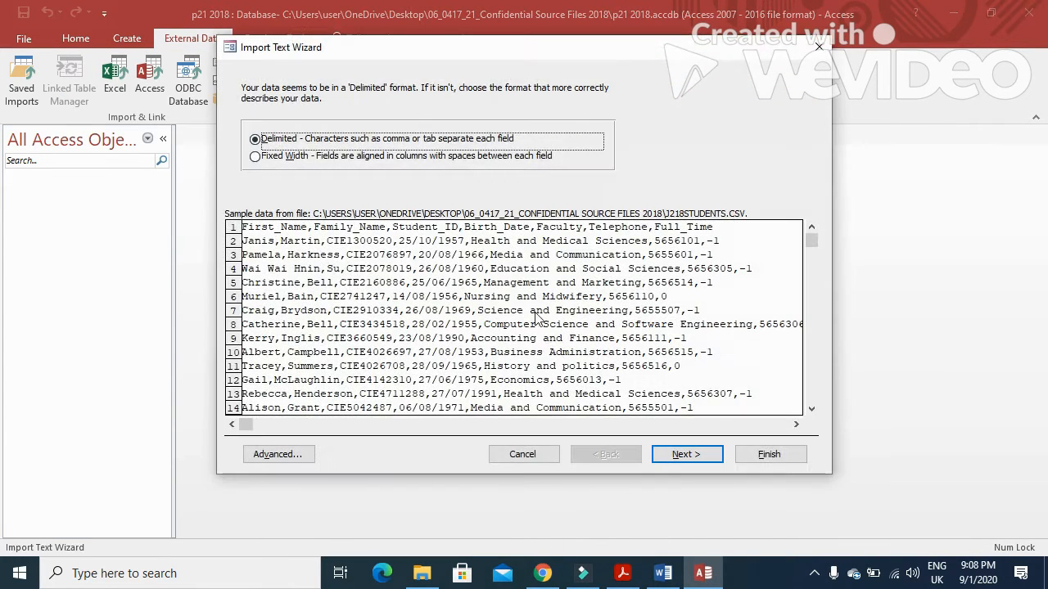
left_click(703, 457)
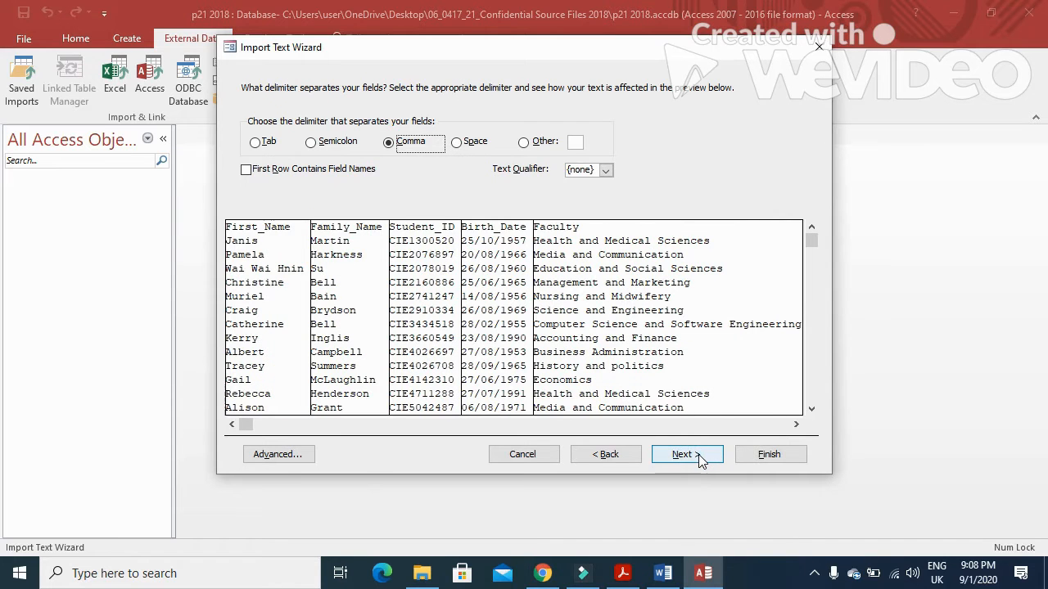
left_click(247, 170)
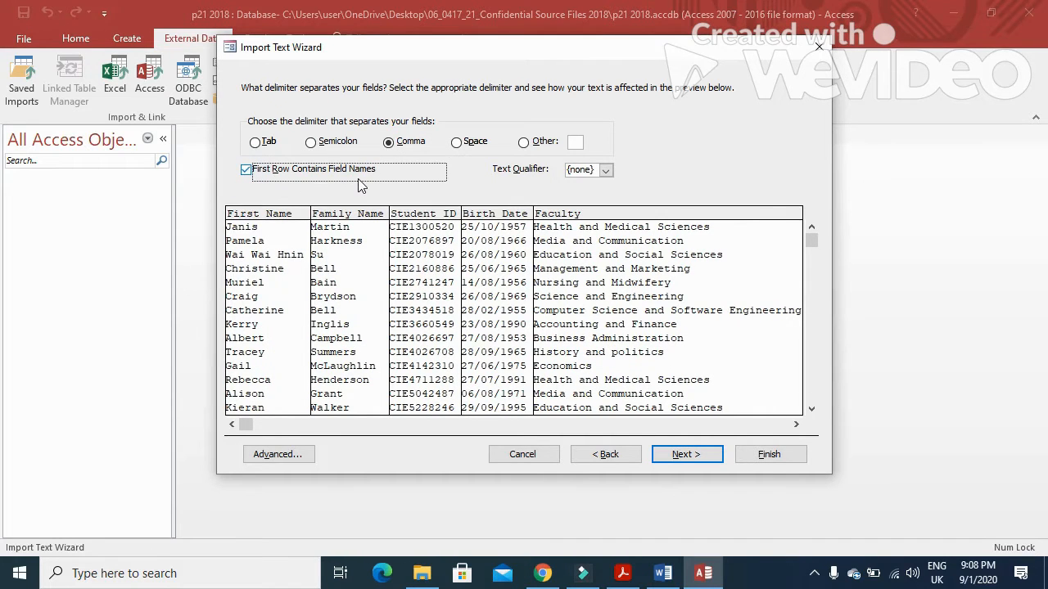
left_click(708, 458)
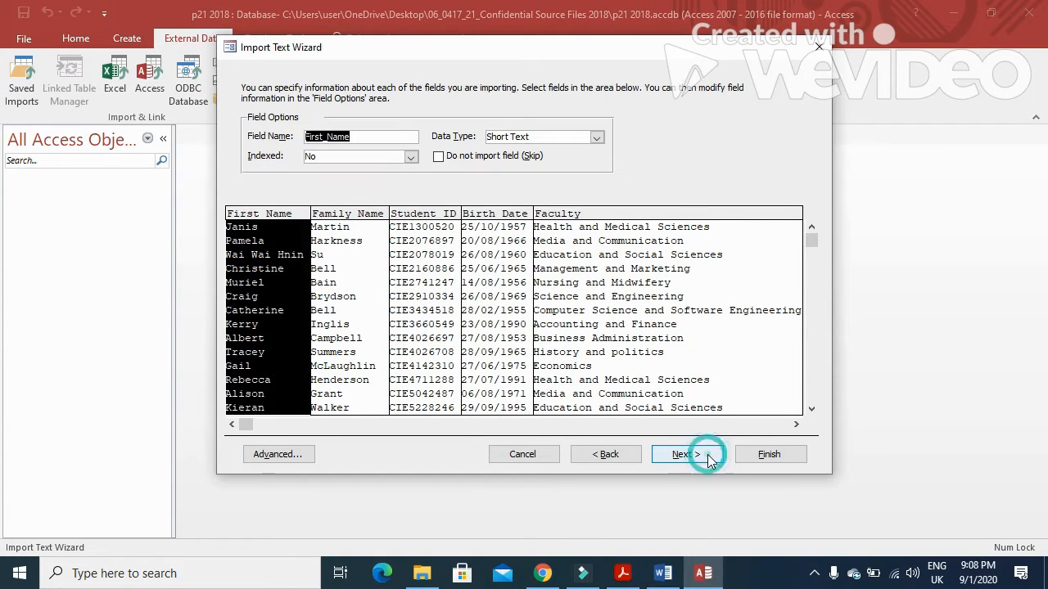
Step: In the import specification, set date order to DMY and Full_Time to Yes/No
left_click(275, 455)
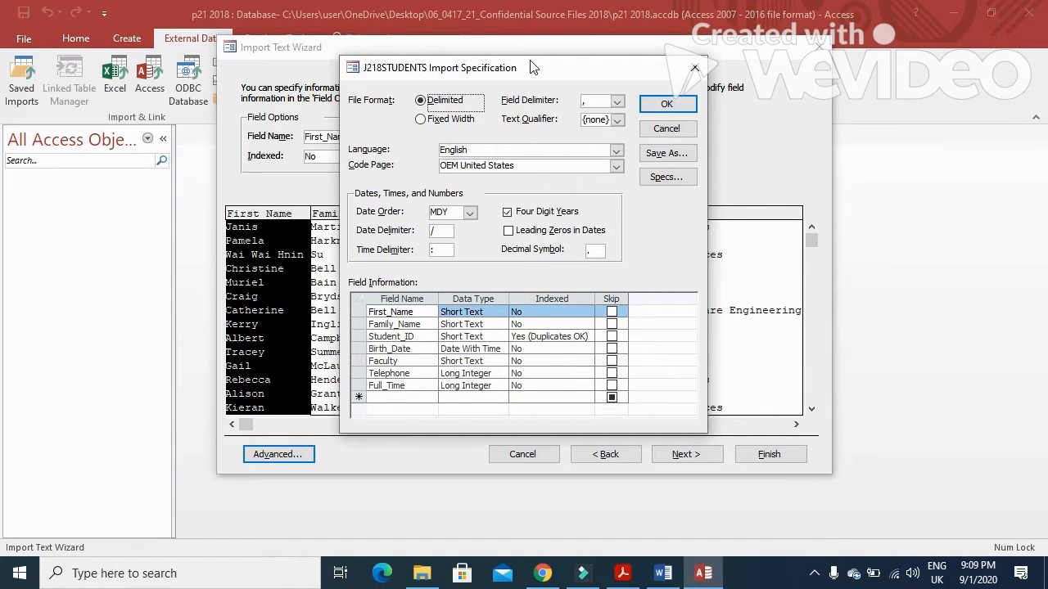
left_click_drag(533, 66, 728, 49)
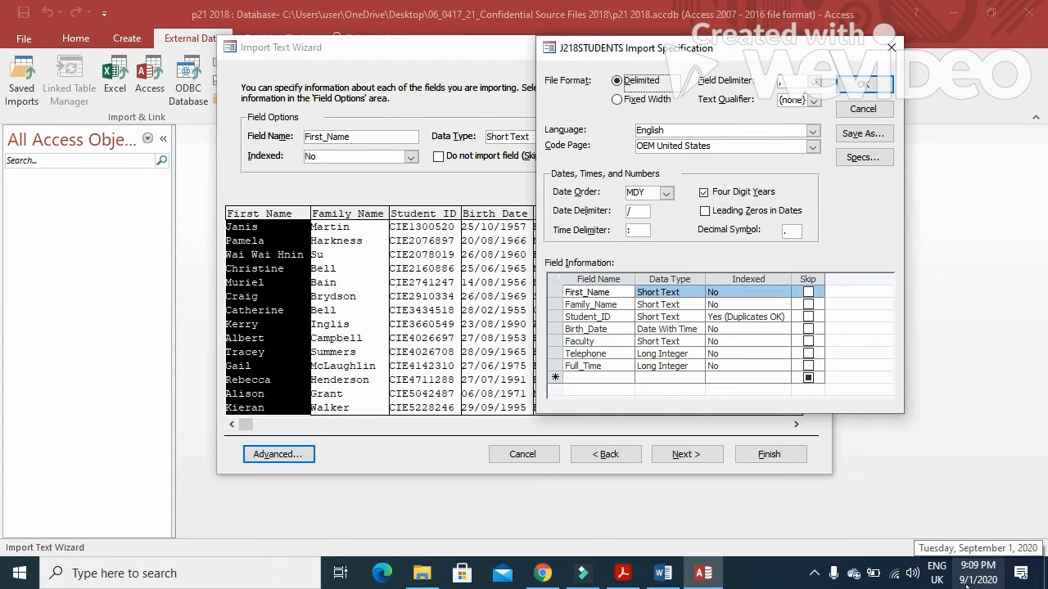
left_click(667, 194)
left_click(664, 207)
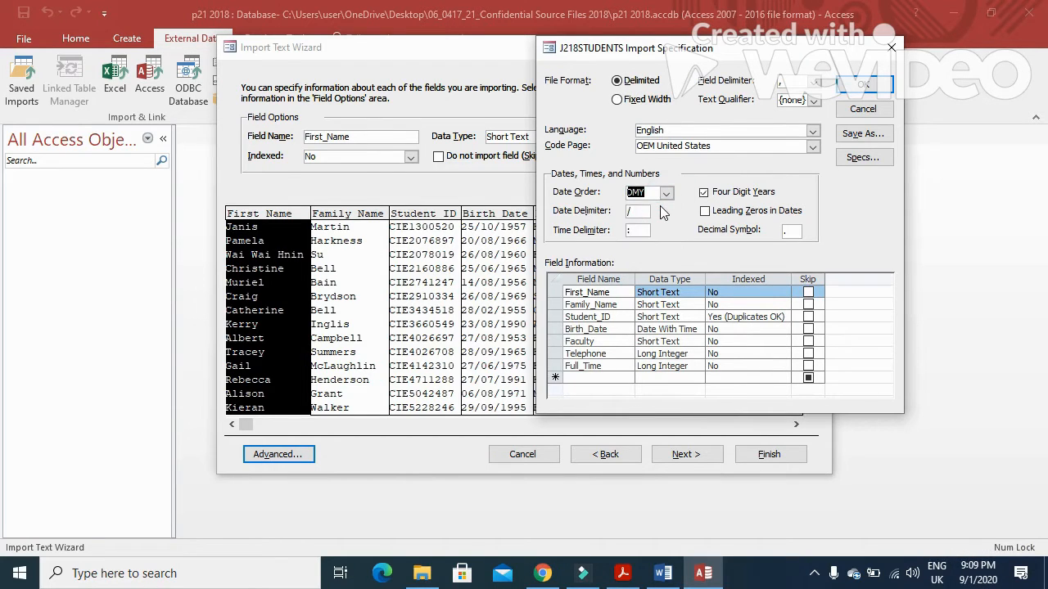
left_click(622, 573)
scroll(379, 342, "down", 2)
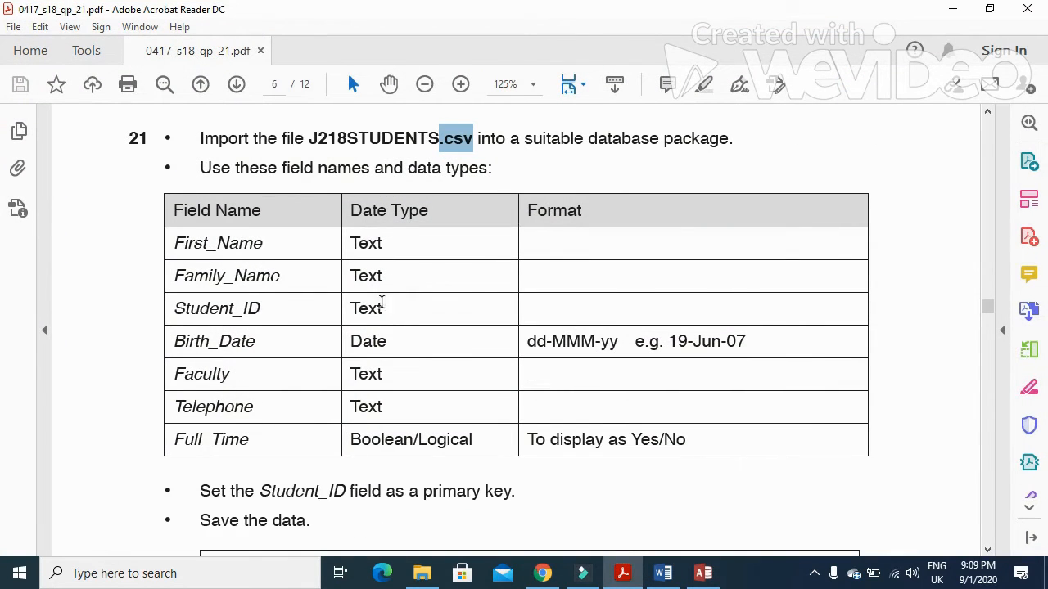
left_click(703, 573)
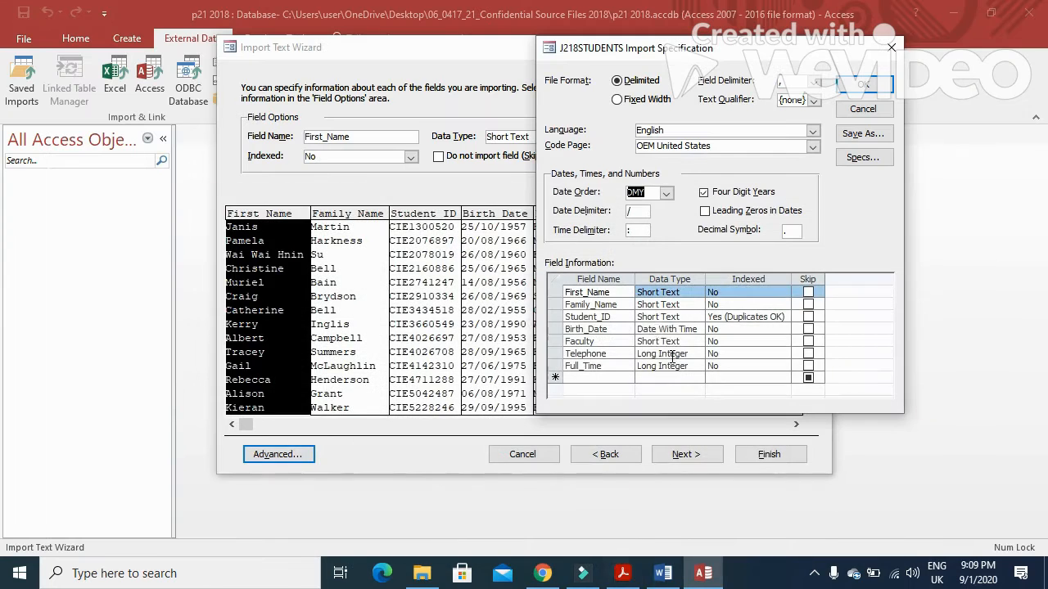
left_click(672, 329)
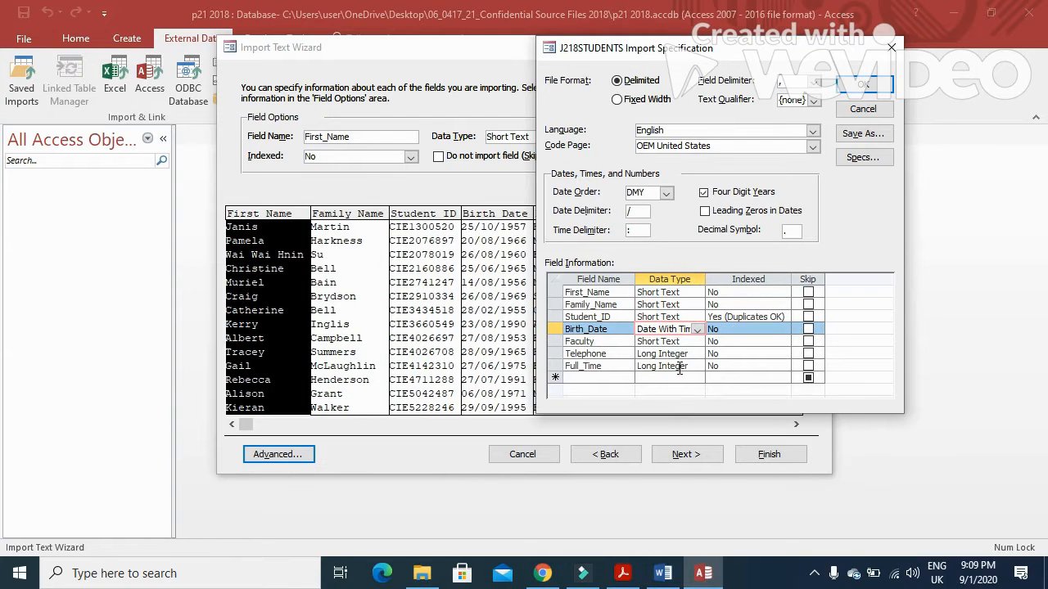
left_click(681, 366)
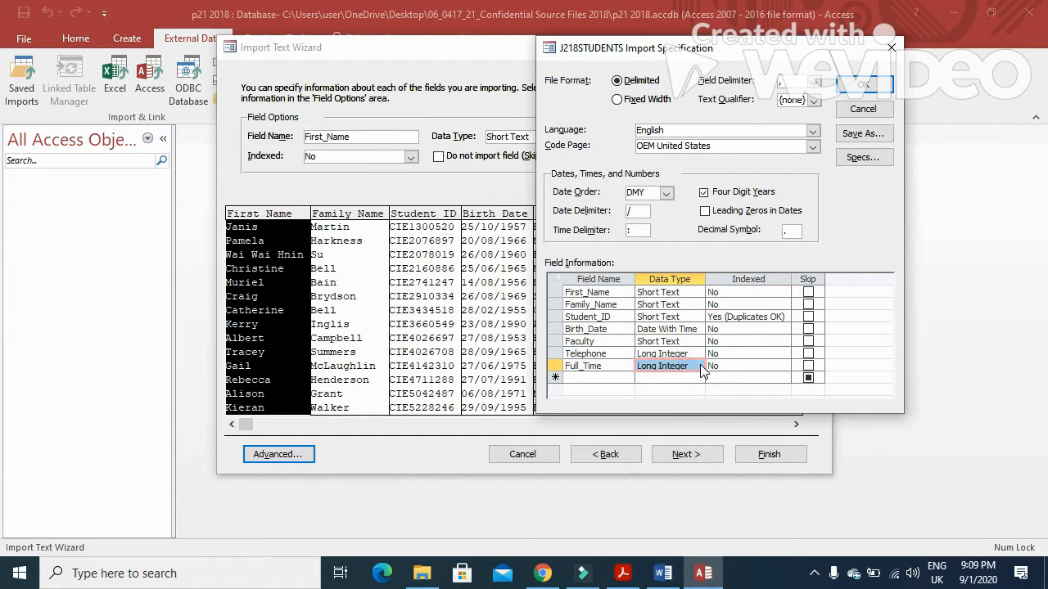
left_click(697, 367)
left_click(690, 378)
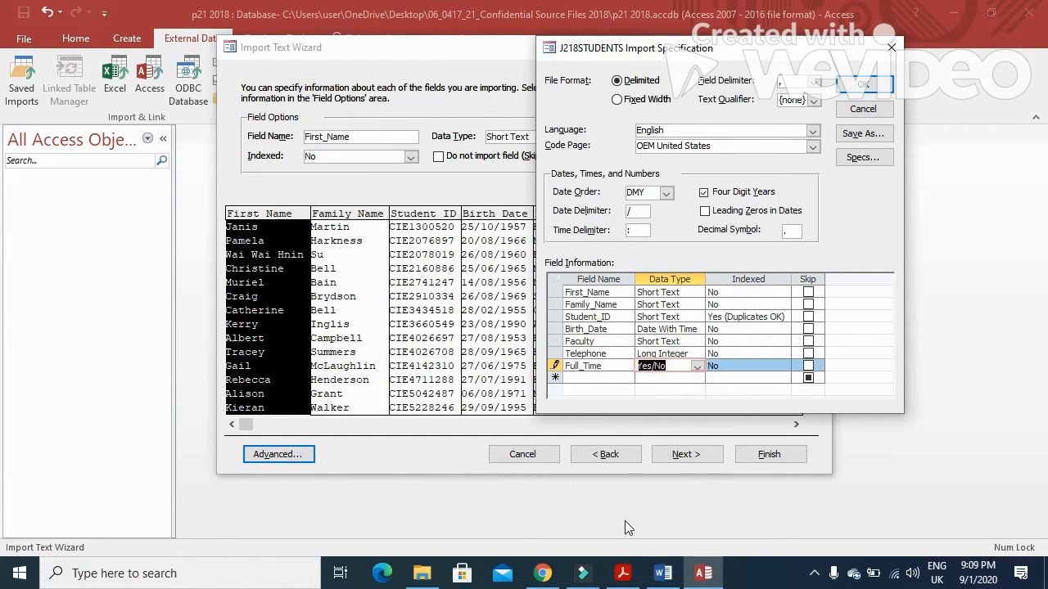
Step: Change the Telephone field to Short Text and confirm the specification
left_click(622, 573)
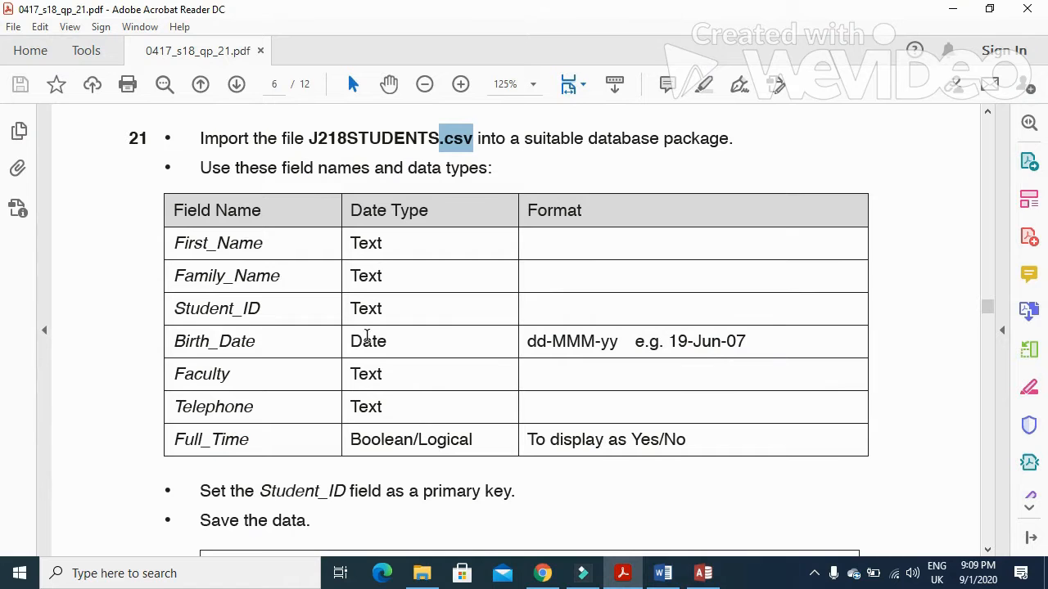
left_click(622, 575)
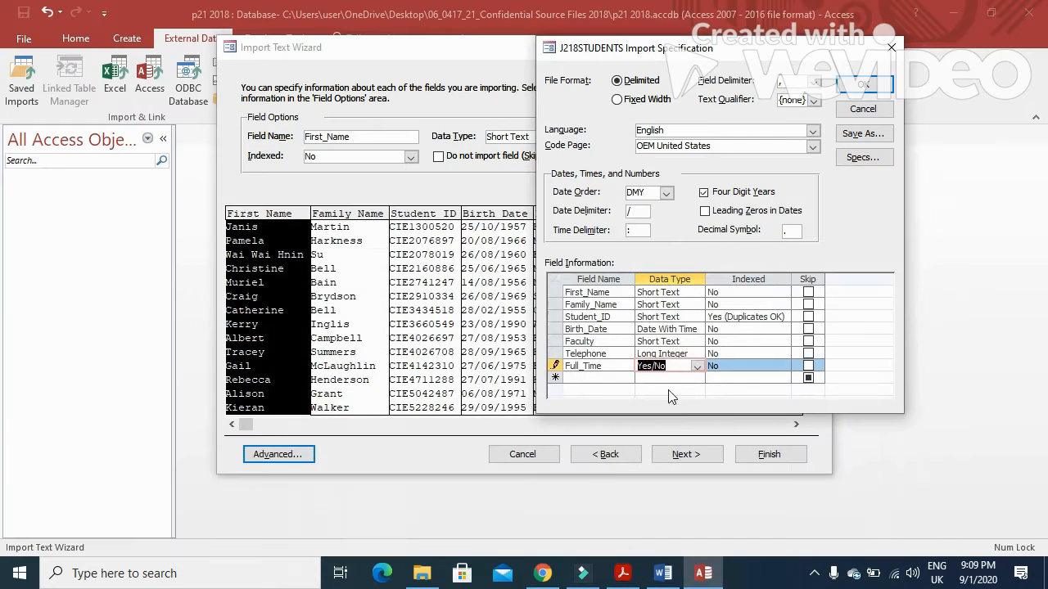
left_click(682, 354)
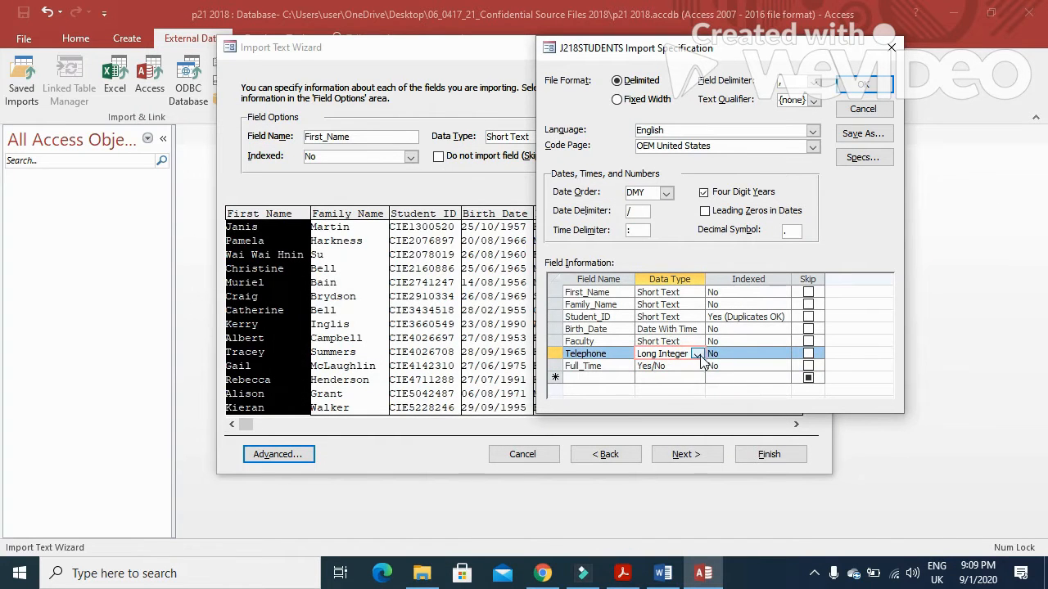
left_click(698, 355)
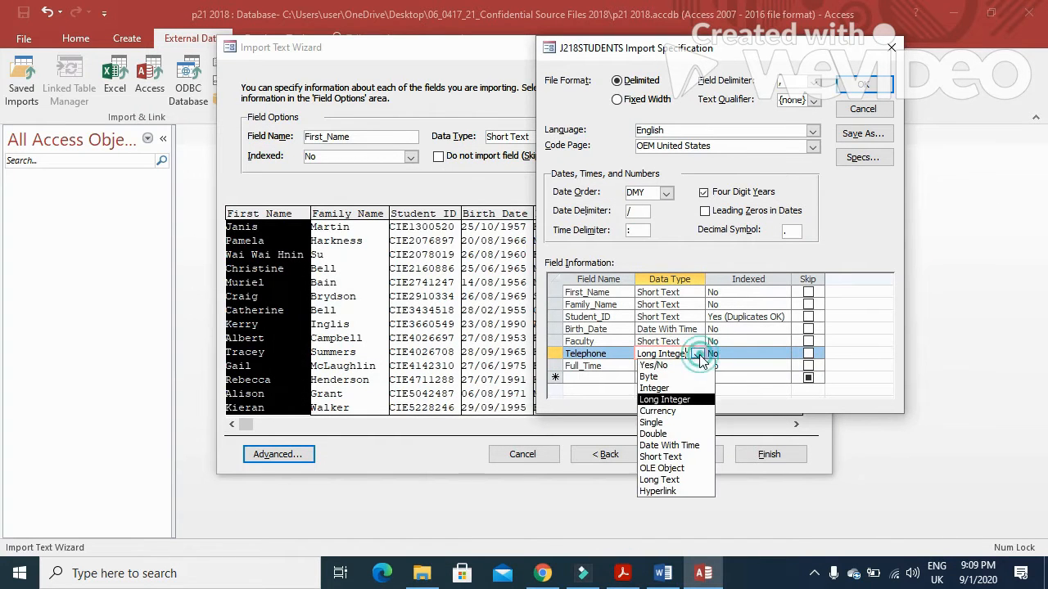
left_click(659, 457)
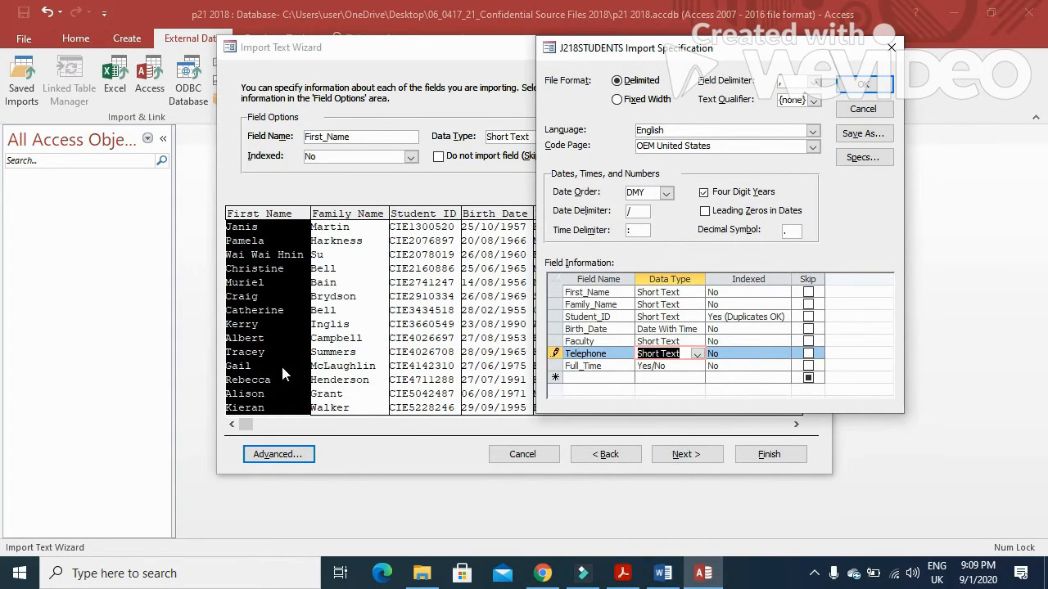
left_click(864, 84)
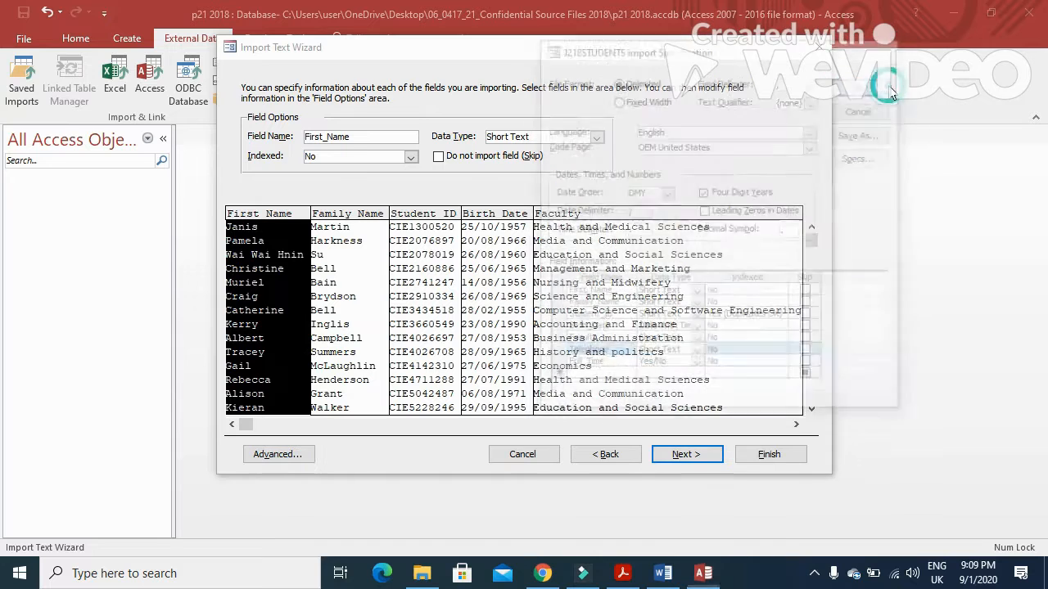
Step: Make Student_ID the primary key and finish importing into the J218STUDENTS table
left_click(685, 456)
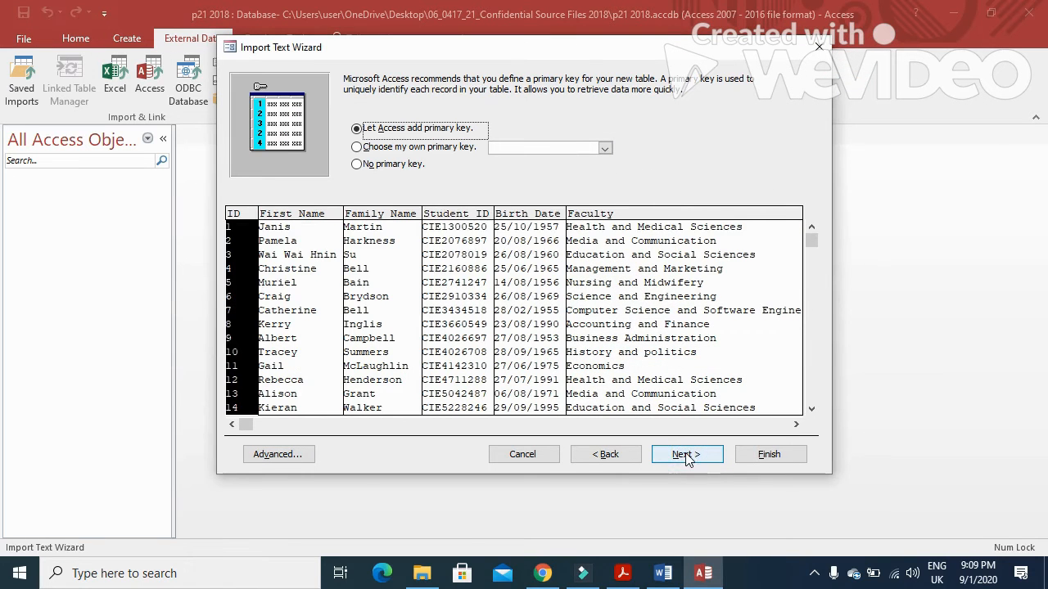
left_click(399, 148)
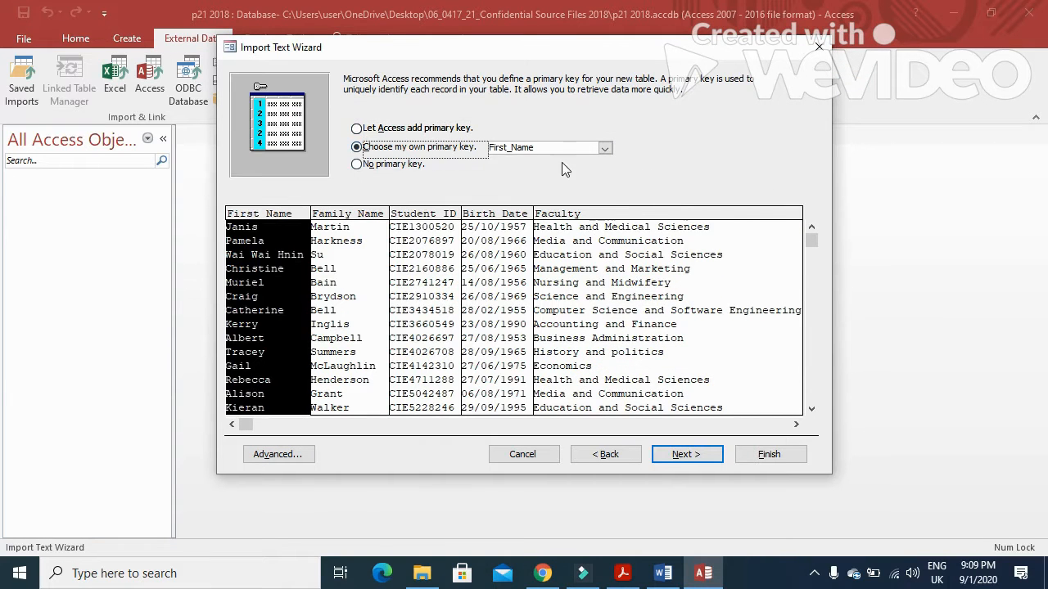
left_click(624, 573)
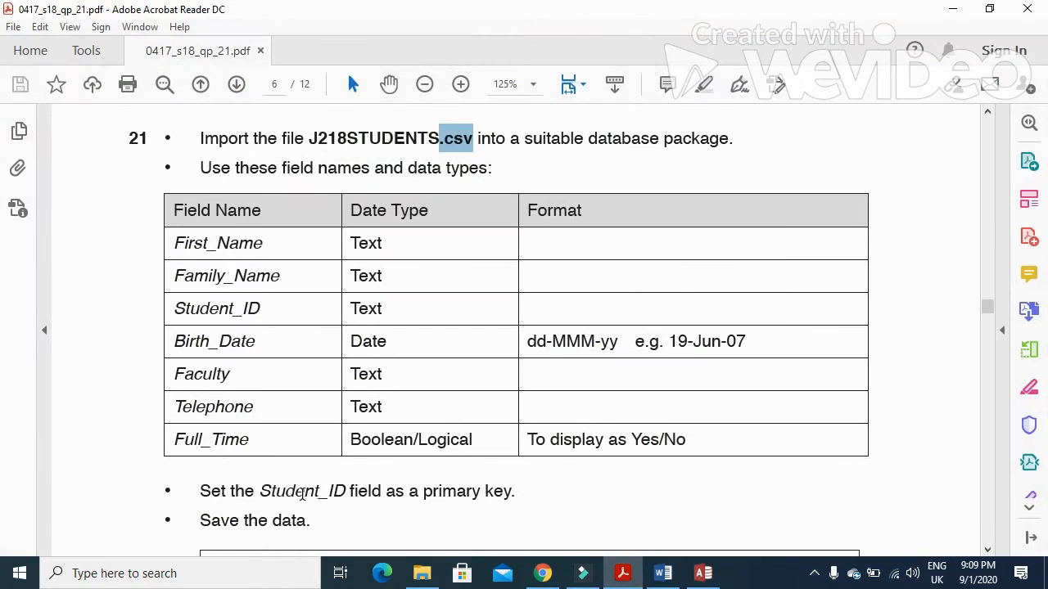
left_click_drag(266, 490, 346, 491)
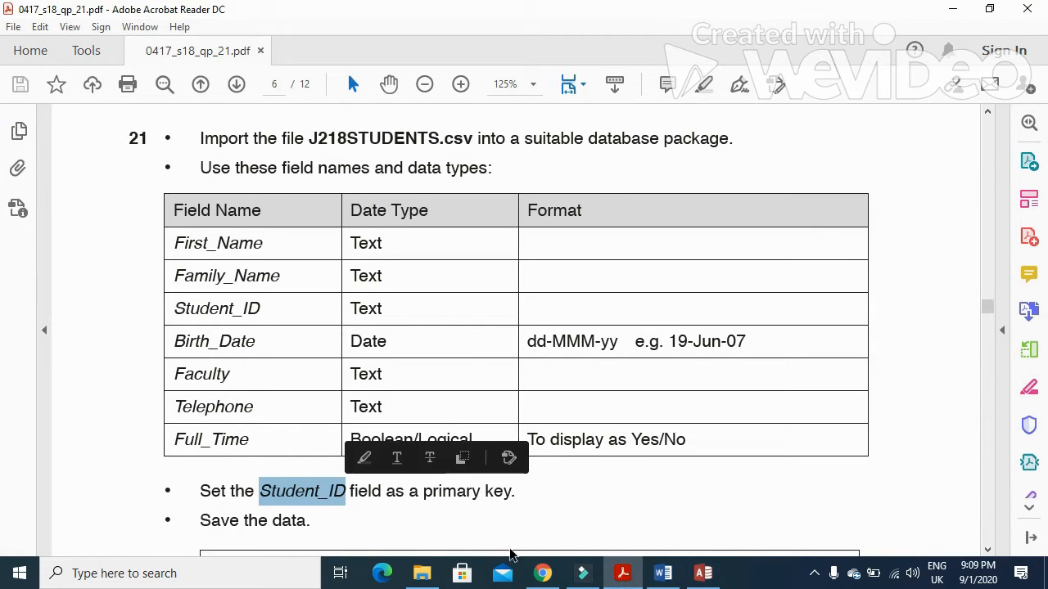
left_click(624, 575)
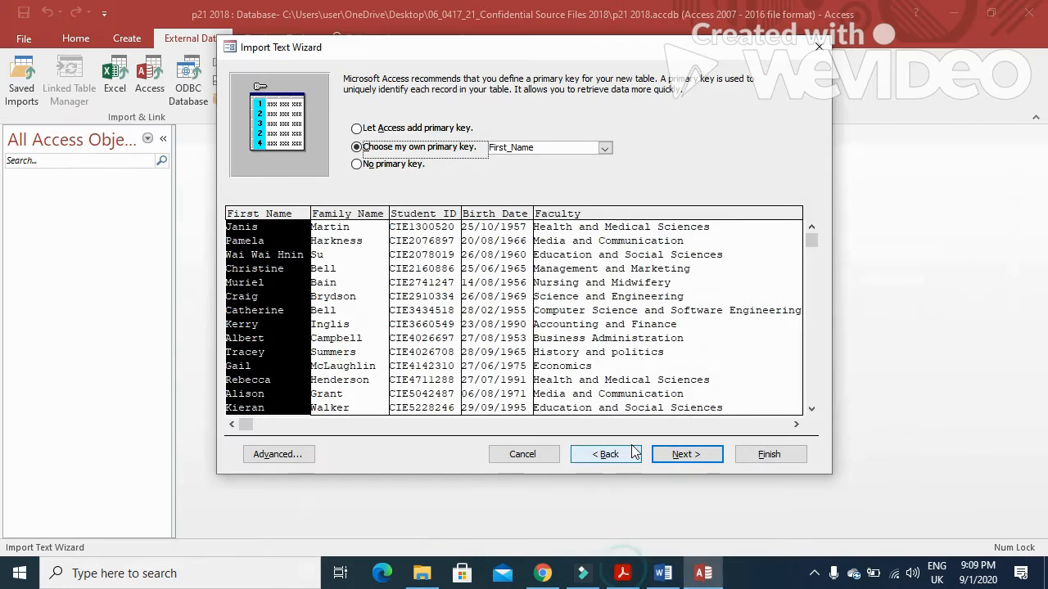
left_click(424, 219)
left_click(682, 453)
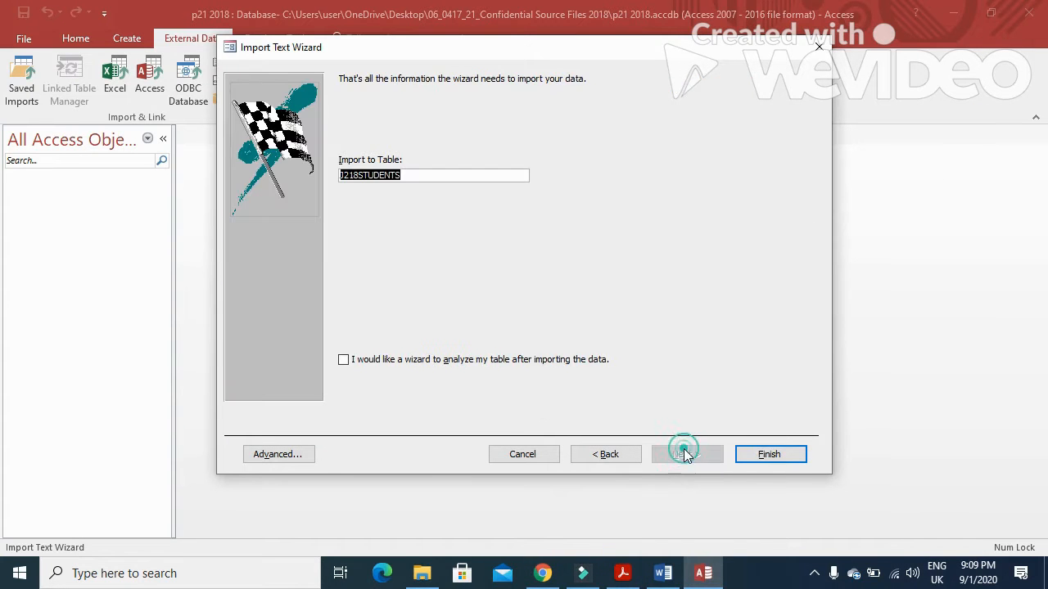
left_click(755, 455)
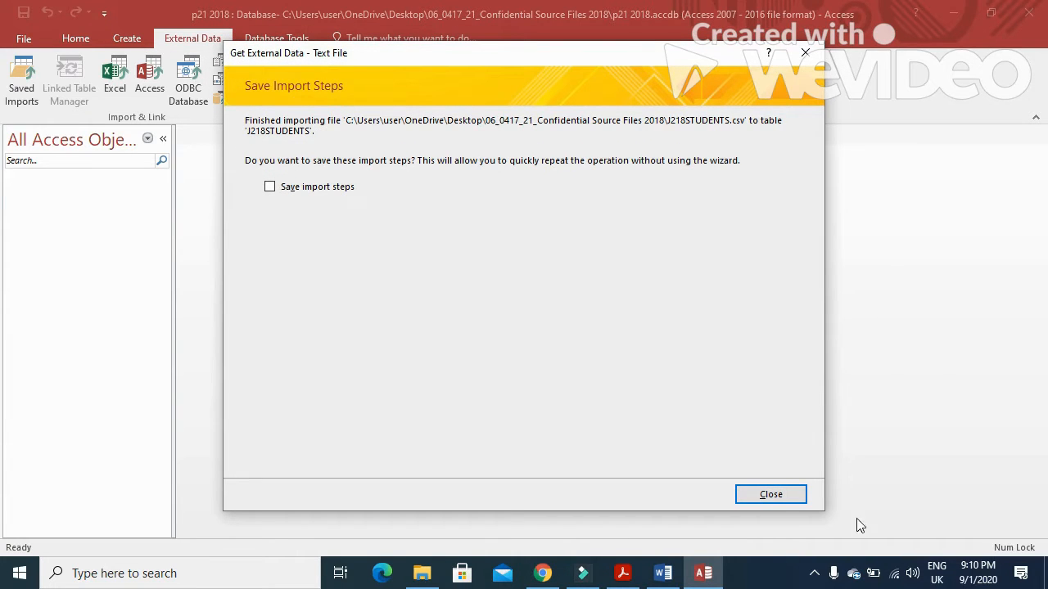
left_click(770, 495)
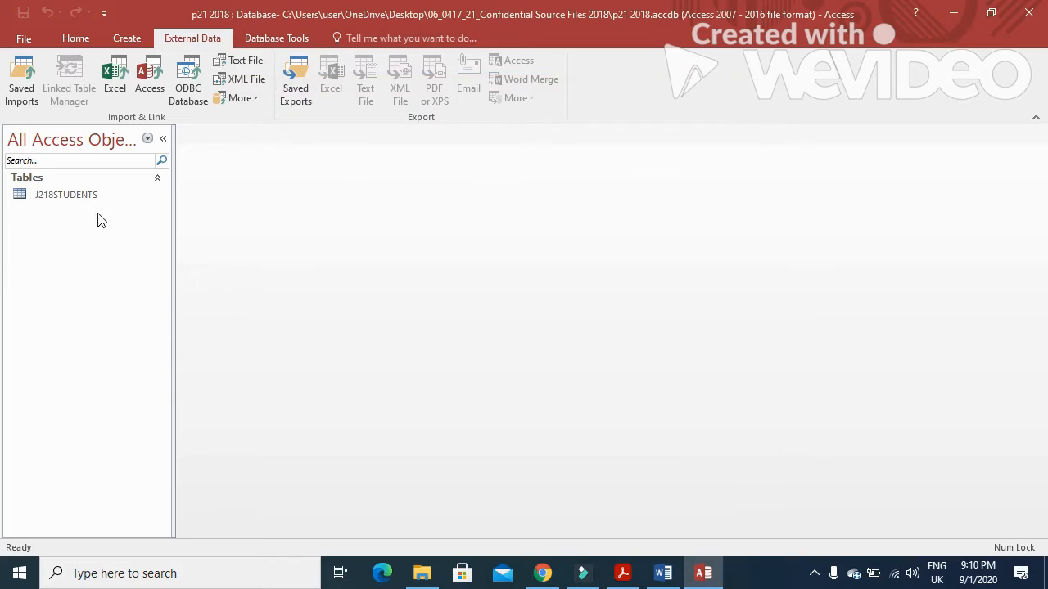
Step: In J218STUDENTS design view, format Birth_Date as Medium Date and Full_Time as Yes/No
left_click(94, 194)
right_click(94, 194)
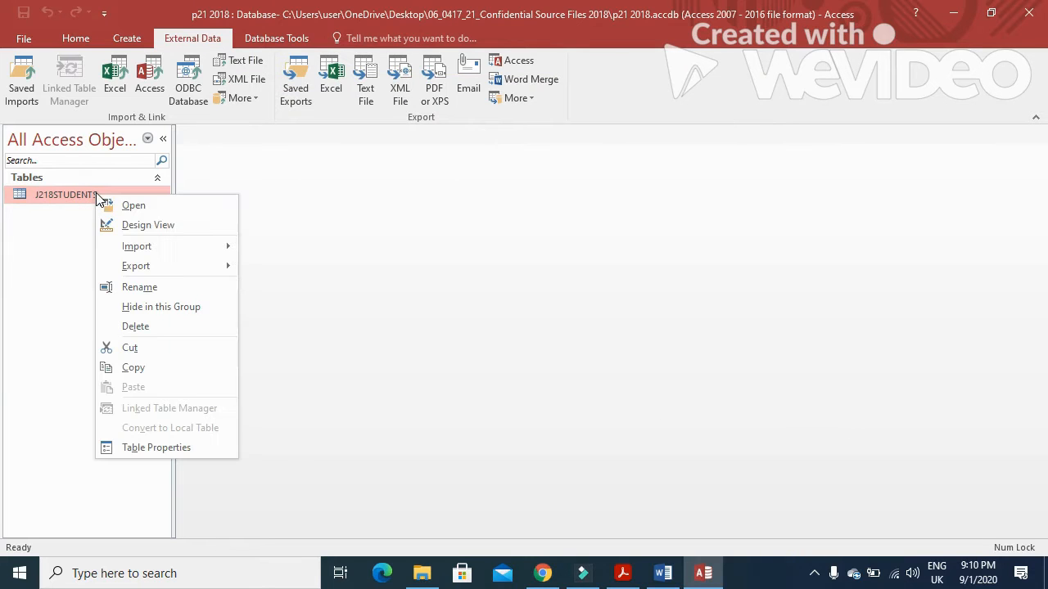
left_click(123, 226)
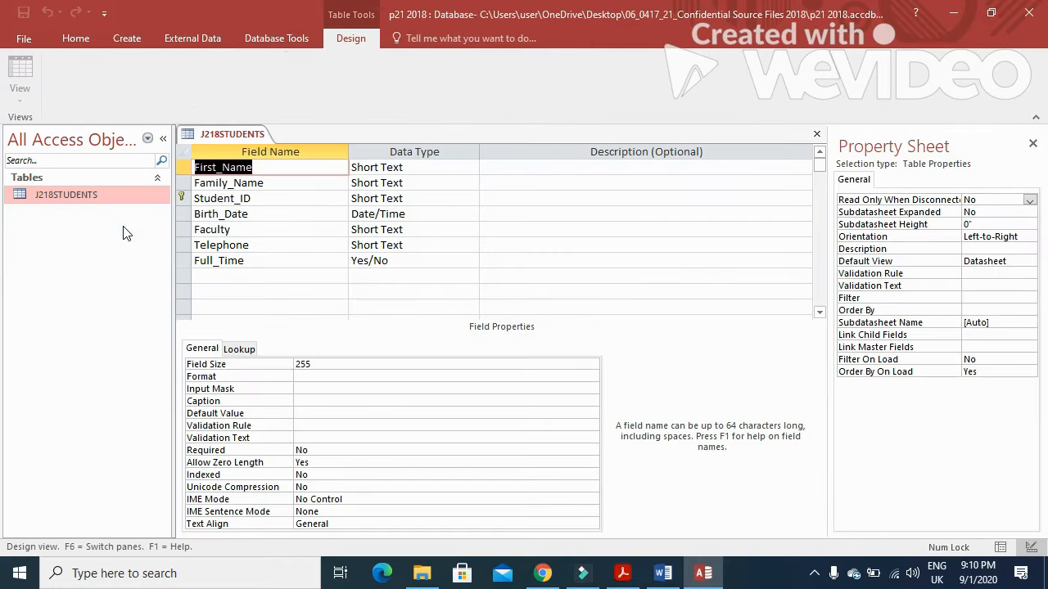
left_click(429, 215)
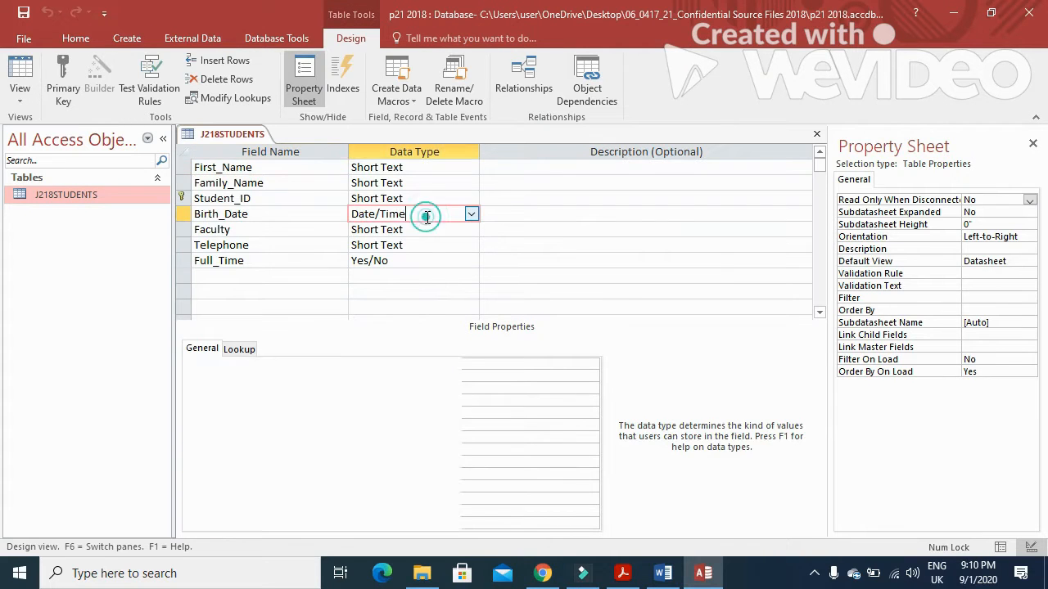
left_click(470, 361)
left_click(591, 365)
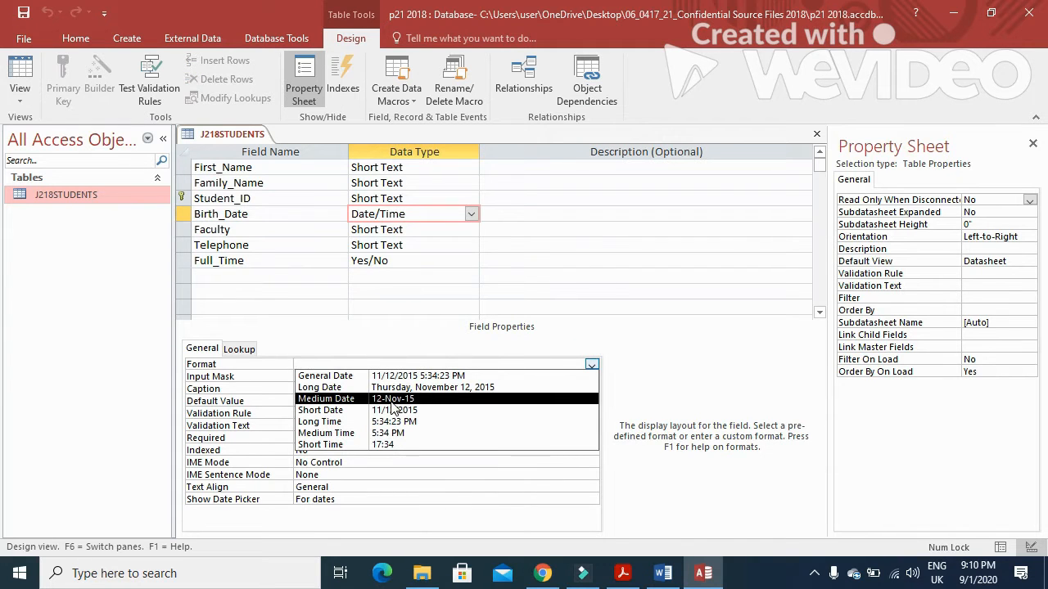
left_click(420, 401)
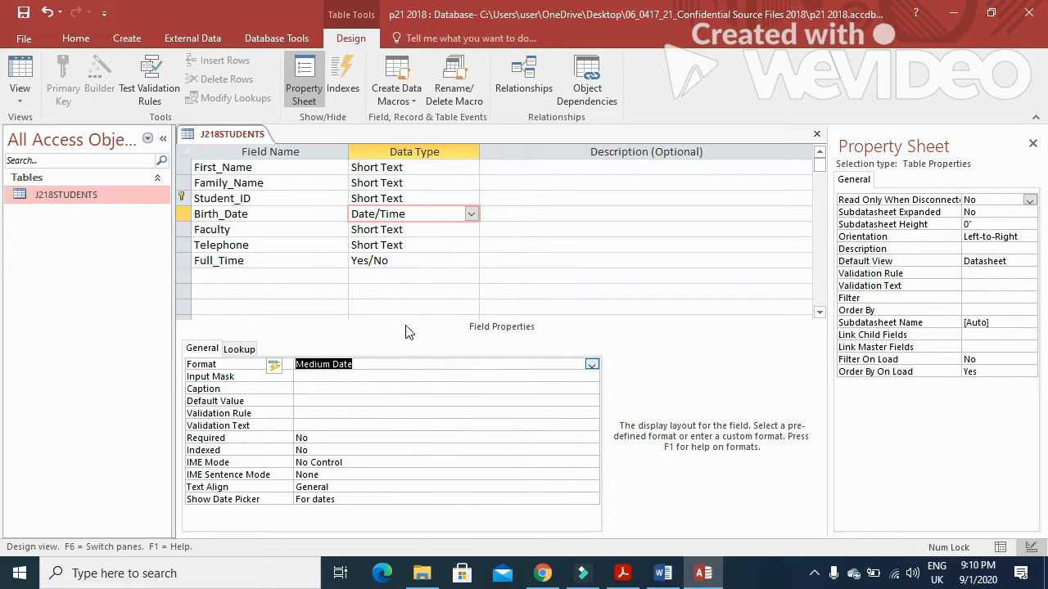
left_click(409, 262)
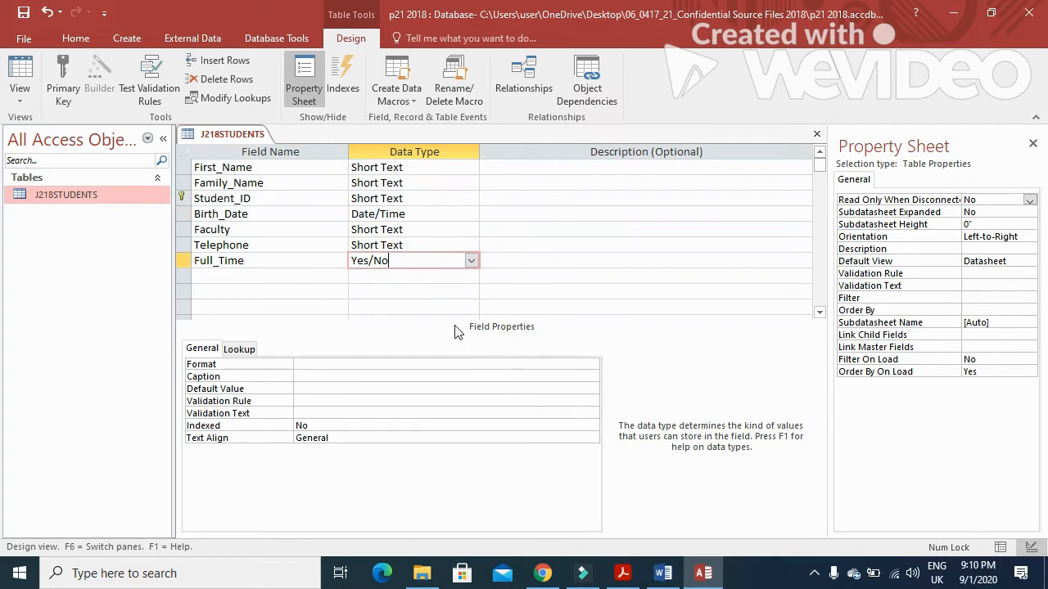
left_click(592, 364)
left_click(480, 386)
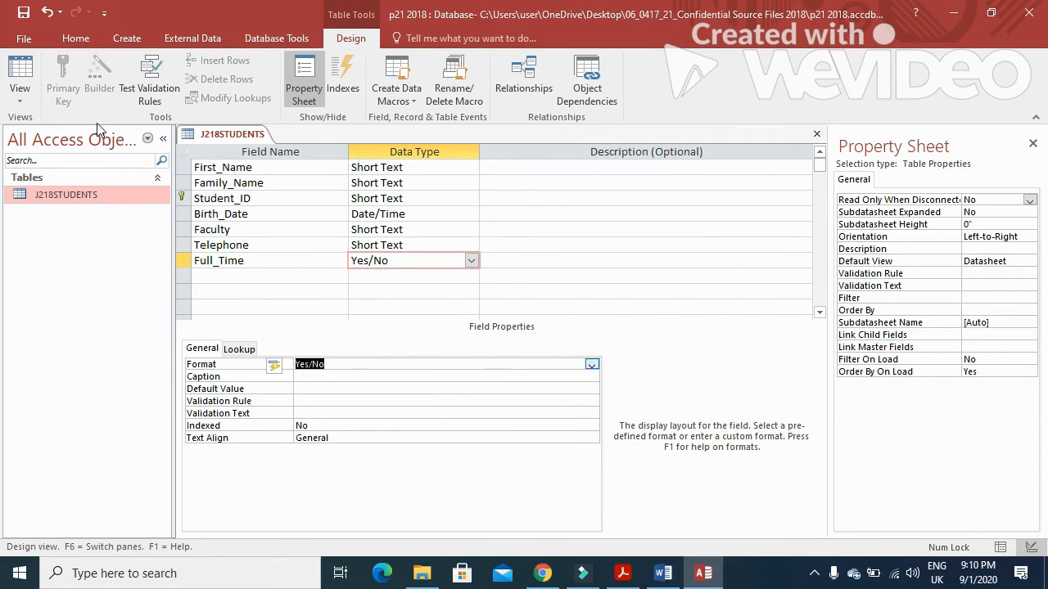
Step: Widen the Faculty and Family_Name columns, then close the table saving its layout
left_click(23, 72)
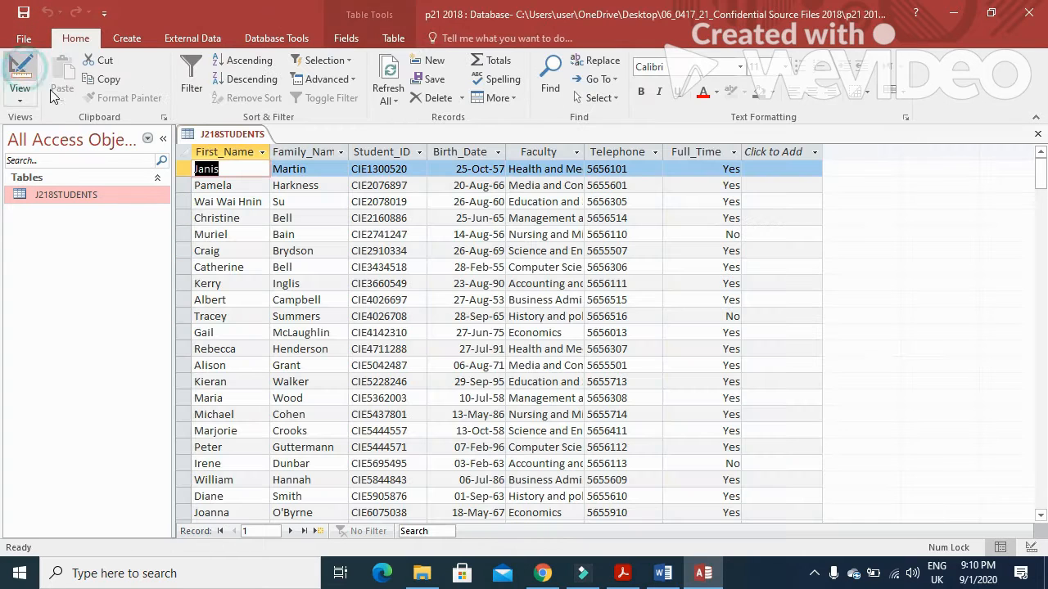
double_click(583, 156)
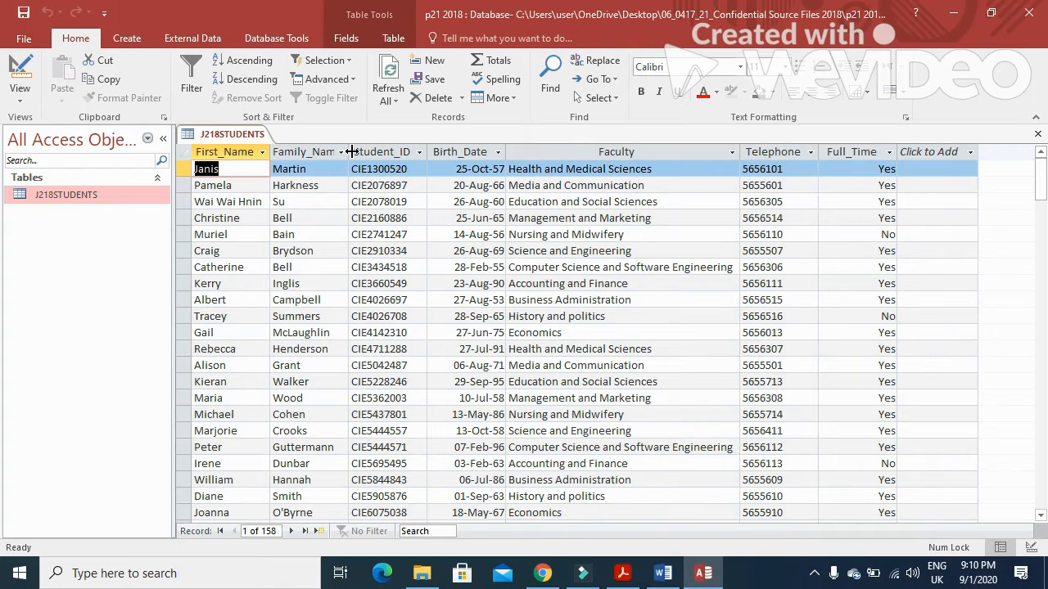
double_click(349, 152)
left_click(1038, 136)
left_click(462, 332)
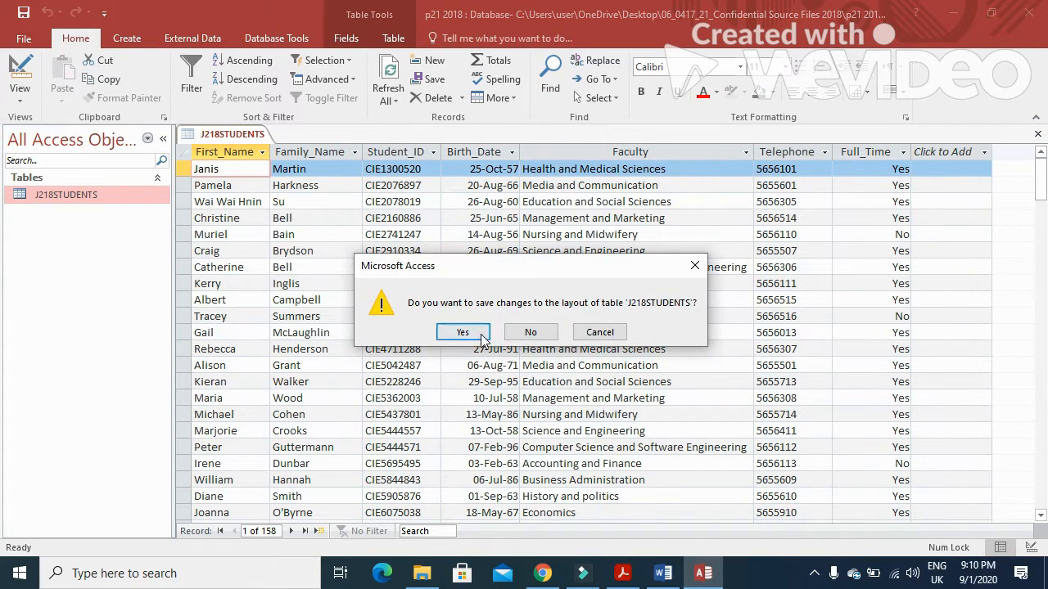
left_click(623, 573)
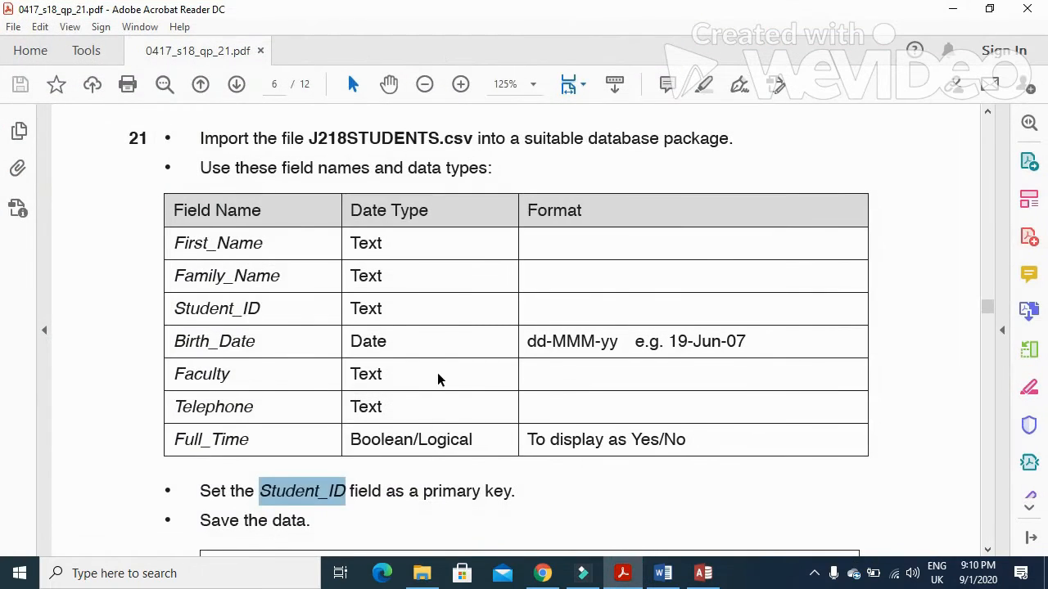
Step: Read the Evidence 4 task, then open J218STUDENTS in Design View
scroll(437, 379, "down", 3)
left_click_drag(211, 392, 843, 416)
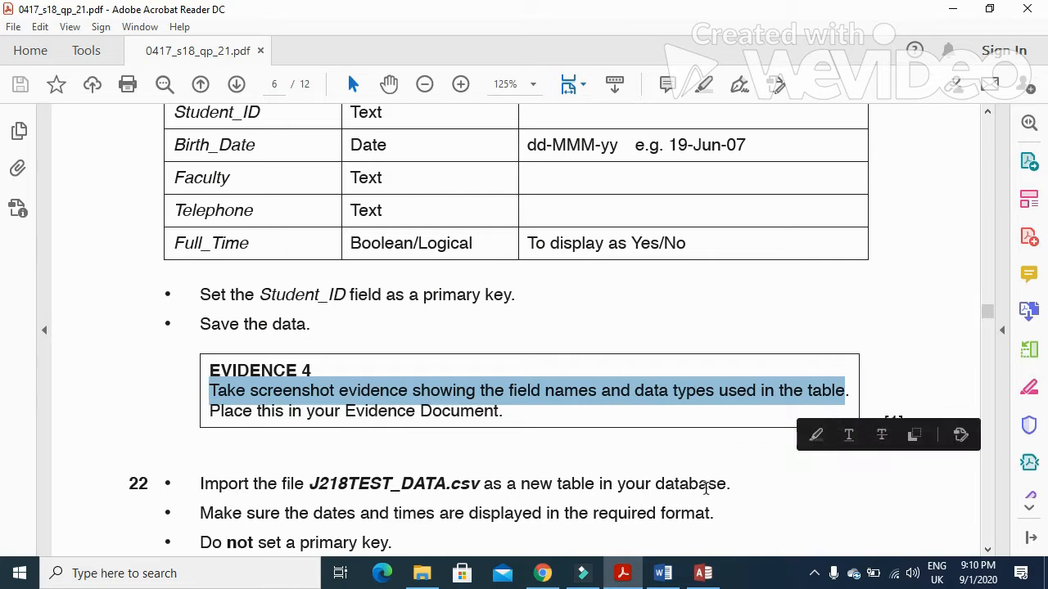
left_click(623, 581)
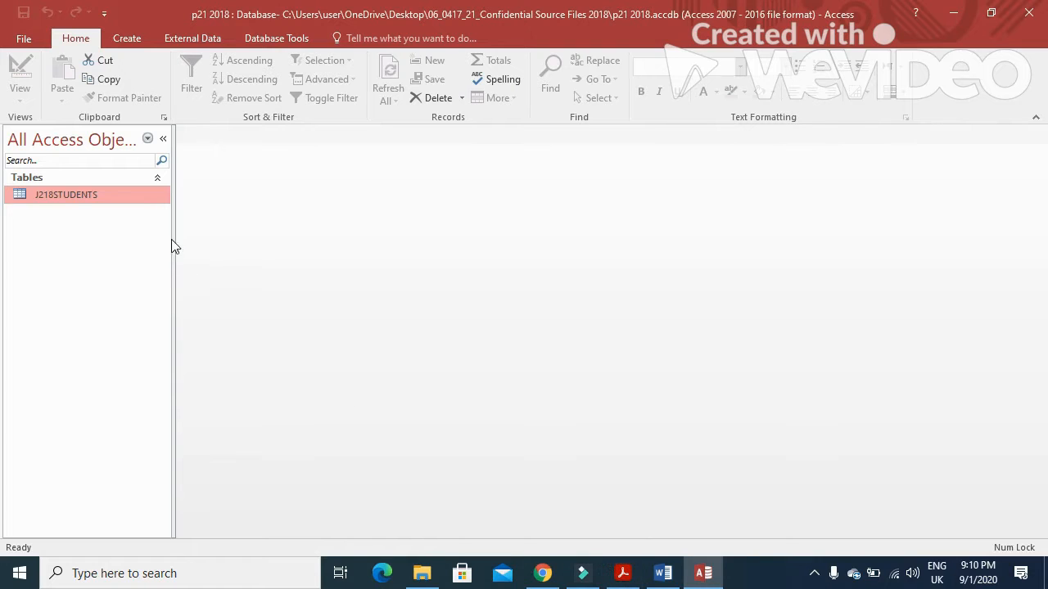
right_click(136, 189)
left_click(172, 219)
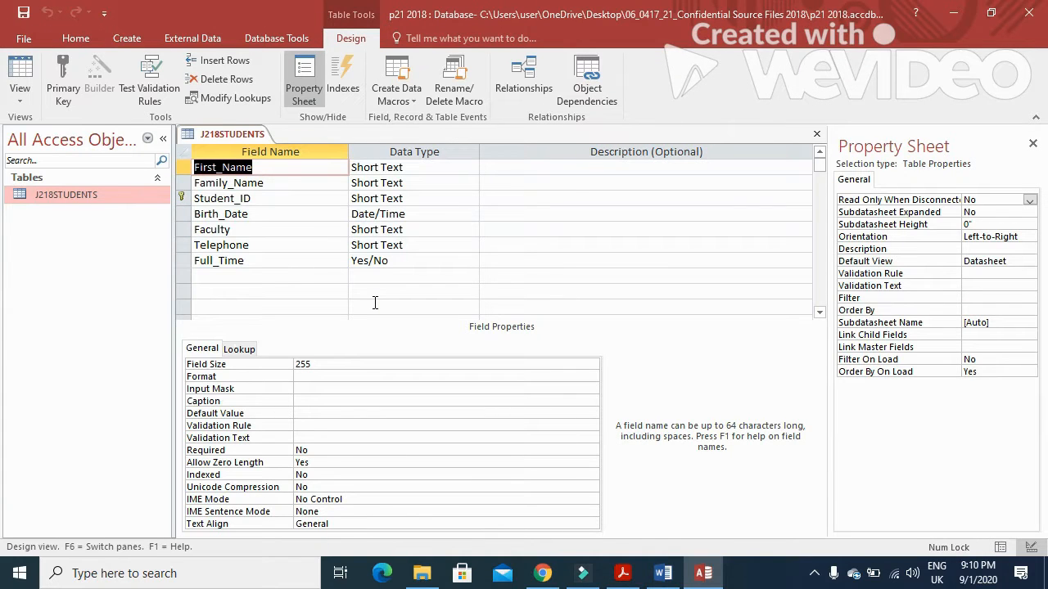
left_click(663, 573)
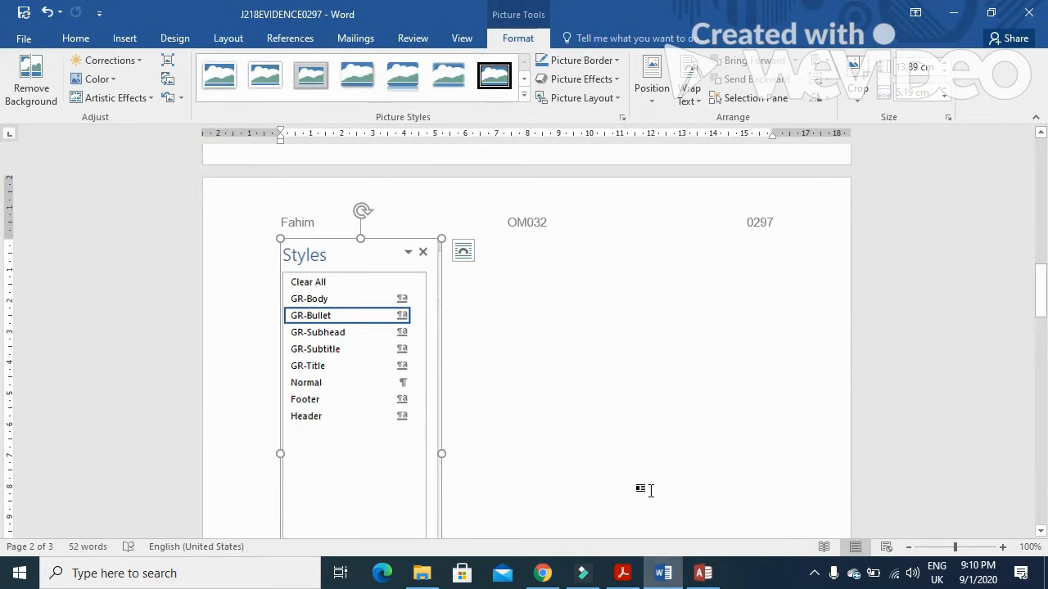
Step: Paste the design-view screenshot below Step 21, crop it to the field table and enlarge it
scroll(542, 419, "down", 3)
scroll(542, 418, "down", 3)
left_click(334, 377)
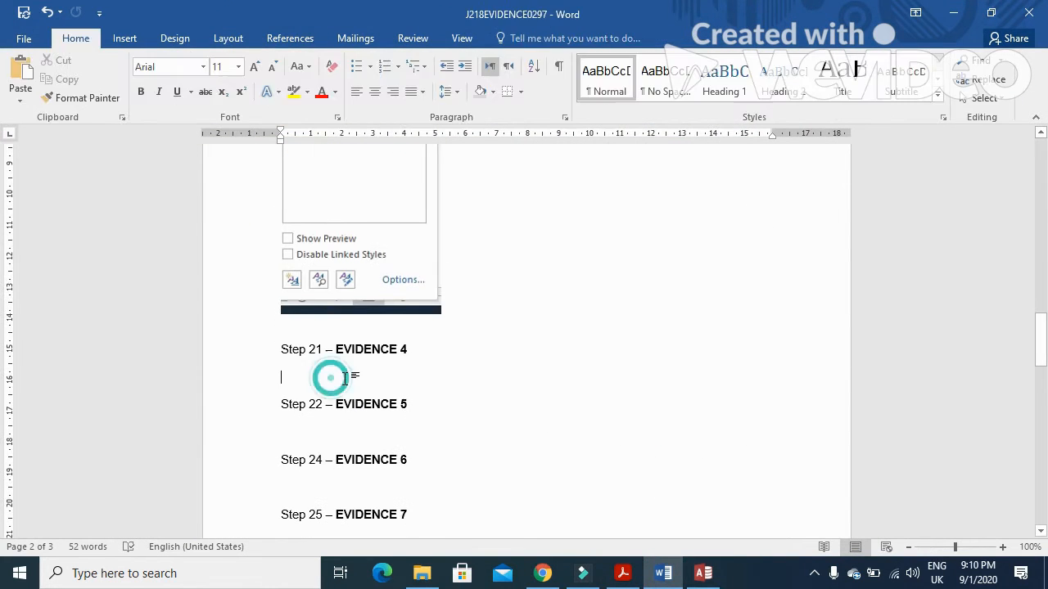
left_click(22, 68)
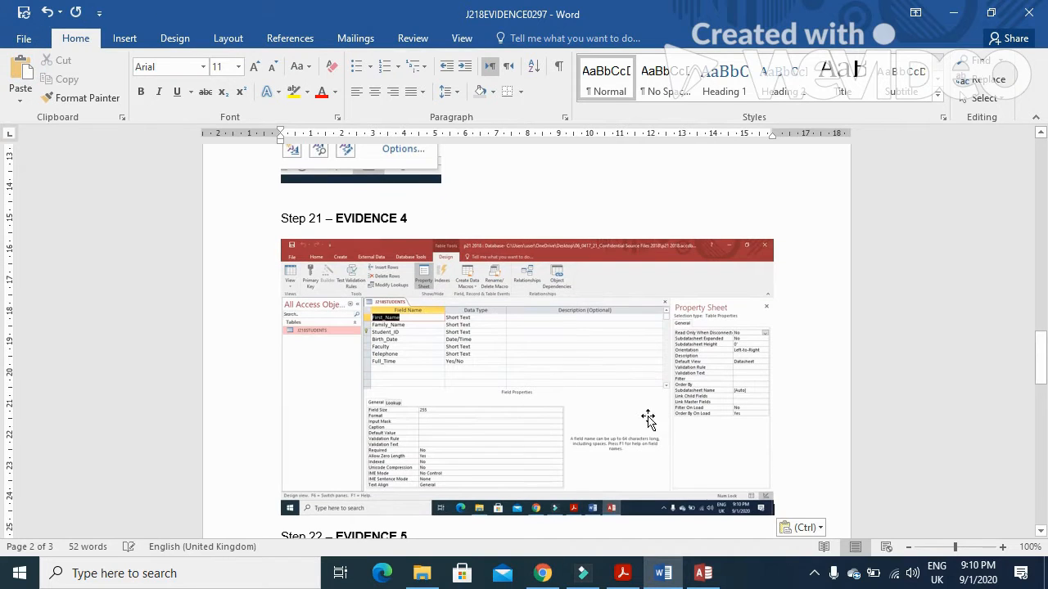
left_click(565, 372)
left_click(518, 38)
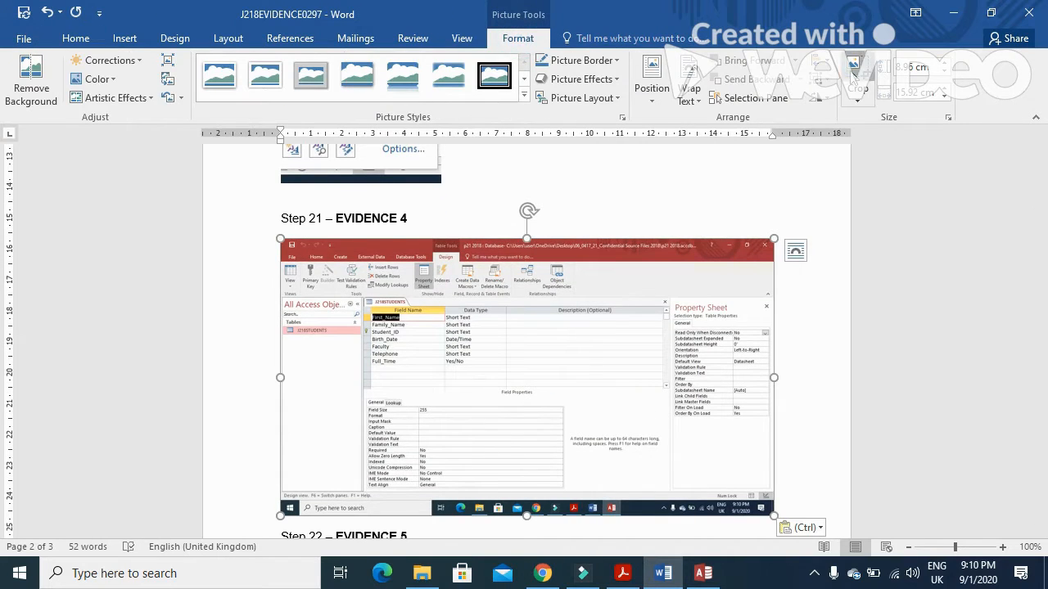
left_click(857, 77)
left_click_drag(763, 506, 507, 379)
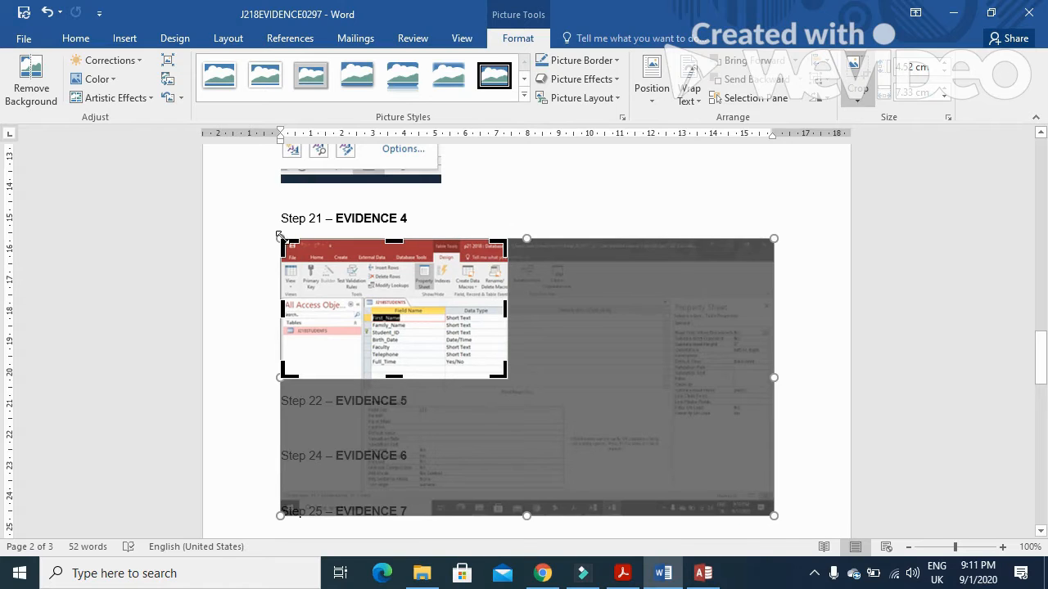
left_click_drag(283, 241, 362, 300)
left_click(748, 280)
left_click(397, 273)
left_click_drag(424, 318, 500, 395)
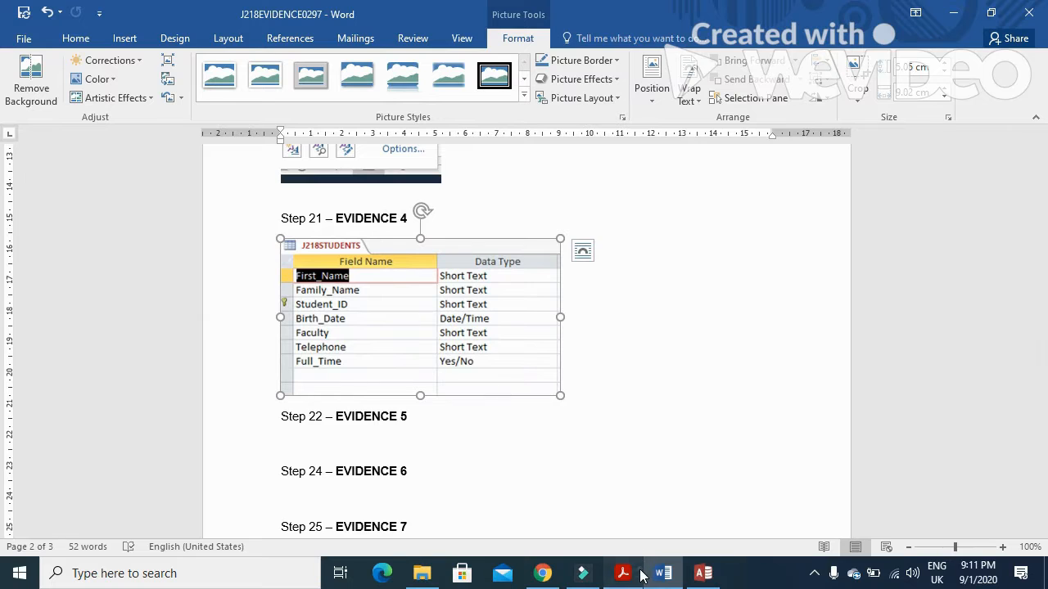
Step: Read the question paper's instruction to import J218TEST_DATA
left_click(622, 573)
scroll(426, 435, "down", 4)
left_click_drag(182, 320, 477, 337)
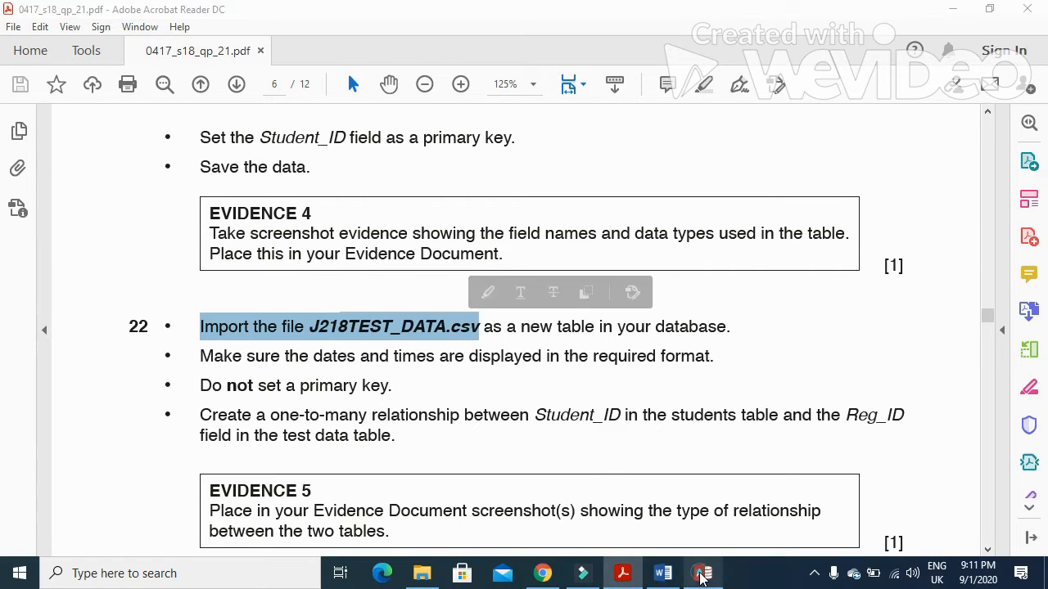
Step: Close design view and import J218TEST_DATA.csv as delimited text with first-row field names
left_click(702, 575)
left_click(816, 134)
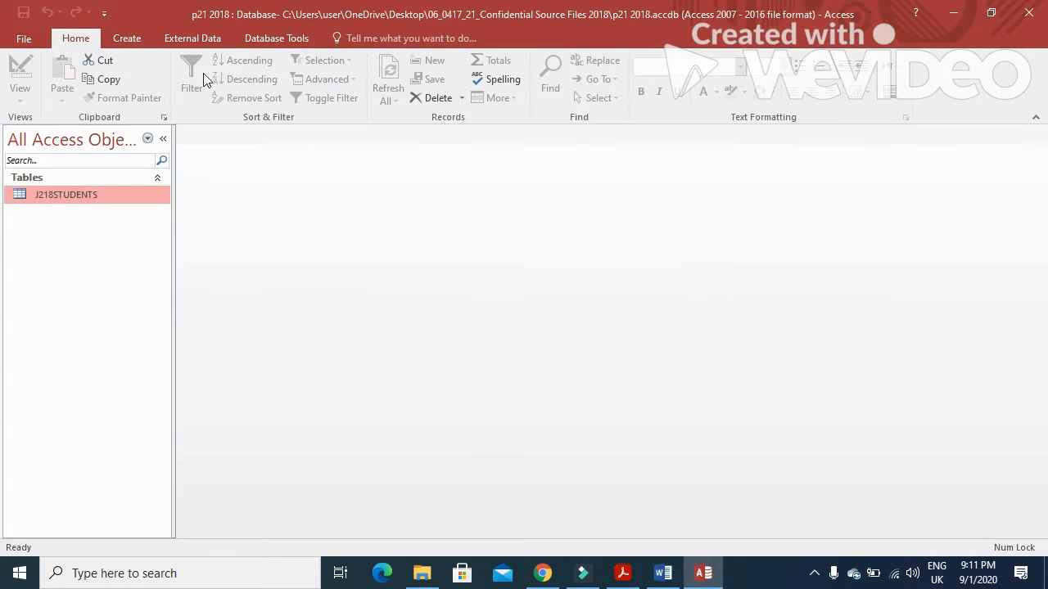
left_click(191, 41)
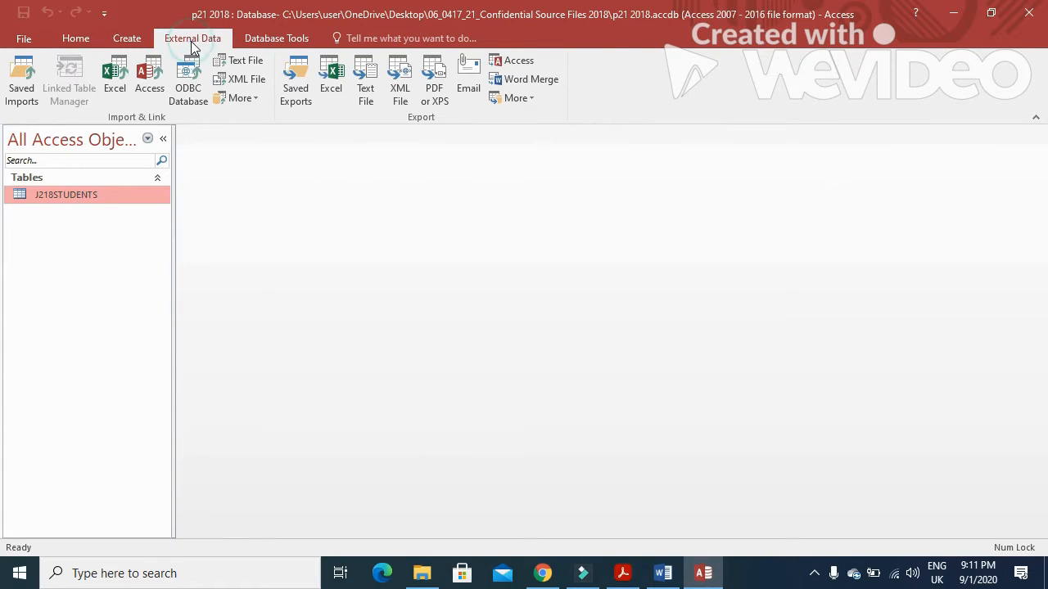
left_click(244, 61)
left_click(771, 175)
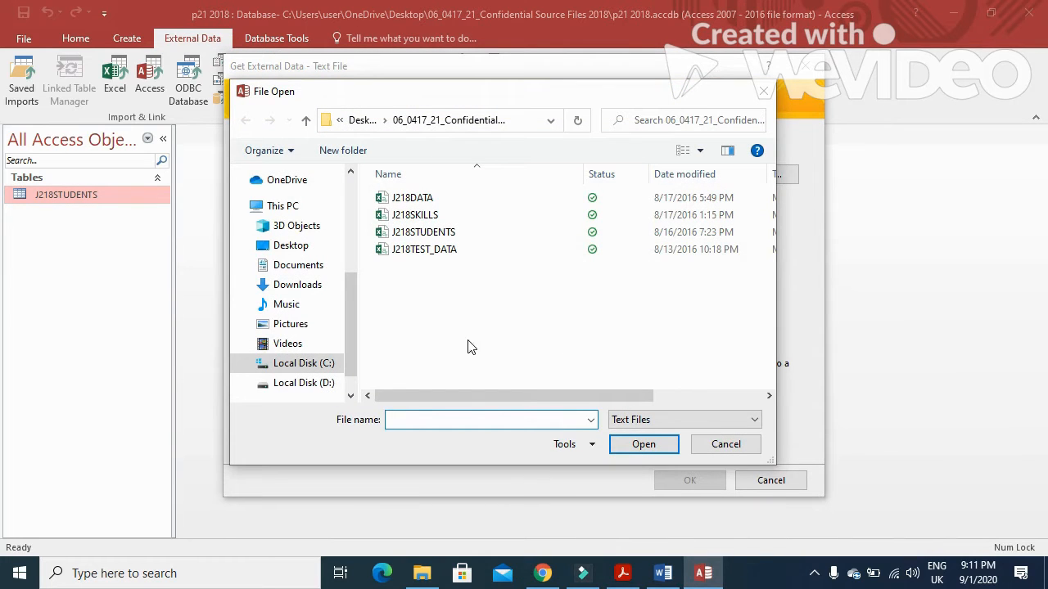
left_click(424, 249)
left_click(622, 451)
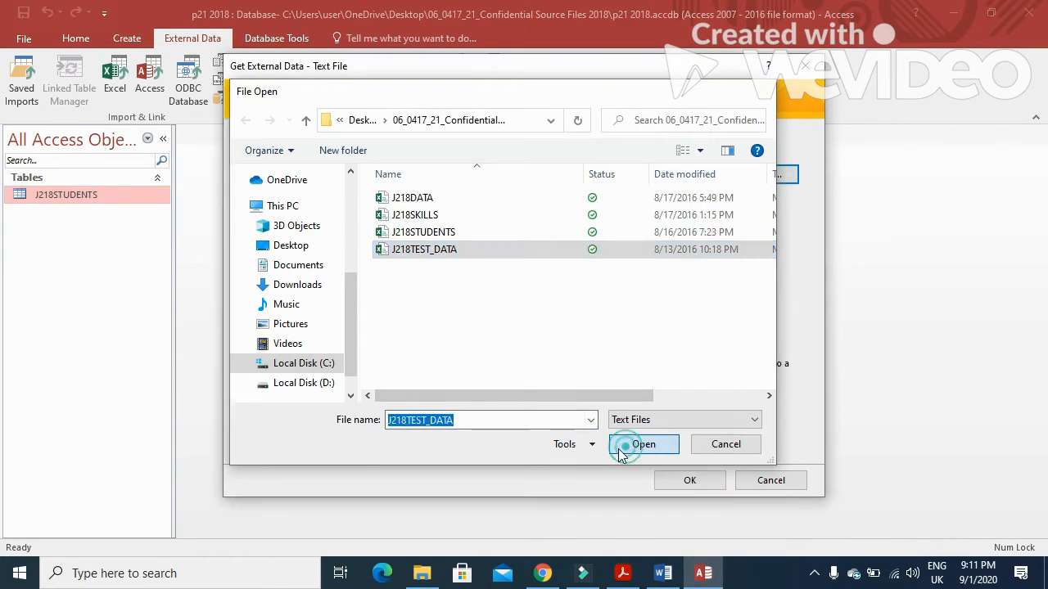
left_click(688, 487)
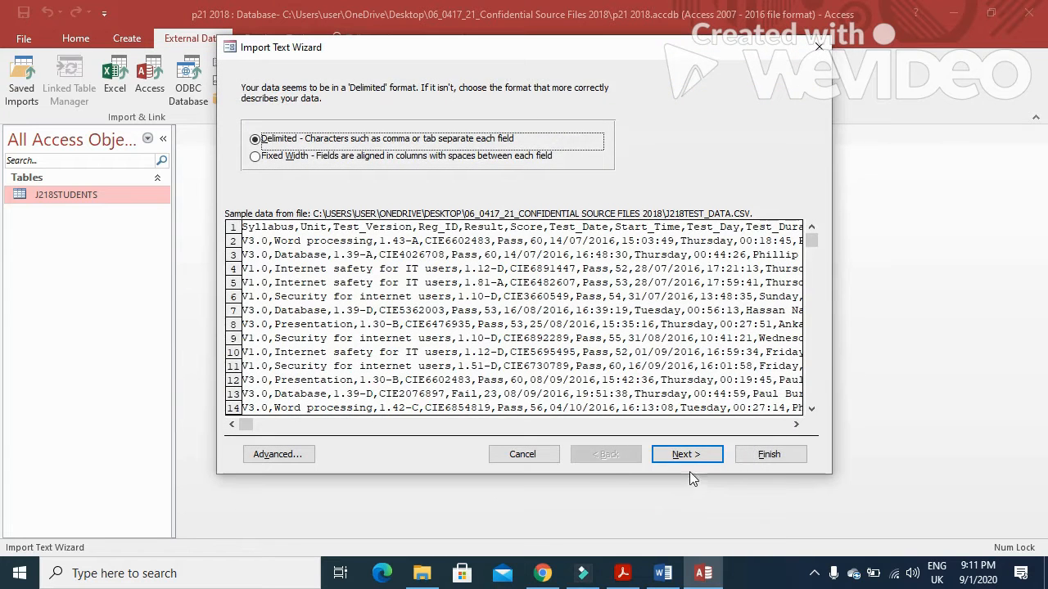
left_click(695, 458)
left_click(269, 169)
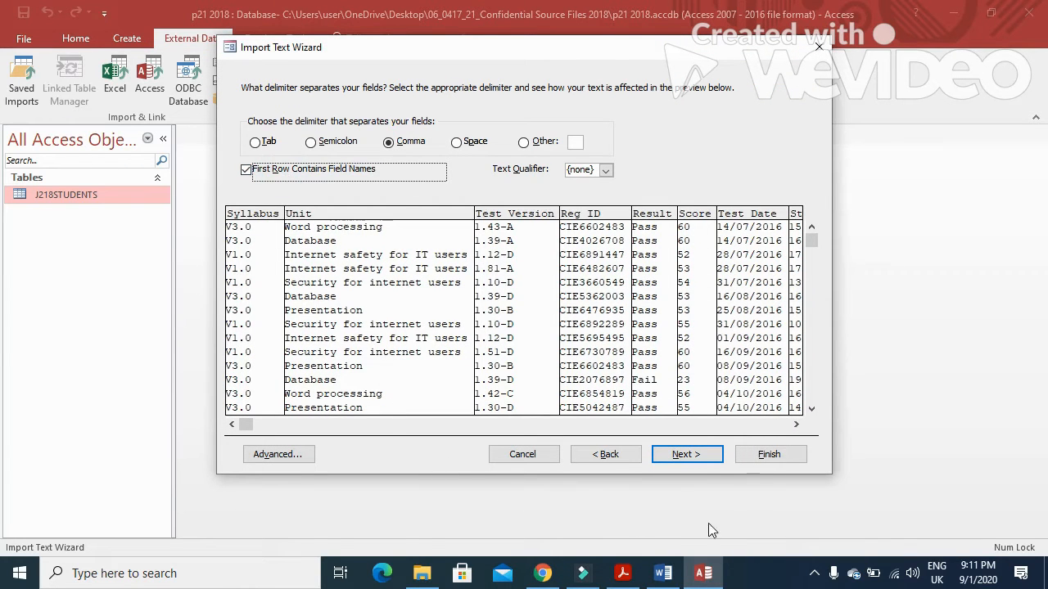
left_click(710, 456)
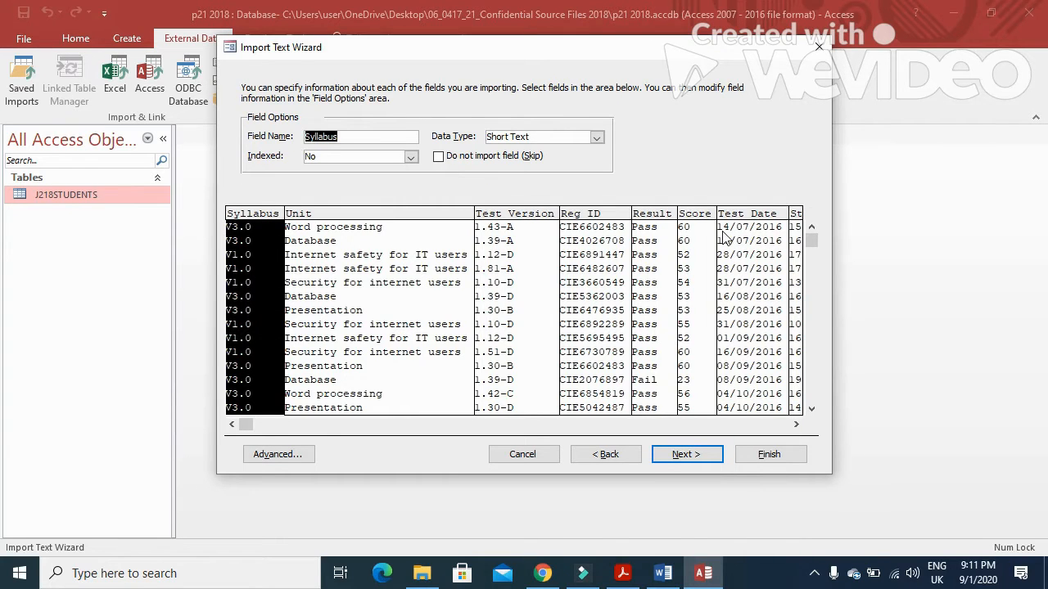
Step: Set the import specification's date order to day-month-year
left_click(293, 455)
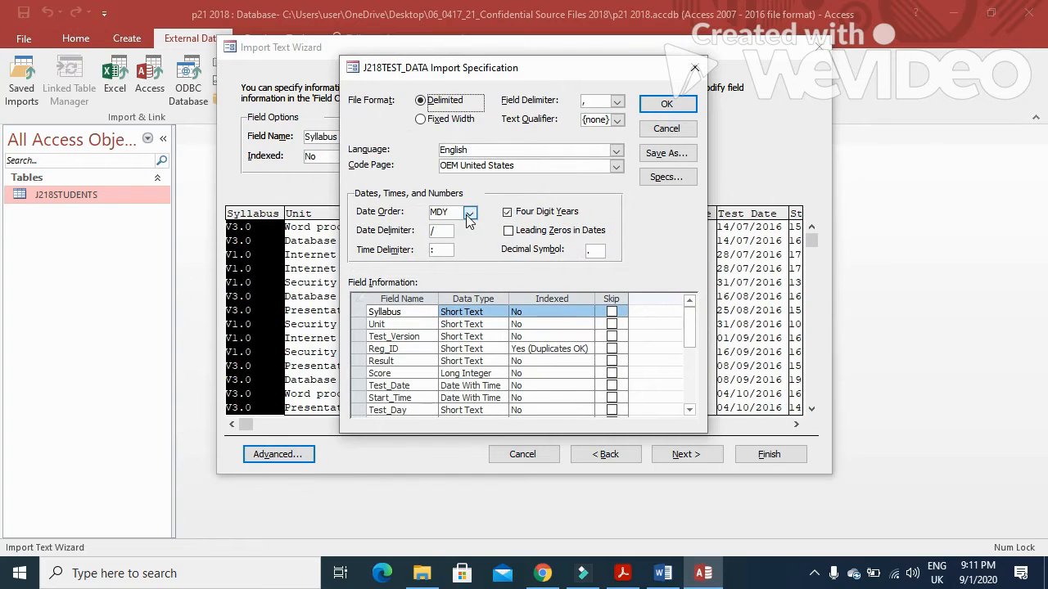
left_click(469, 212)
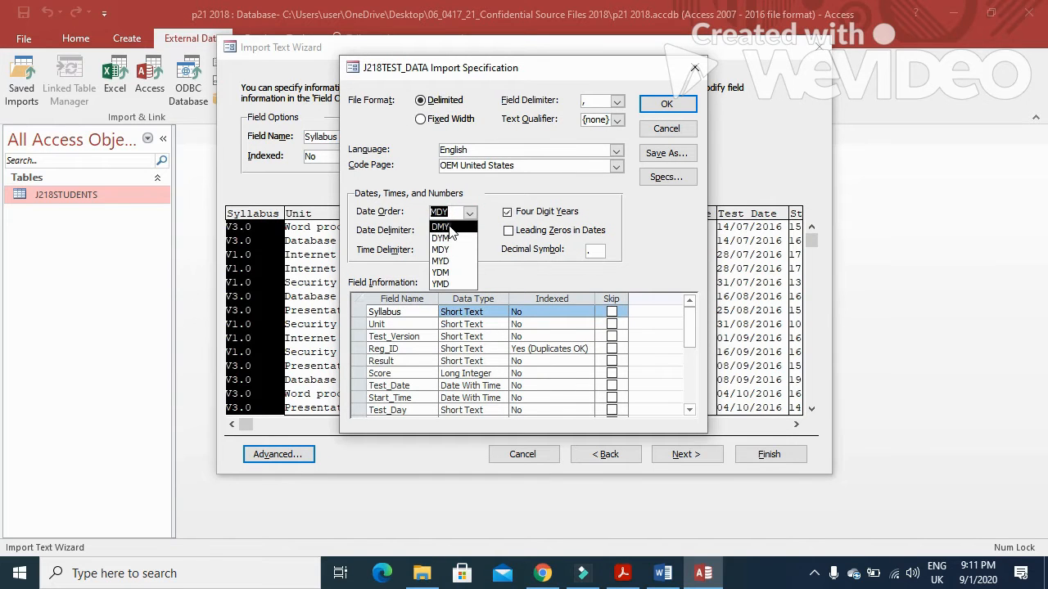
left_click(442, 227)
left_click(667, 104)
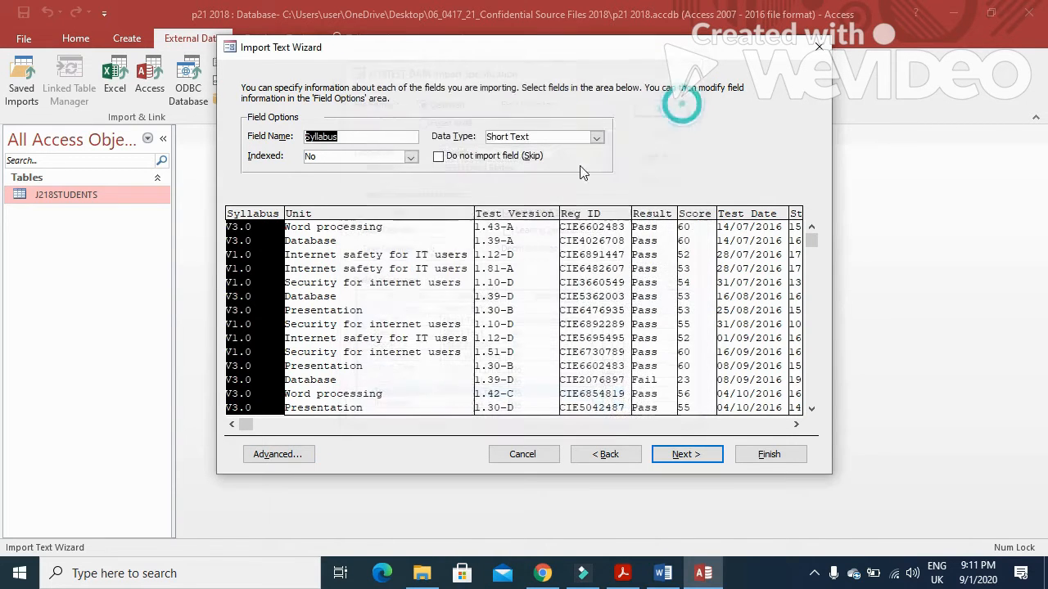
Step: Check each column's settings from Unit through Score, Test Date and Start Time to Invigilator
left_click(351, 316)
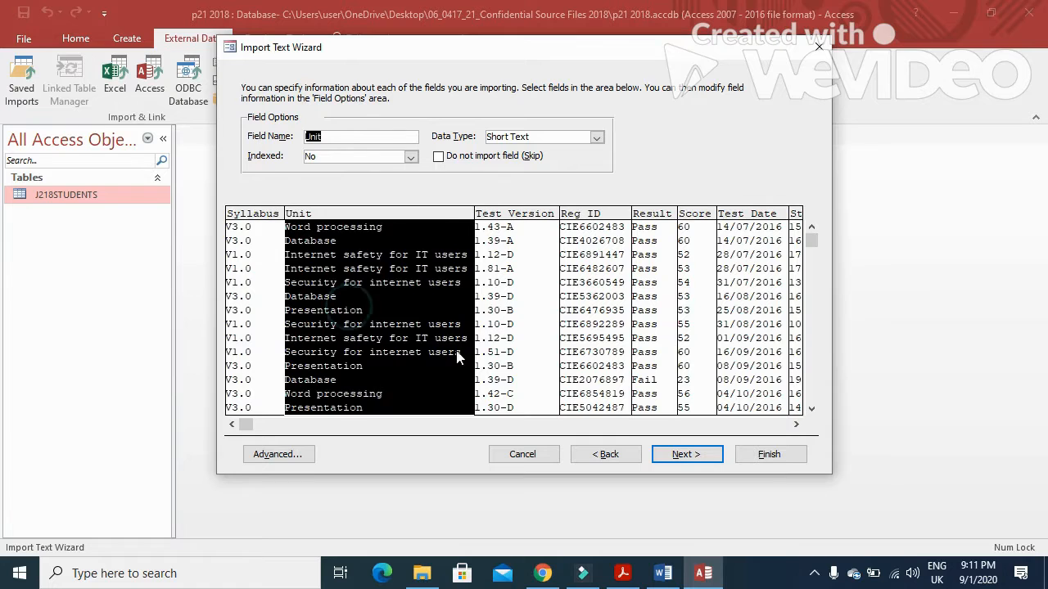
left_click(529, 303)
left_click(594, 316)
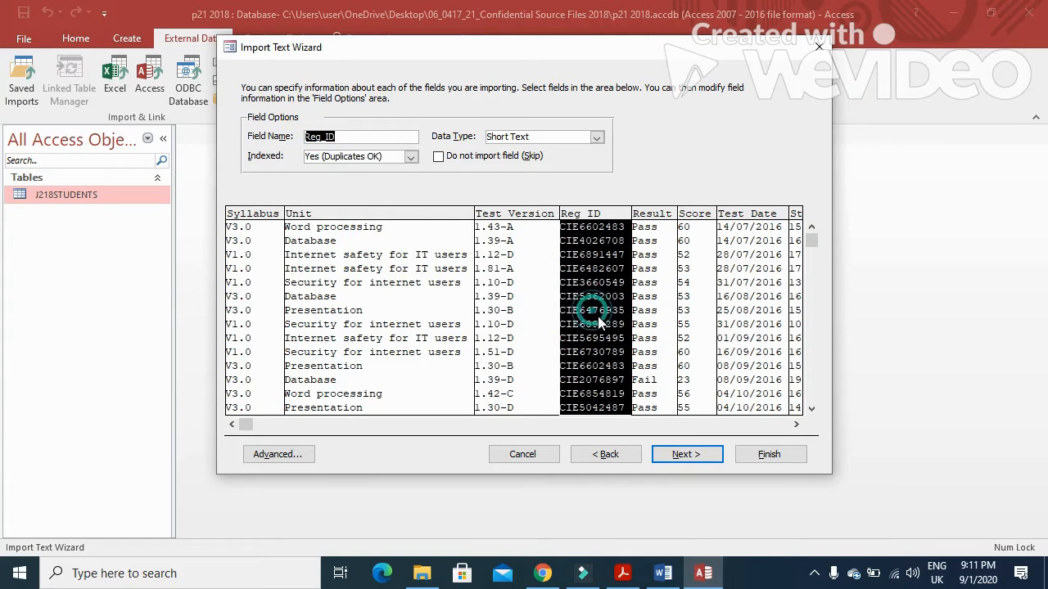
left_click(652, 312)
left_click(700, 296)
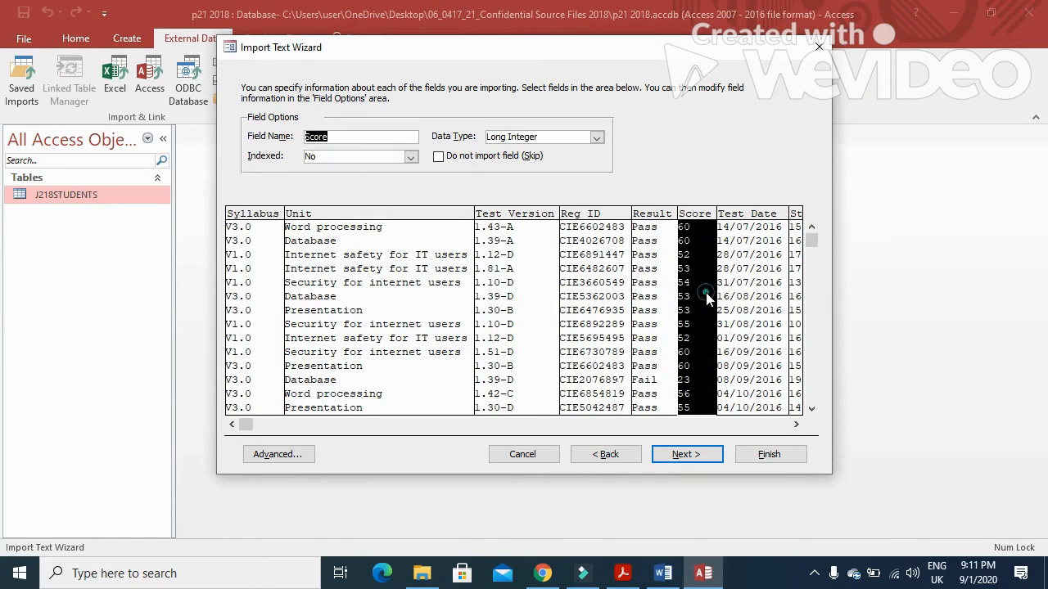
left_click(796, 424)
left_click_drag(795, 423, 795, 424)
left_click(616, 289)
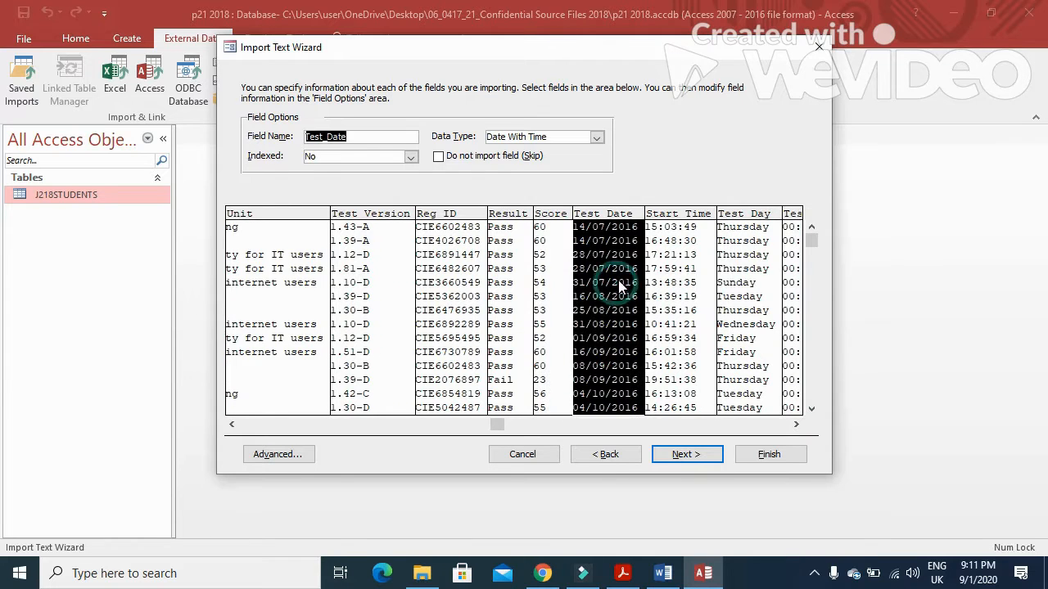
left_click(688, 272)
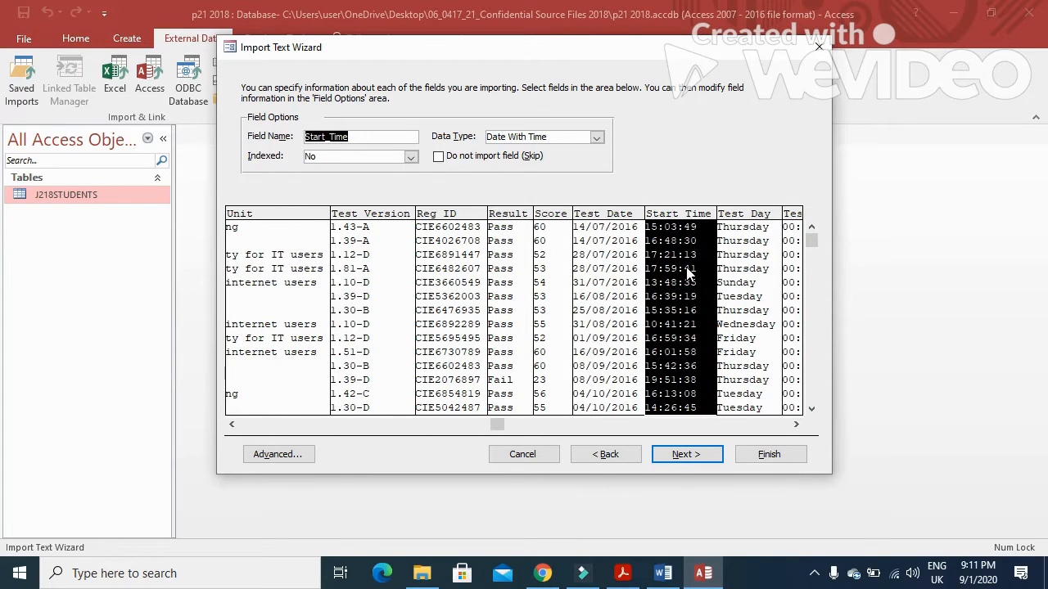
left_click(731, 282)
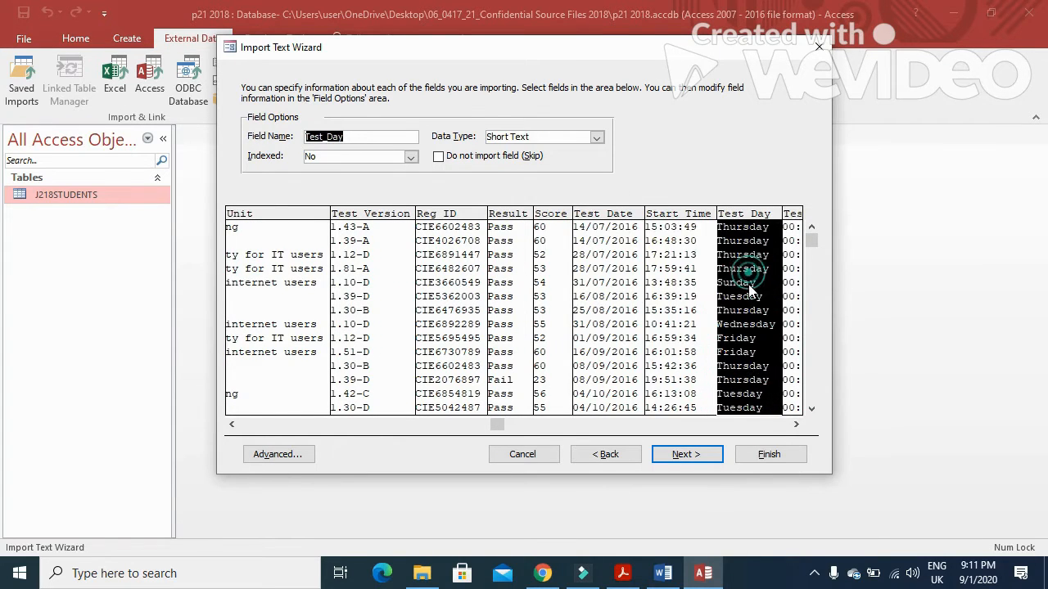
left_click(796, 423)
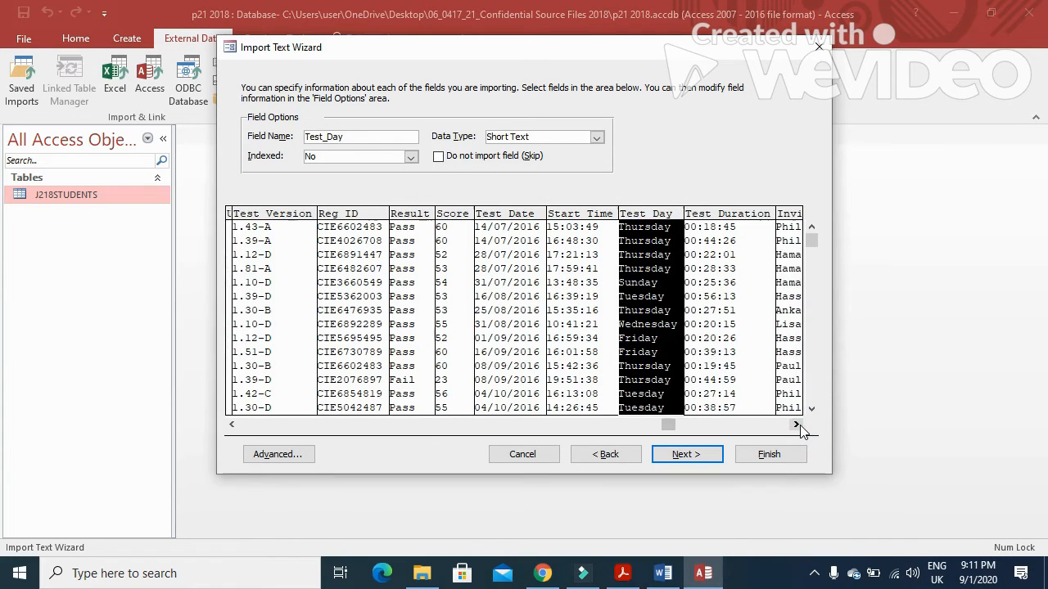
left_click(704, 288)
left_click(786, 299)
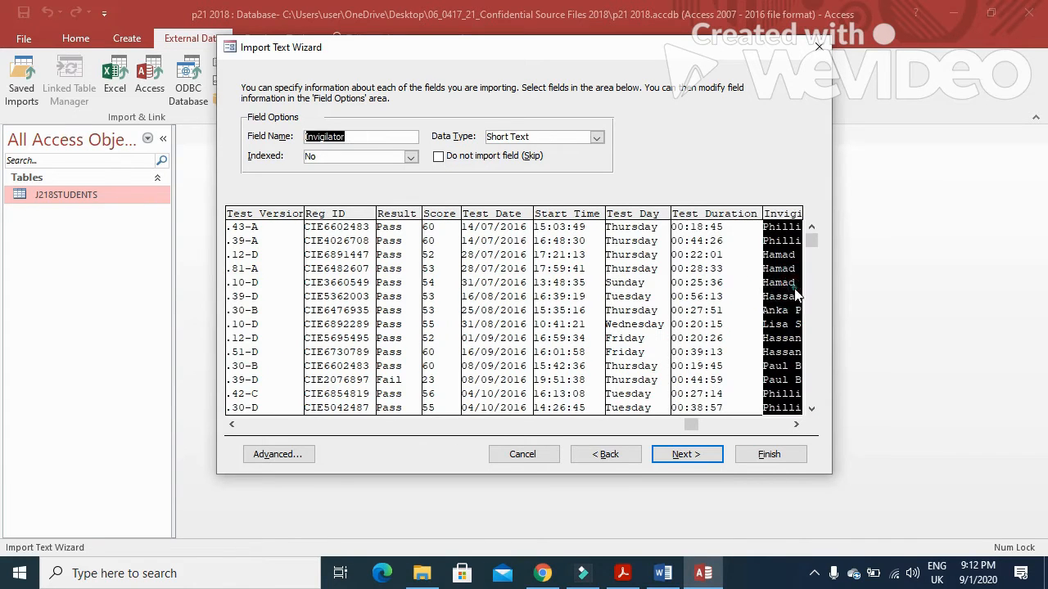
Step: Choose No primary key, as the question paper requires, and finish the J218TEST_DATA import
left_click(795, 424)
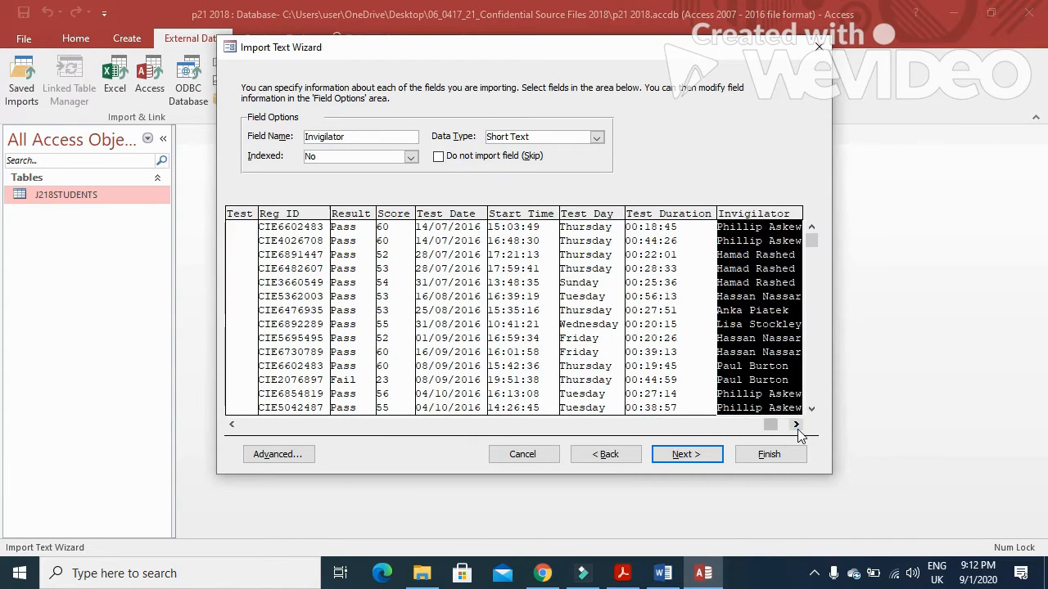
left_click(685, 455)
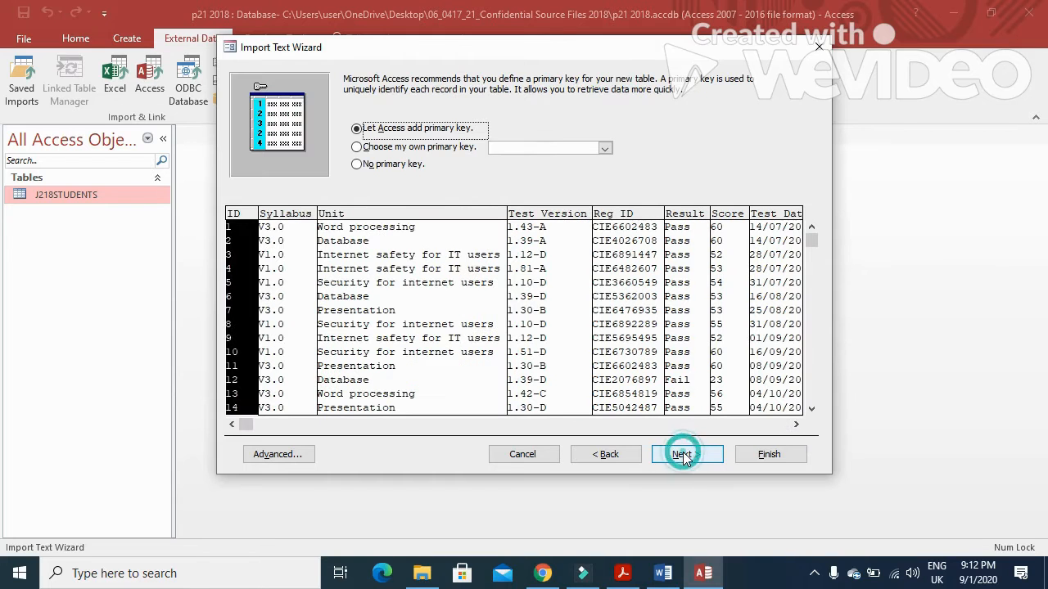
left_click(357, 147)
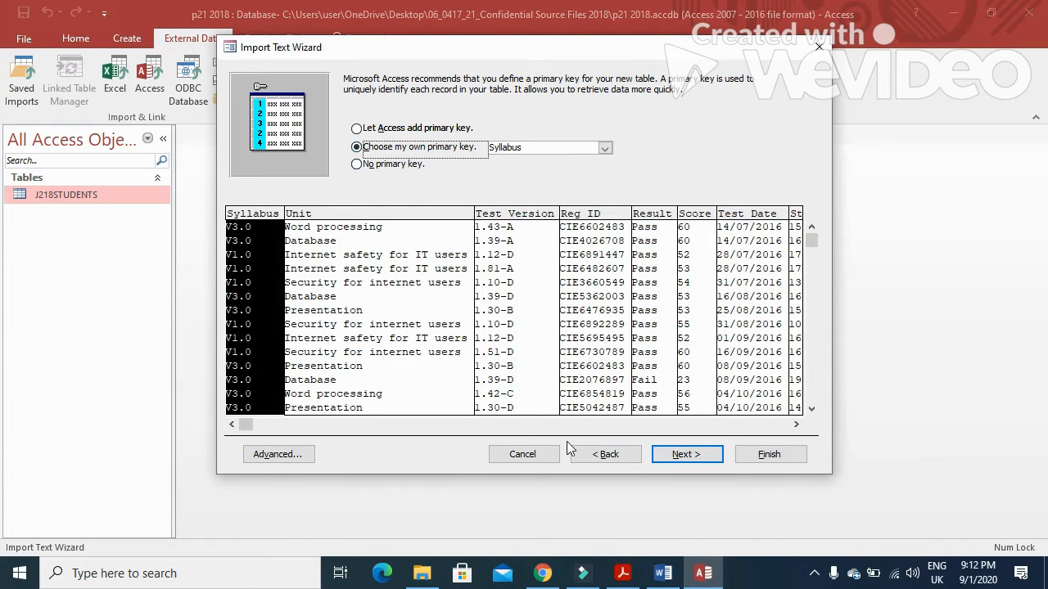
left_click(621, 573)
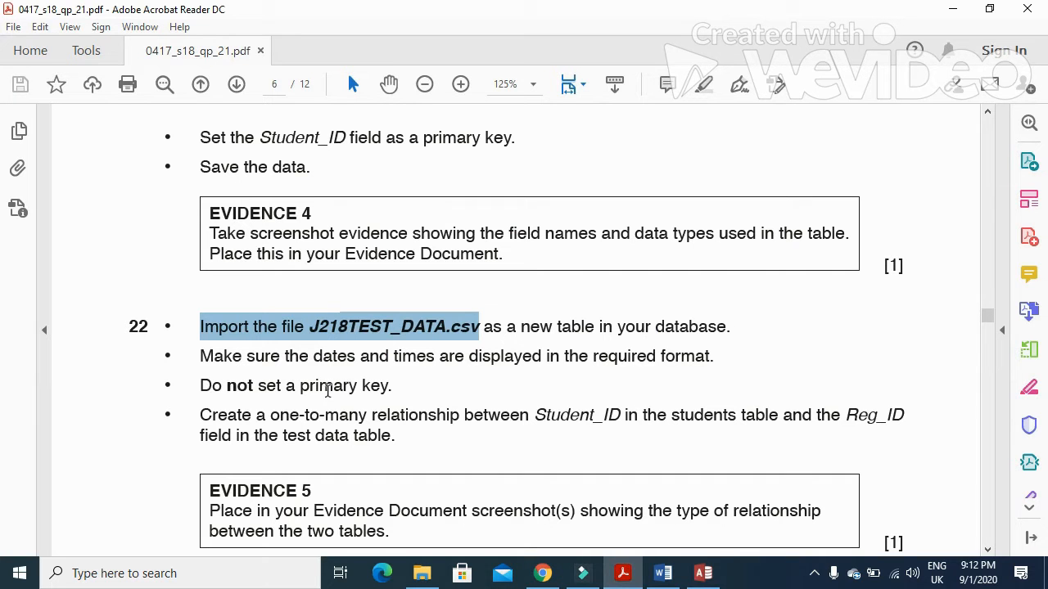
left_click_drag(199, 387, 393, 388)
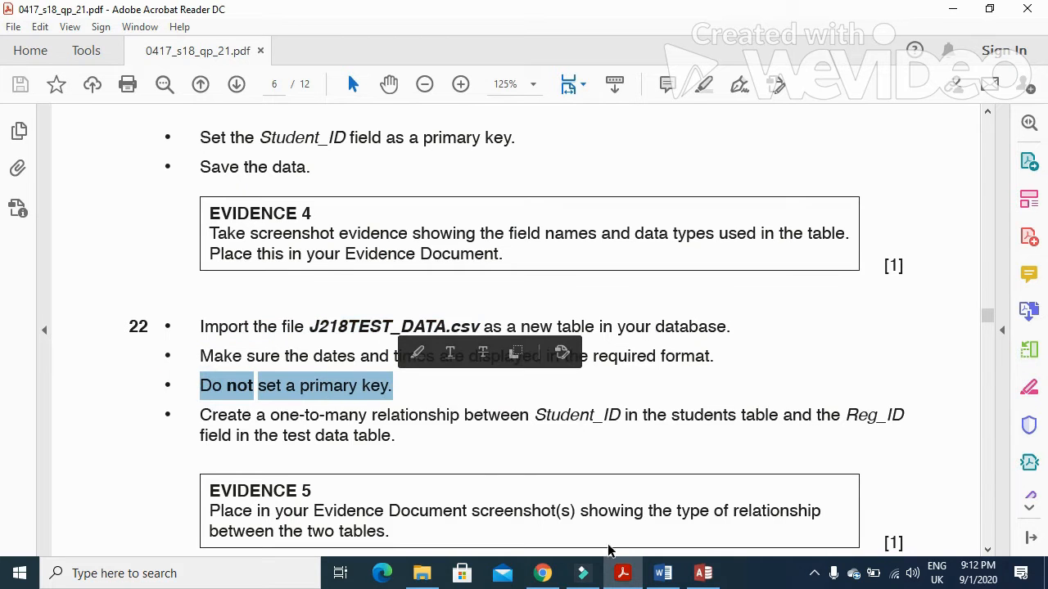
left_click(703, 573)
left_click(360, 165)
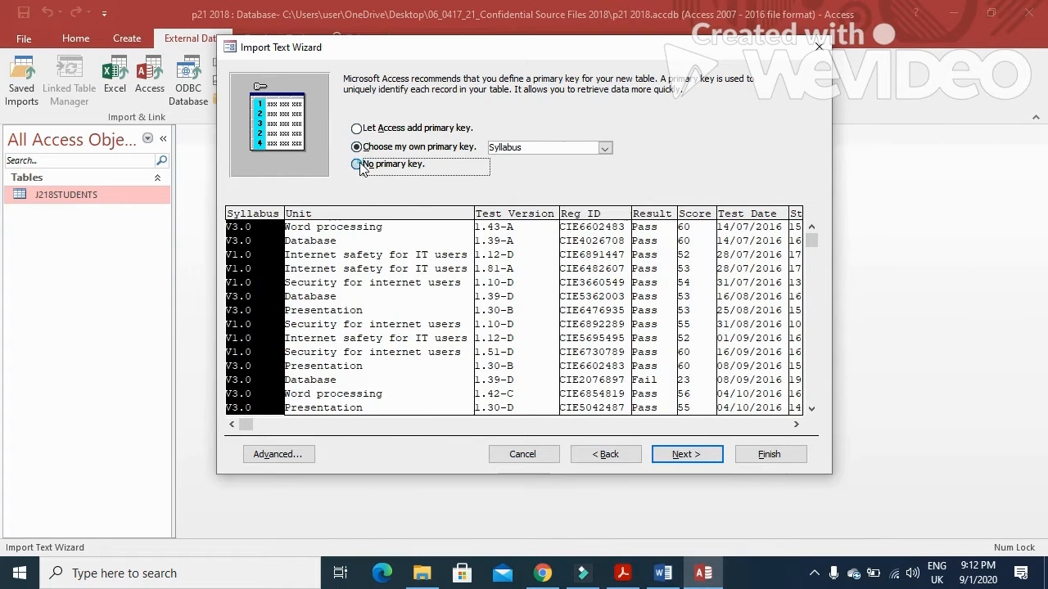
left_click(711, 455)
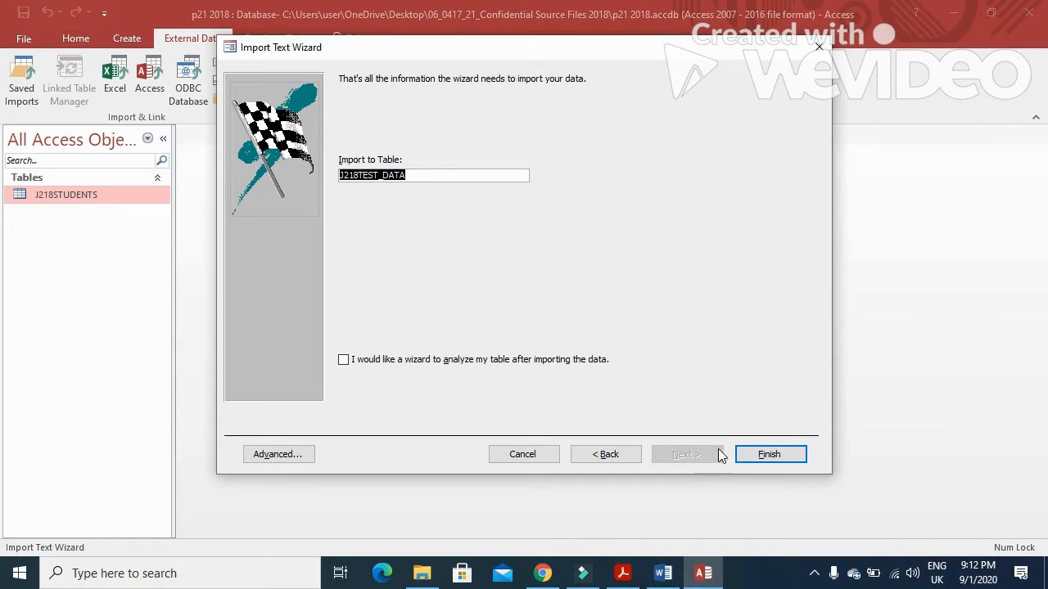
left_click(746, 454)
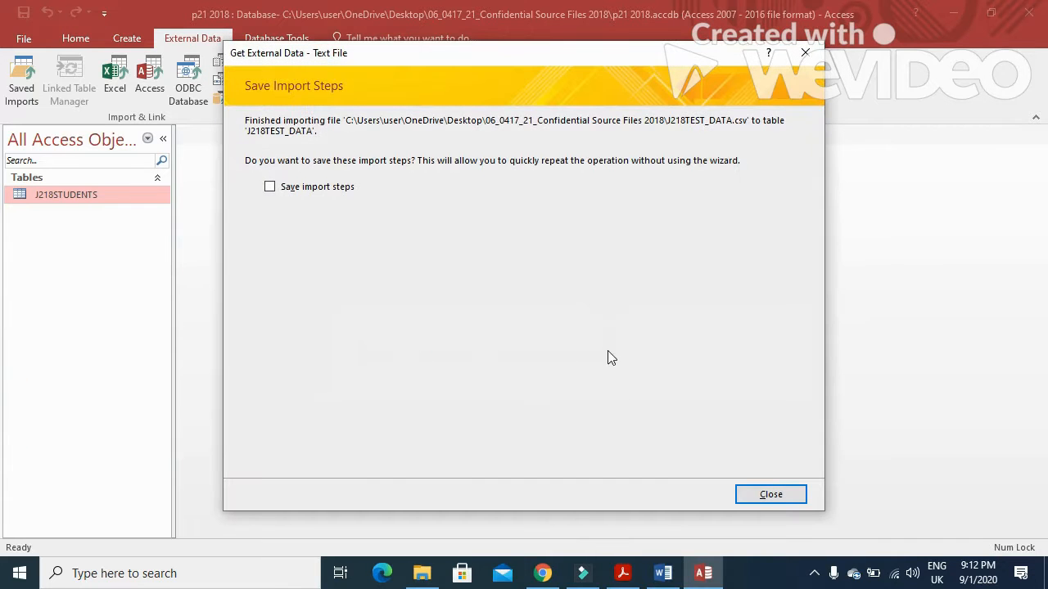
left_click(766, 494)
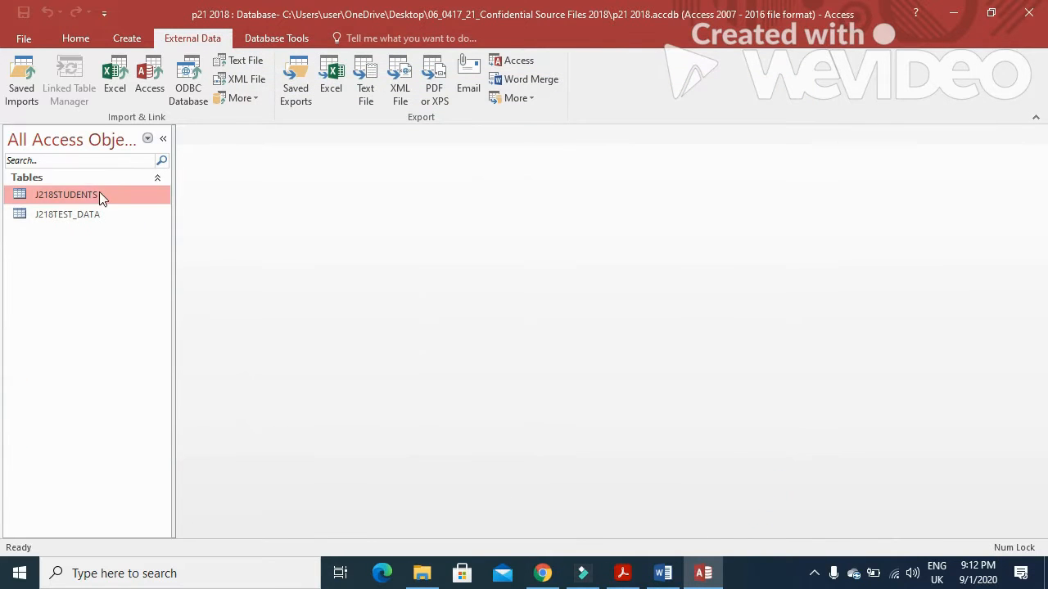
Step: Open J218TEST_DATA in Design View and format Test_Date as Medium Date
left_click(82, 213)
right_click(82, 215)
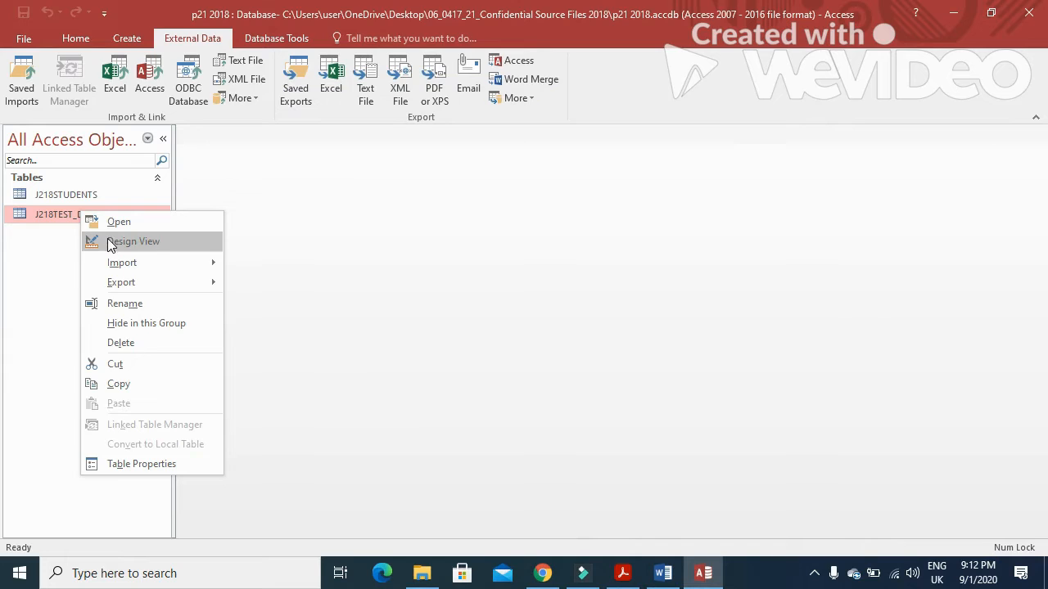
left_click(111, 242)
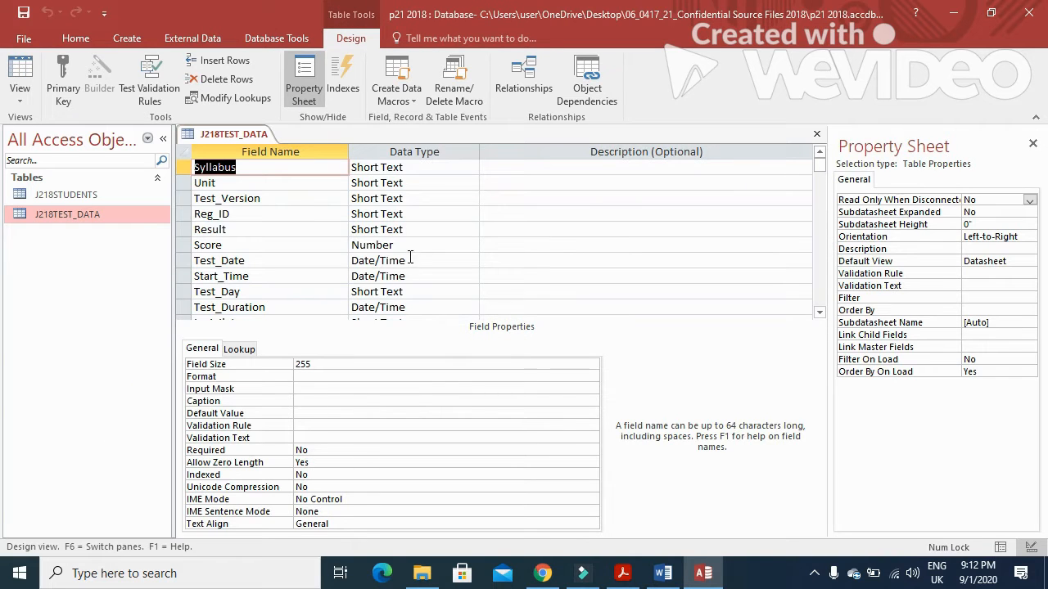
left_click(317, 257)
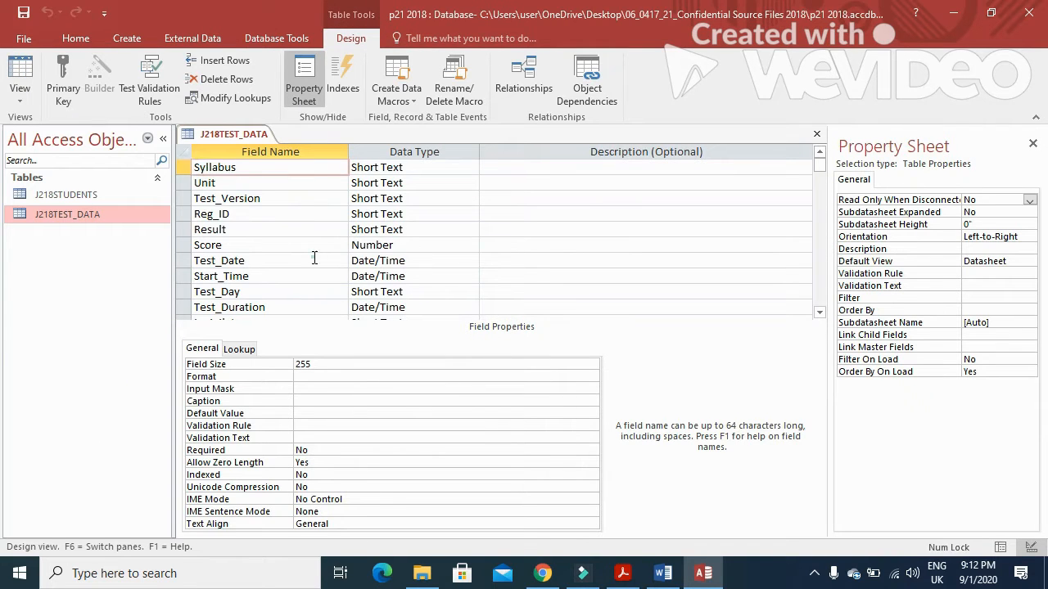
left_click(591, 364)
left_click(454, 396)
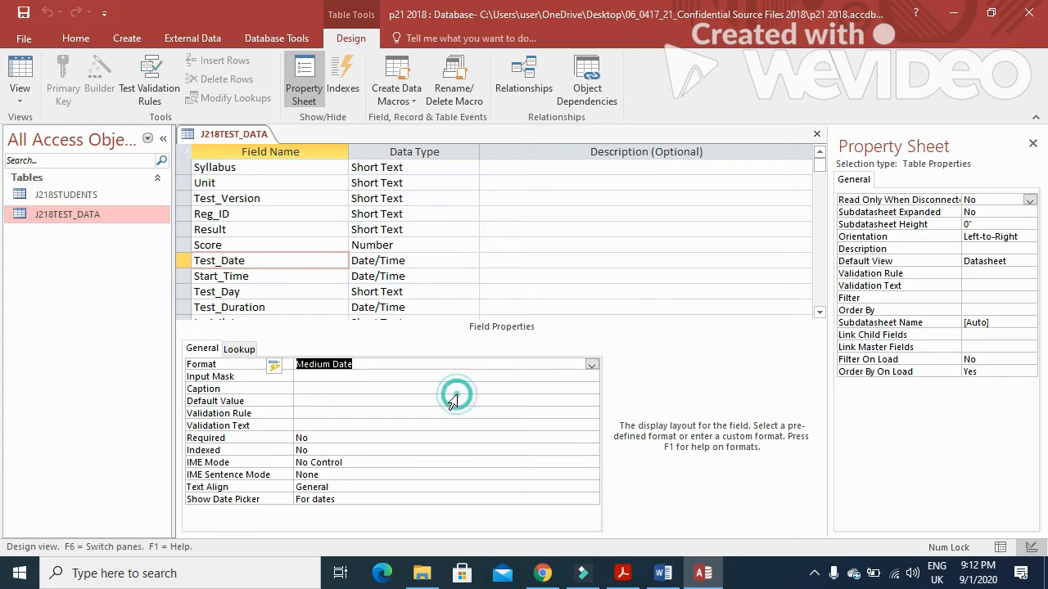
Step: Format Start_Time as Long Time, after checking the required format in the question paper
left_click(368, 278)
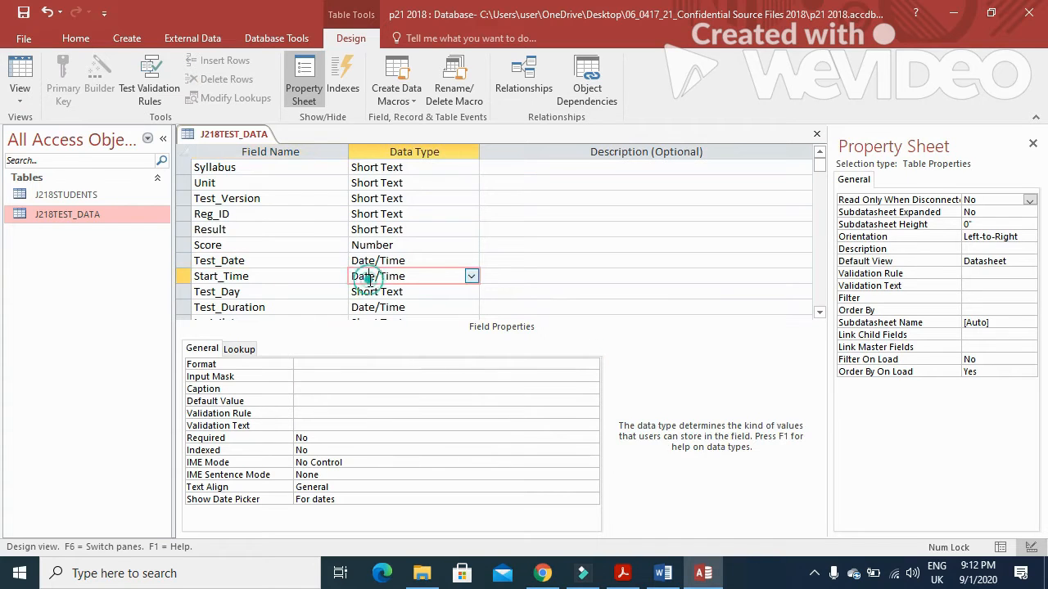
left_click(591, 365)
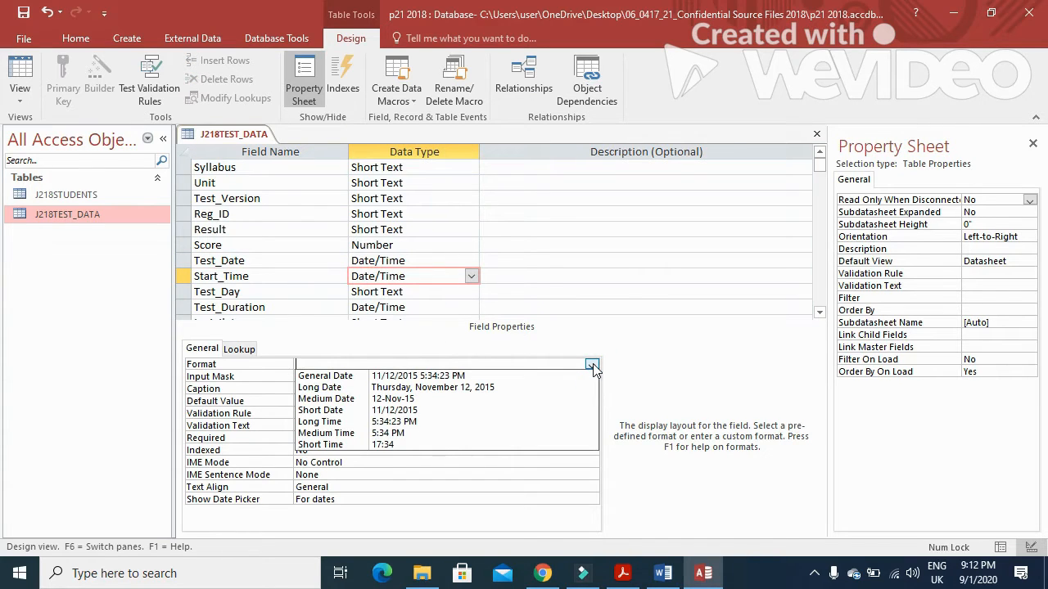
left_click(622, 573)
scroll(466, 319, "up", 10)
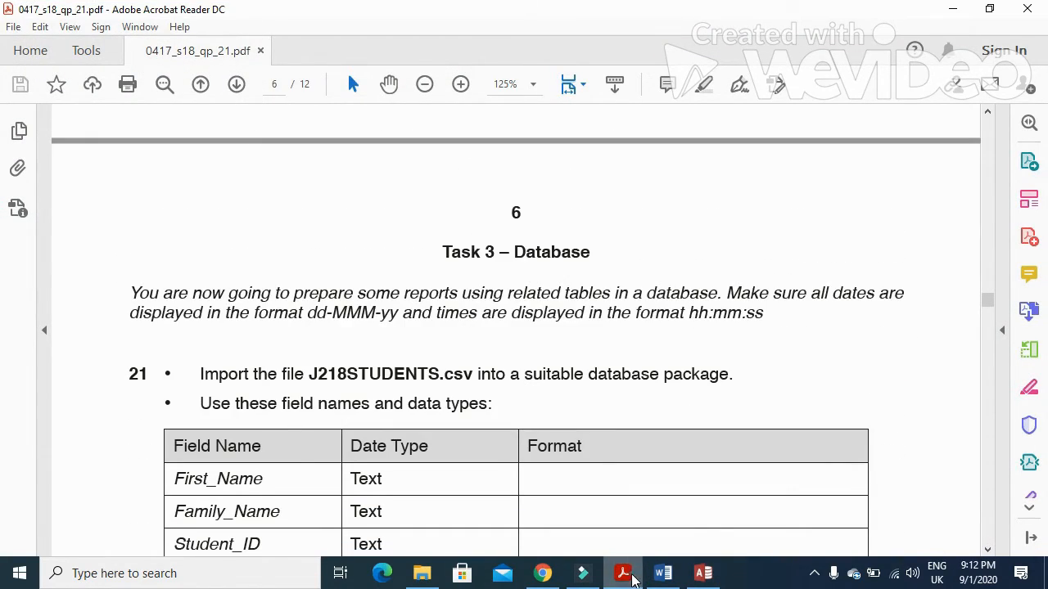
left_click(622, 573)
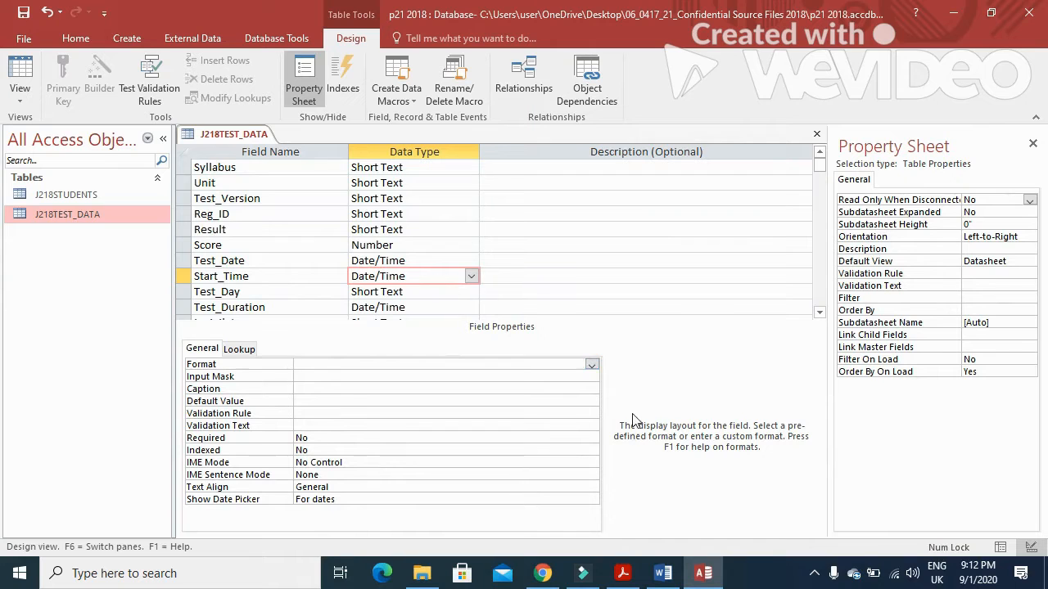
left_click(591, 365)
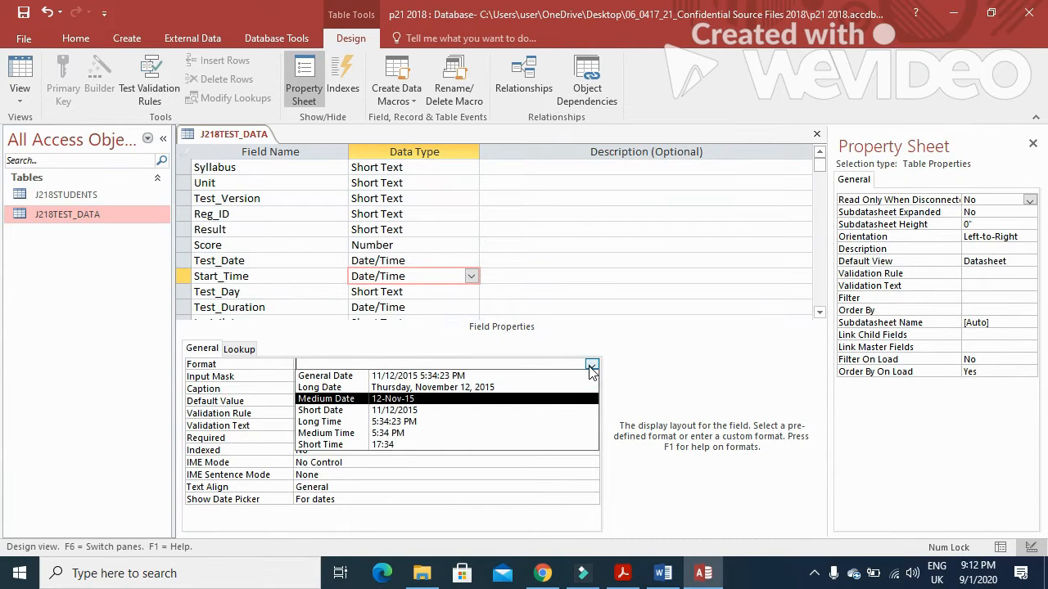
left_click(424, 423)
Step: Format Test_Duration as Long Time, save the table and show its datasheet
left_click(421, 291)
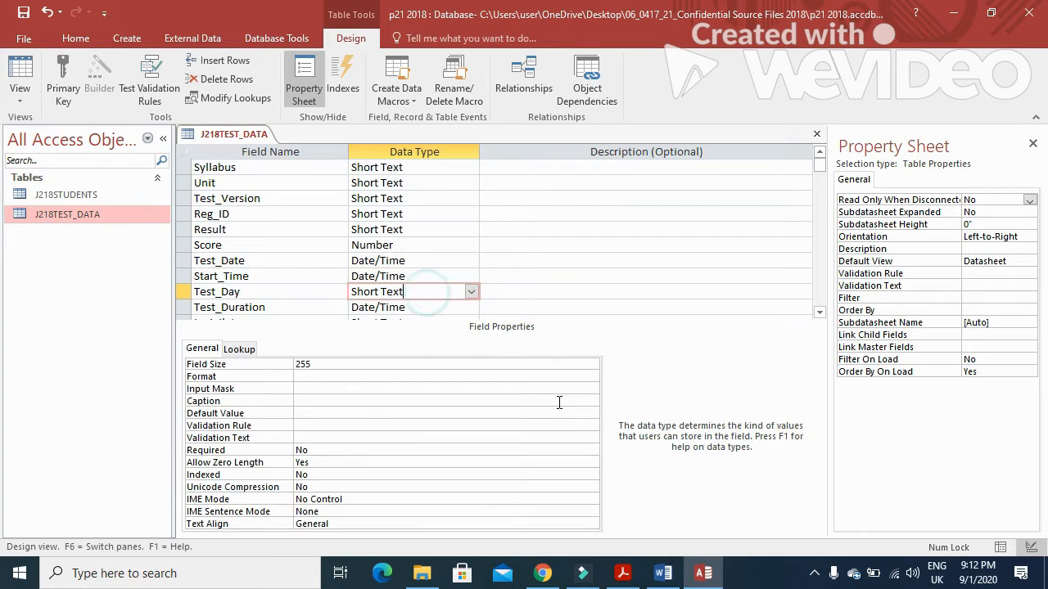
left_click(437, 306)
left_click(591, 365)
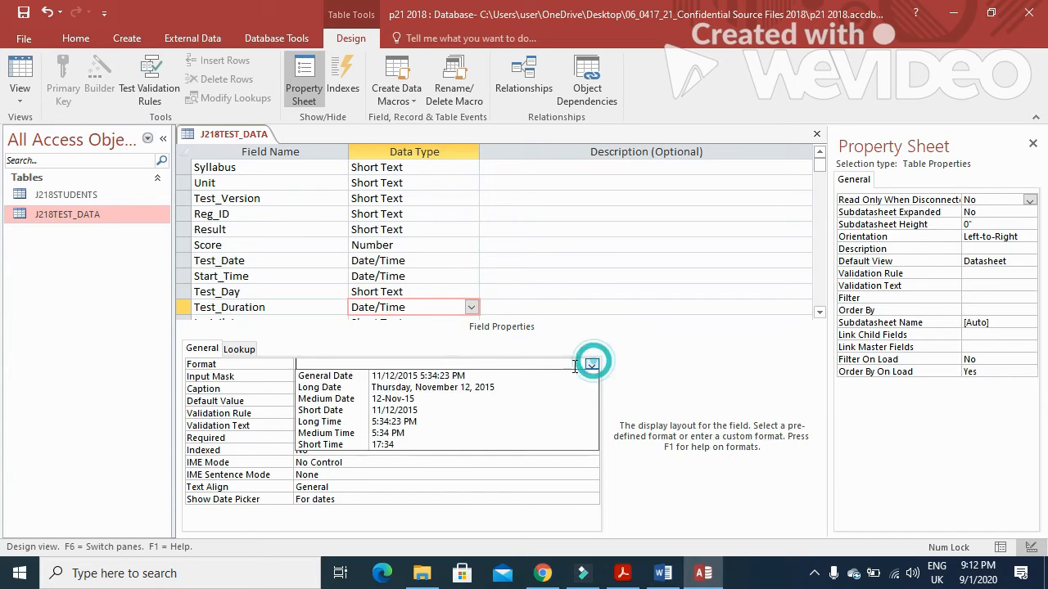
left_click(470, 420)
scroll(517, 279, "down", 3)
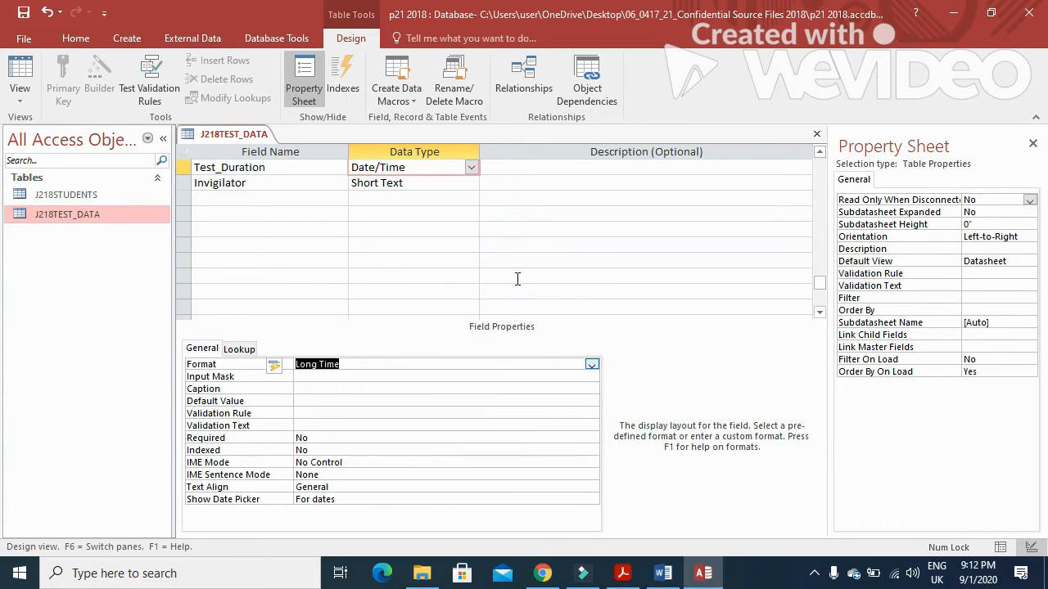
scroll(517, 279, "up", 1)
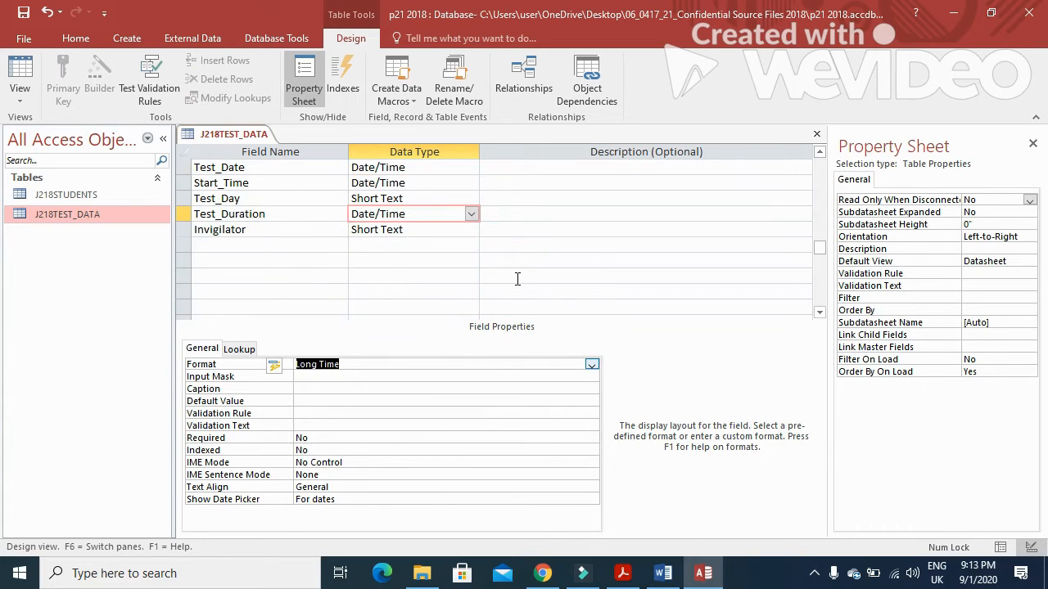
left_click(22, 18)
left_click(20, 77)
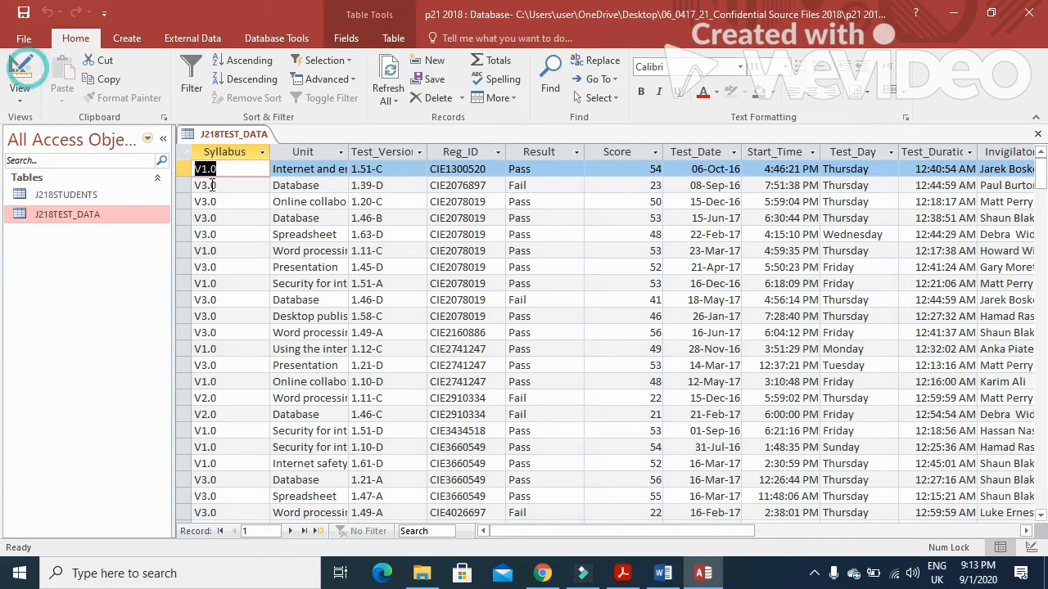
Step: Close the J218TEST_DATA table and read the question paper's one-to-many relationship instruction
left_click_drag(710, 531, 752, 531)
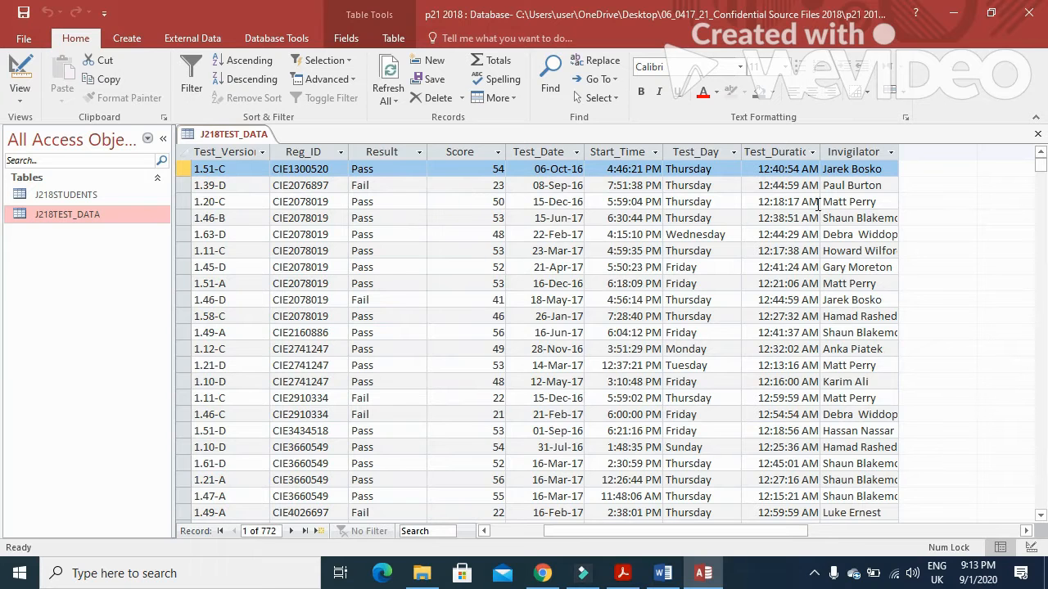
left_click(1038, 133)
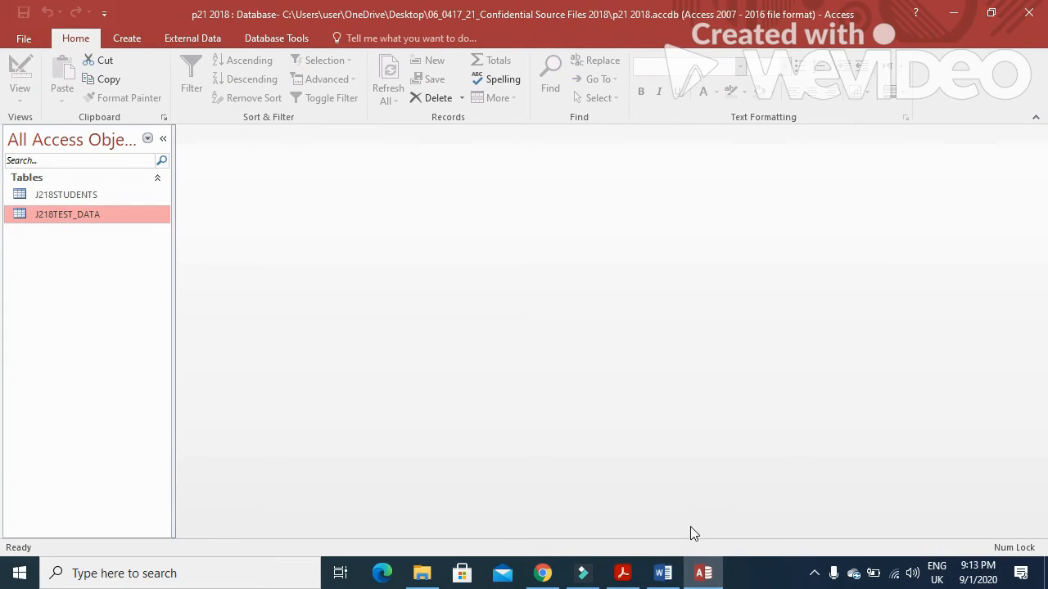
left_click(626, 574)
scroll(433, 390, "down", 6)
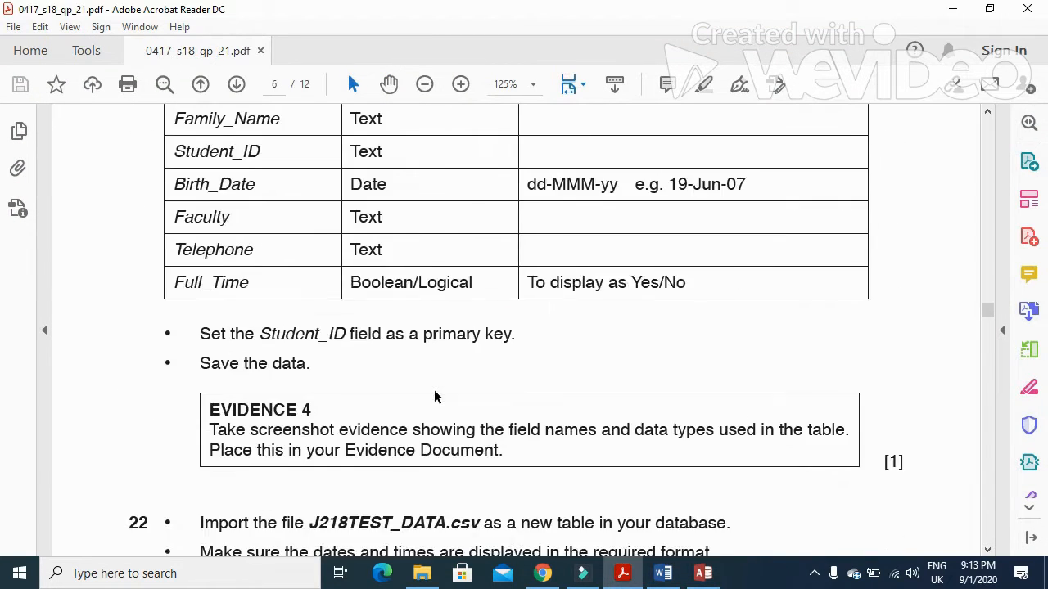
scroll(434, 390, "down", 4)
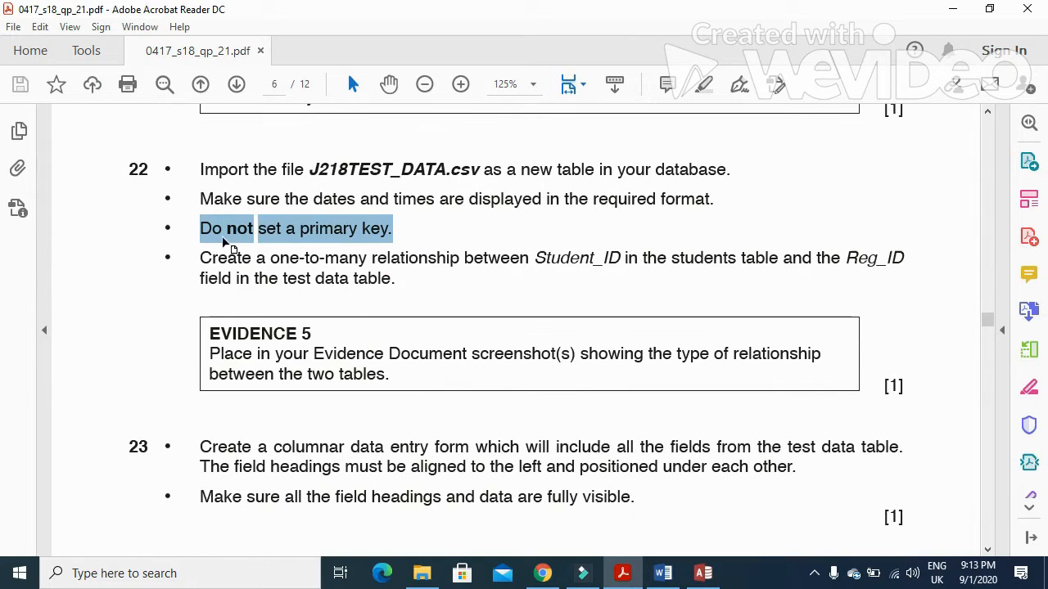
left_click_drag(199, 258, 530, 260)
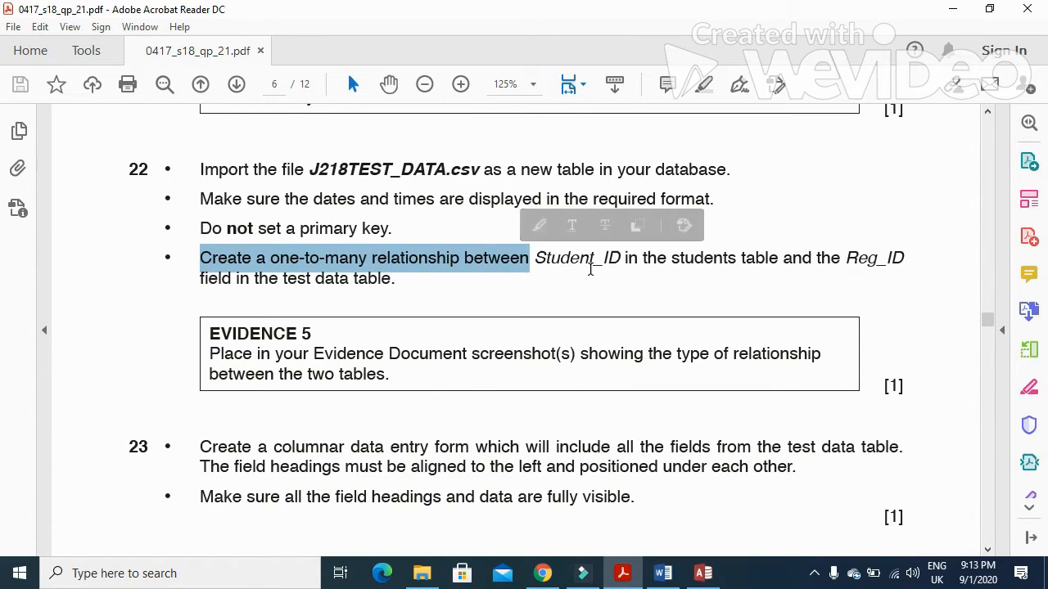
left_click(590, 268)
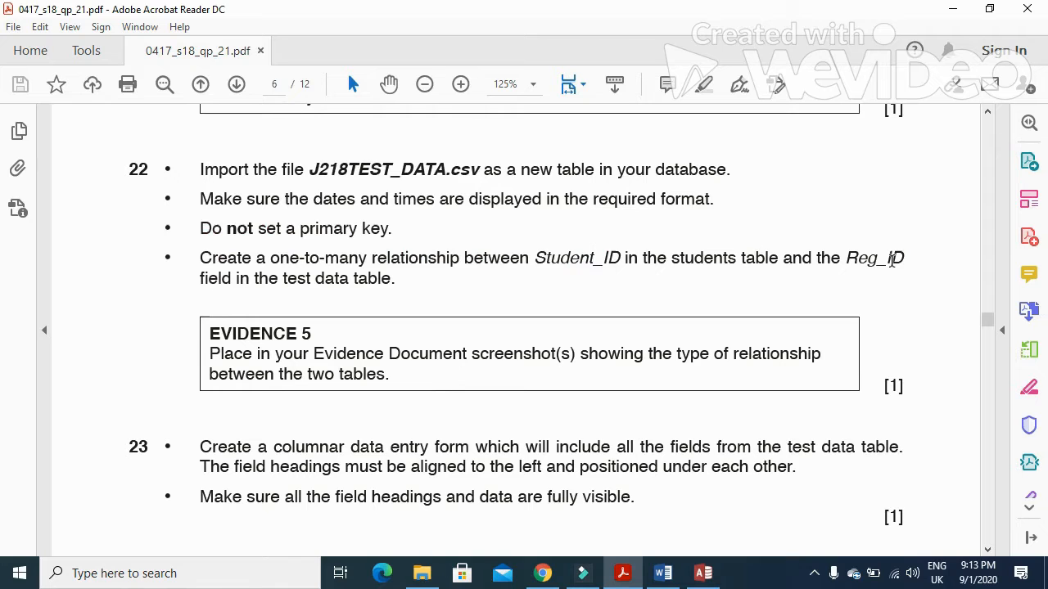
left_click(703, 573)
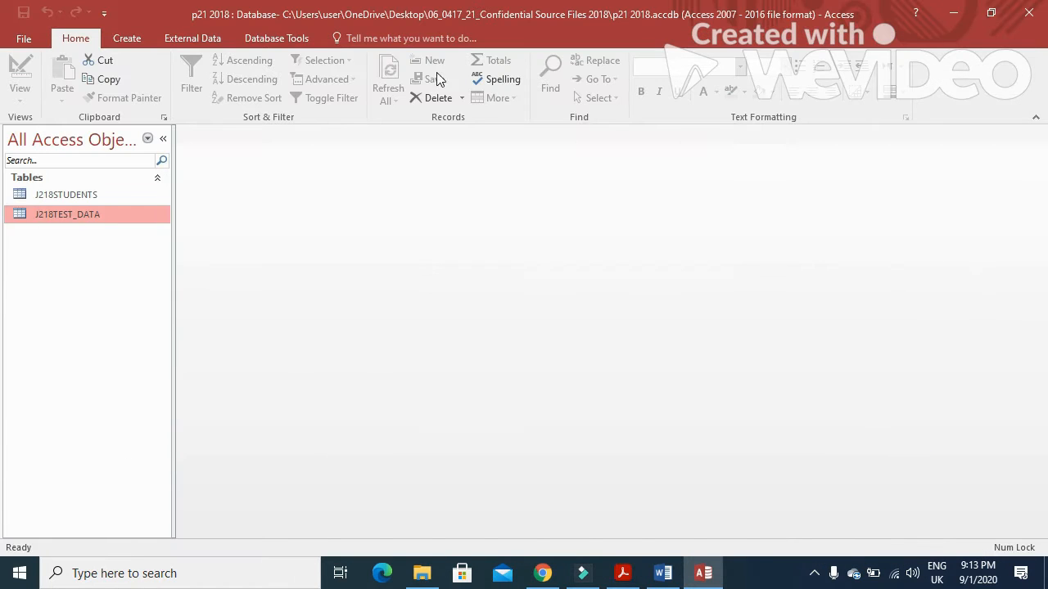
Step: Add J218STUDENTS and J218TEST_DATA to the Relationships window
left_click(270, 38)
left_click(187, 89)
left_click(450, 116)
left_click(450, 105, "shift")
left_click(554, 448)
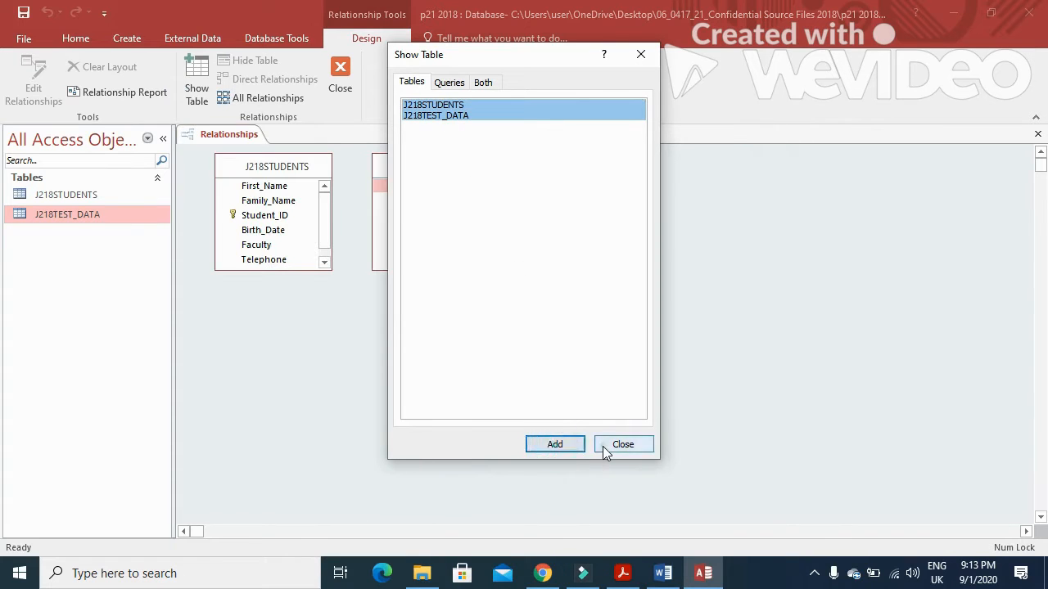
left_click(604, 447)
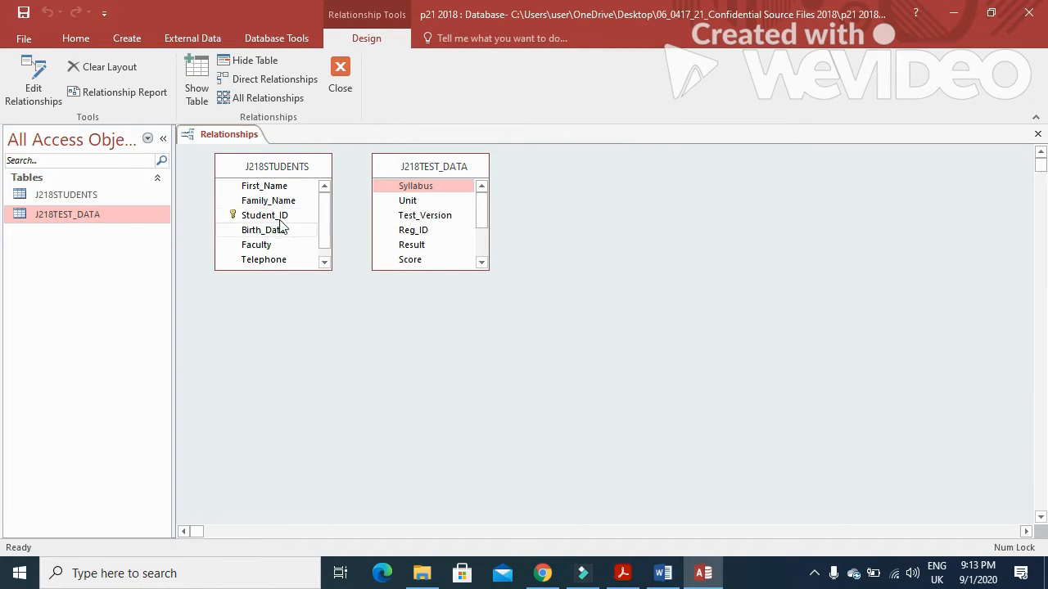
Step: Link Student_ID to Reg_ID one-to-many without enforcing referential integrity
left_click_drag(278, 215, 398, 235)
left_click(401, 242)
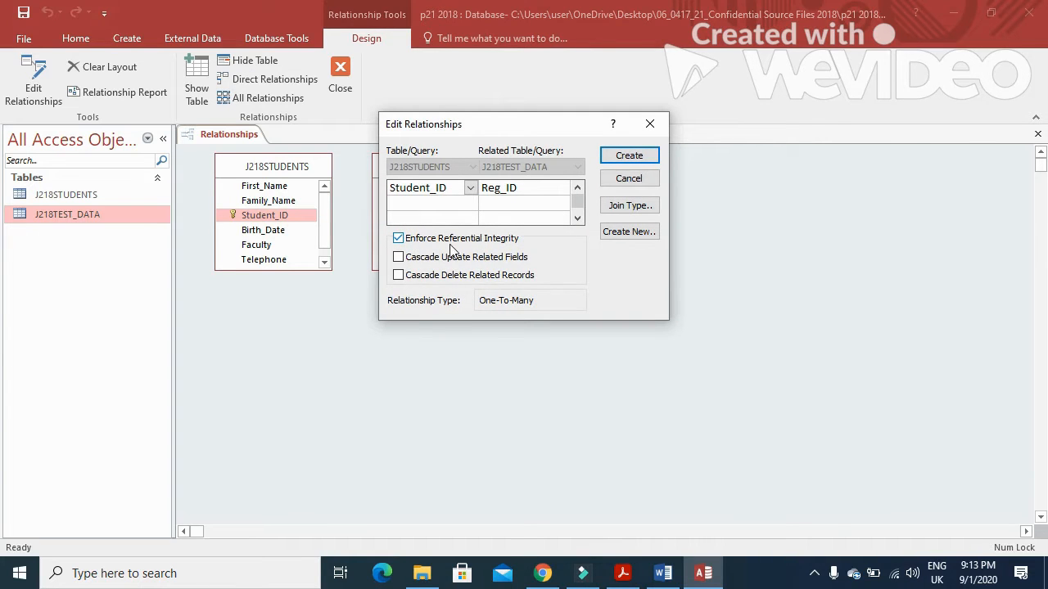
left_click(613, 156)
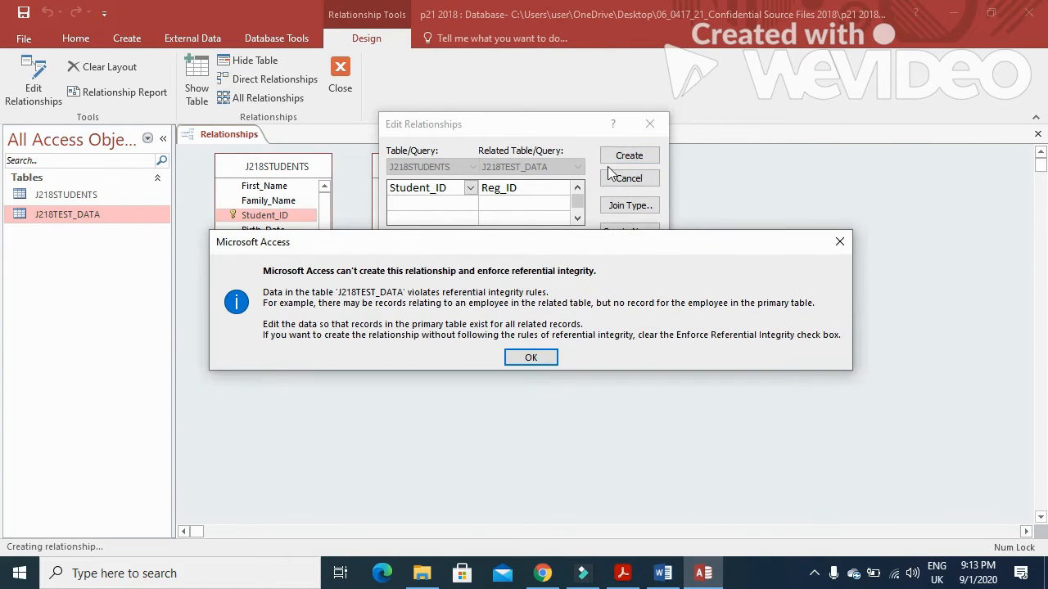
left_click(531, 359)
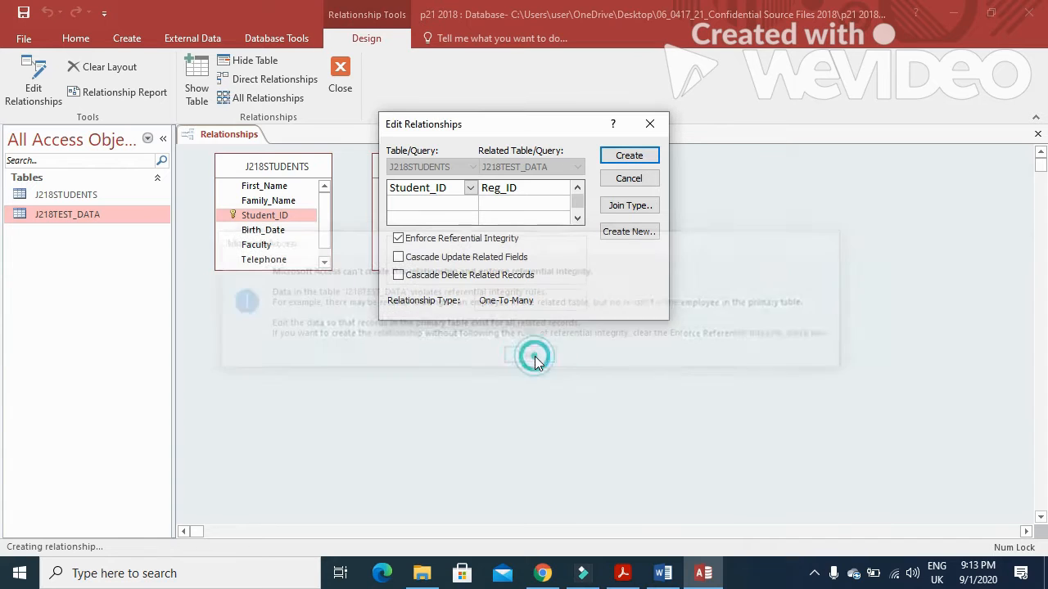
left_click(398, 238)
left_click(626, 155)
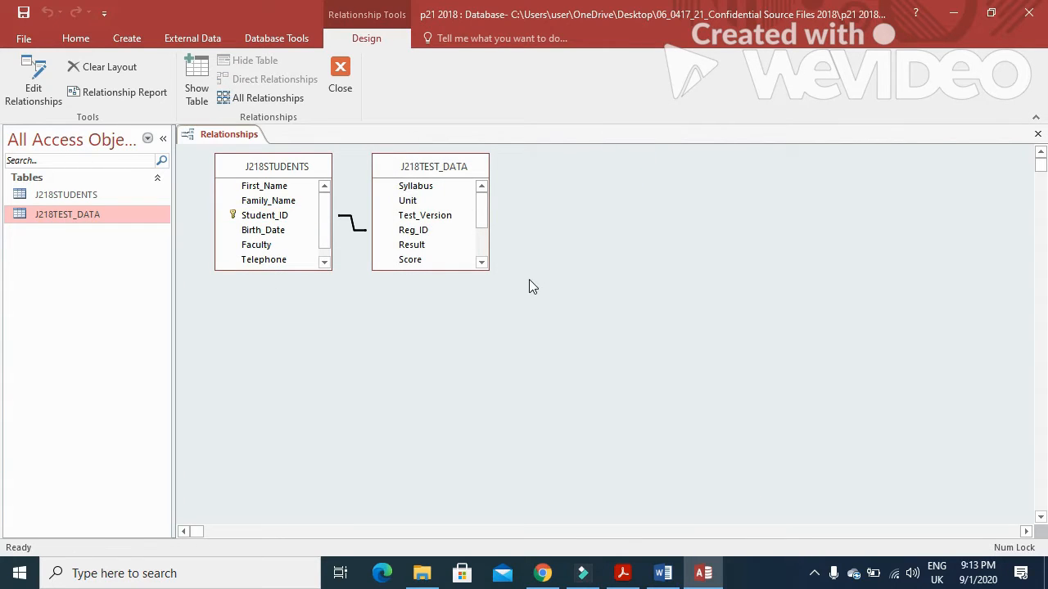
Step: Confirm the one-to-many relationship type, then close and save the relationships layout
double_click(353, 226)
left_click_drag(501, 137, 328, 293)
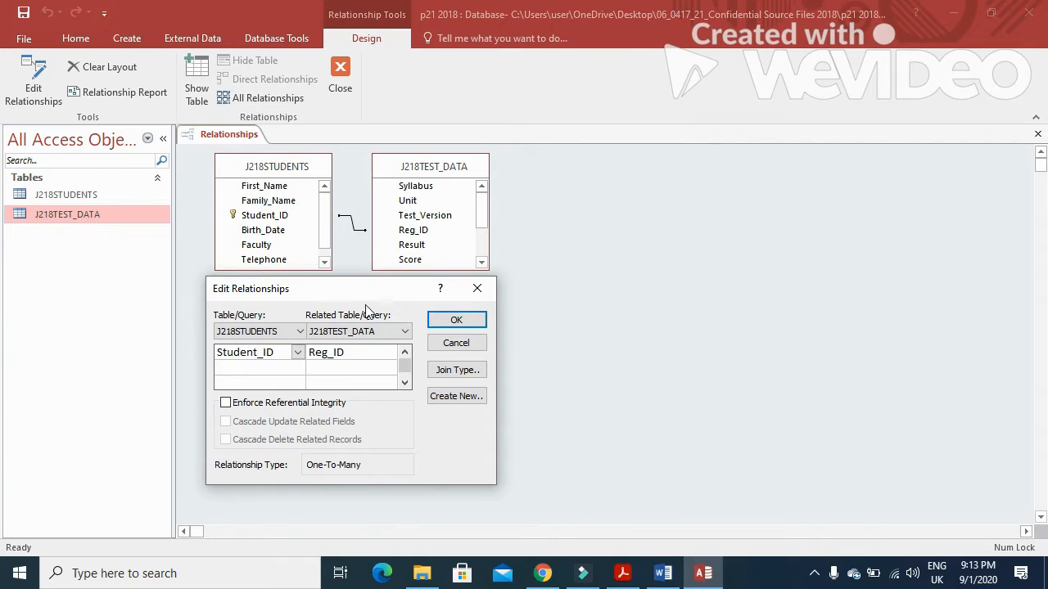
left_click(456, 320)
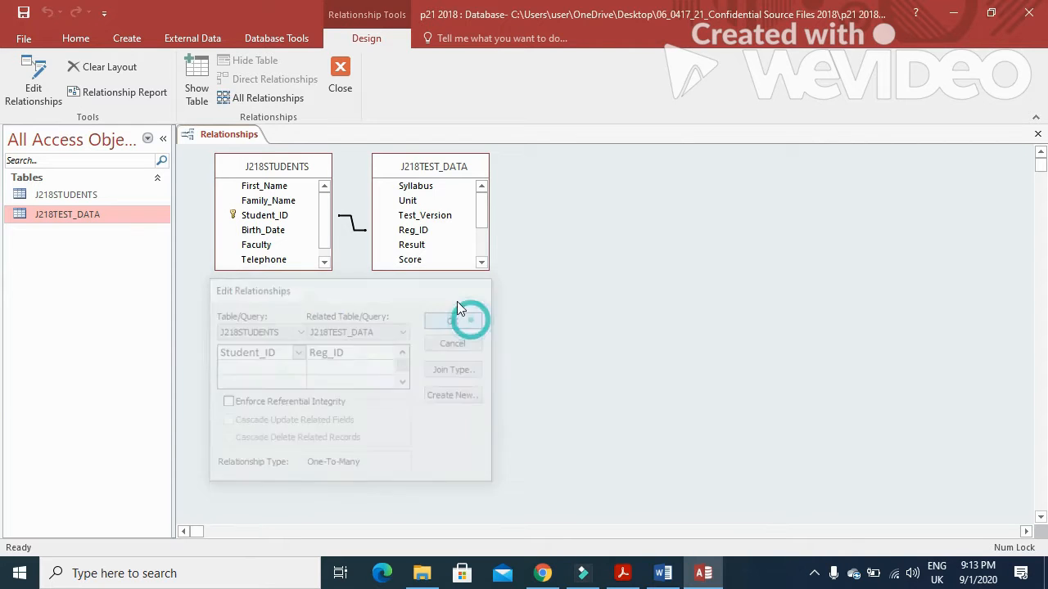
left_click(342, 72)
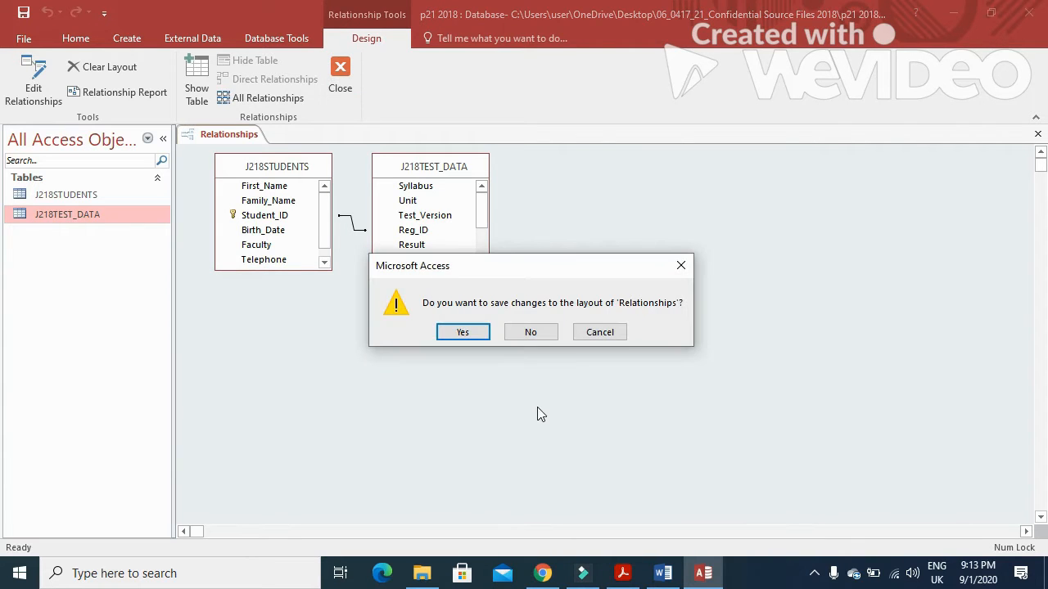
left_click(468, 330)
left_click(622, 572)
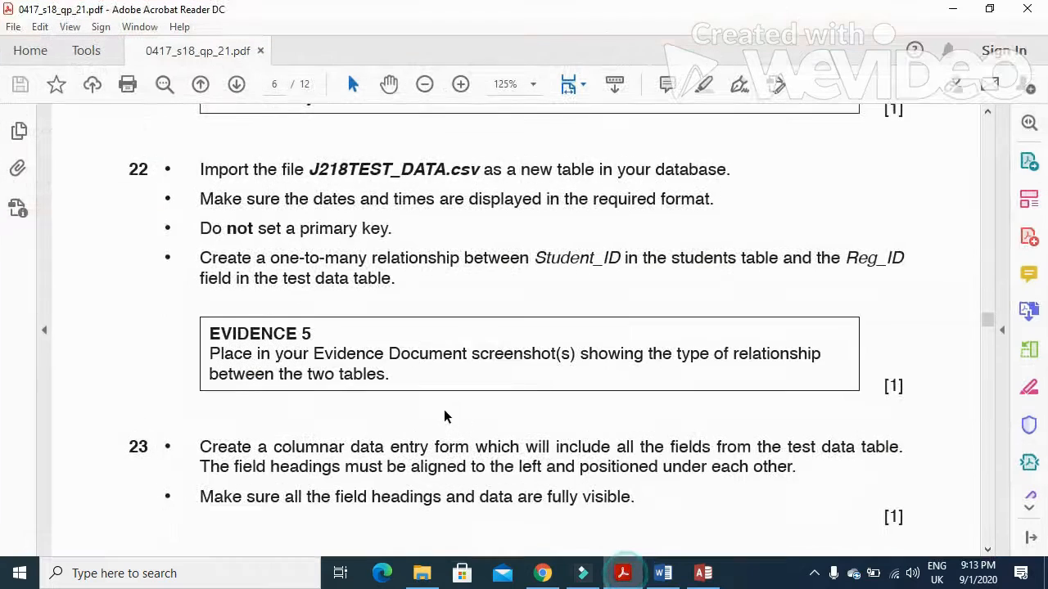
Step: Check the Evidence 5 wording and place the cursor under Step 22 – EVIDENCE 5 in Word
scroll(388, 375, "down", 2)
left_click_drag(207, 288, 738, 285)
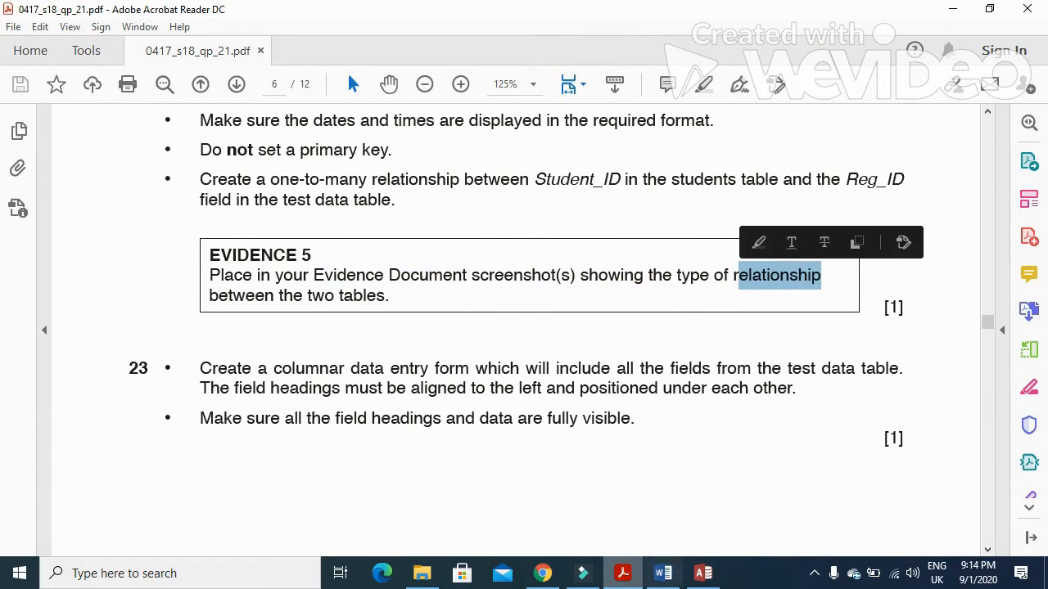
left_click(622, 573)
left_click(662, 573)
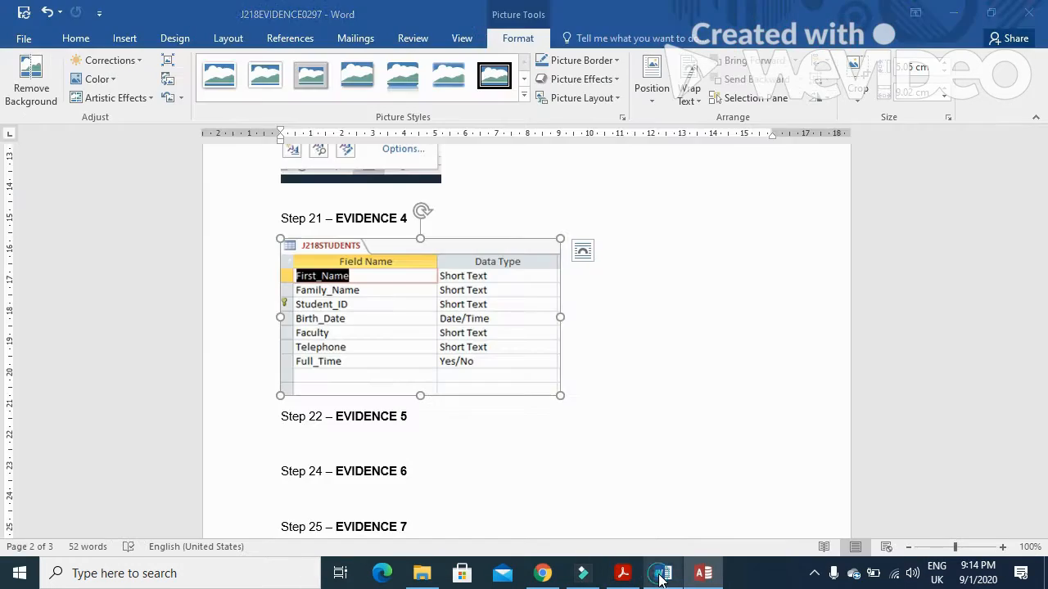
scroll(445, 477, "down", 2)
left_click(310, 360)
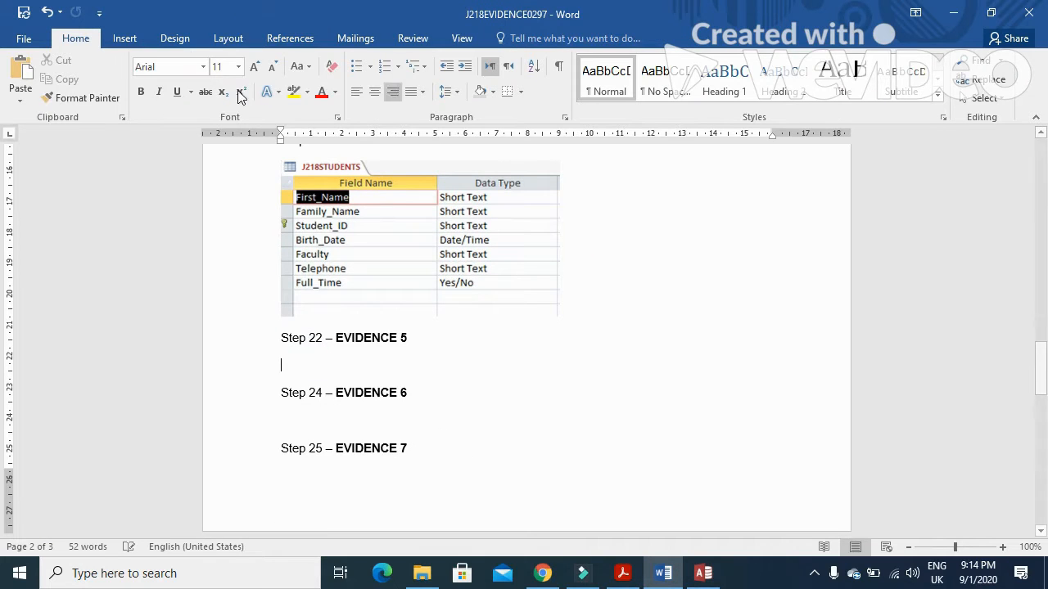
Step: Paste the relationships screenshot and crop it down to the relationships area
left_click(20, 72)
double_click(483, 383)
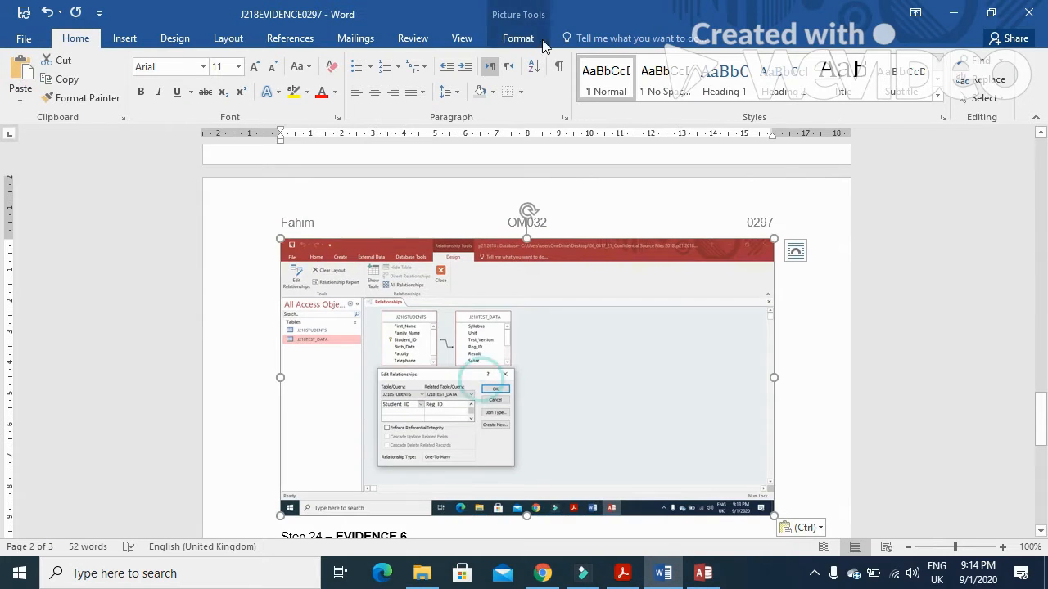
left_click_drag(771, 512, 515, 469)
left_click_drag(291, 245, 365, 301)
left_click(821, 322)
left_click(414, 332)
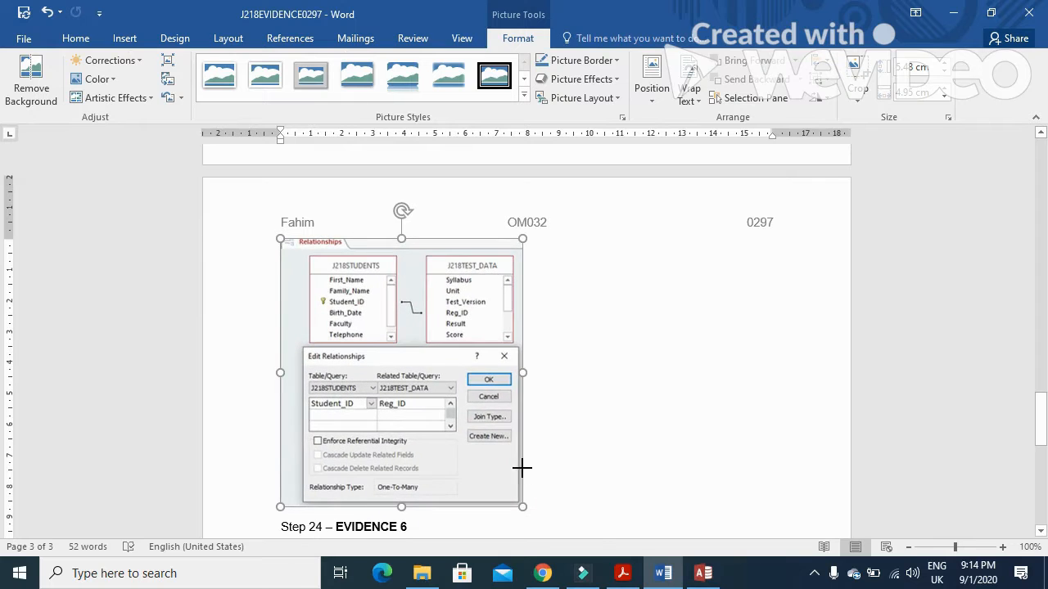
left_click(622, 573)
scroll(614, 468, "down", 2)
scroll(609, 472, "down", 2)
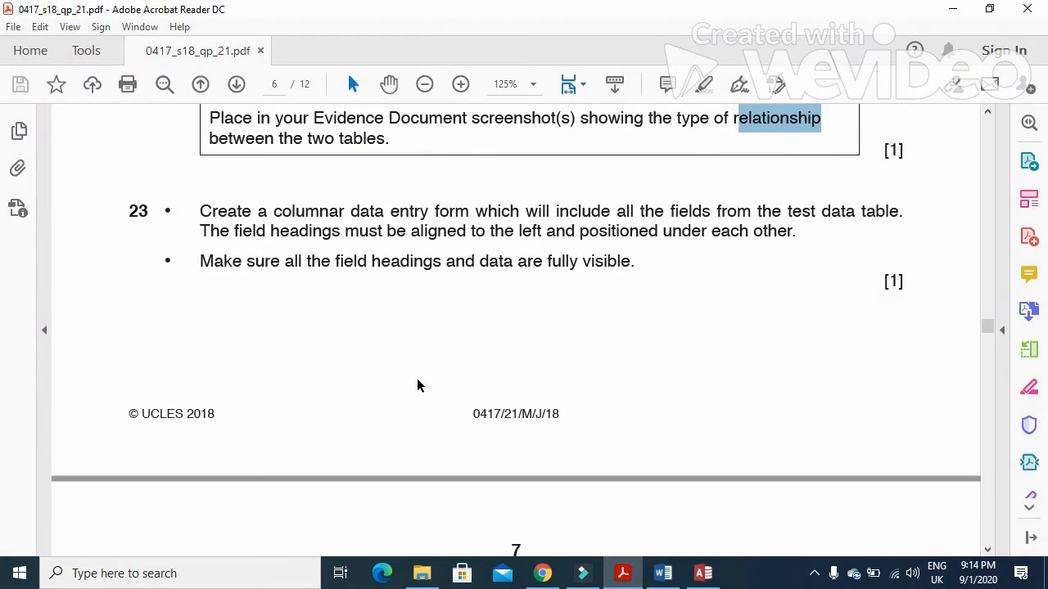
Step: Read question 23's columnar form and field heading requirements, then return to Access
left_click_drag(201, 214, 911, 217)
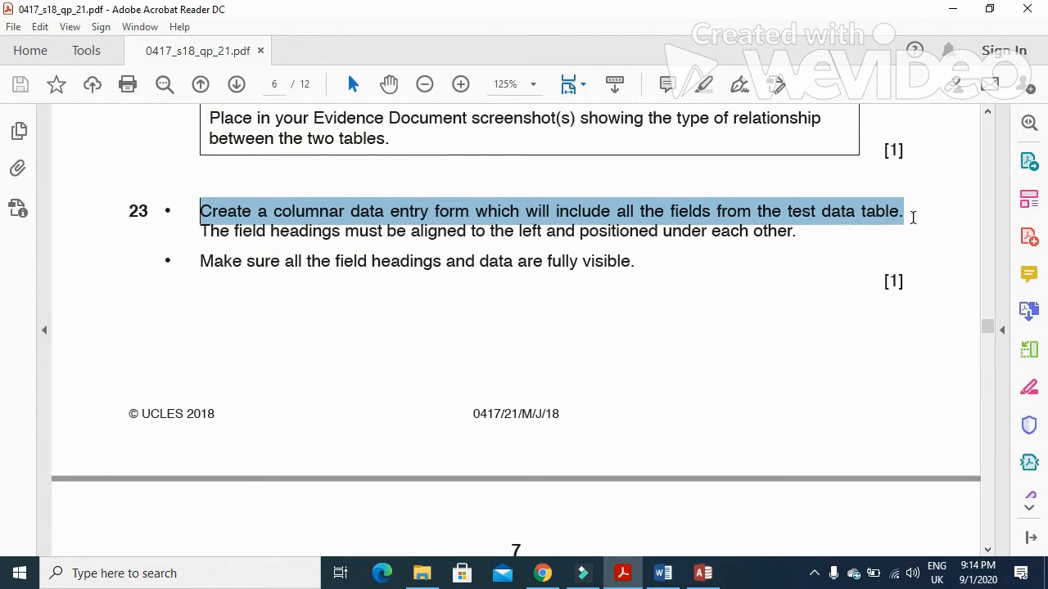
left_click_drag(194, 230, 805, 243)
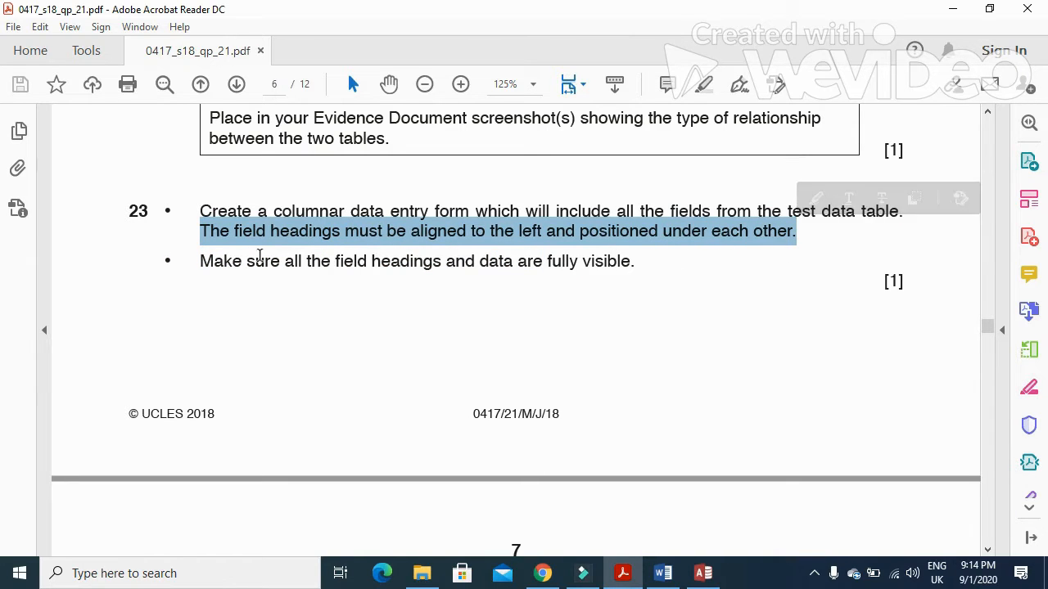
left_click(268, 240)
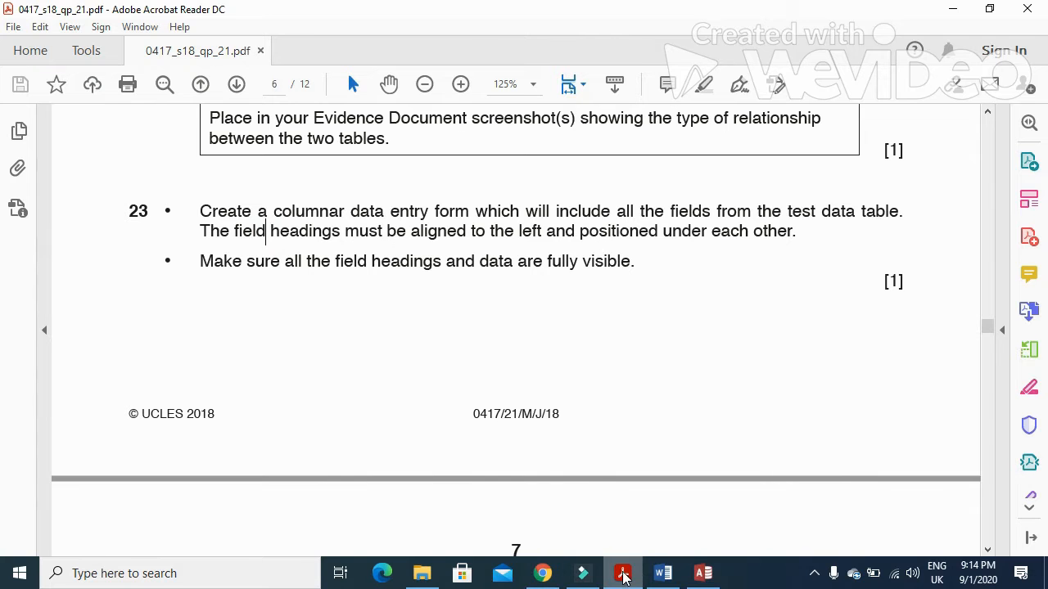
left_click(663, 573)
left_click(703, 573)
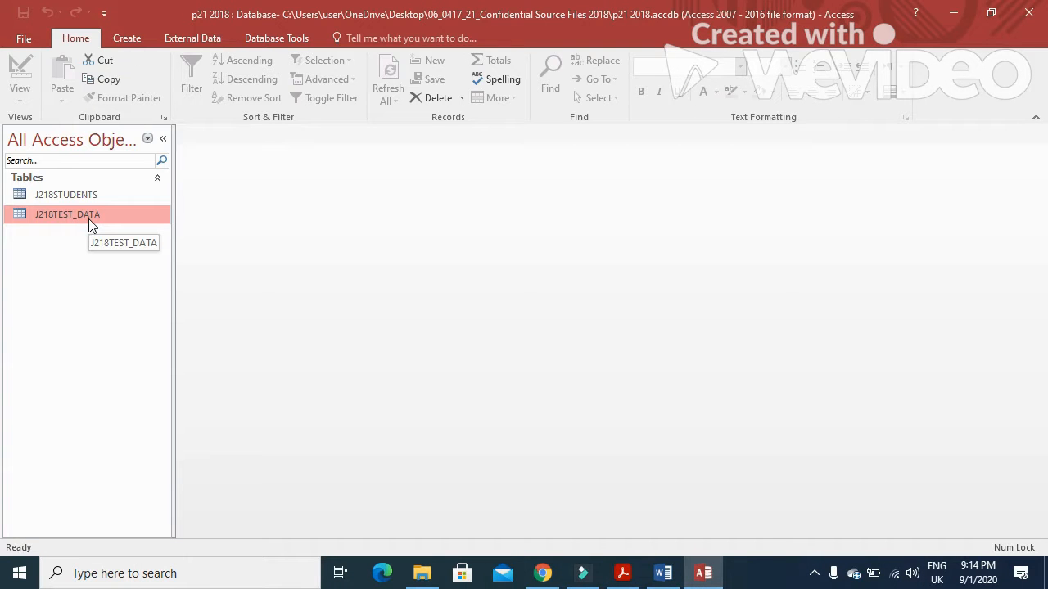
Step: Build a columnar form with all J218TEST_DATA fields via the Form Wizard, titled J218TEST_DATA
left_click(140, 42)
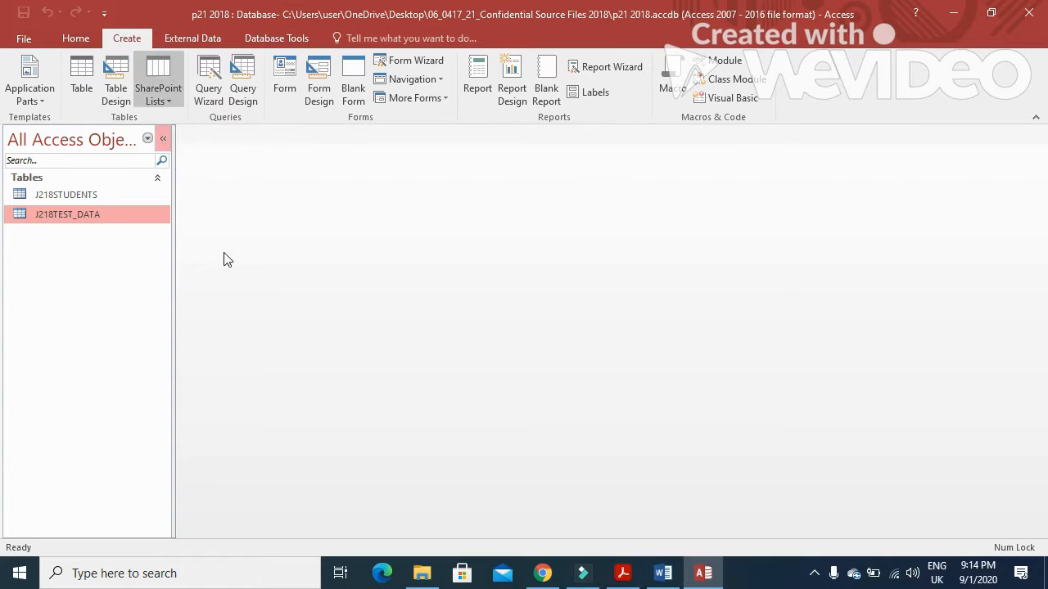
left_click(412, 60)
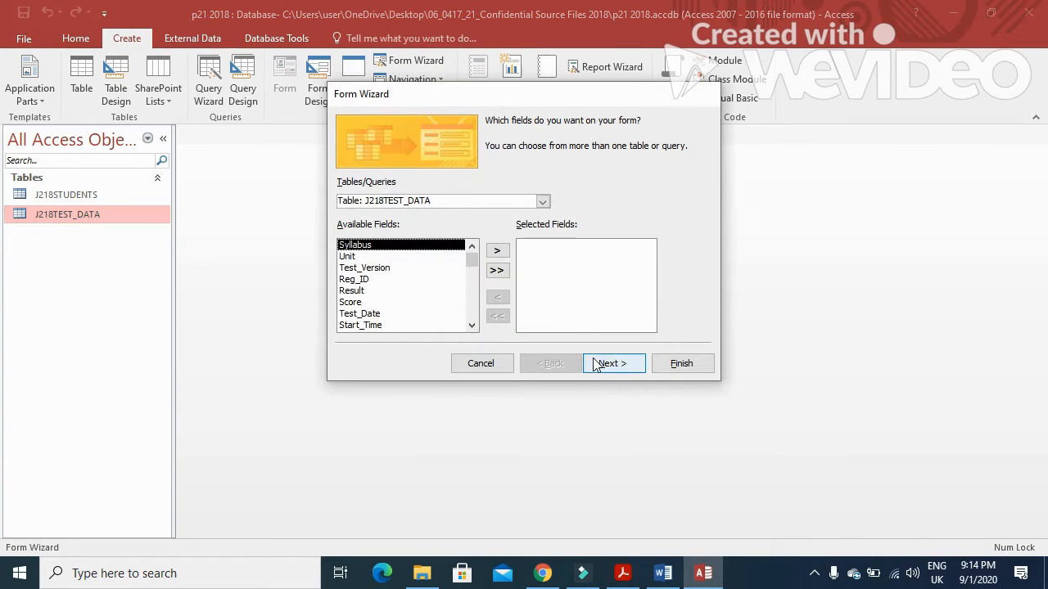
left_click(496, 271)
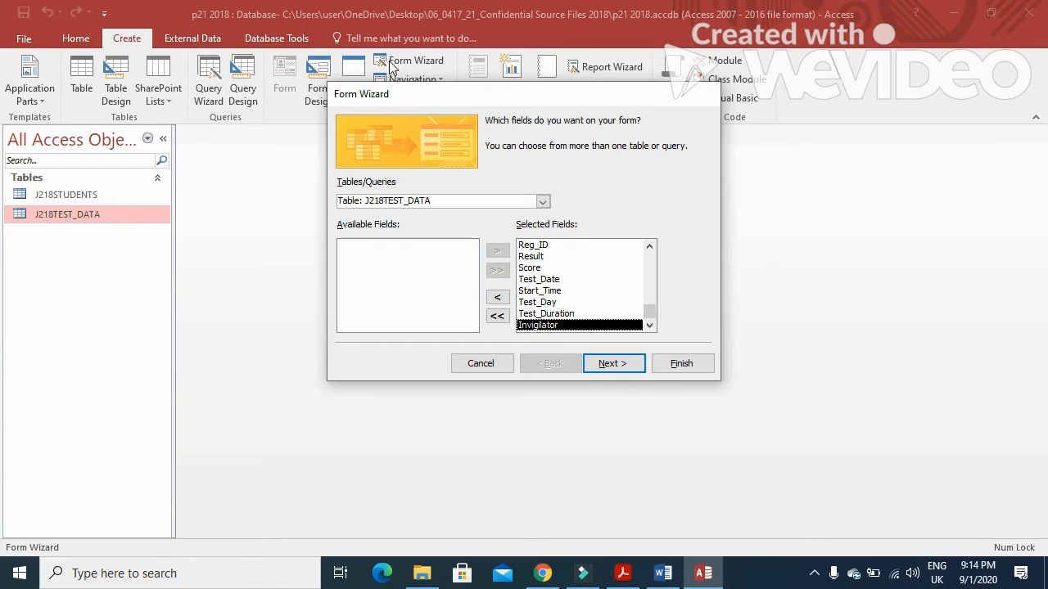
left_click(501, 275)
left_click(608, 368)
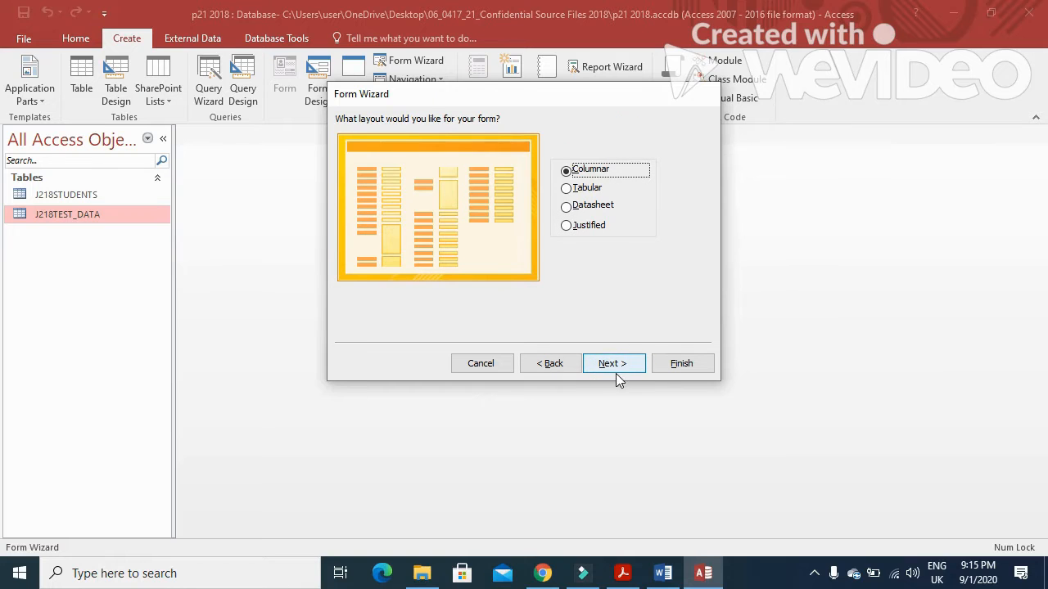
left_click(616, 368)
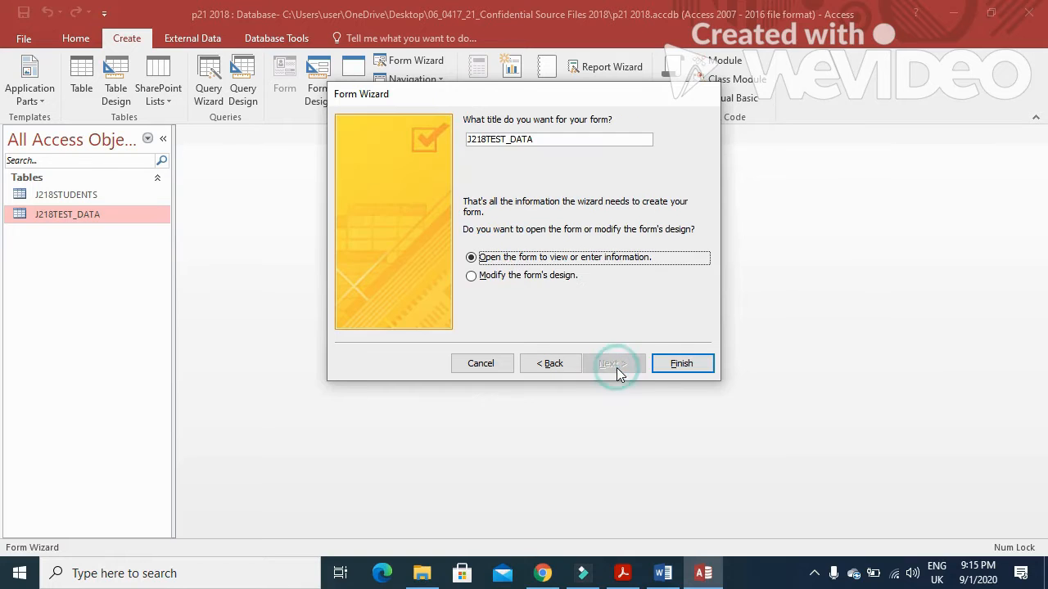
double_click(551, 138)
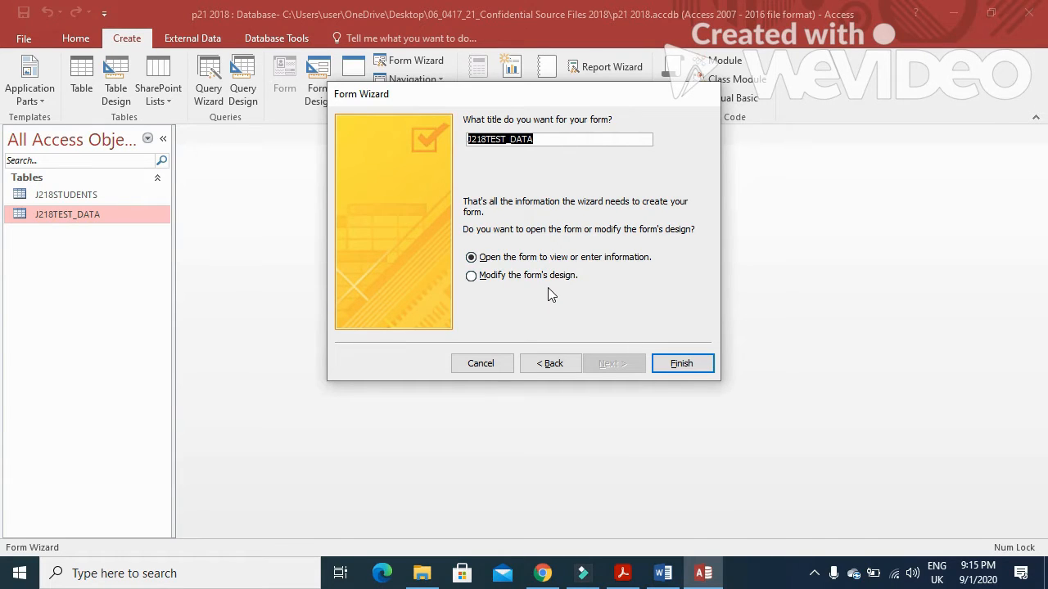
left_click(675, 366)
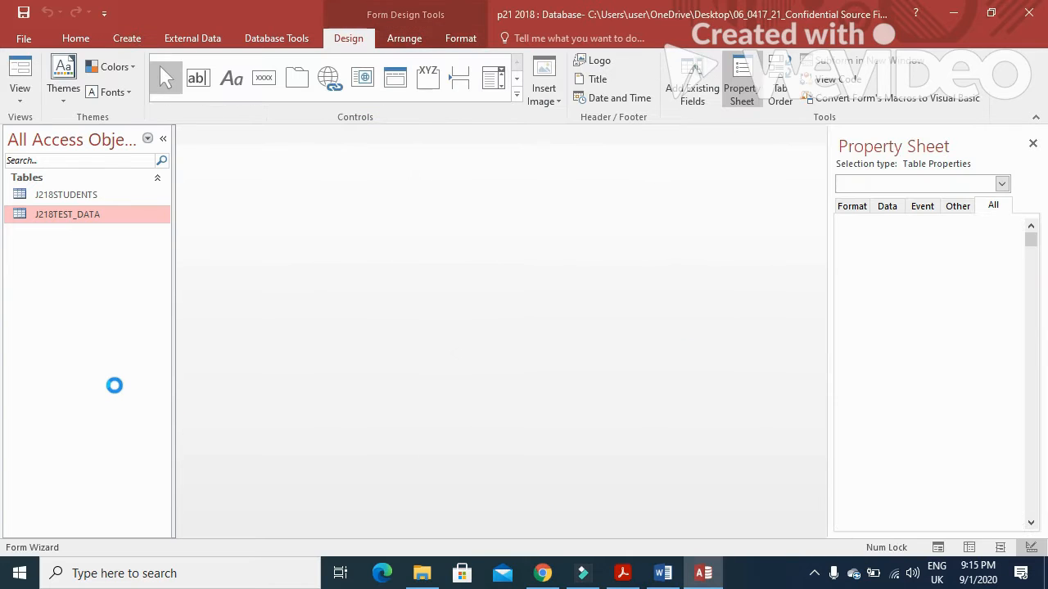
Step: Check the question paper's requirement that all form fields be fully visible
scroll(367, 287, "down", 1)
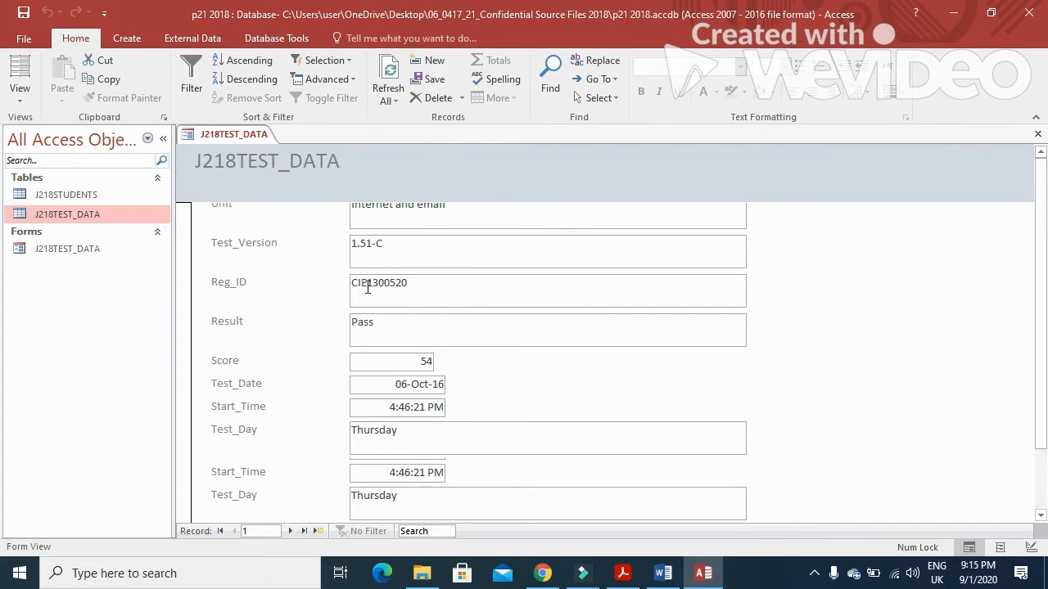
left_click(622, 573)
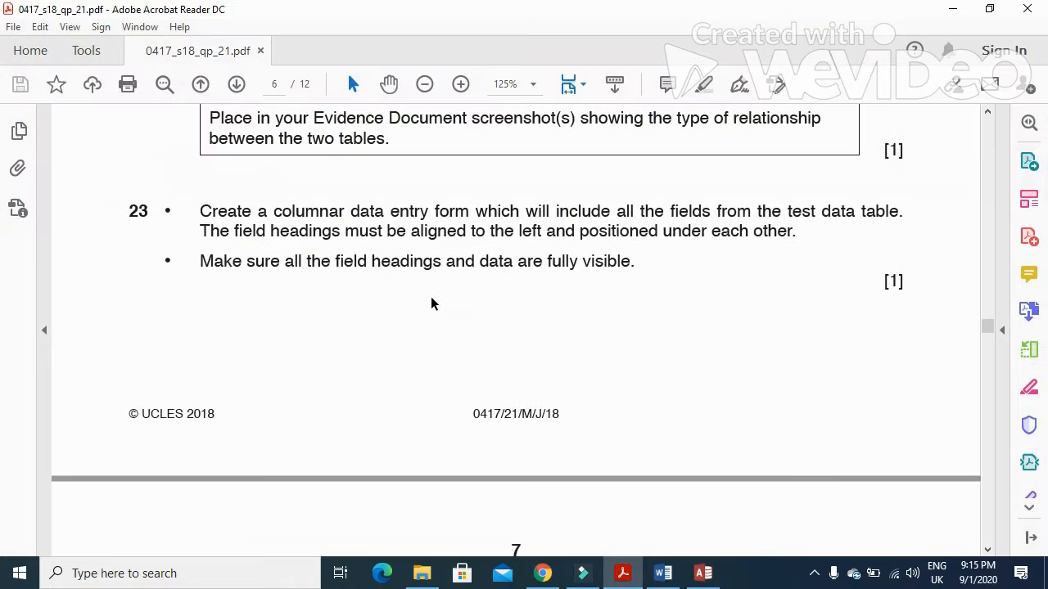
left_click_drag(201, 263, 614, 274)
scroll(622, 334, "down", 2)
key("alt+Tab")
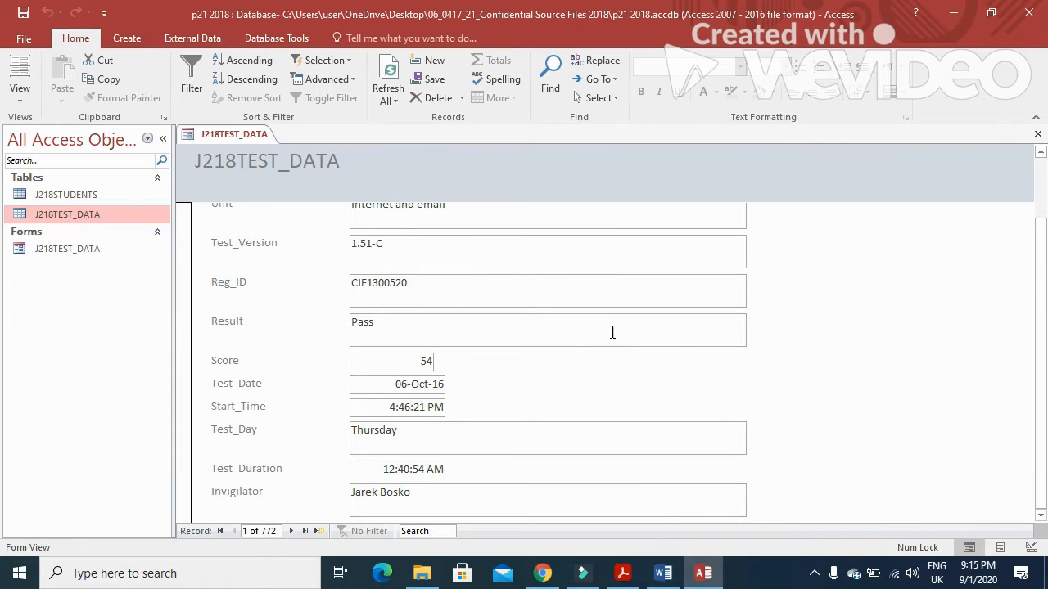
Step: Switch the form to Design view and narrow the Syllabus through Result text boxes
right_click(239, 135)
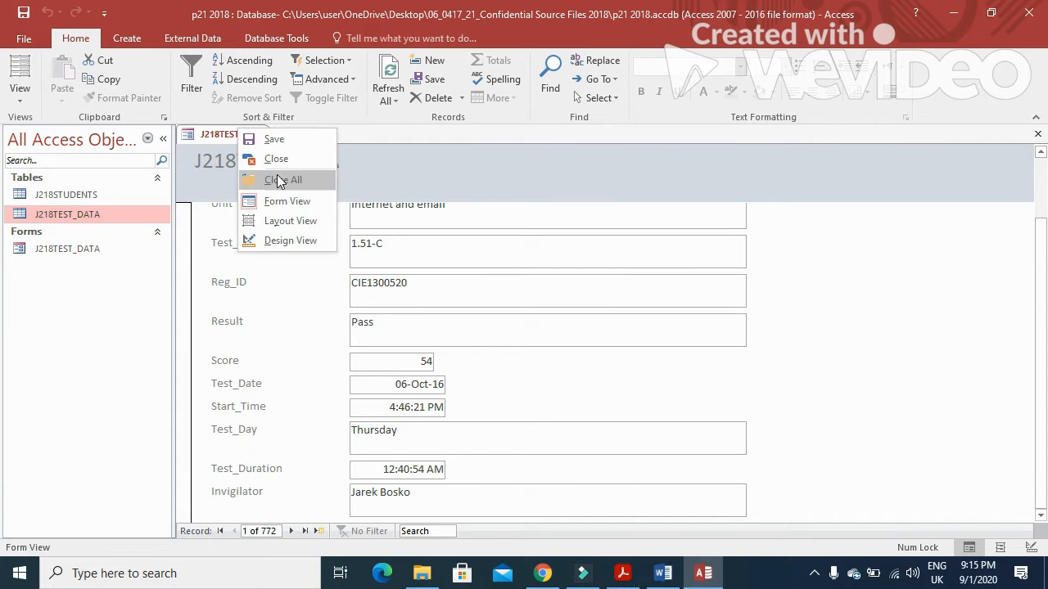
left_click(296, 238)
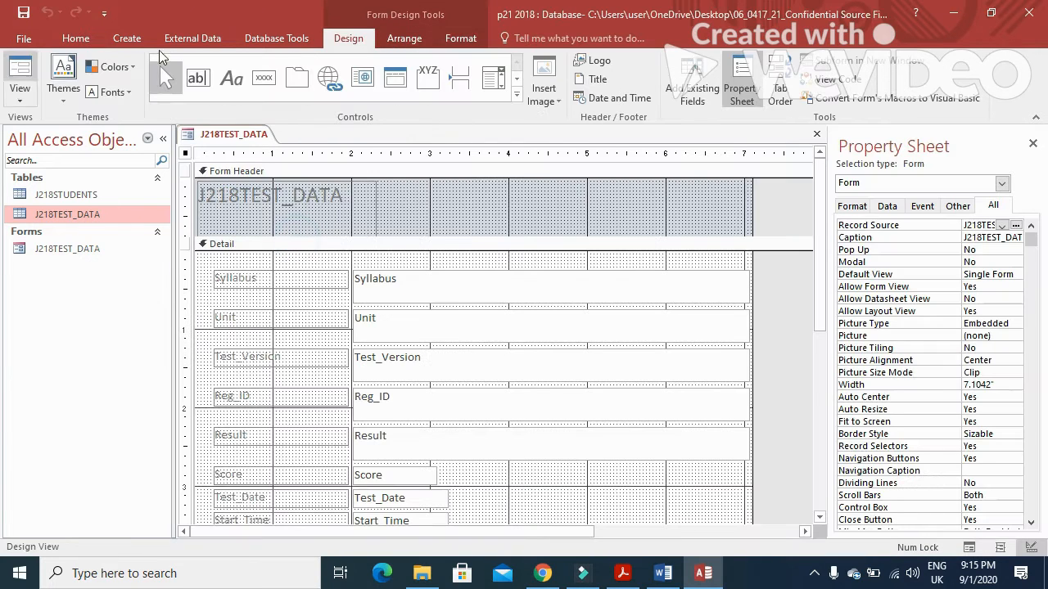
left_click_drag(753, 208, 773, 207)
left_click_drag(680, 262, 688, 468)
left_click_drag(750, 325, 508, 327)
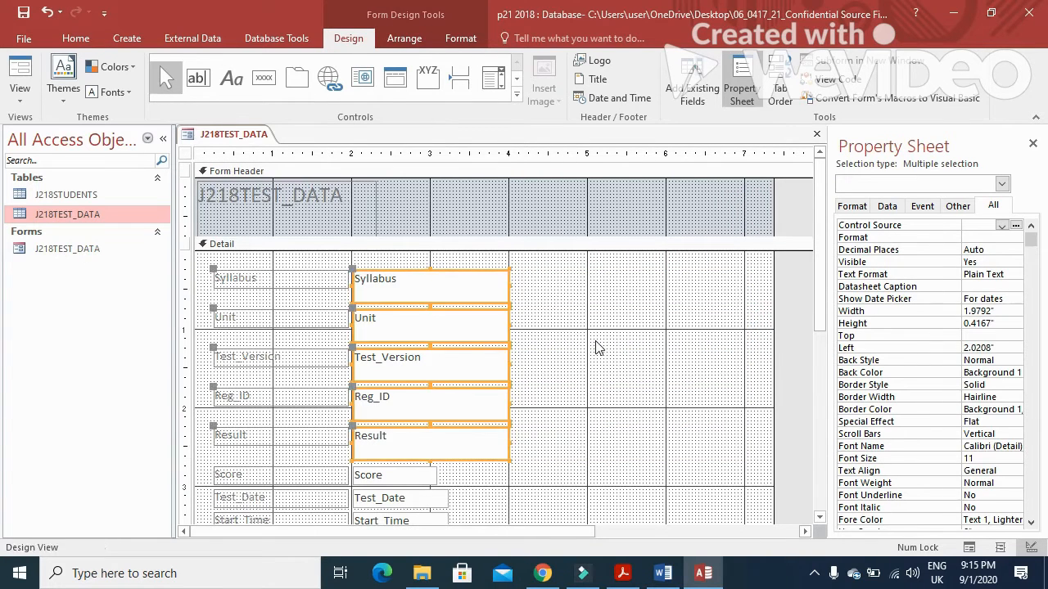
scroll(594, 346, "down", 5)
scroll(594, 347, "up", 2)
Step: Narrow Test_Day and Invigilator to match, shrink the form, and view question 24
left_click(690, 326)
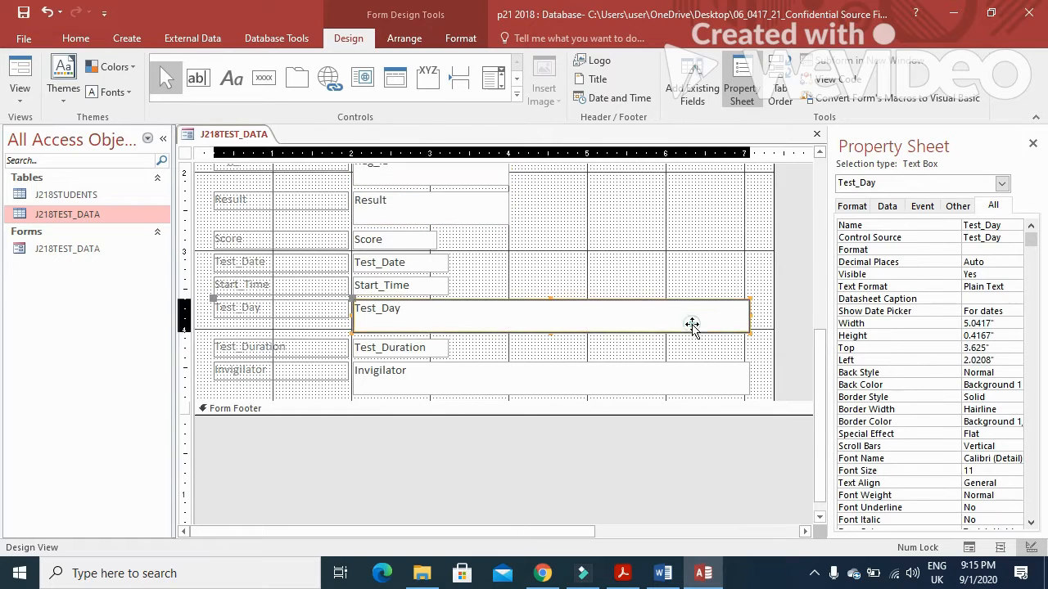
left_click(697, 384, "shift")
left_click_drag(753, 319, 507, 330)
scroll(808, 322, "up", 3)
left_click_drag(771, 264, 581, 284)
scroll(578, 314, "up", 2)
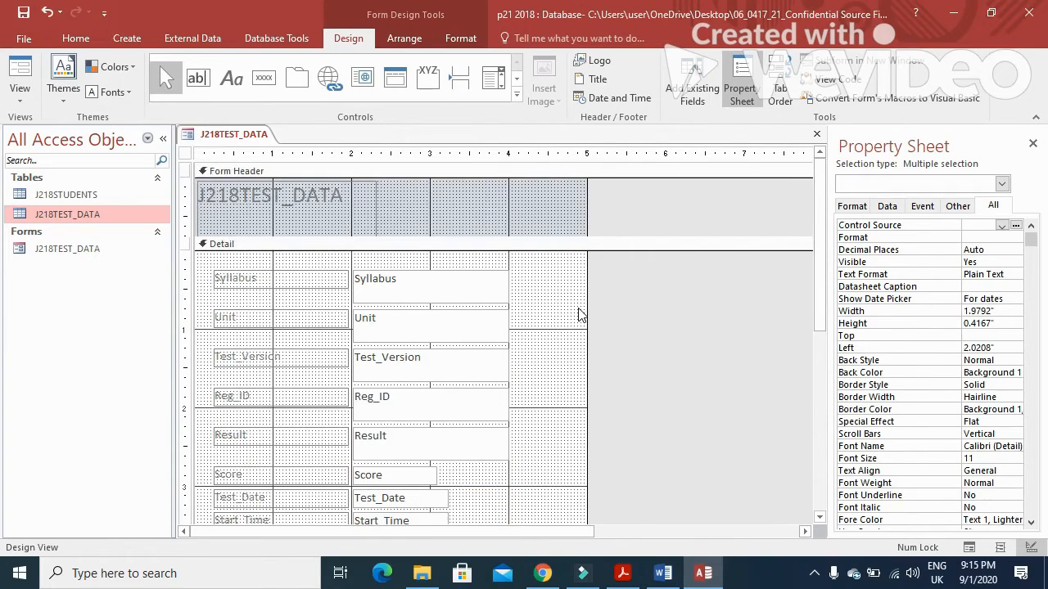
scroll(578, 315, "down", 5)
scroll(579, 311, "up", 1)
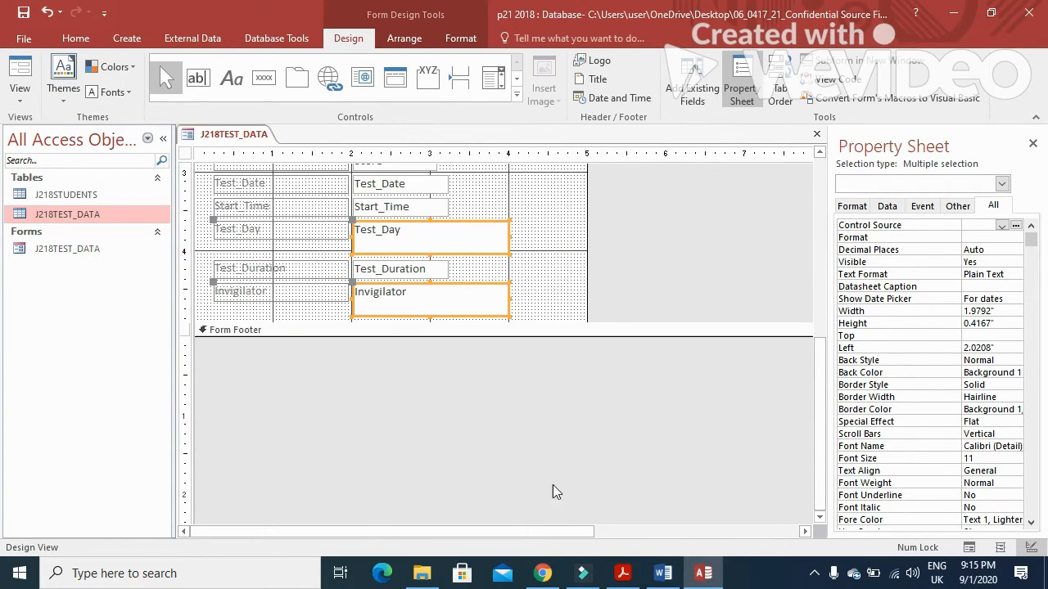
left_click(622, 573)
scroll(344, 325, "down", 5)
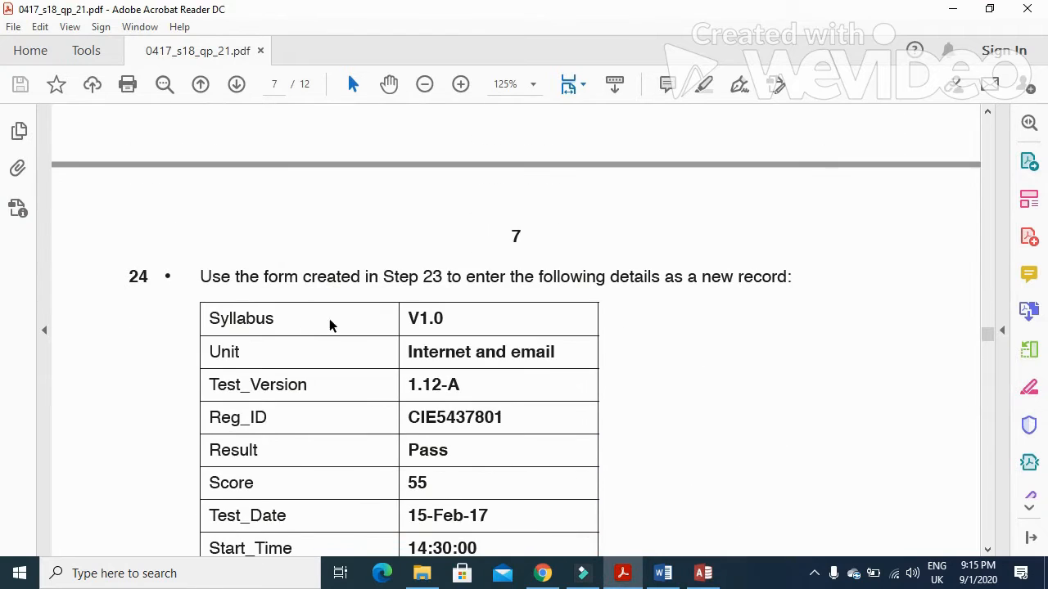
Step: Highlight the question 24 instruction and start a new blank record in the J218TEST_DATA form
left_click_drag(196, 276, 708, 341)
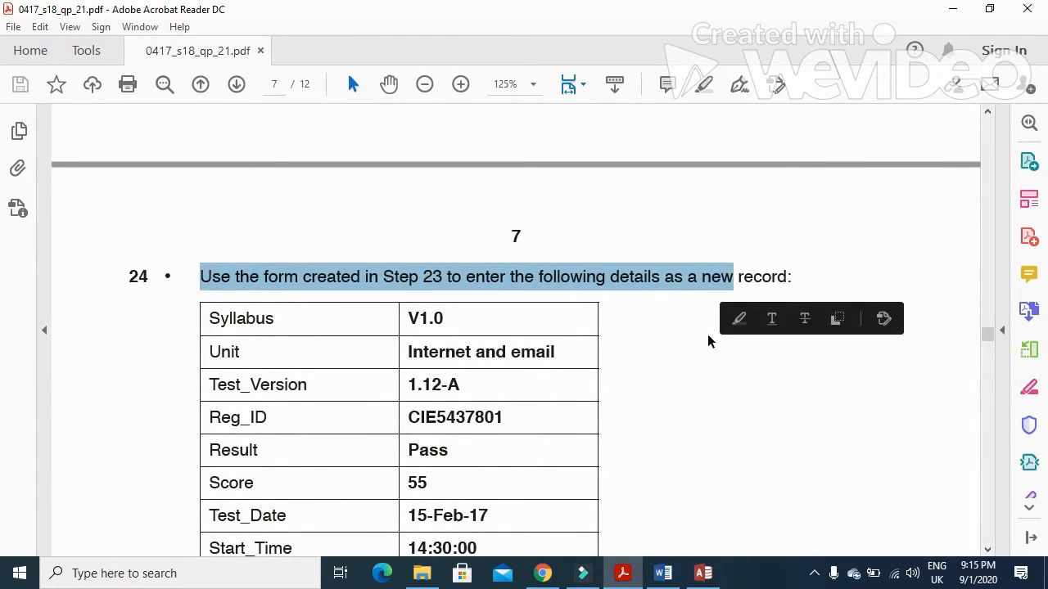
scroll(696, 347, "down", 3)
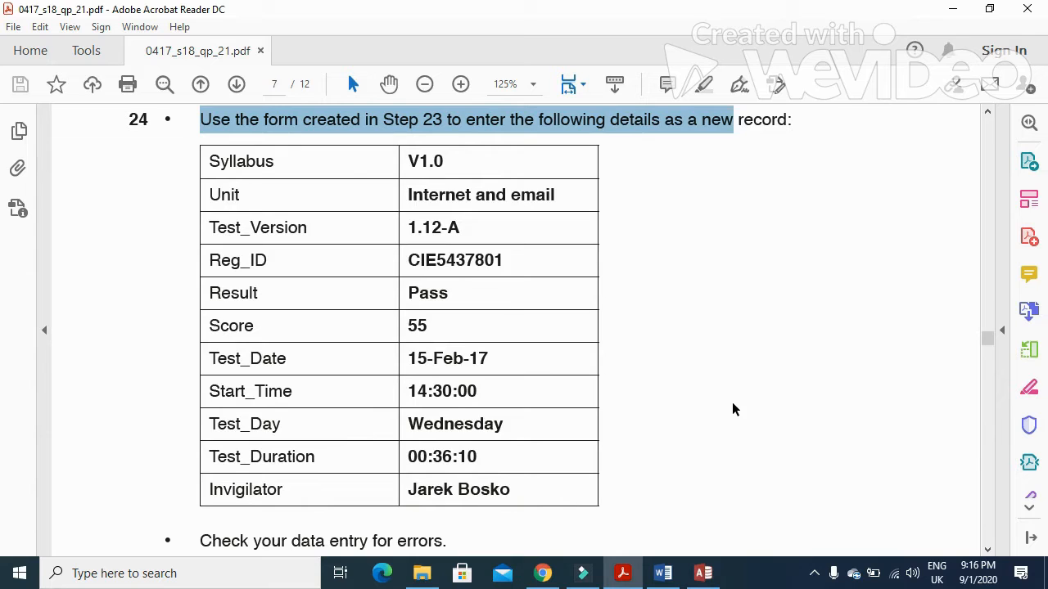
key("alt+Tab")
left_click(20, 73)
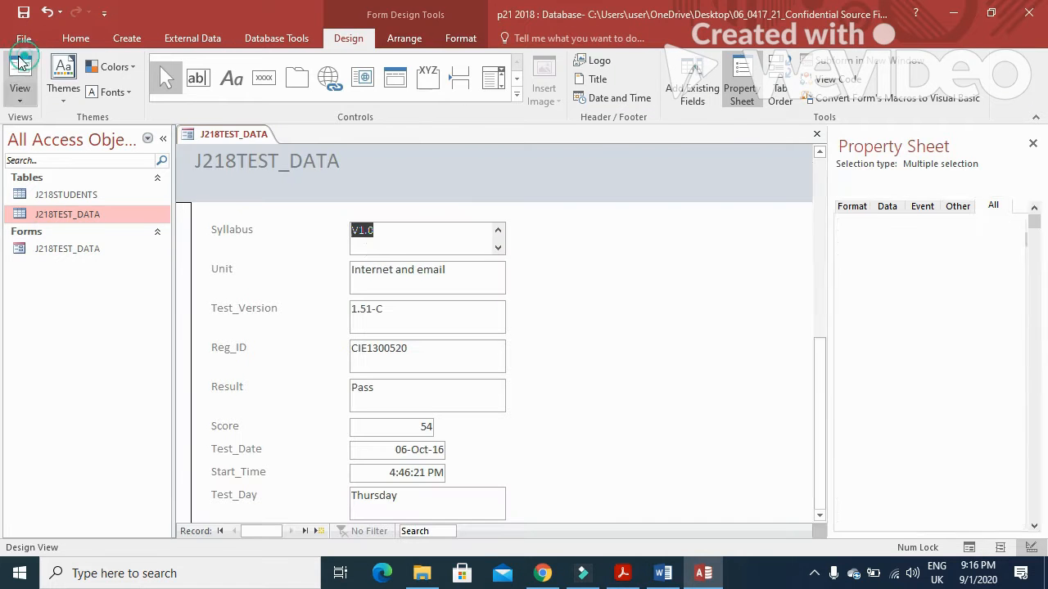
left_click(318, 531)
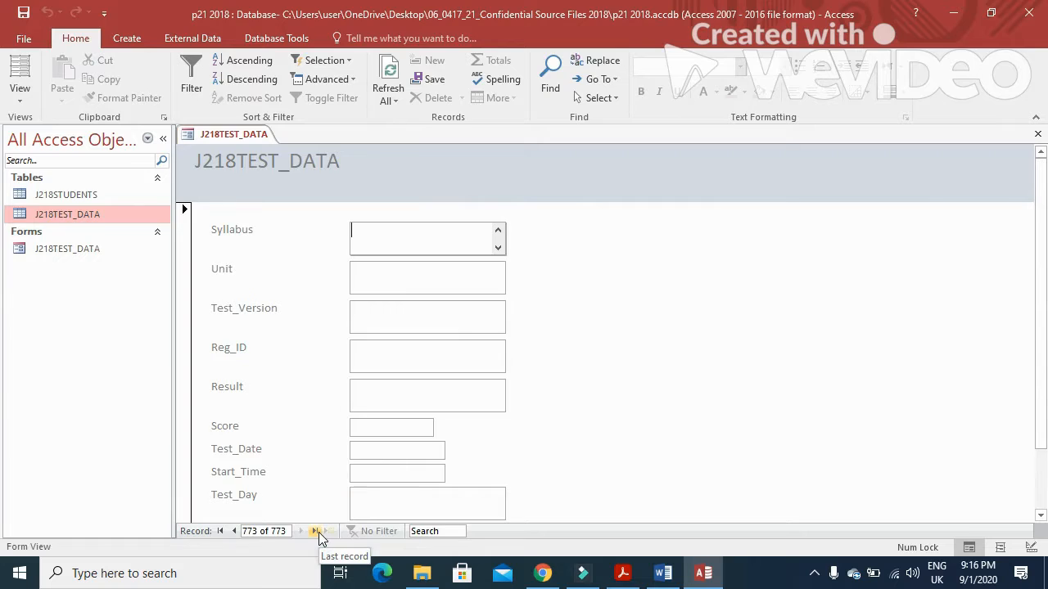
key("alt+Tab")
key("alt+Tab")
Step: Enter Syllabus V1 and fill in the Unit name starting 'Internet and'
type("V1")
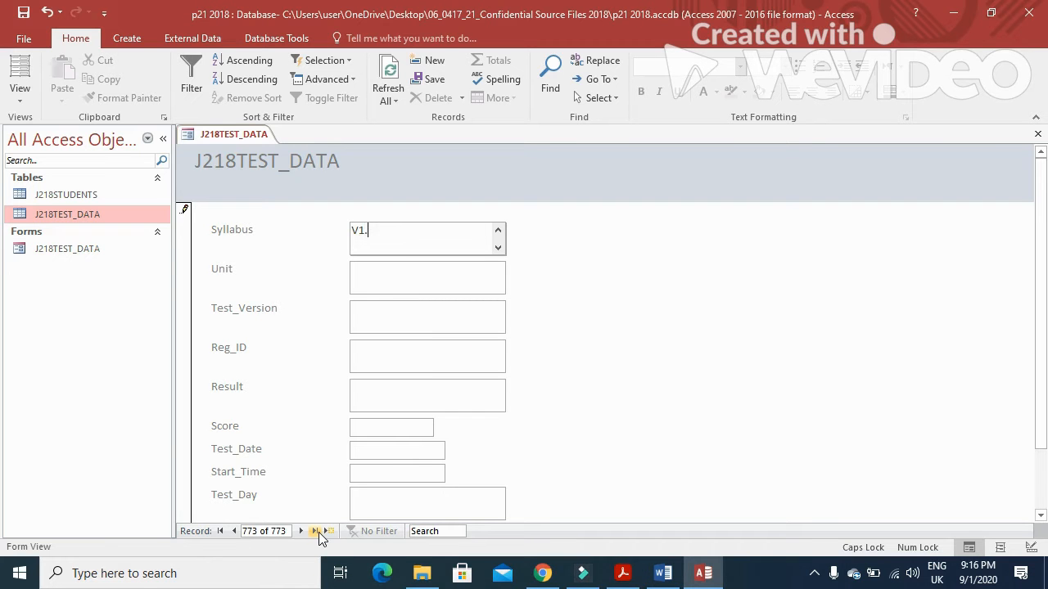
key("Tab")
key("alt+Tab")
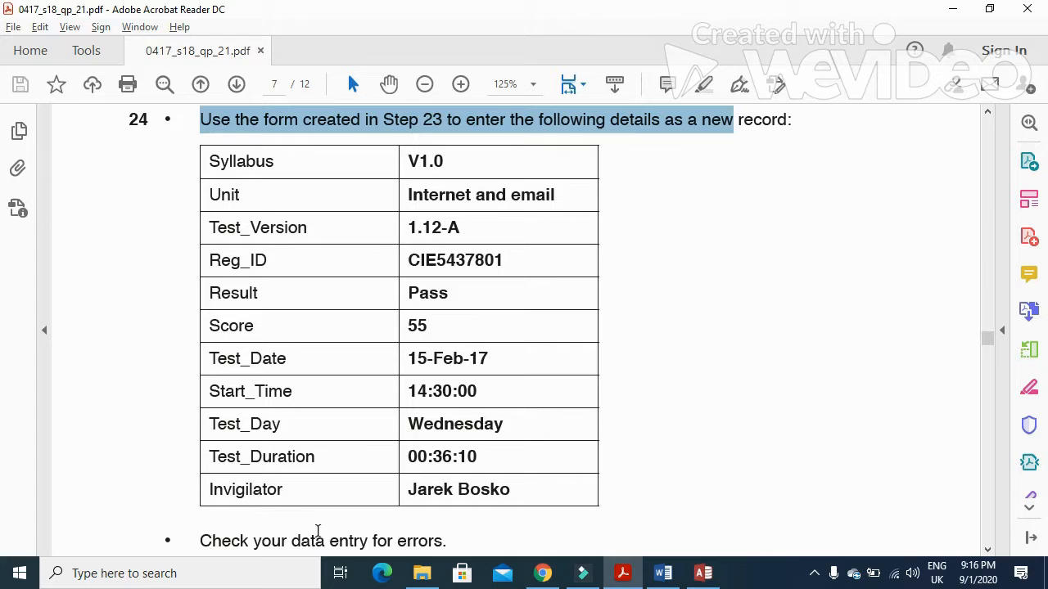
key("alt+Tab")
type("In")
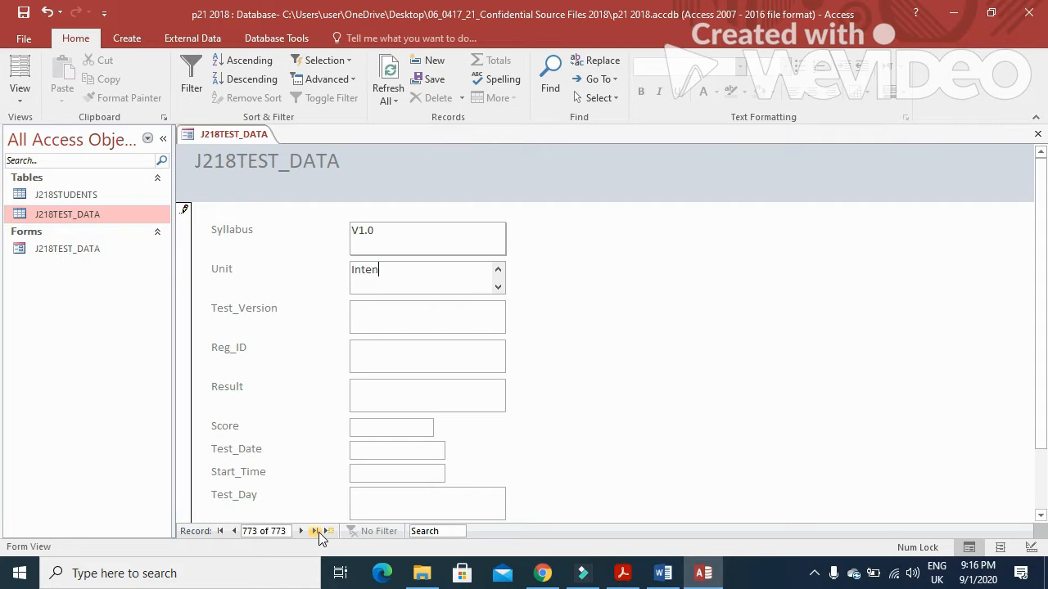
type("ternet and")
key("Caps_Lock")
key("Caps_Lock")
type("e")
key("alt+Tab")
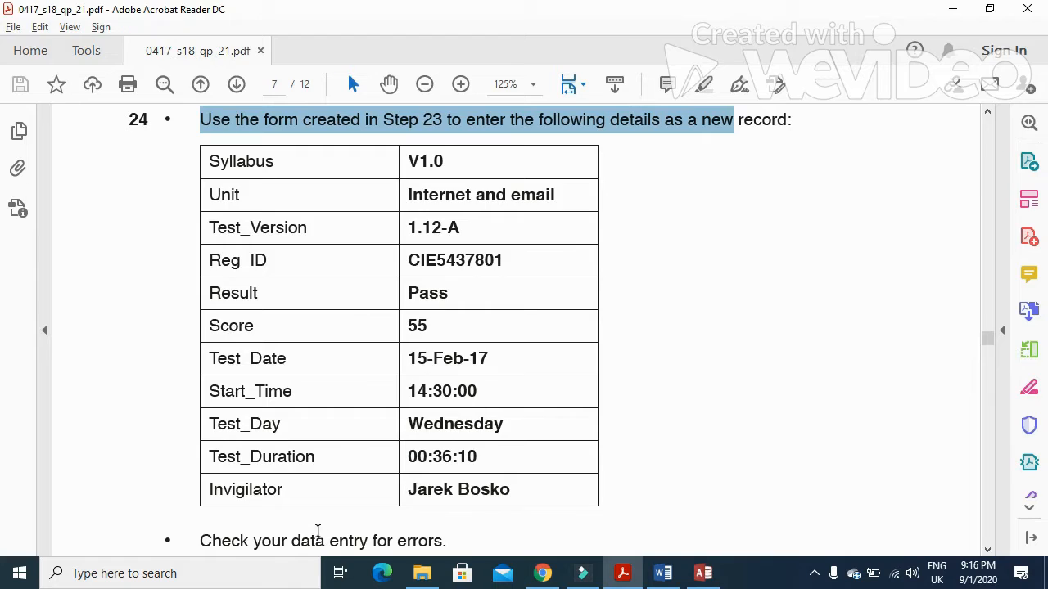
key("alt+Tab")
Step: Go past Test_Version and enter the candidate's registration ID from the question paper
key("Tab")
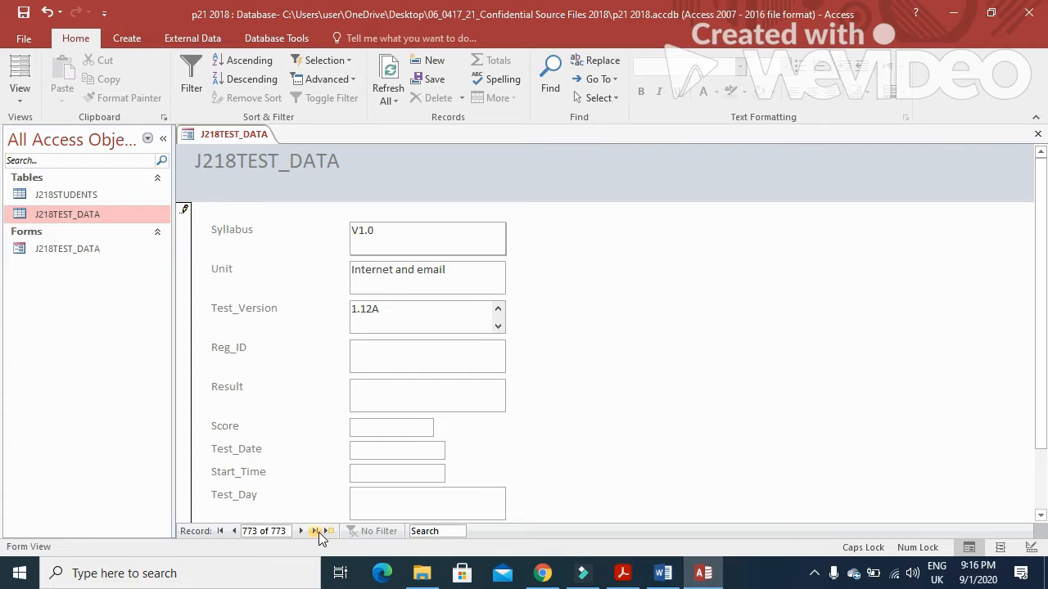
key("alt+Tab")
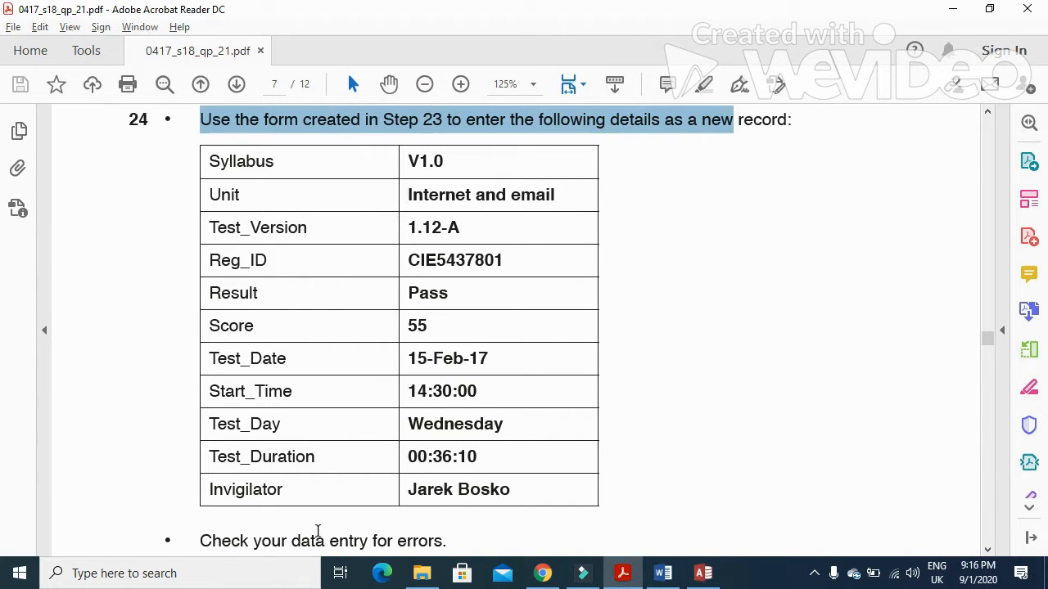
key("alt+Tab")
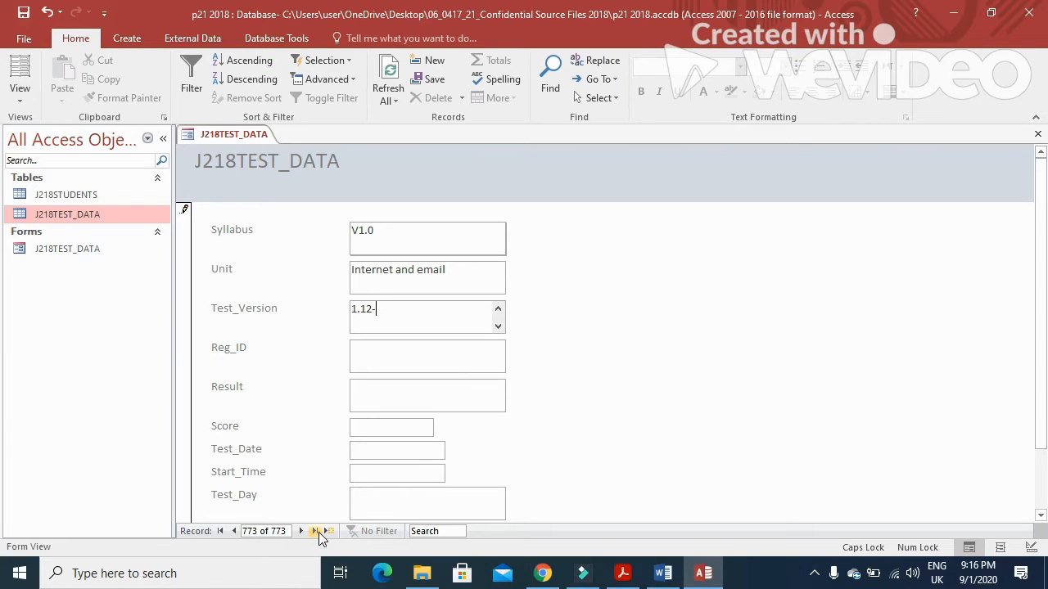
key("Tab")
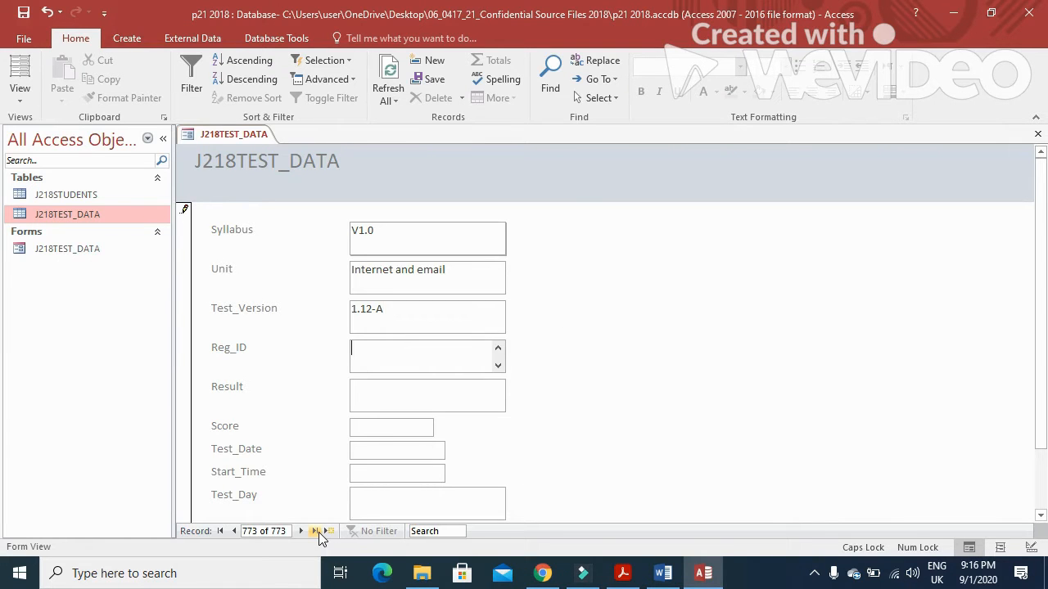
key("alt+Tab")
key("alt+Tab")
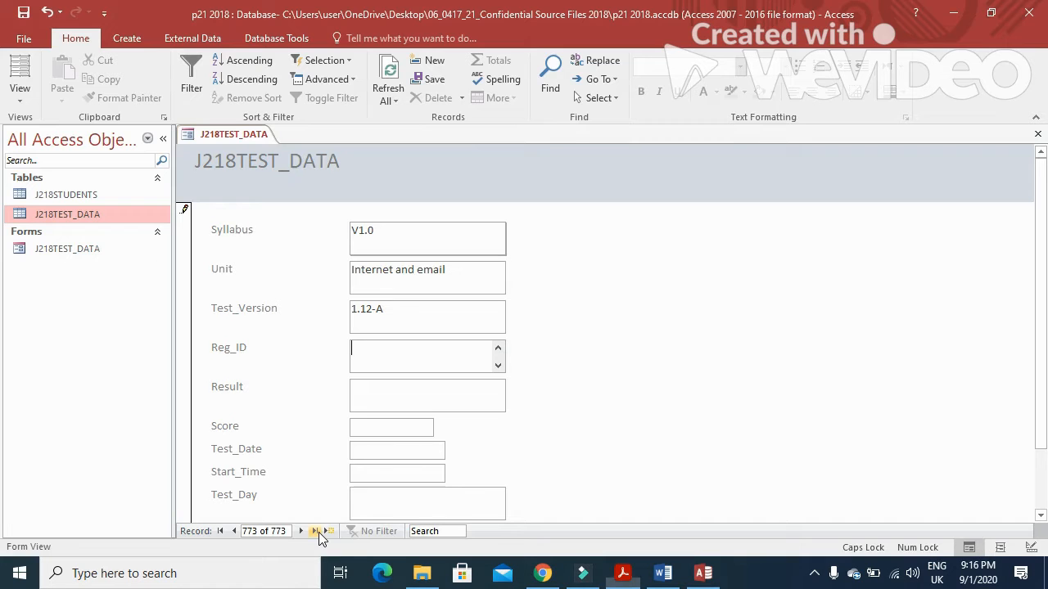
type("CIE")
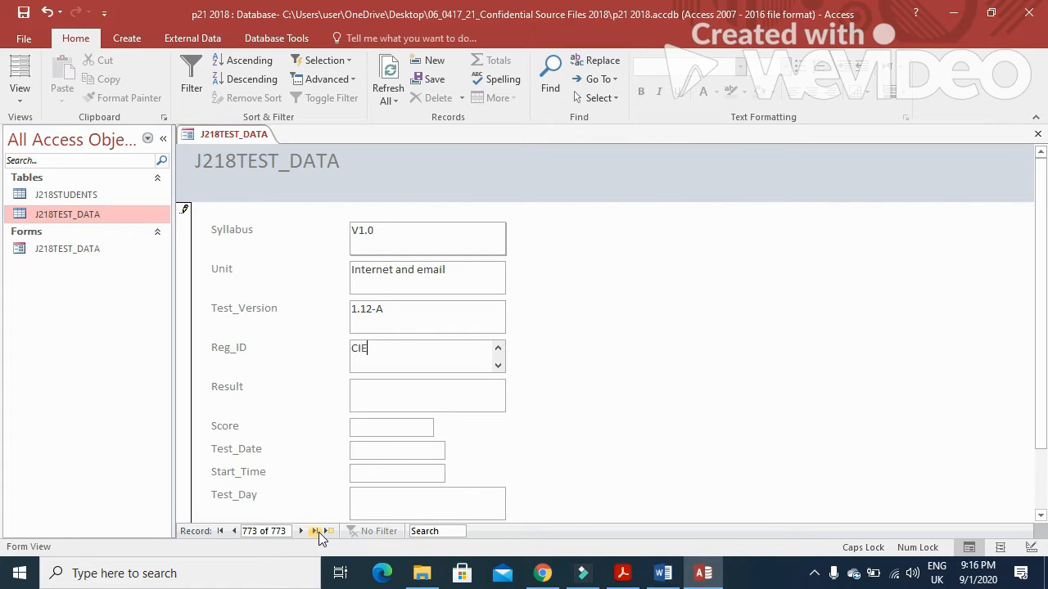
key("alt+Tab")
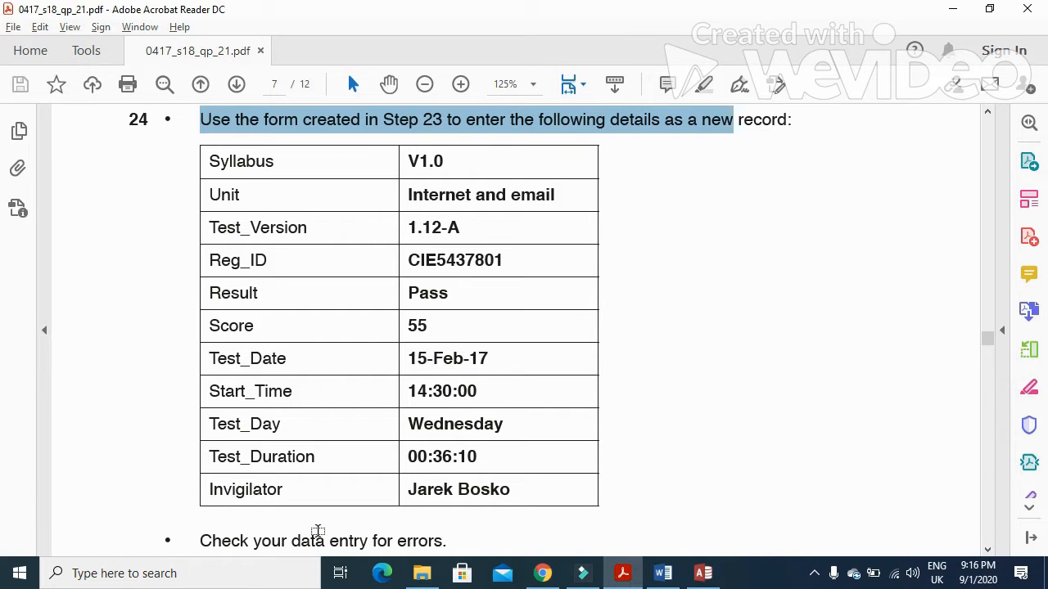
key("alt+Tab")
type("5")
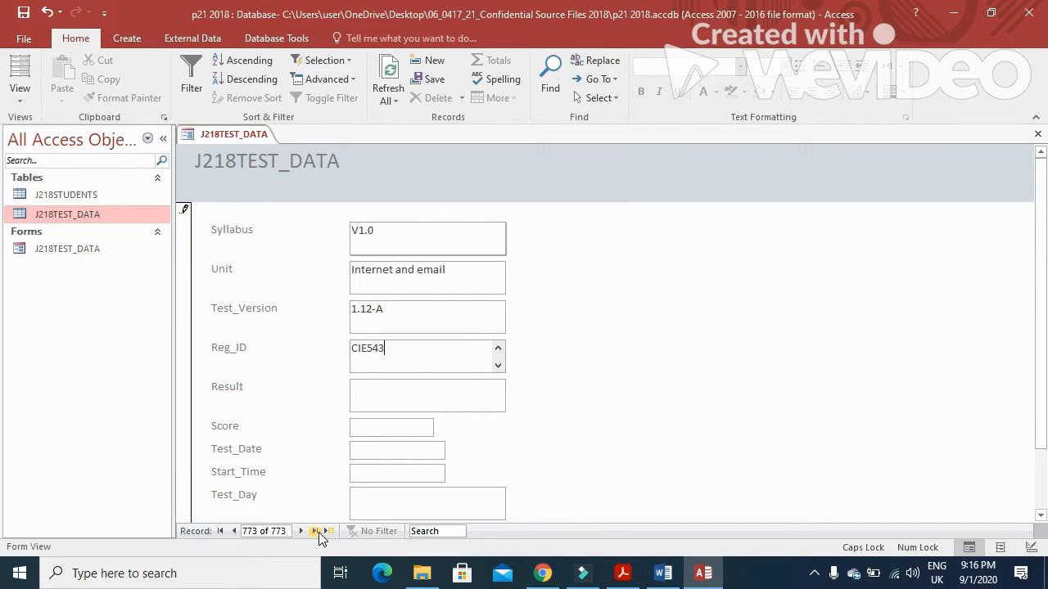
key("alt+Tab")
Step: Enter Result Pass, Score 55 and Test_Date 15/2/2017
key("alt+Tab")
type("7801")
key("Tab")
key("alt+Tab")
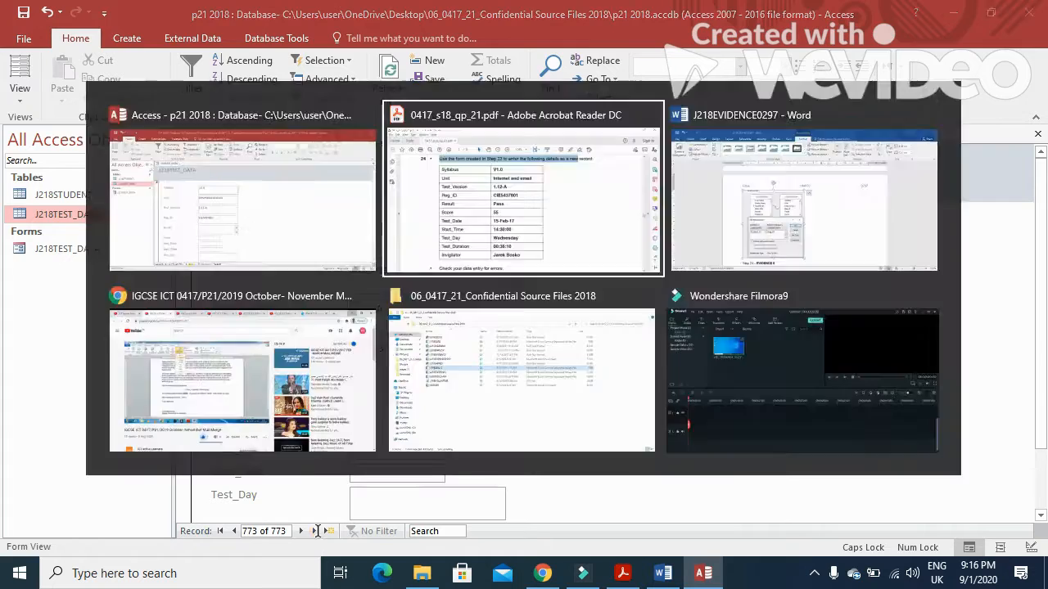
key("alt+Tab")
type("Pass")
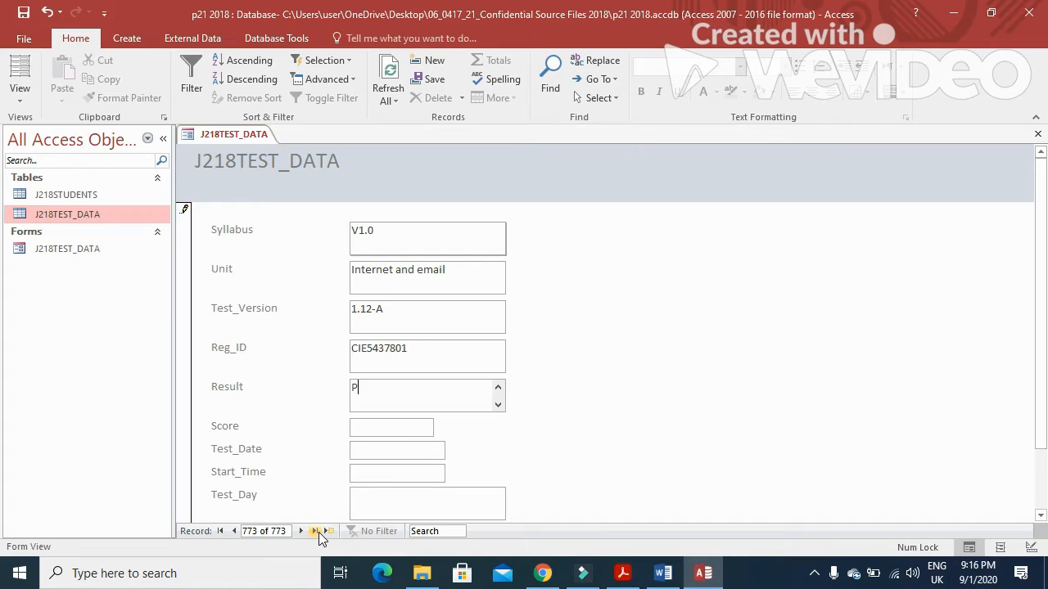
key("Tab")
key("alt+Tab")
key("alt+Tab")
type("55")
key("Tab")
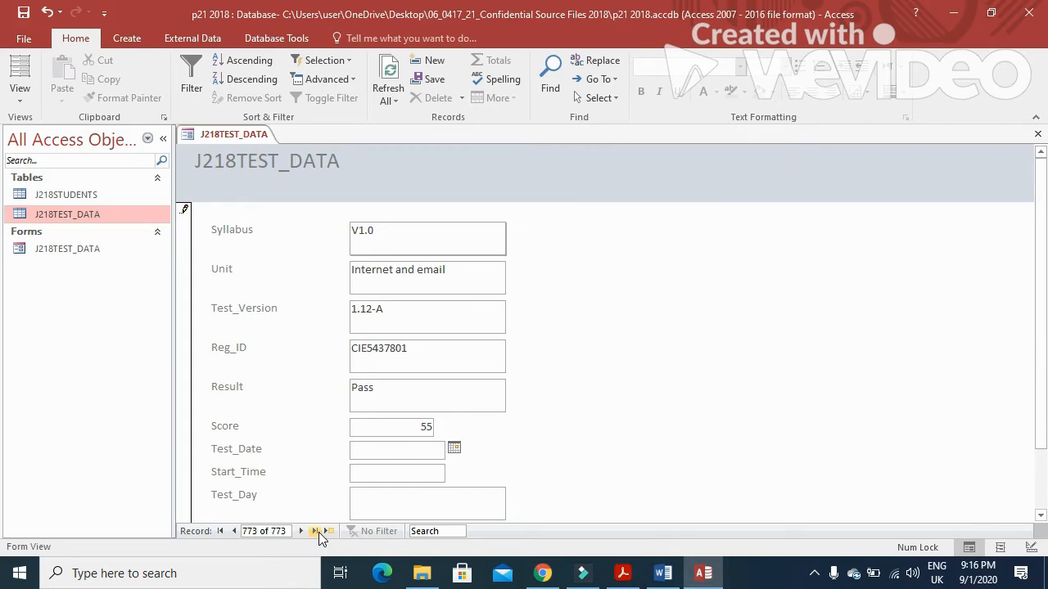
key("alt+Tab")
type("15/2/2017")
key("Tab")
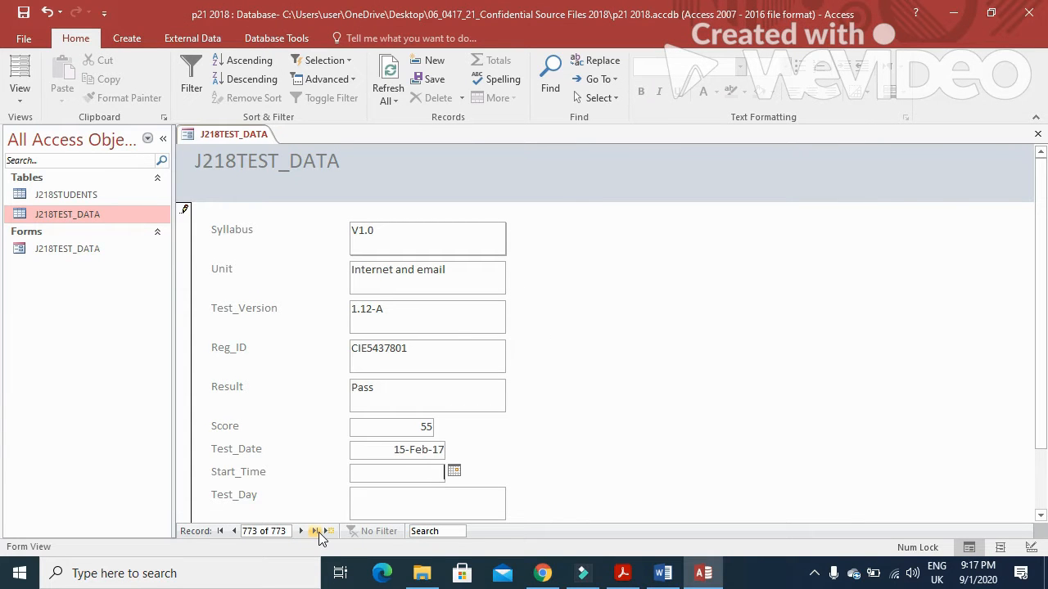
Step: Enter start time 14:30:00 and Test_Day Wednesday
key("alt+Tab")
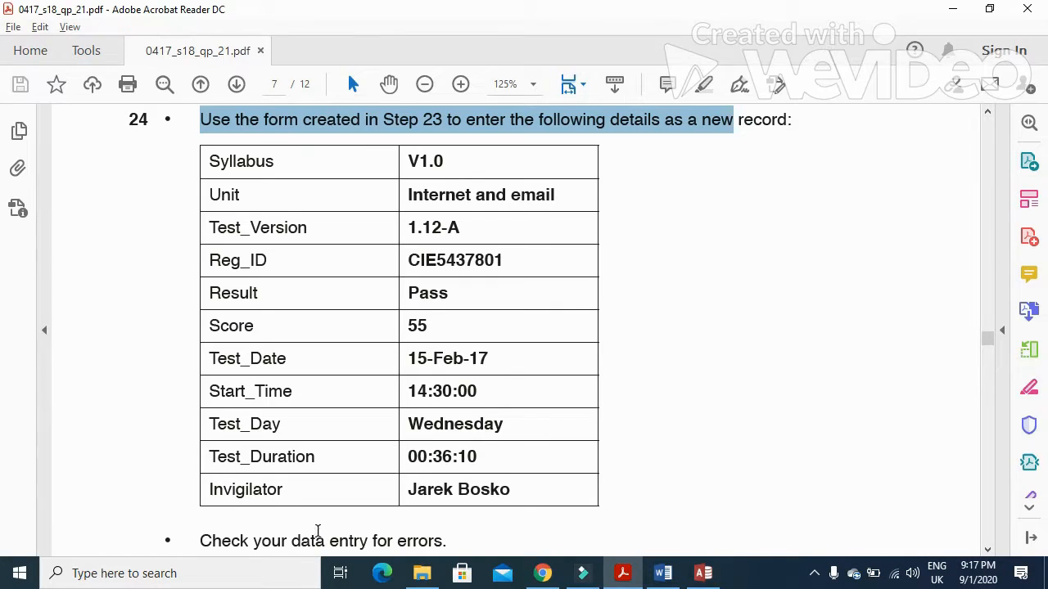
key("alt+Tab")
type("14")
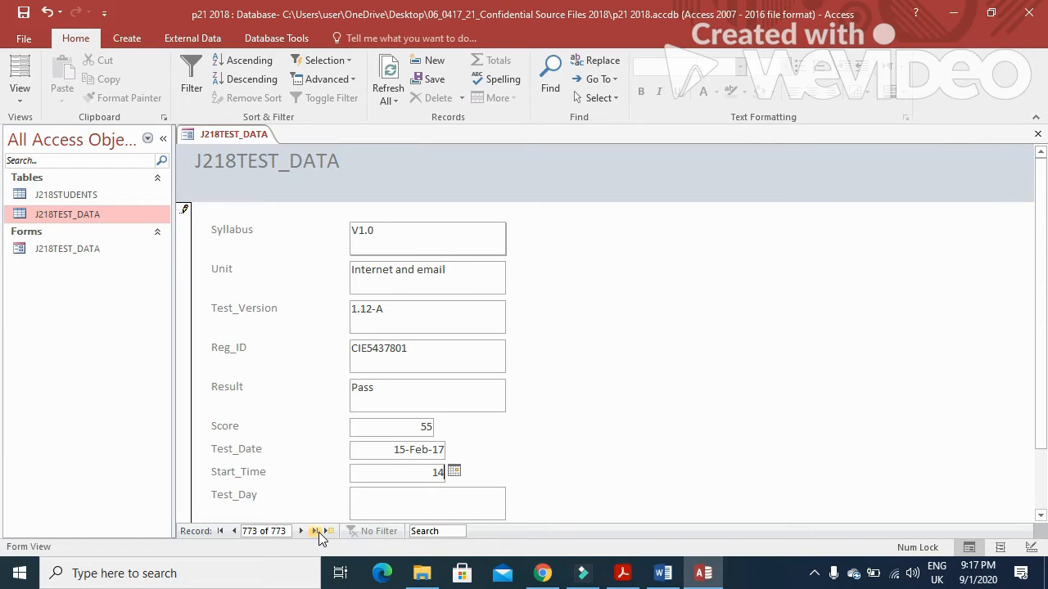
type(":30:00")
key("Tab")
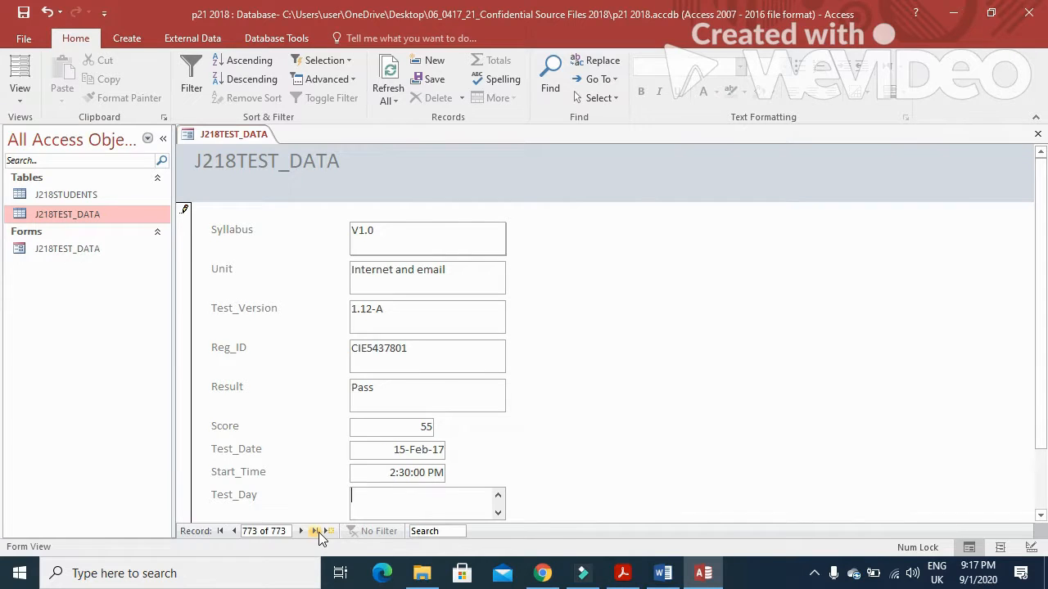
key("alt+Tab")
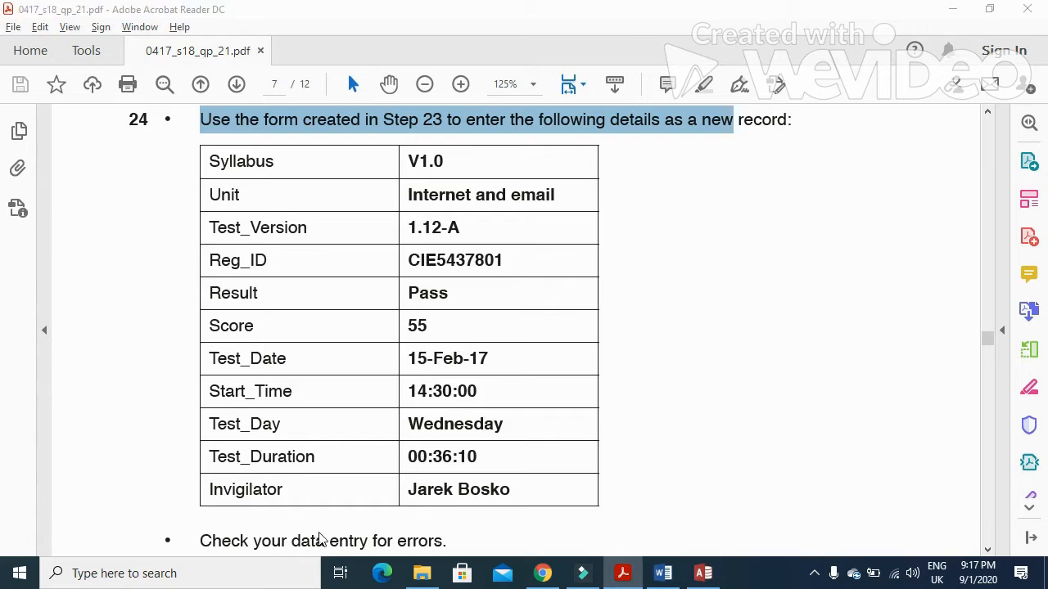
key("alt+Tab")
type("W")
key("Caps_Lock")
type("ednesday")
key("Tab")
Step: Enter the Test_Duration 00:36:10
key("alt+Tab")
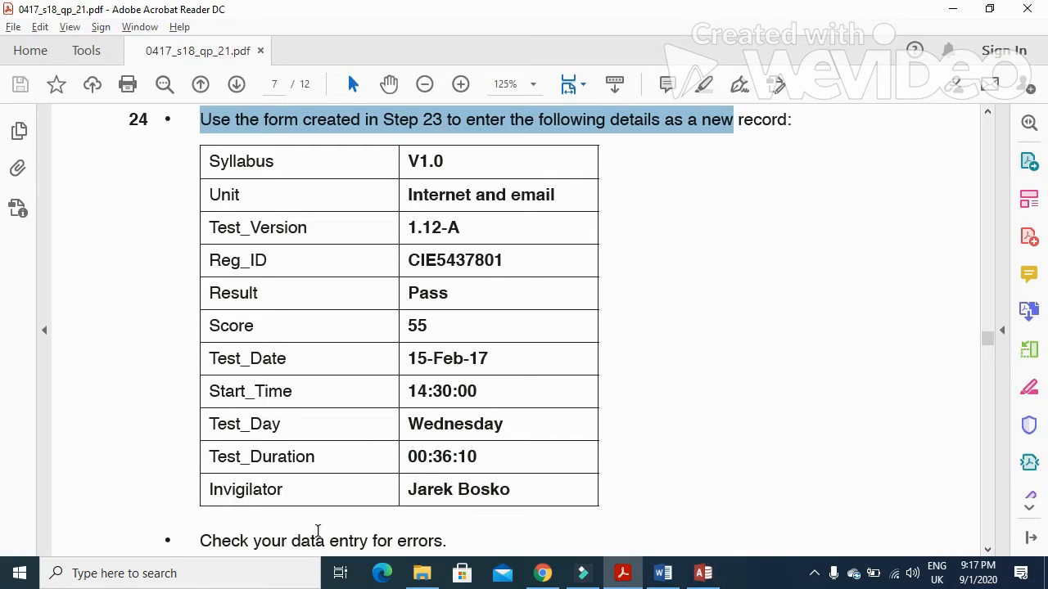
key("alt+Tab")
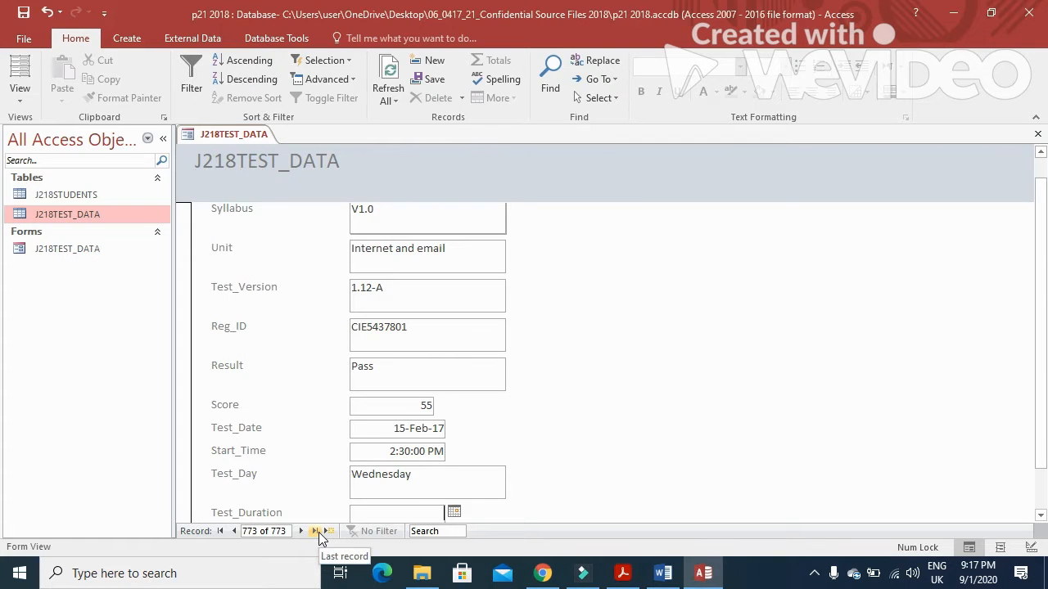
type("00:36:")
key("alt+Tab")
key("alt+Tab")
type("10")
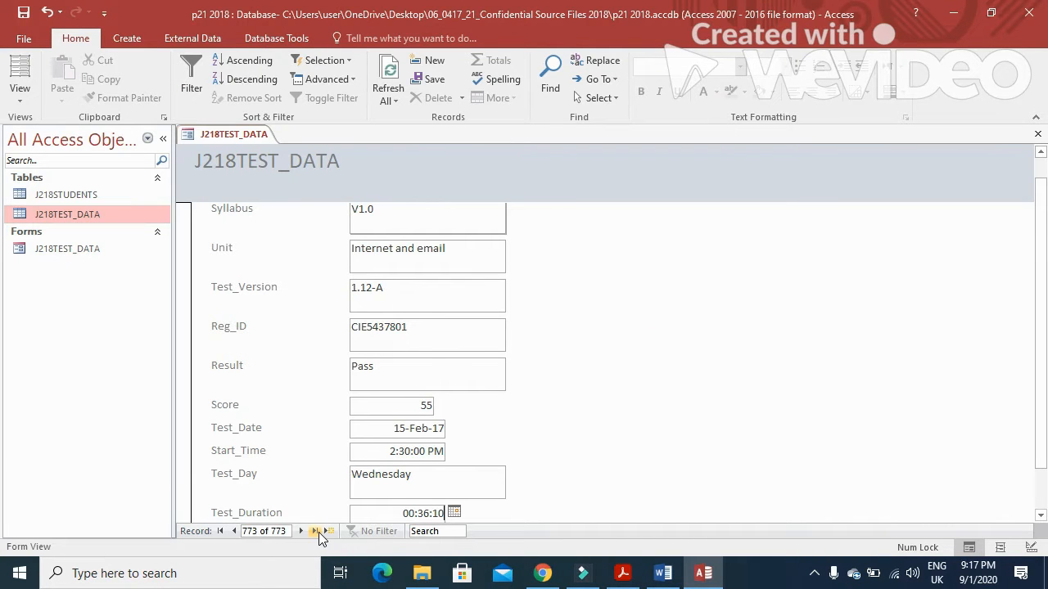
key("Tab")
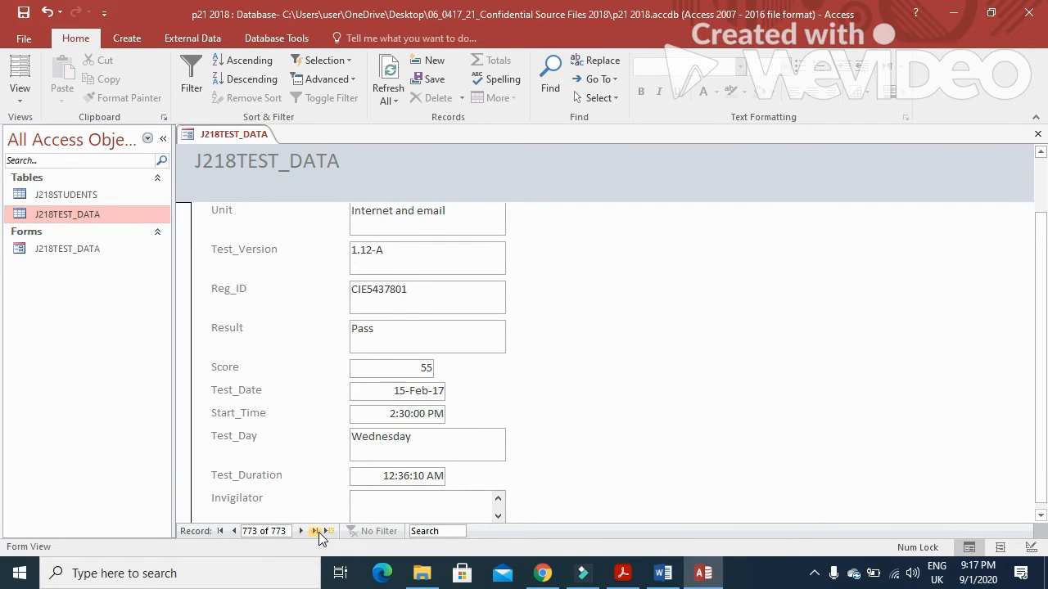
Step: Type the invigilator's full name and check the whole record against the task table
key("alt+Tab")
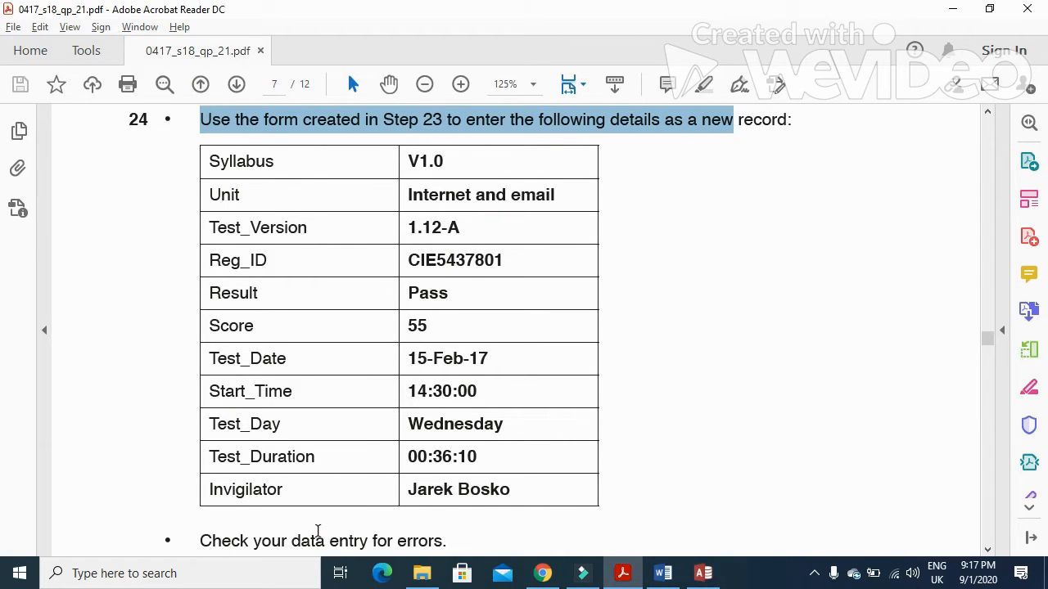
key("alt+Tab")
key("Caps_Lock")
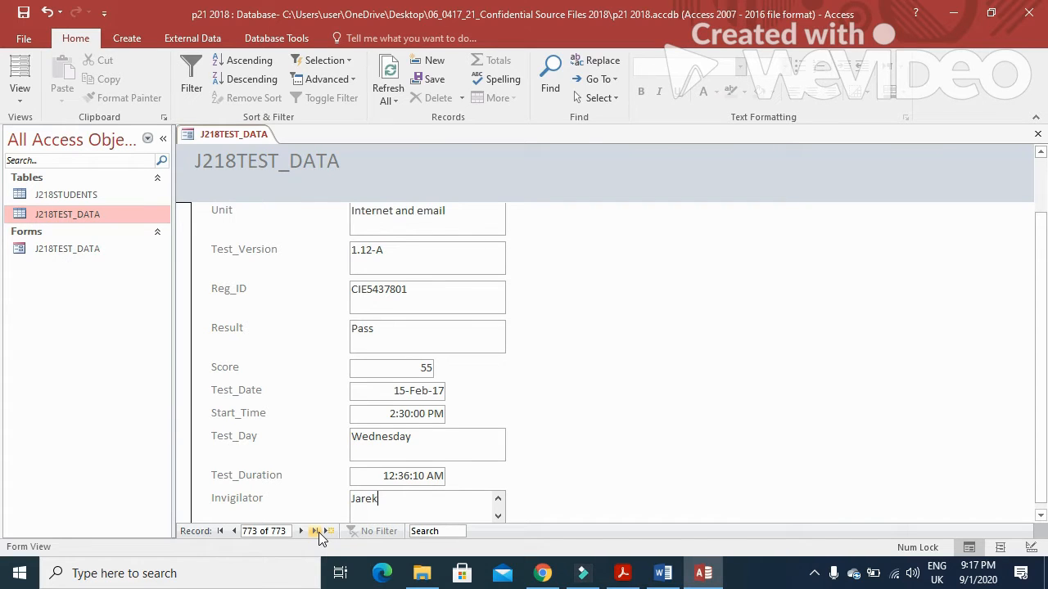
key("Caps_Lock")
key("Caps_Lock")
key("alt+Tab")
key("alt+Tab")
key("alt+Tab")
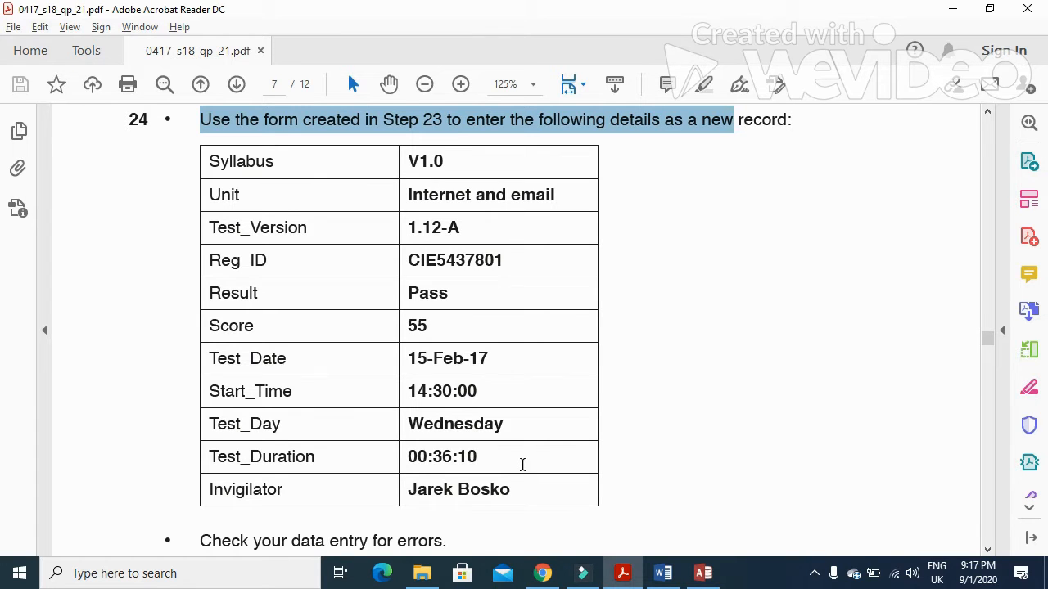
key("alt+Tab")
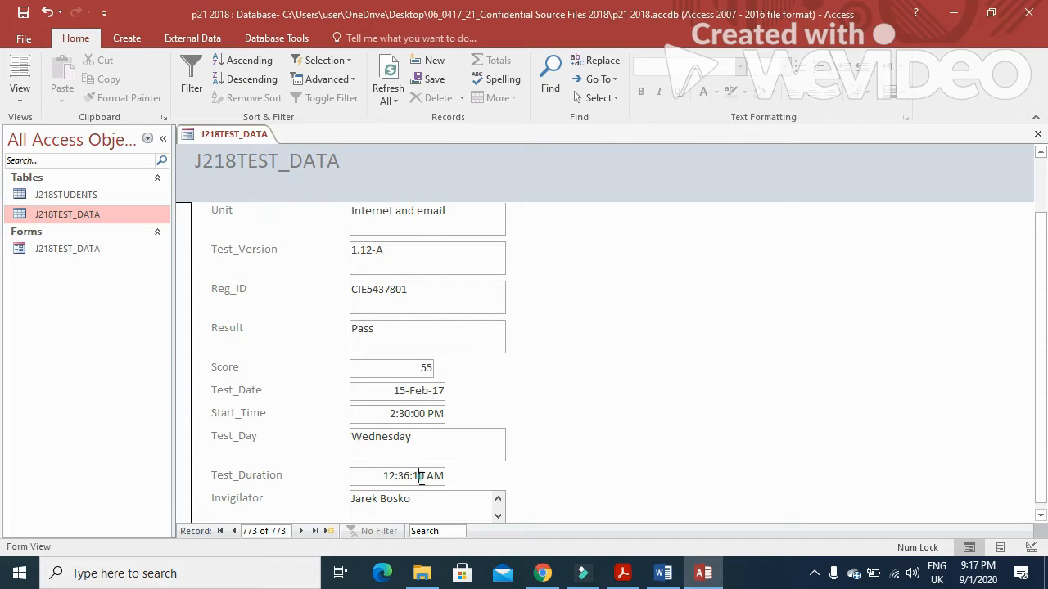
left_click(420, 479)
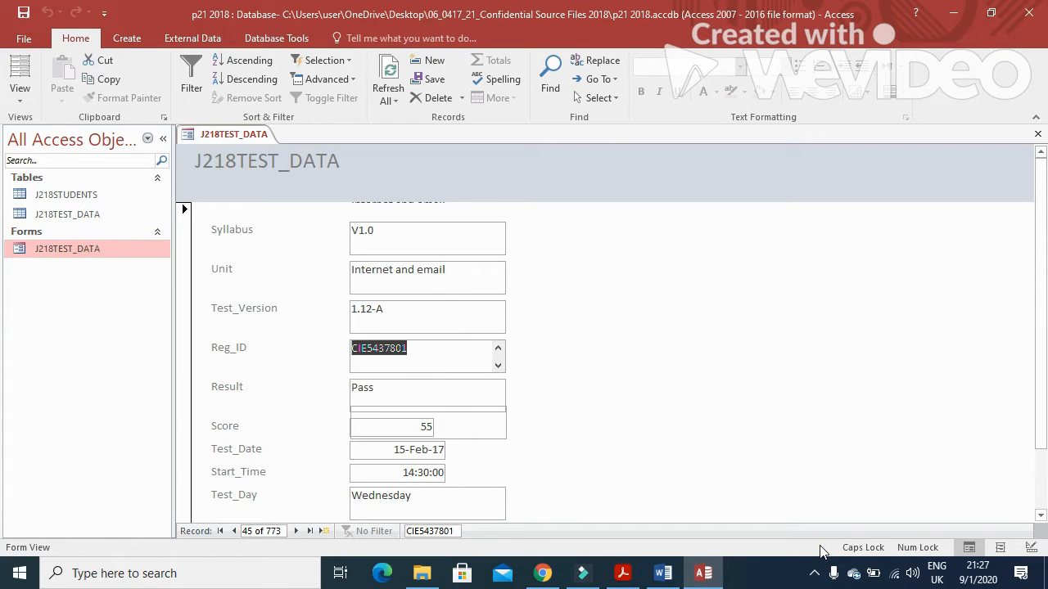
Step: Check the Start_Time reads 14:30:00 and Test_Duration 0:36:10, then bring up the task PDF
scroll(459, 435, "down", 2)
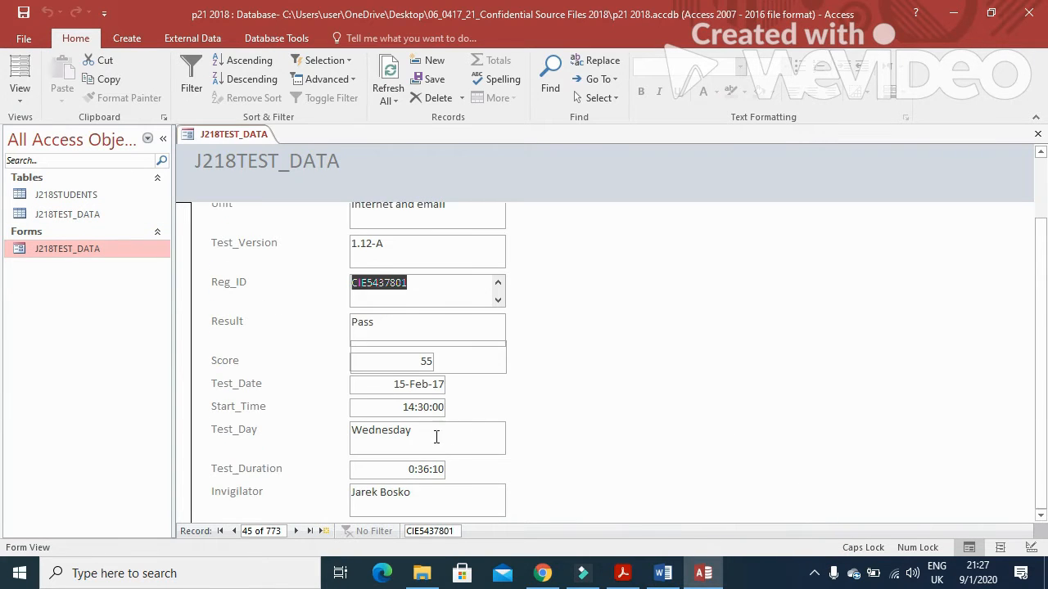
left_click_drag(391, 410, 441, 417)
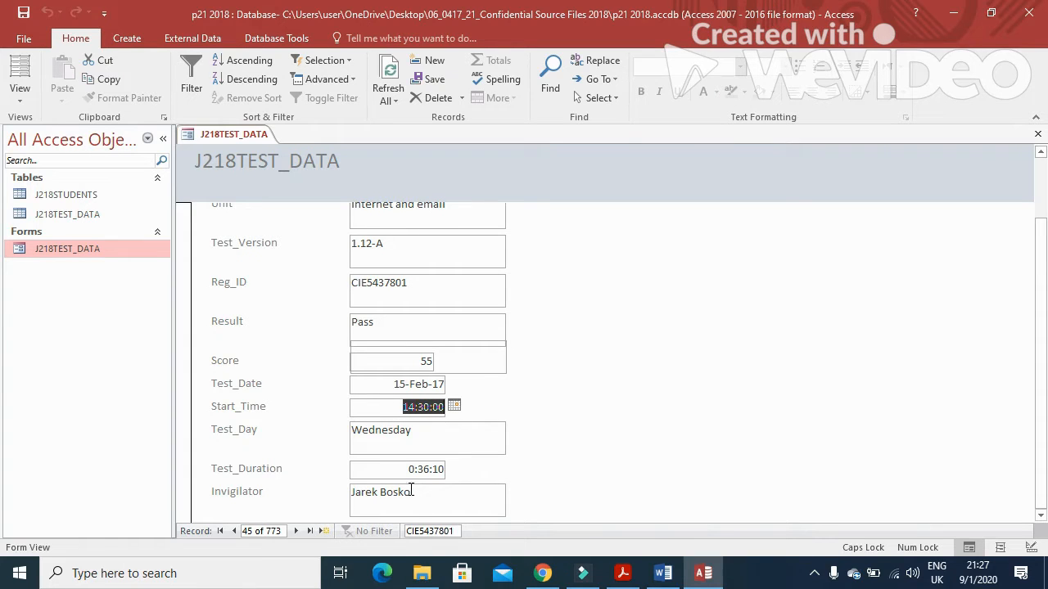
left_click_drag(395, 470, 430, 469)
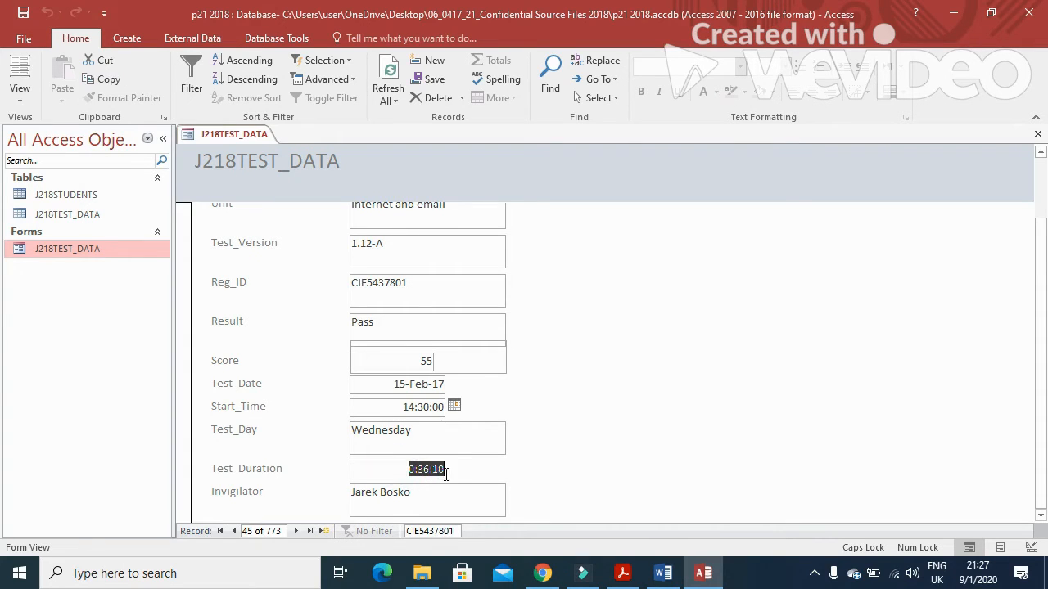
scroll(547, 486, "up", 2)
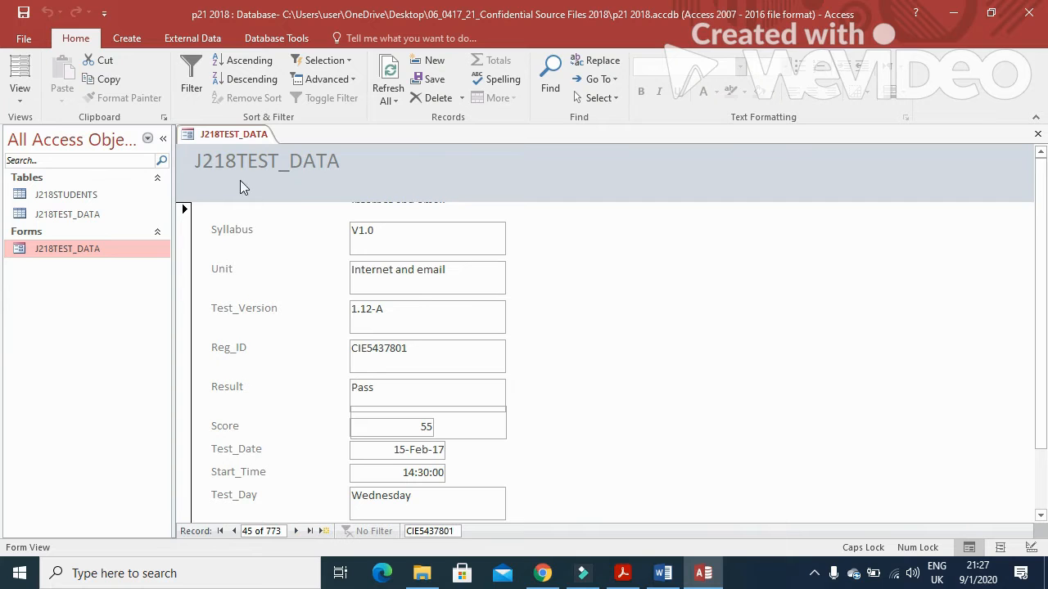
left_click(622, 573)
scroll(547, 385, "down", 5)
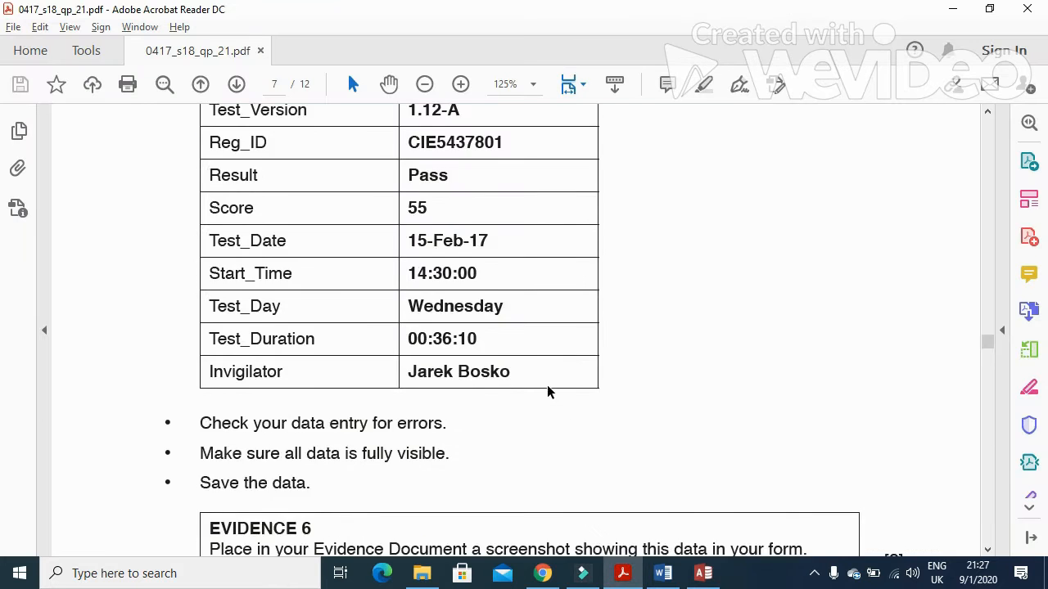
Step: Mark the error-checking and fully-visible-data lines, read the Evidence 6 box, and return to Access
left_click_drag(199, 268, 440, 277)
left_click_drag(201, 298, 436, 311)
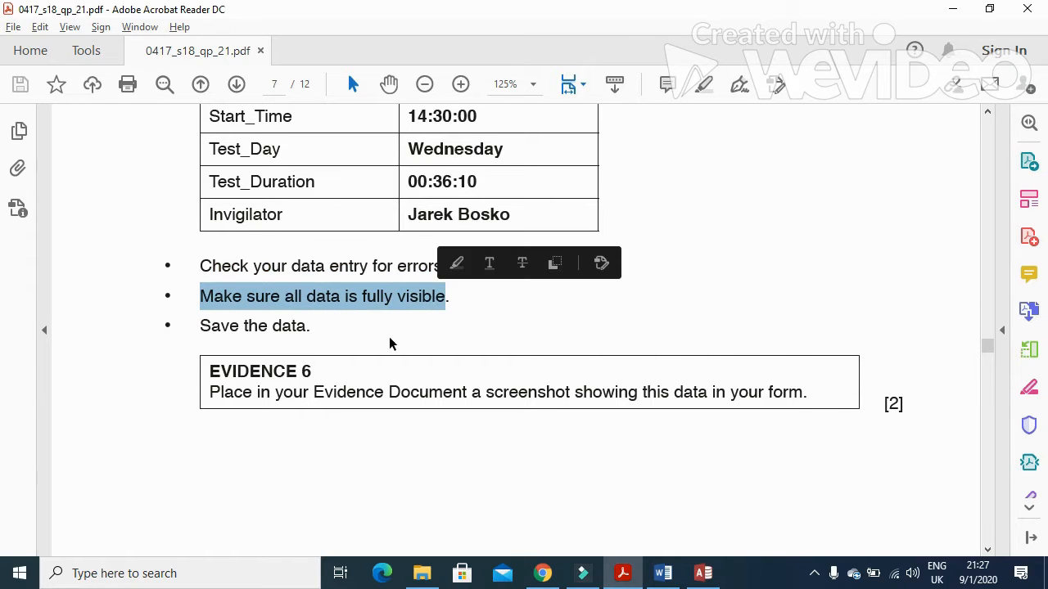
scroll(344, 337, "down", 1)
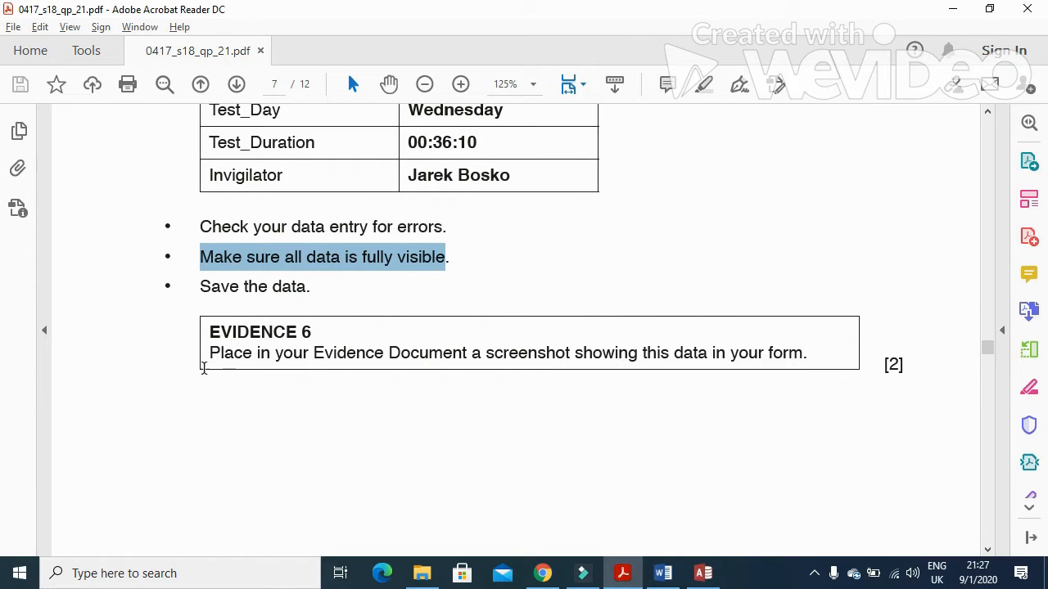
left_click(703, 573)
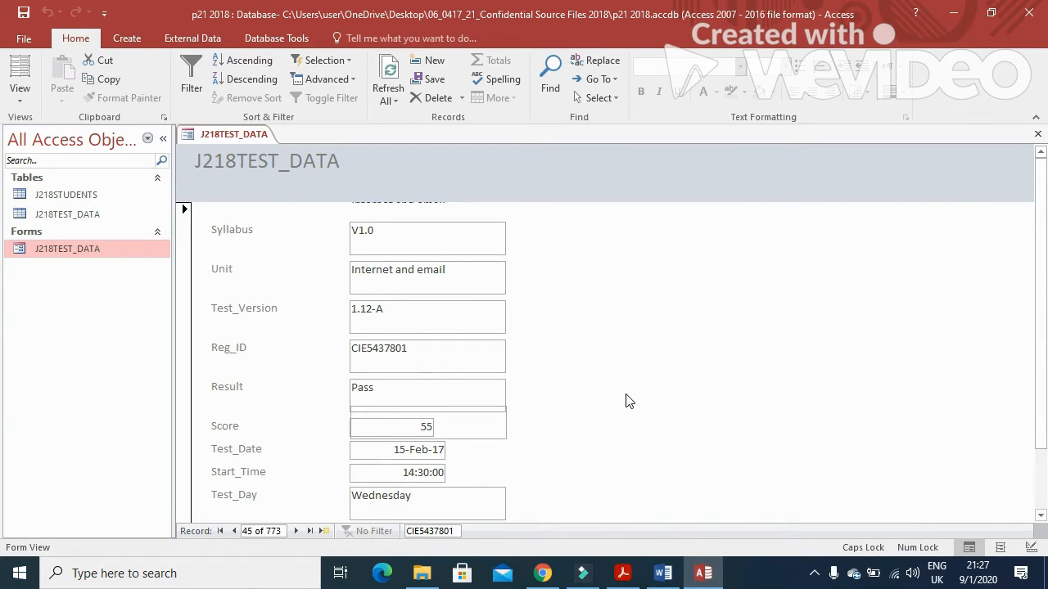
Step: Switch the form to Design View, lower the J218TEST_DATA title label and shorten the header
mouse_move(1046, 325)
left_mouse_down()
mouse_move(1046, 524)
mouse_move(1046, 345)
left_mouse_up()
left_click_drag(450, 530, 406, 532)
left_click(25, 107)
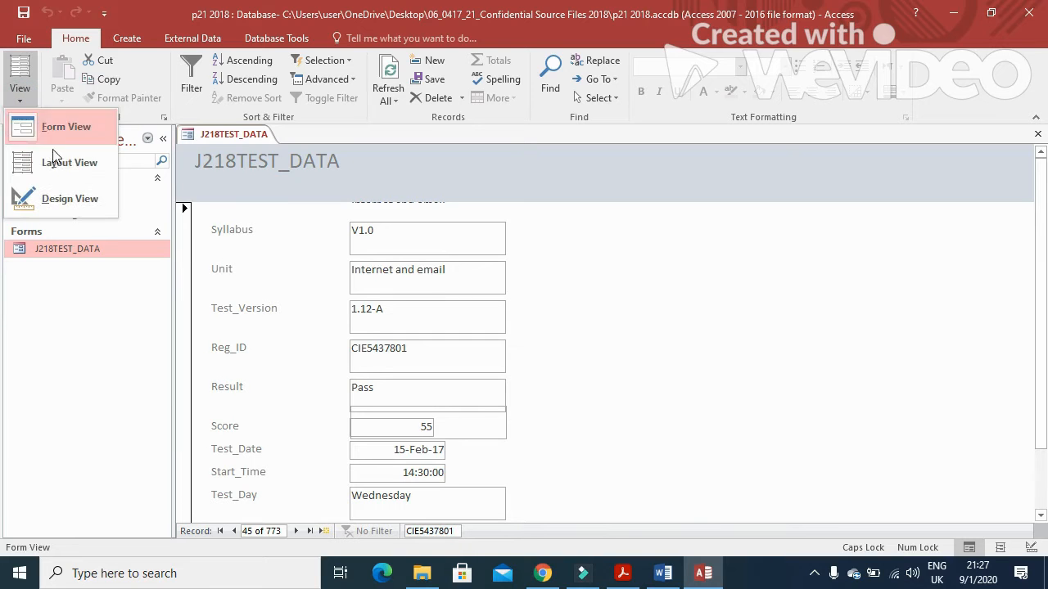
left_click(71, 197)
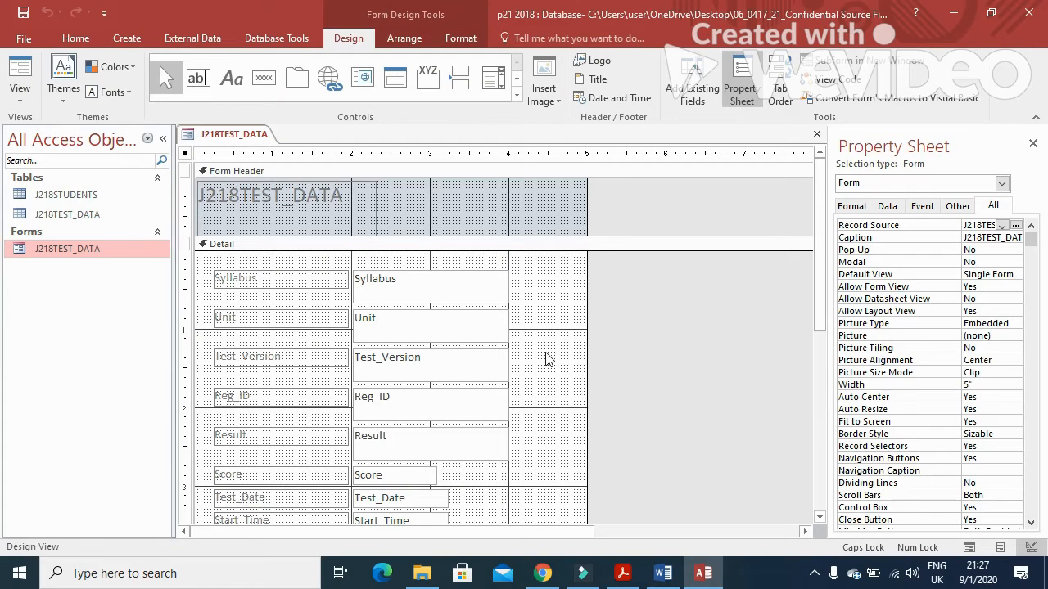
left_click(319, 232)
left_click_drag(332, 235, 333, 219)
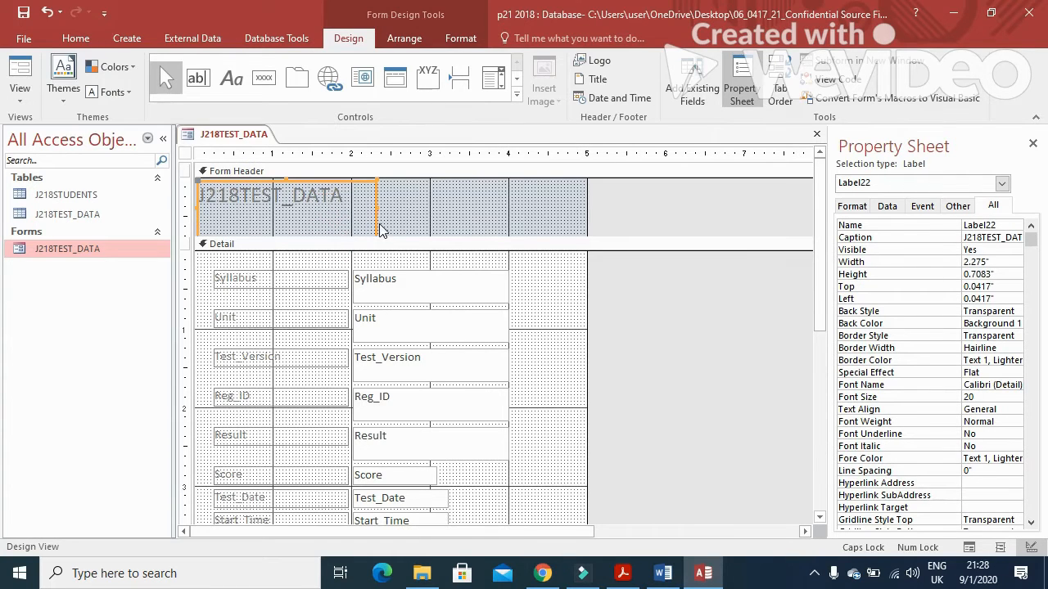
mouse_move(284, 182)
left_mouse_down()
mouse_move(283, 201)
mouse_move(298, 199)
mouse_move(299, 180)
left_mouse_up()
left_click_drag(297, 233, 297, 222)
Step: Nudge the first five fields, then the Score through Invigilator fields, upward
scroll(550, 367, "down", 2)
scroll(549, 358, "up", 2)
left_click(456, 281)
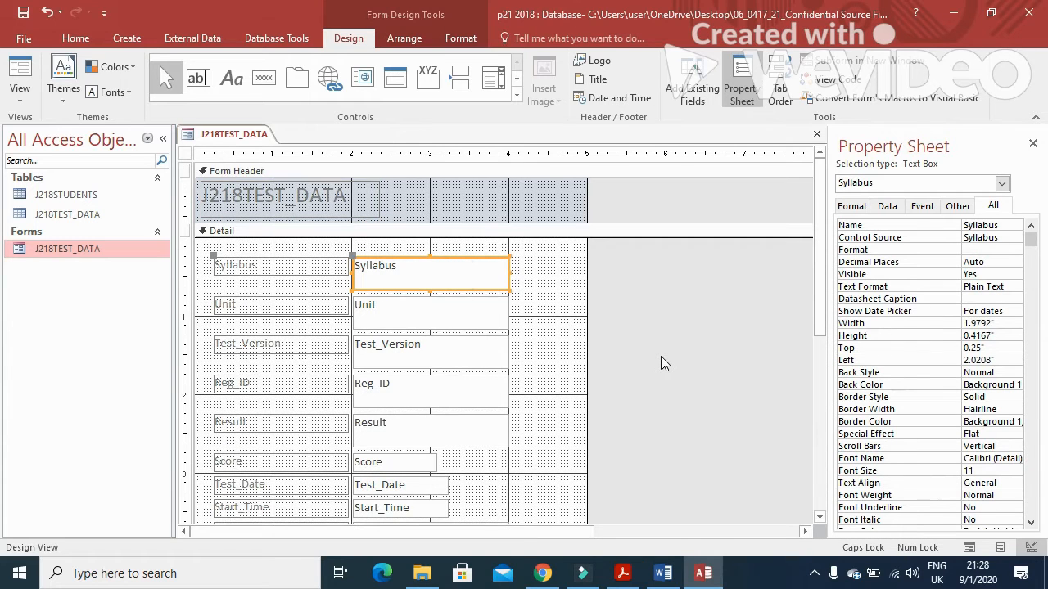
left_click_drag(530, 444, 430, 276)
key("Up")
key("Up")
key("Up")
key("Up")
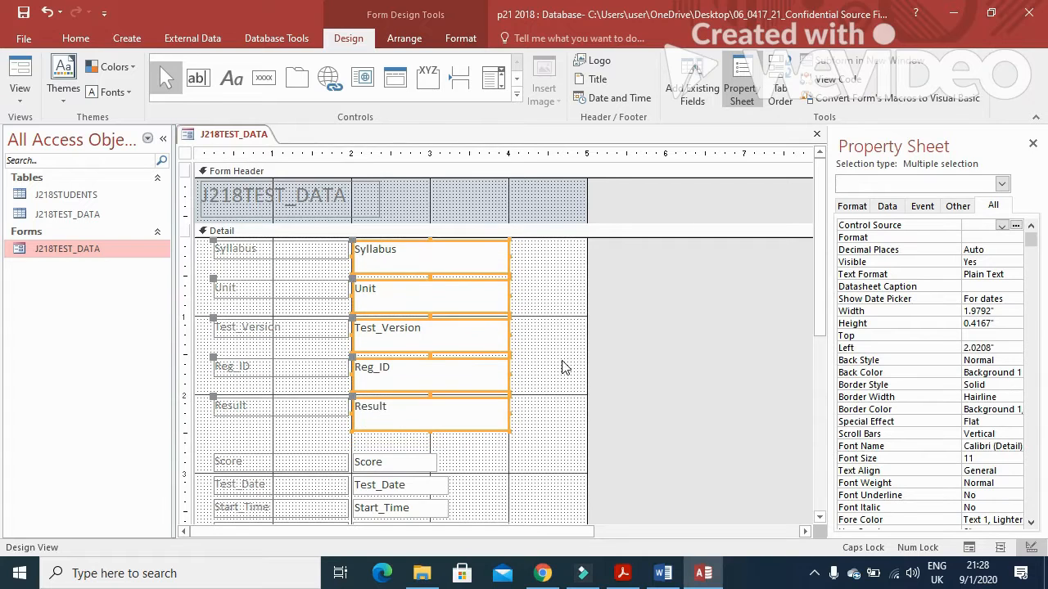
scroll(563, 367, "down", 2)
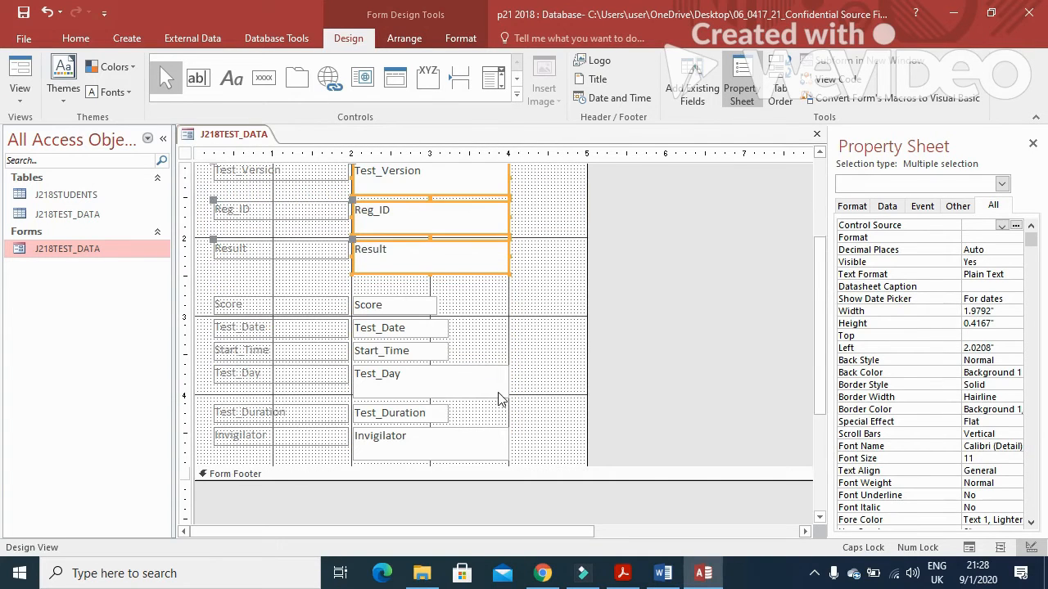
left_click_drag(541, 453, 340, 291)
key("Up")
key("Up")
key("Up")
key("Up")
key("Up")
key("Up")
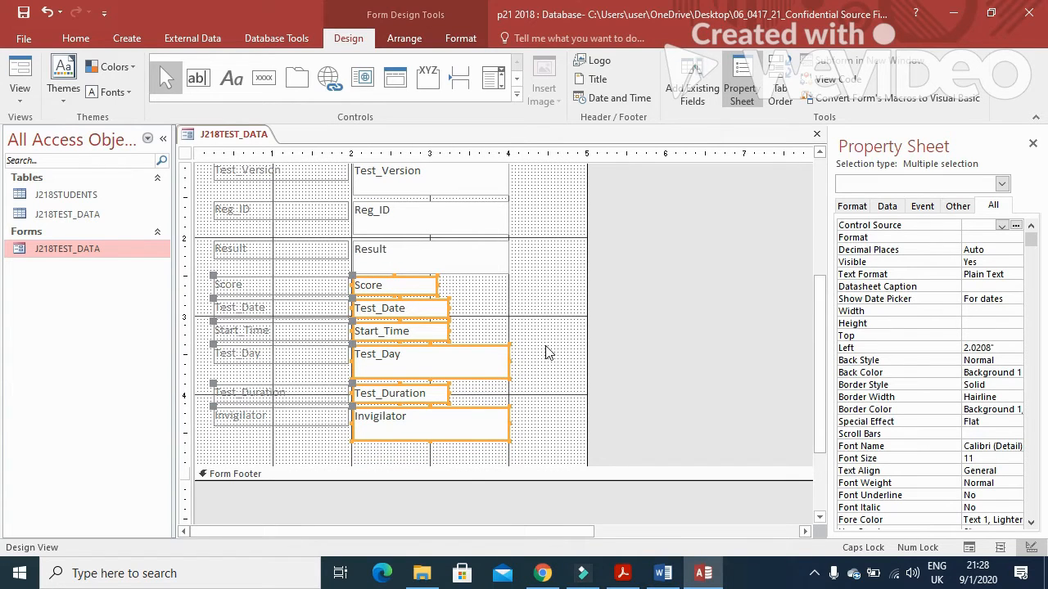
scroll(561, 344, "up", 2)
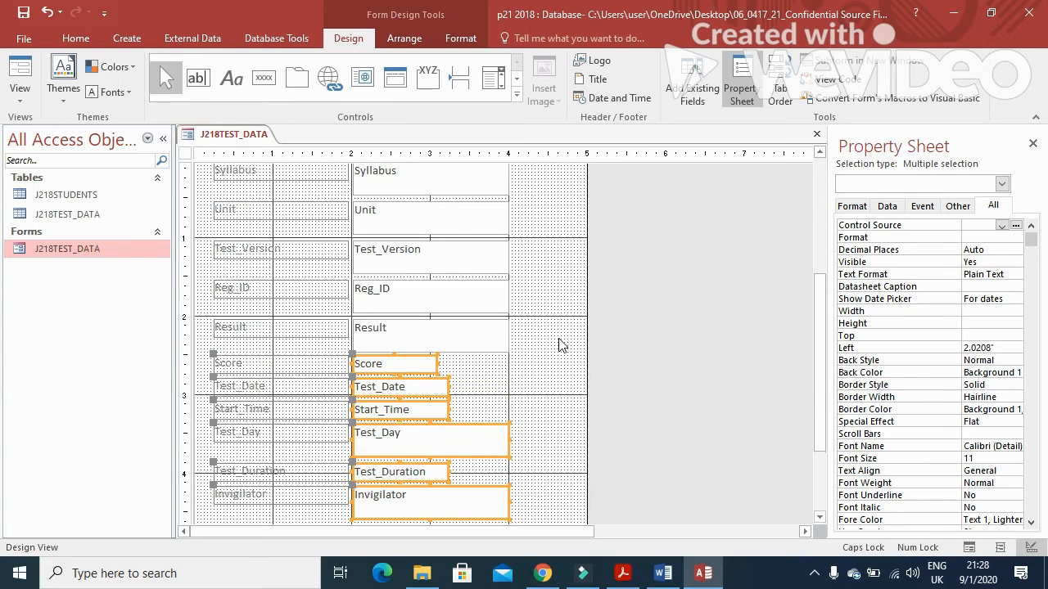
scroll(561, 345, "down", 2)
scroll(562, 345, "up", 2)
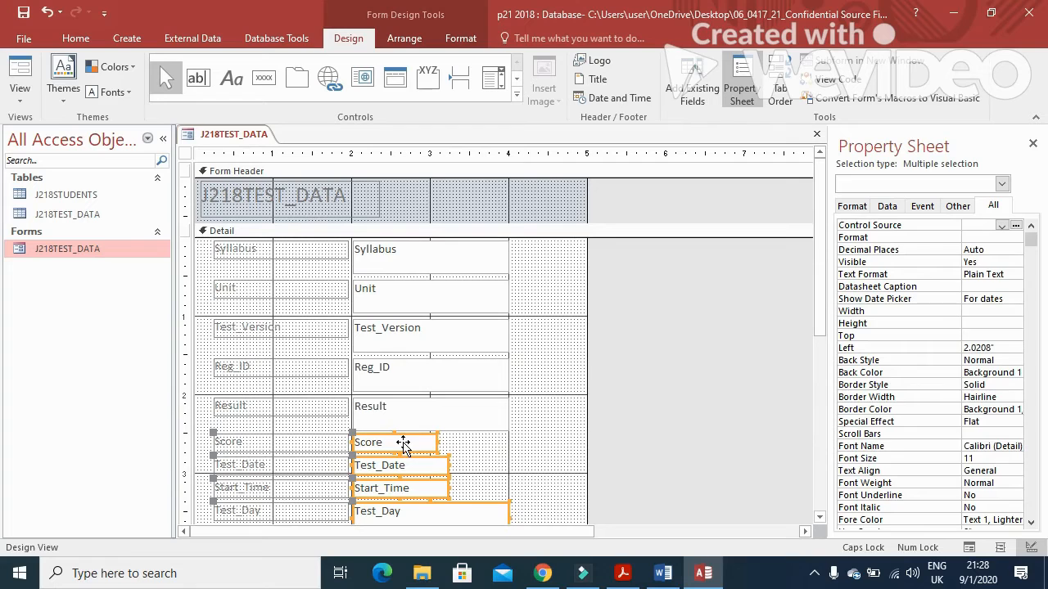
Step: Copy Score's height and set Syllabus, Unit, Test_Version, Reg_ID and Result to 0.2292"
left_click(503, 457)
left_click(427, 444)
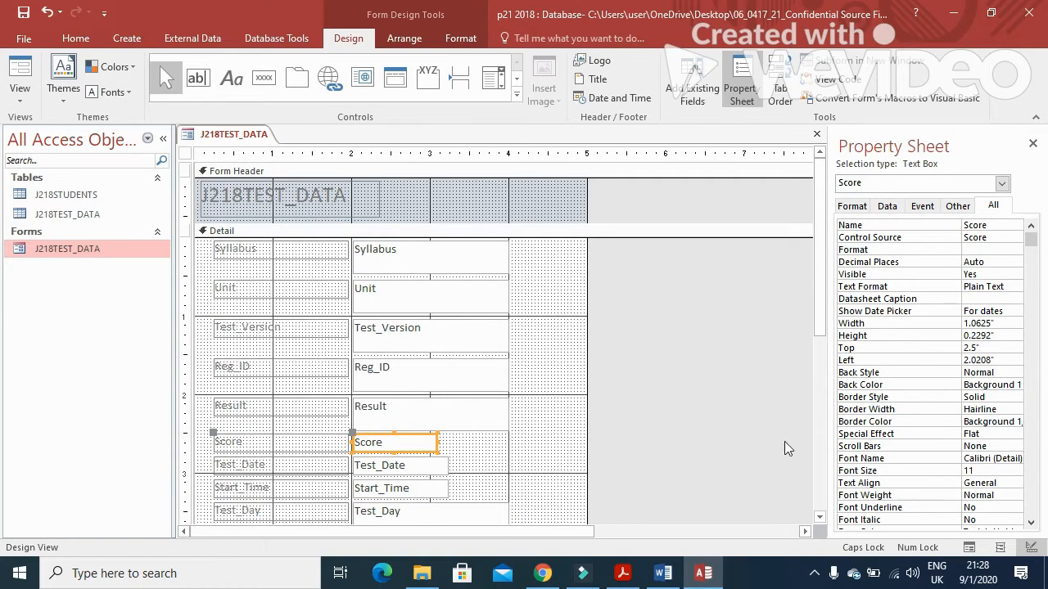
left_click(999, 337)
key("ctrl+c")
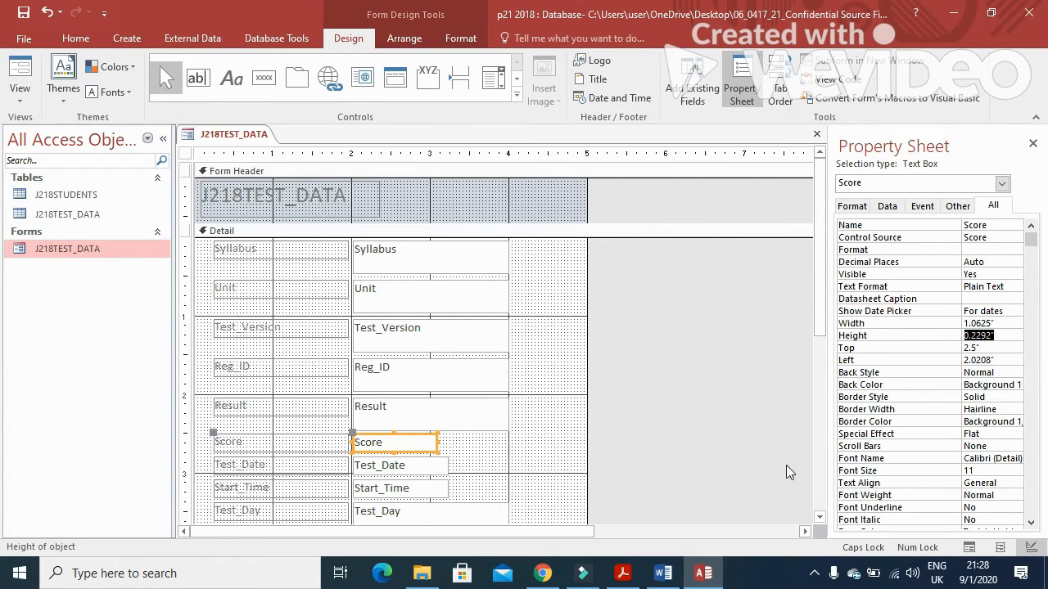
left_click(554, 419)
left_click(496, 261)
left_click(480, 299, "shift")
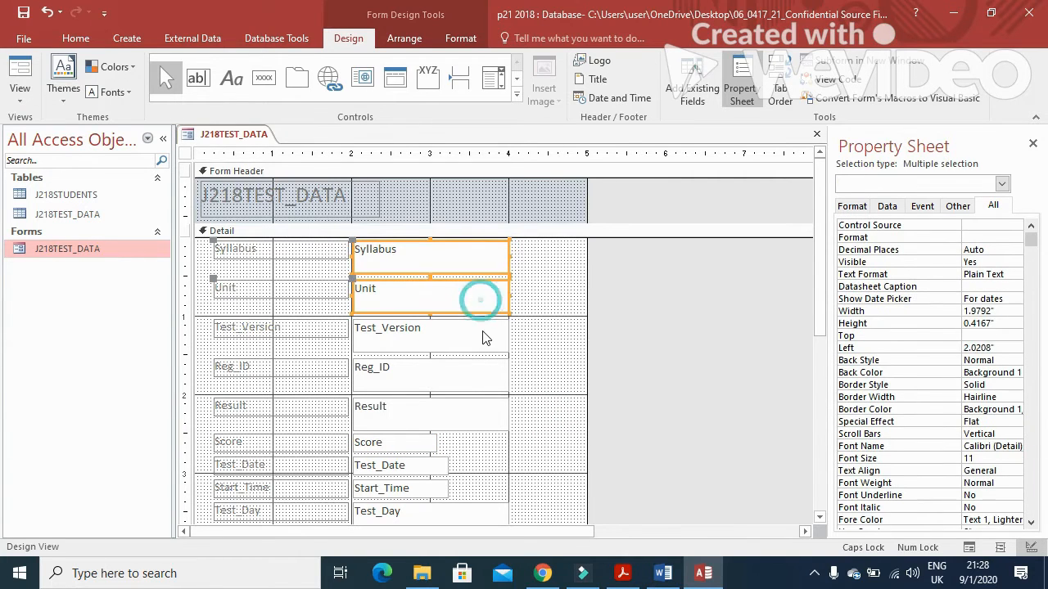
left_click(479, 338, "shift")
left_click(477, 374, "shift")
left_click(480, 417, "shift")
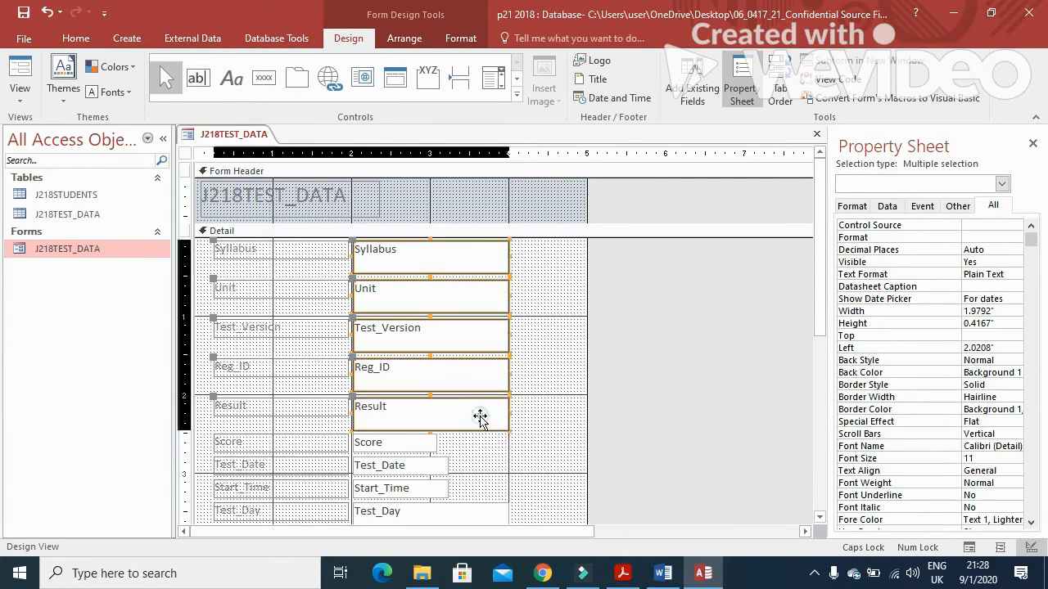
left_click(945, 324)
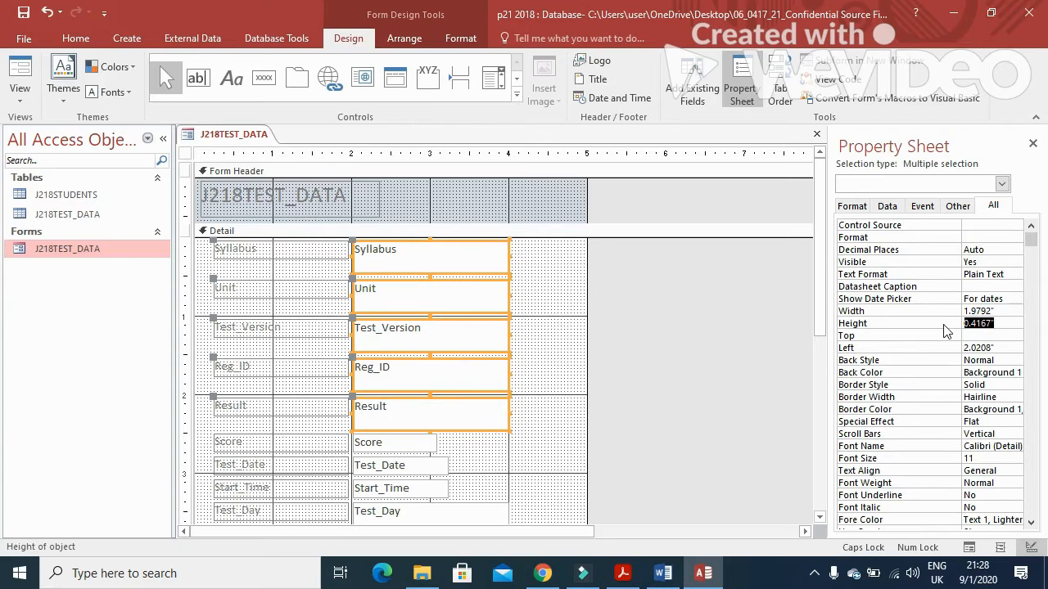
type("0.2292")
key("Return")
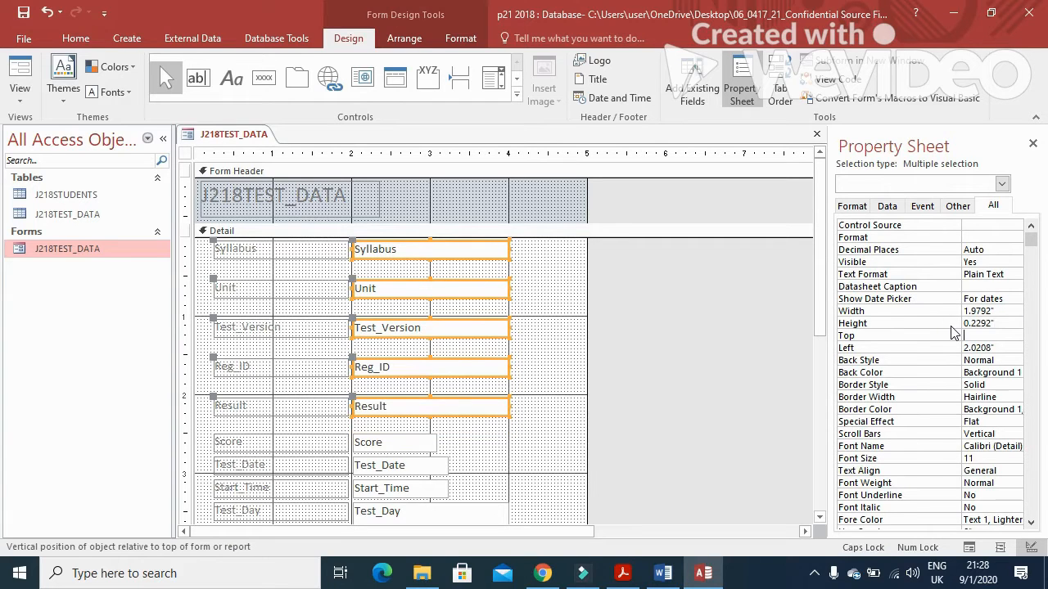
Step: Reduce the Test_Day and Invigilator text boxes from 0.4167" to 0.2292" height
scroll(568, 393, "down", 3)
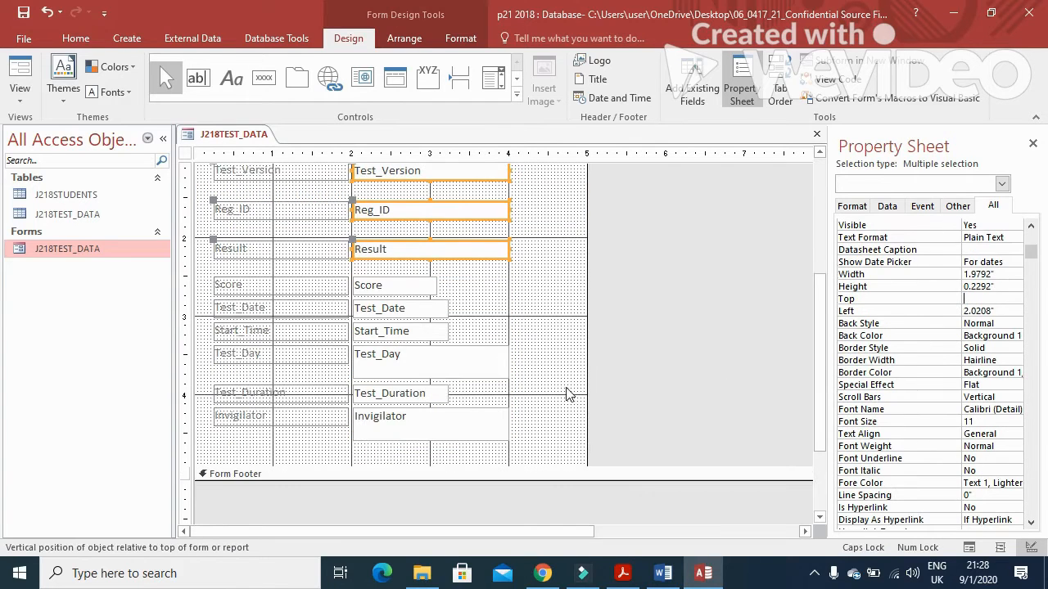
left_click(495, 366)
left_click(495, 429, "shift")
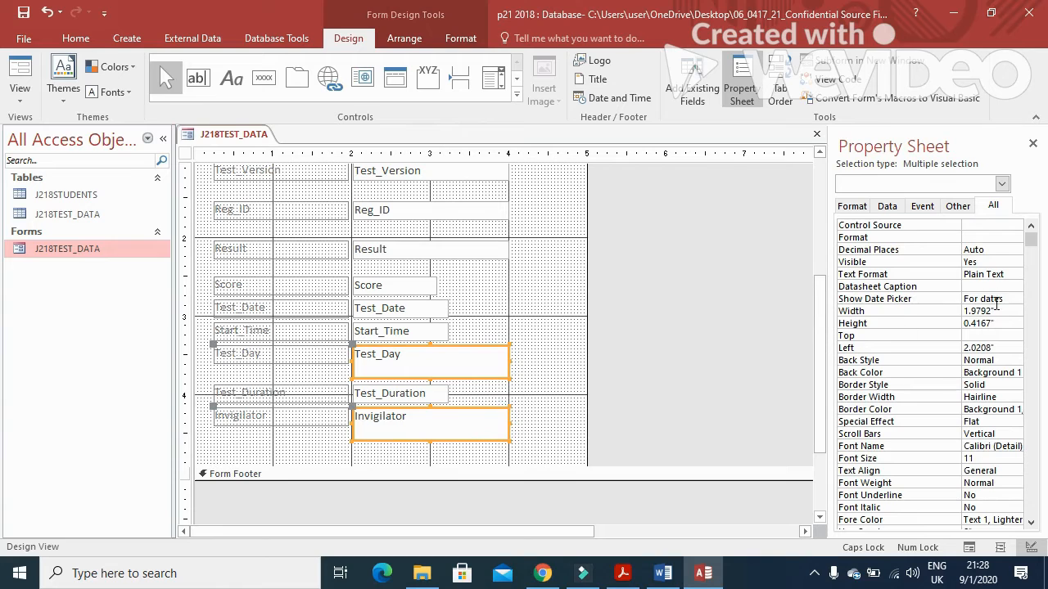
left_click(1000, 320)
key("ctrl+v")
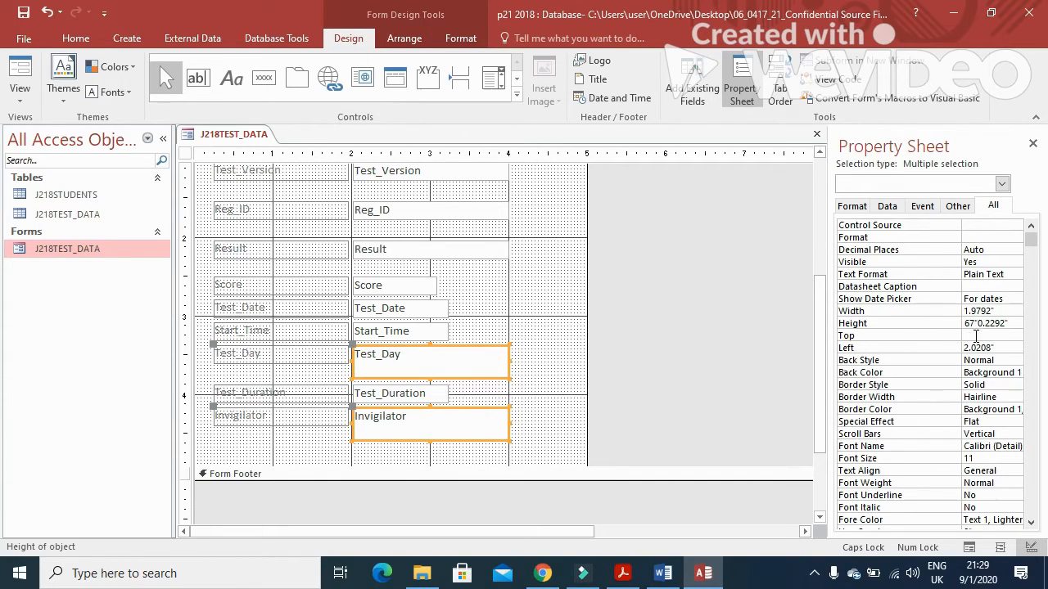
left_click(975, 325)
key("BackSpace")
key("BackSpace")
key("BackSpace")
key("BackSpace")
key("BackSpace")
key("BackSpace")
key("BackSpace")
key("Return")
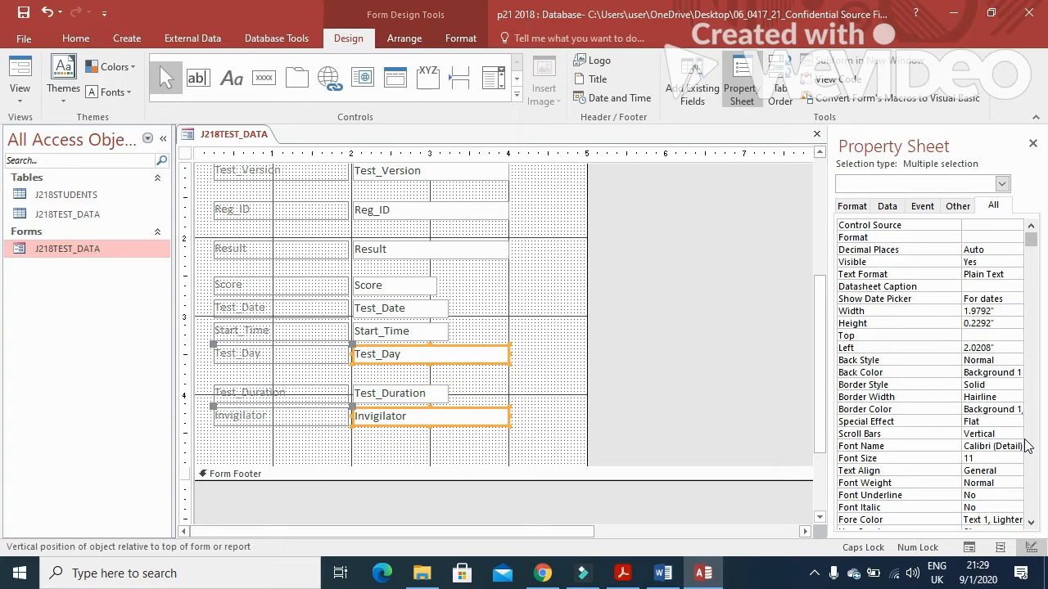
scroll(586, 402, "up", 3)
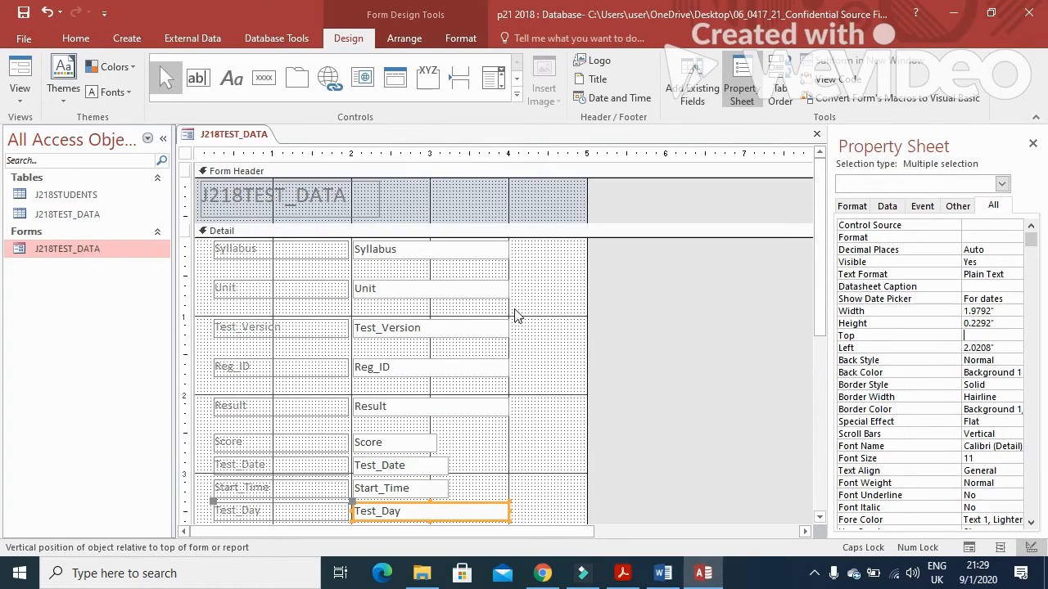
Step: Nudge the Unit, Test_Version, Reg_ID and Result boxes up so each sits under the previous one
left_click(497, 288)
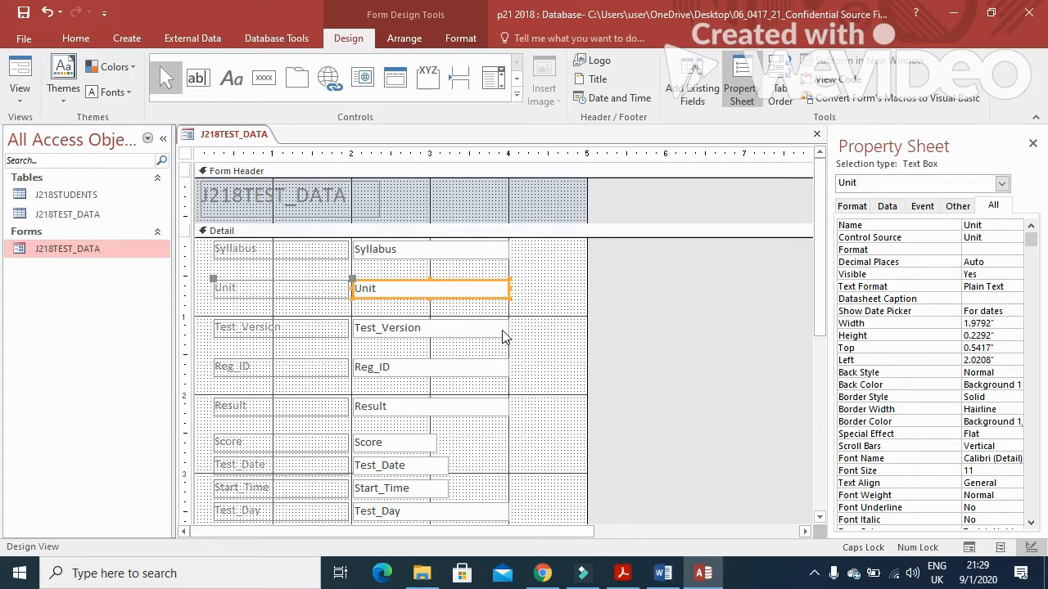
key("Up")
key("Up")
key("Up")
key("Up")
key("Up")
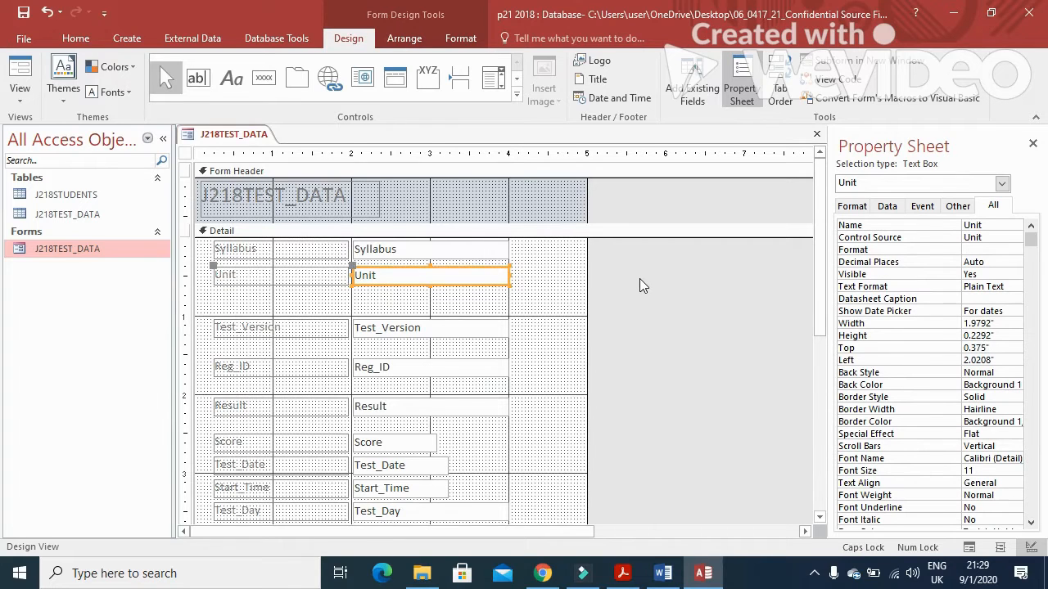
left_click(445, 336)
key("Up")
key("Up")
key("Up")
key("Up")
key("Up")
key("Up")
key("Up")
key("Up")
key("Up")
key("Up")
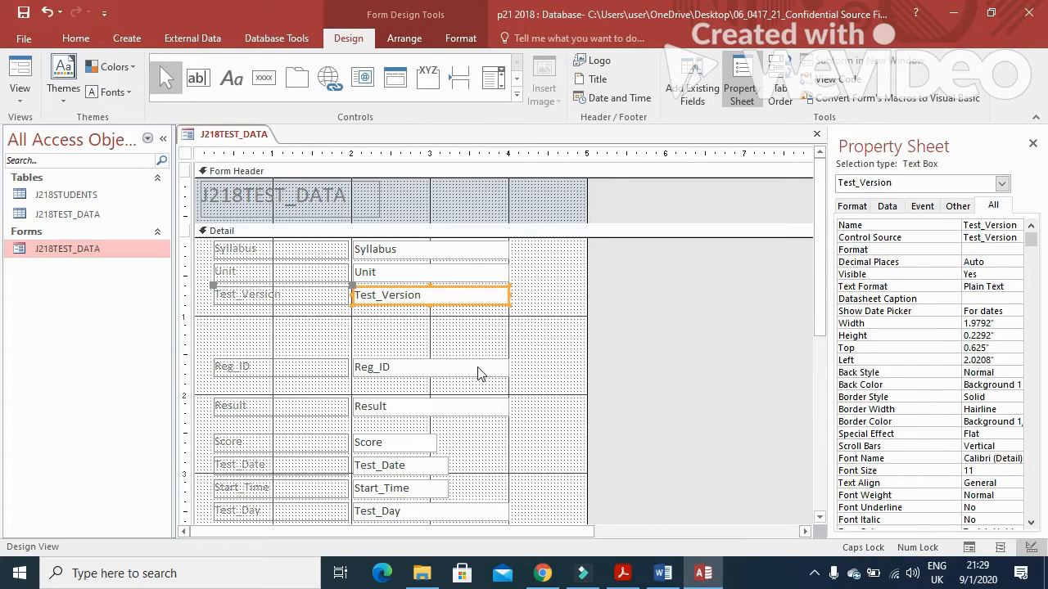
left_click(479, 370)
left_click_drag(479, 347, 478, 347)
key("Up")
key("Up")
key("Up")
key("Up")
key("Up")
key("Up")
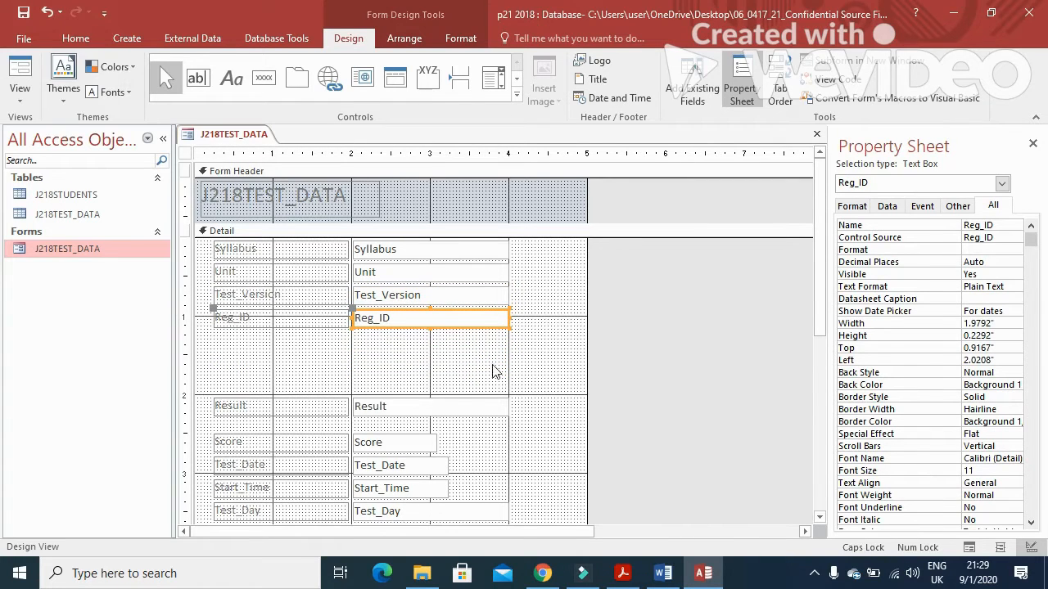
left_click(438, 404)
key("Up")
key("Up")
key("Up")
key("Up")
key("Up")
key("Up")
key("Up")
key("Up")
key("Up")
key("Up")
key("Up")
key("Up")
key("Up")
key("Up")
key("Up")
key("Up")
key("Up")
key("Up")
key("Up")
key("Up")
key("Down")
key("Down")
key("Down")
key("Down")
key("Down")
key("Down")
key("Down")
key("Down")
key("Down")
key("Down")
key("Down")
key("Down")
key("Down")
key("Down")
key("Down")
key("Down")
key("Down")
key("Down")
key("Down")
key("Down")
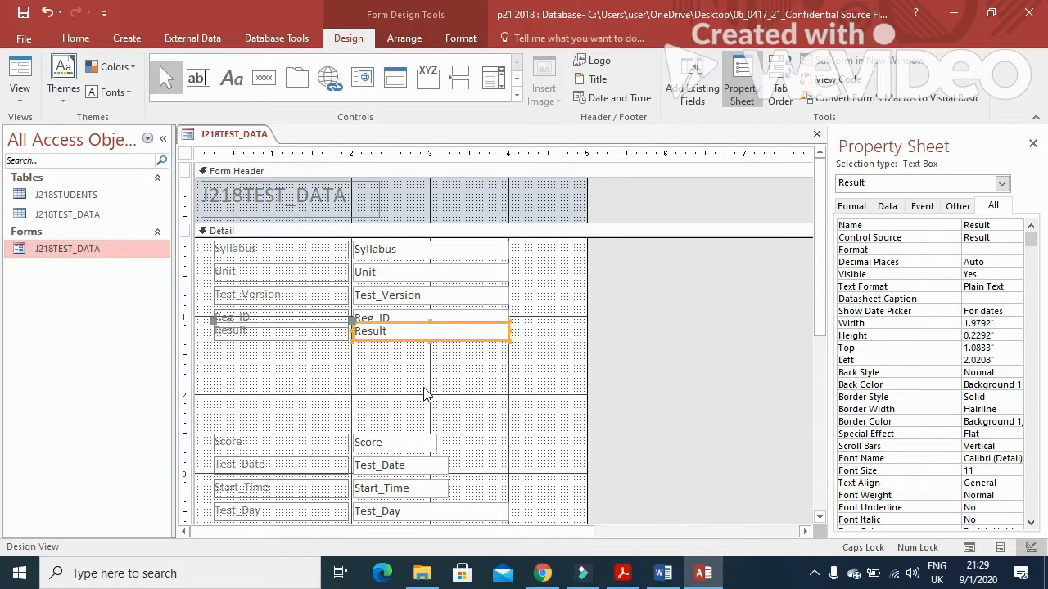
key("Down")
key("Down")
key("Down")
key("Down")
key("Down")
key("Down")
key("Down")
key("Down")
key("Up")
key("Up")
key("Up")
key("Up")
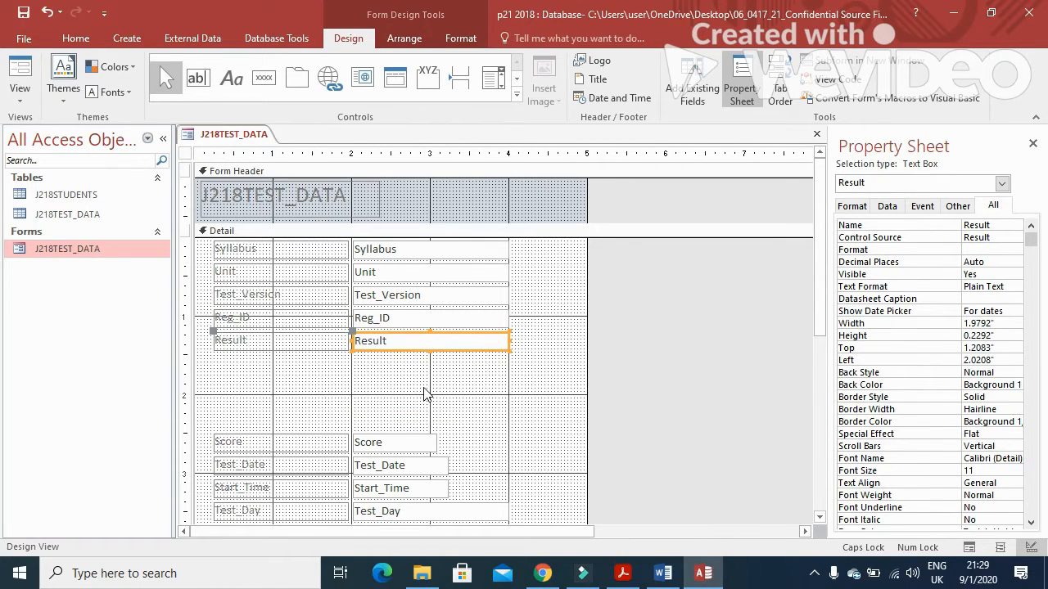
Step: Move the Score, Test_Date, Start_Time and Test_Day group up directly under Result
scroll(483, 461, "down", 3)
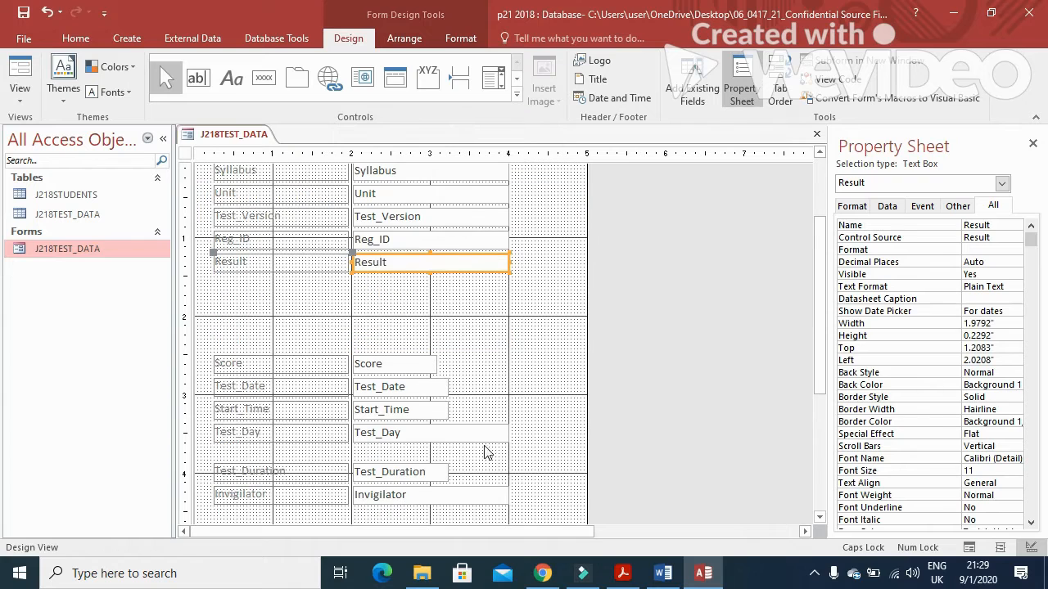
left_click_drag(536, 439, 403, 377)
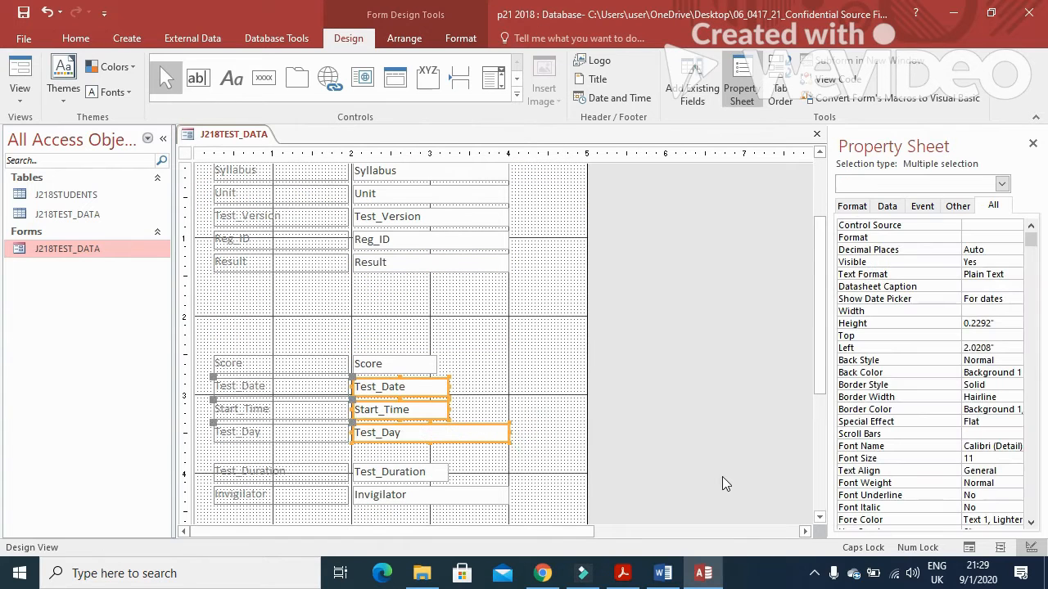
key("shift+Up")
left_click(555, 437)
left_click_drag(533, 428, 406, 358)
key("Up")
key("Up")
key("Up")
key("Up")
key("Up")
key("Up")
key("Up")
key("Up")
key("Up")
key("Up")
key("Up")
key("Up")
key("Up")
key("Up")
key("Up")
key("Up")
key("Up")
key("Up")
key("Up")
key("Up")
key("Up")
key("Up")
key("Up")
key("Up")
key("Up")
key("Up")
key("Up")
key("Up")
key("Up")
key("Up")
key("Up")
key("Up")
key("Up")
key("Up")
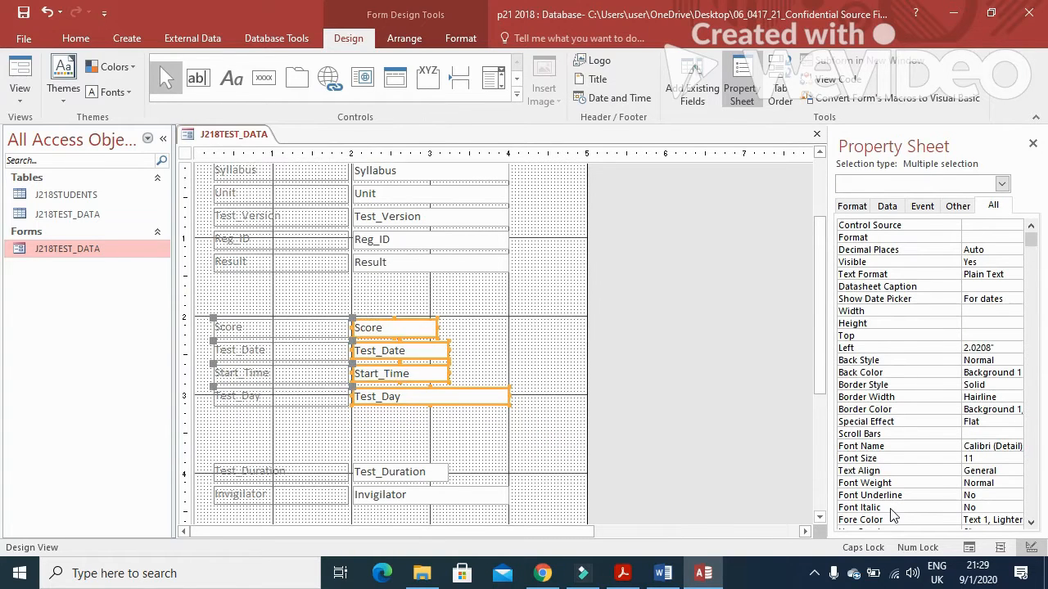
key("Up")
key("Up")
key("Up")
key("Up")
key("Up")
key("Up")
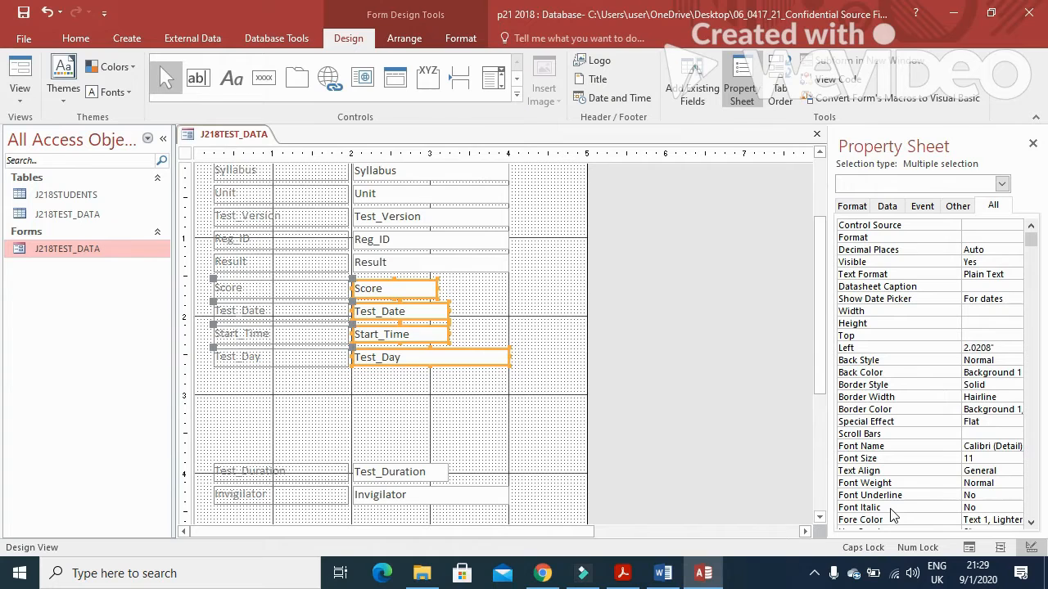
Step: Move Test_Duration and Invigilator up beneath Test_Day to close the last gap
scroll(489, 299, "down", 3)
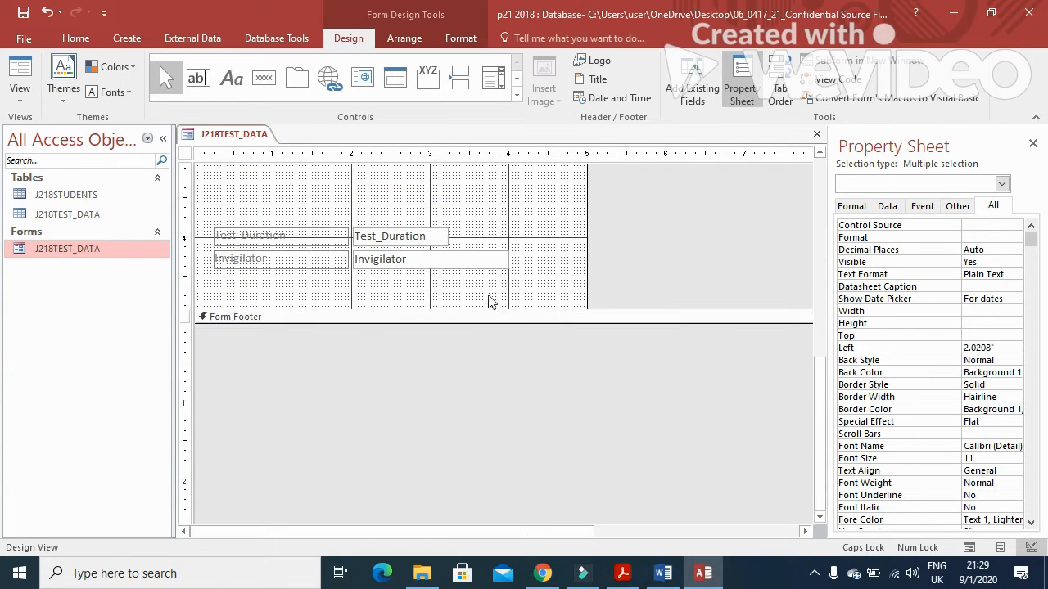
scroll(473, 404, "up", 2)
left_click_drag(447, 451, 472, 391)
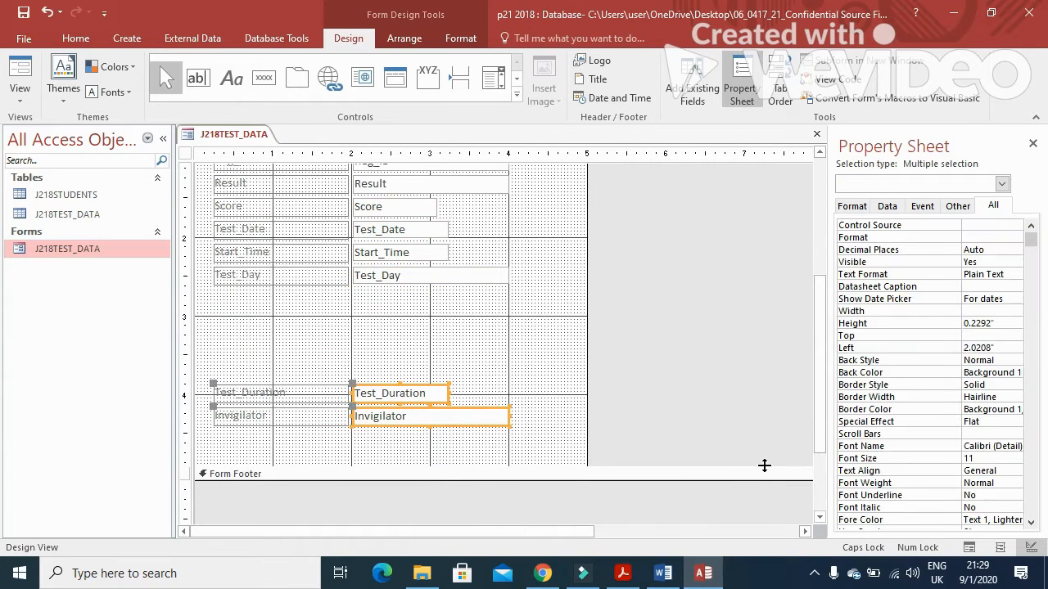
key("Up")
key("Up")
key("Up")
key("Up")
key("Up")
key("Up")
key("Up")
key("Up")
key("Up")
key("Up")
key("Up")
key("Up")
key("Up")
key("Up")
key("Up")
key("Up")
key("Up")
key("Up")
key("Up")
key("Up")
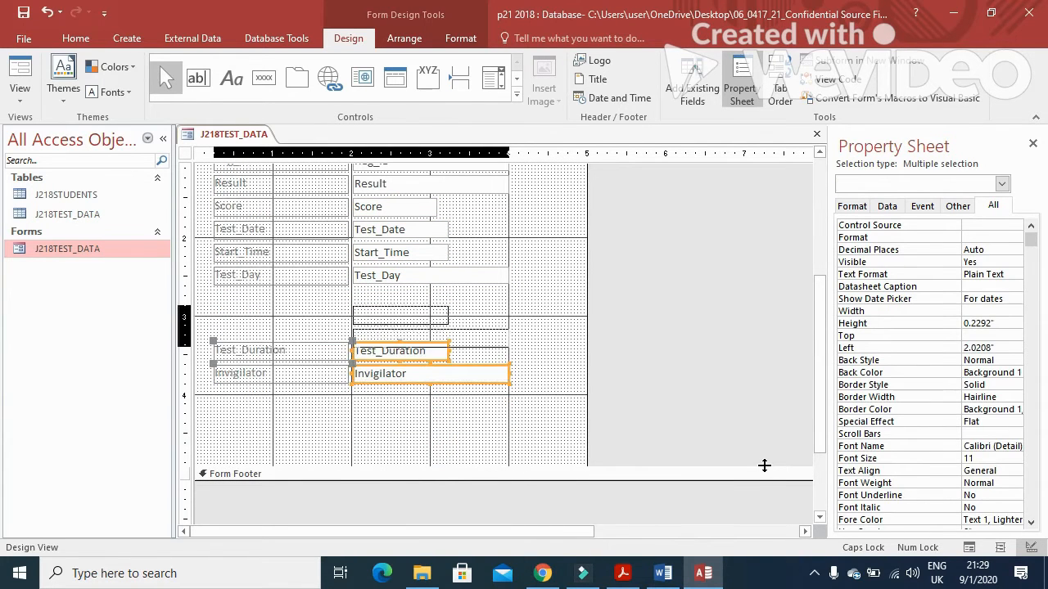
key("Up")
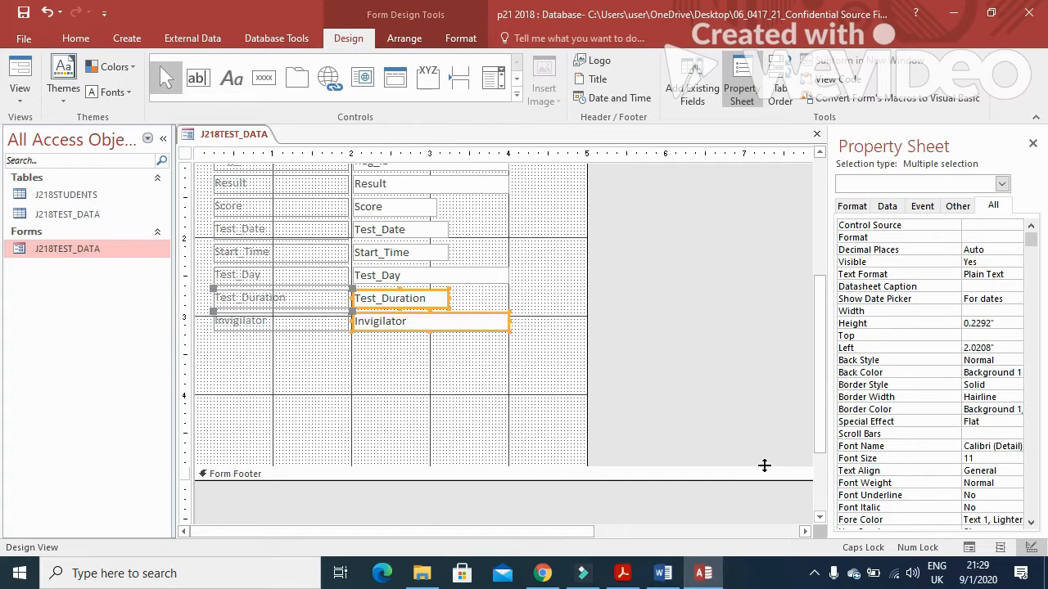
scroll(481, 352, "up", 4)
left_click_drag(252, 499, 262, 246)
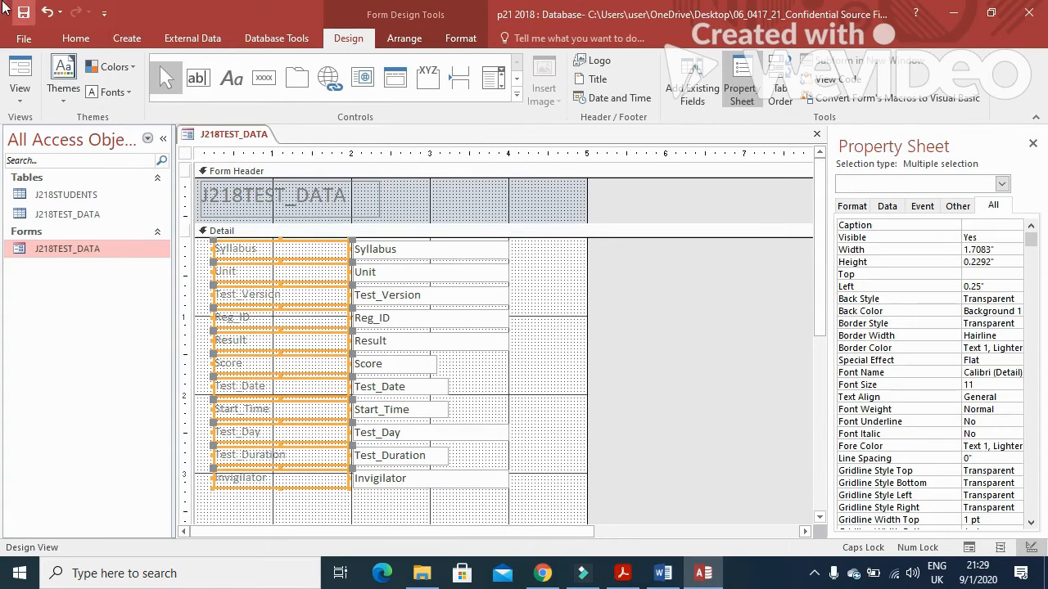
Step: Turn the field labels and the J218TEST_DATA title text black
left_click(76, 38)
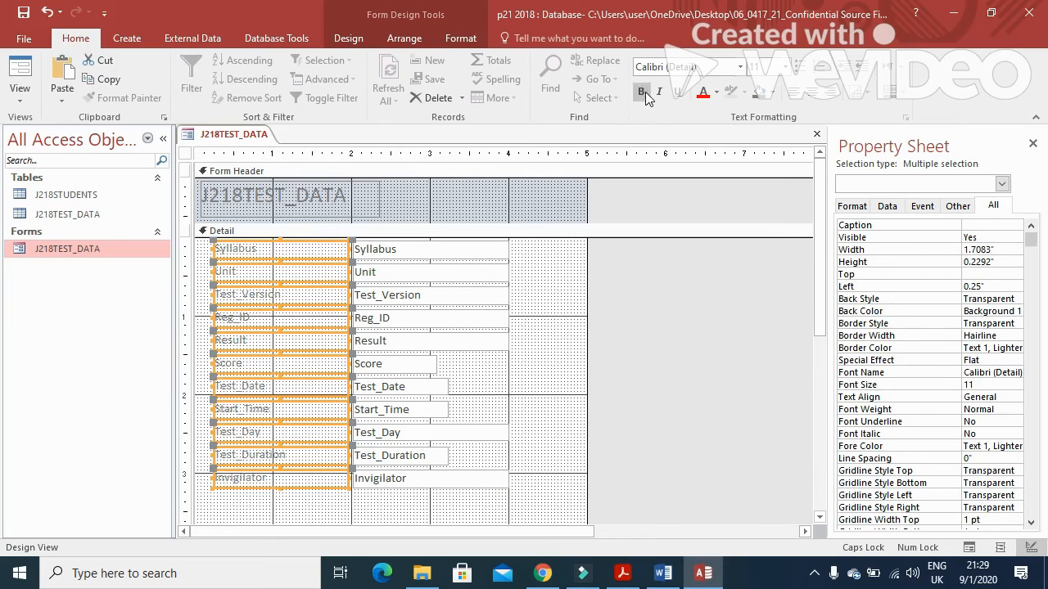
left_click(716, 92)
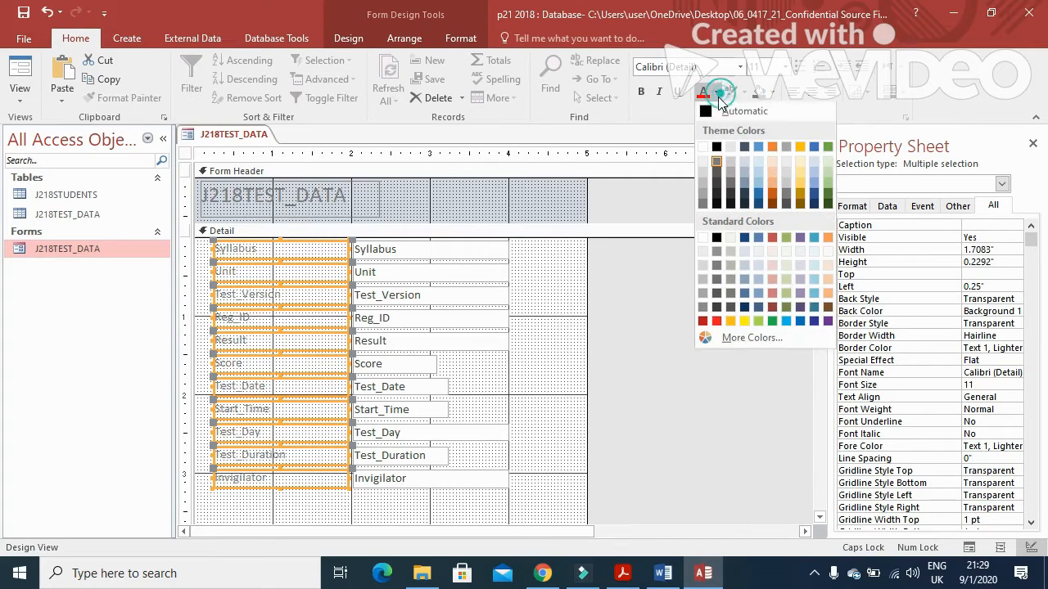
left_click(714, 145)
left_click(356, 210)
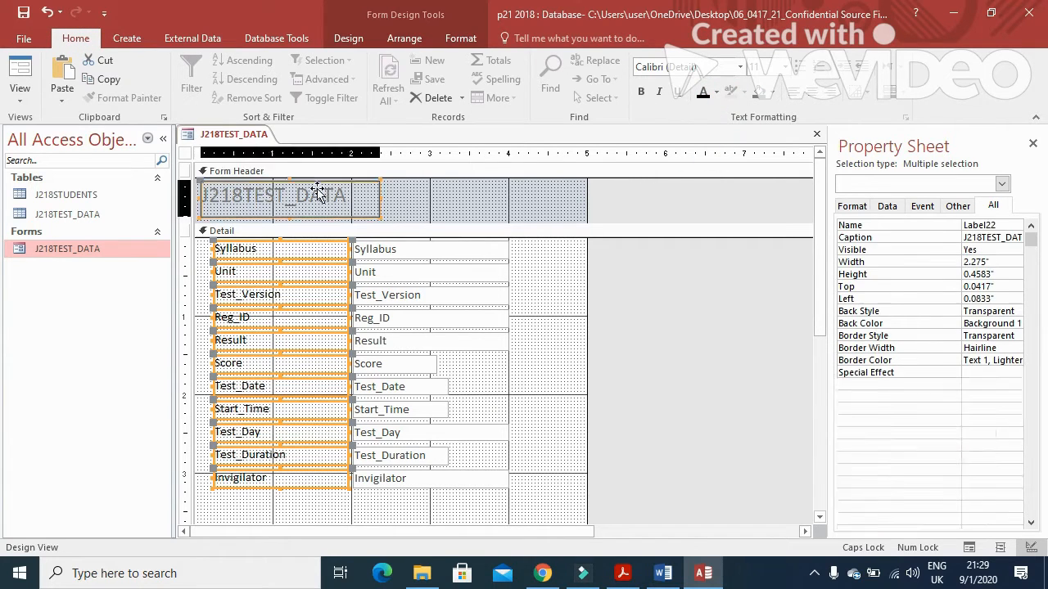
left_click(703, 91)
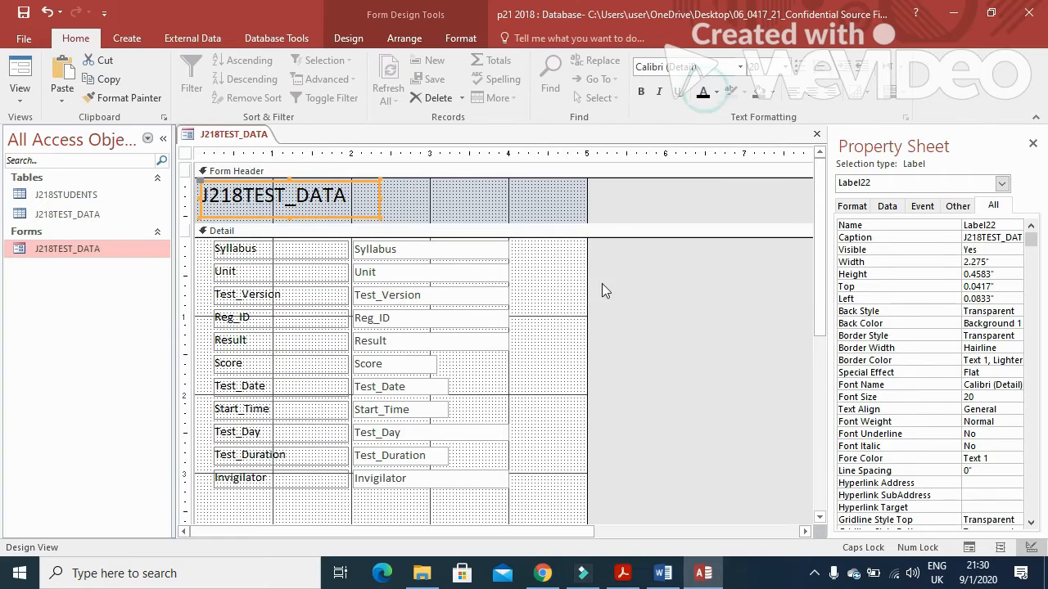
Step: Save the form, preview it in Form View, then close it
left_click(22, 14)
left_click(25, 69)
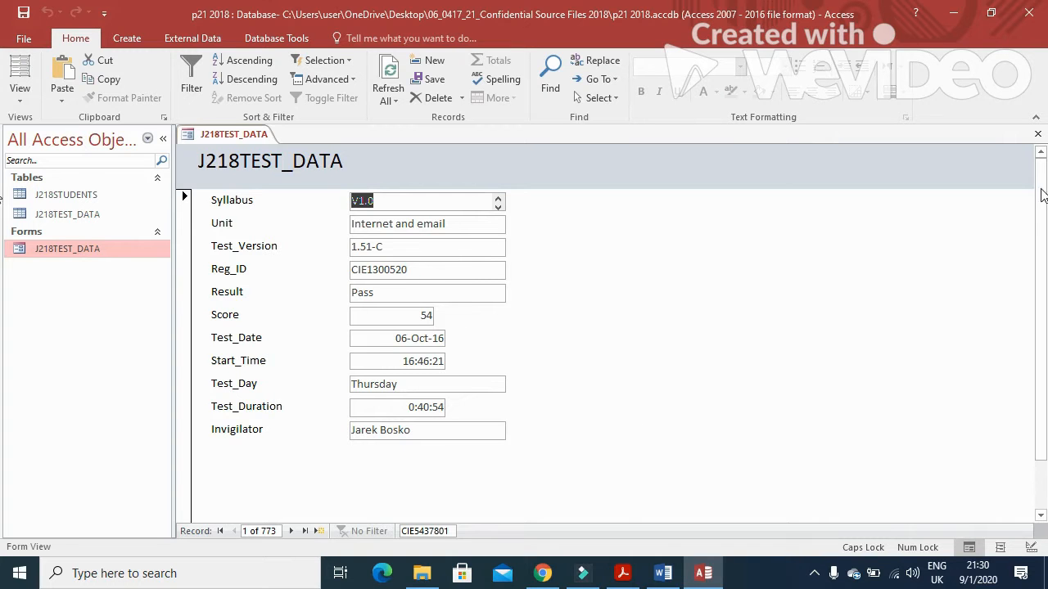
left_click(1037, 133)
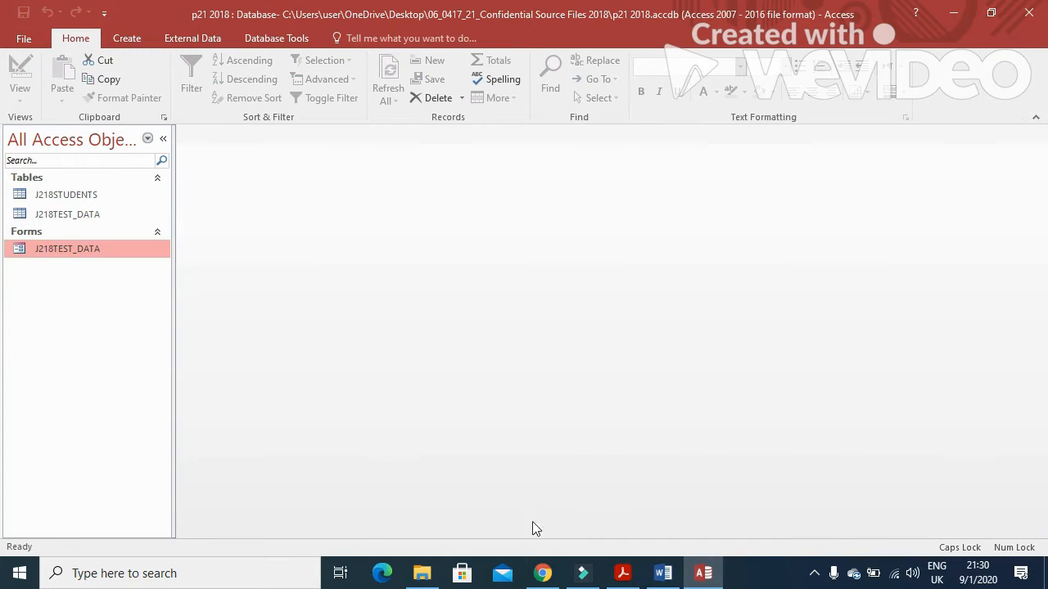
Step: Paste the form screenshot under Step 24 in the Word evidence document
left_click(665, 573)
scroll(363, 388, "down", 3)
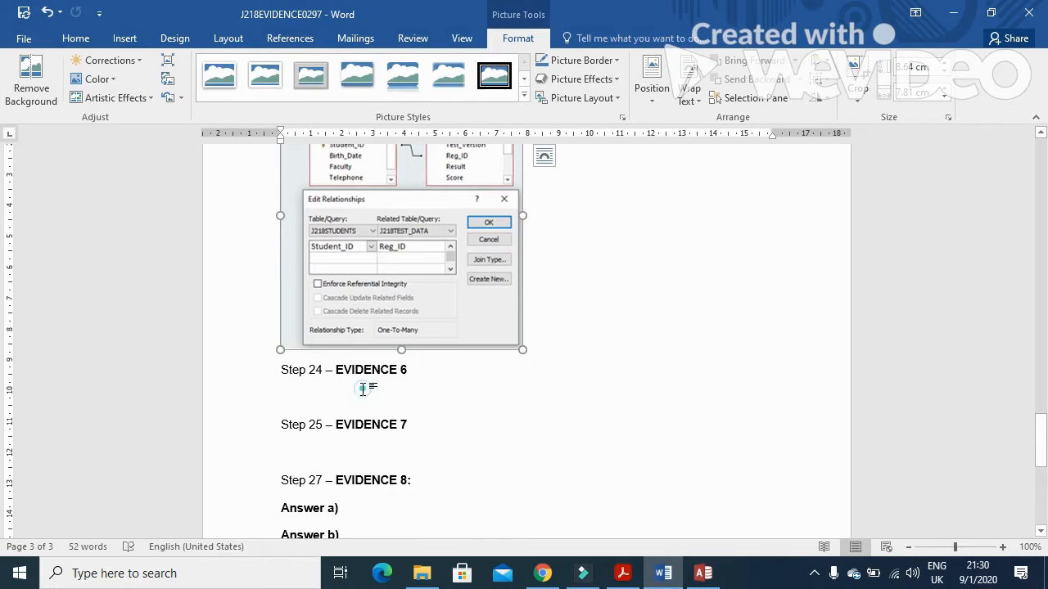
left_click(362, 390)
key("ctrl+v")
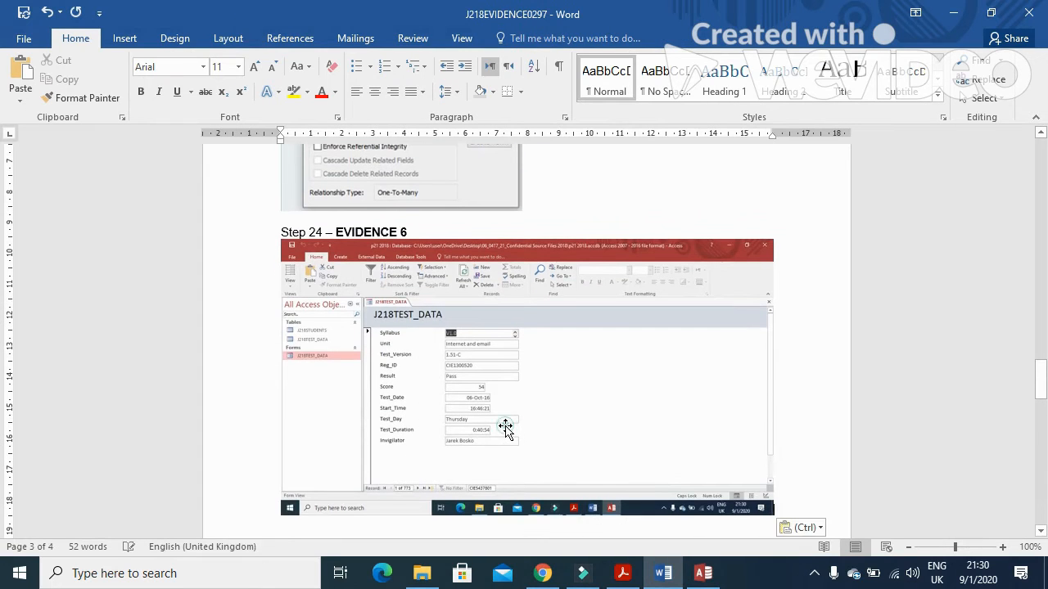
Step: Crop the pasted screenshot down to just the form and enlarge it
left_click(503, 428)
left_click(519, 40)
left_click(857, 78)
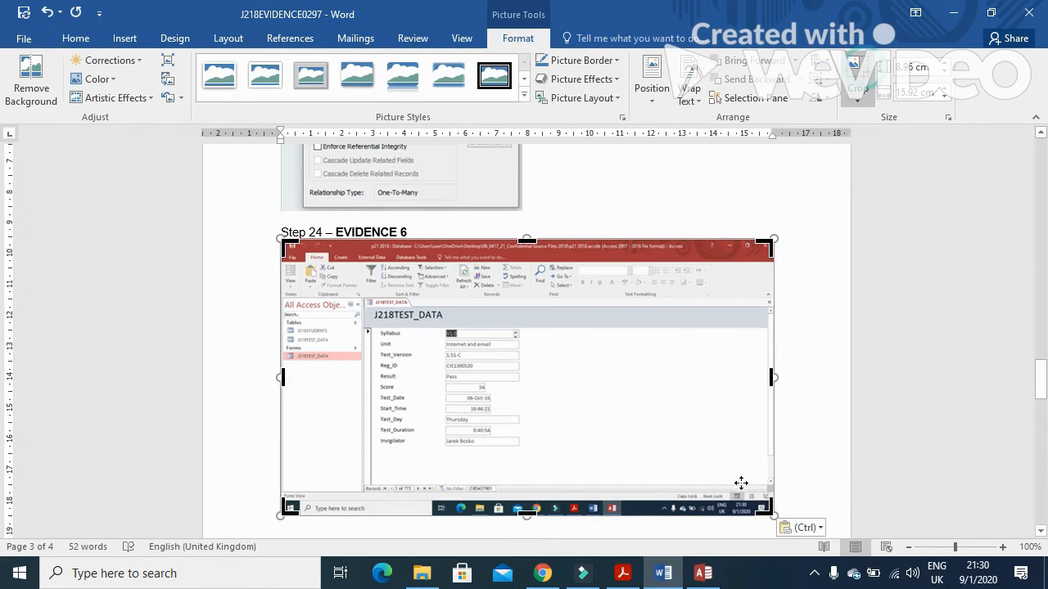
left_click_drag(768, 505, 500, 463)
left_click_drag(283, 242, 364, 296)
left_click(365, 361)
left_click_drag(450, 415, 533, 463)
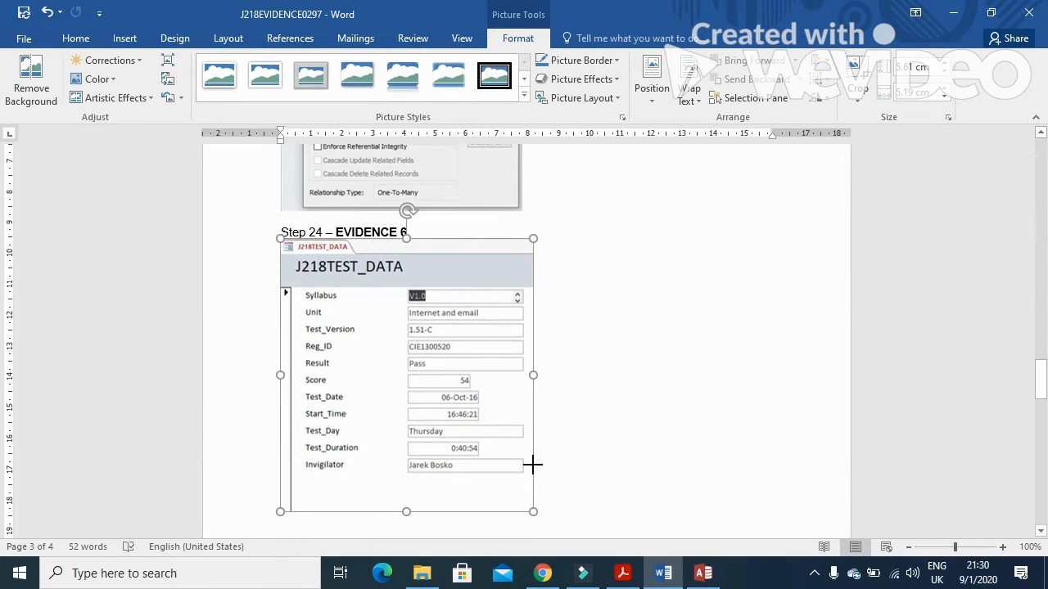
left_click(622, 573)
scroll(552, 372, "down", 10)
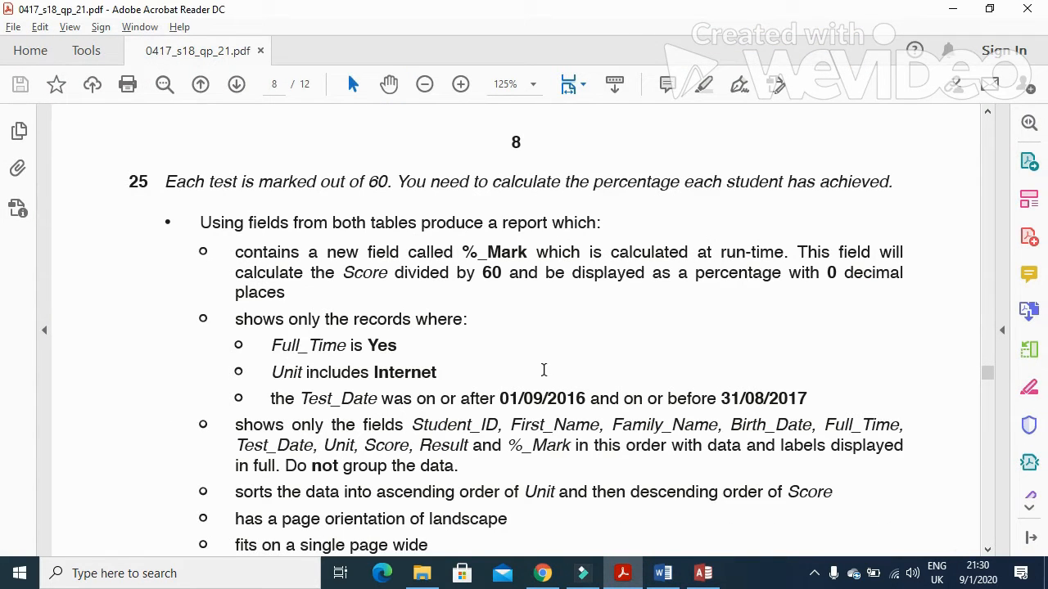
Step: Read question 25, highlighting 'produce a report' and 'both tables', then return to Access
scroll(543, 370, "down", 1)
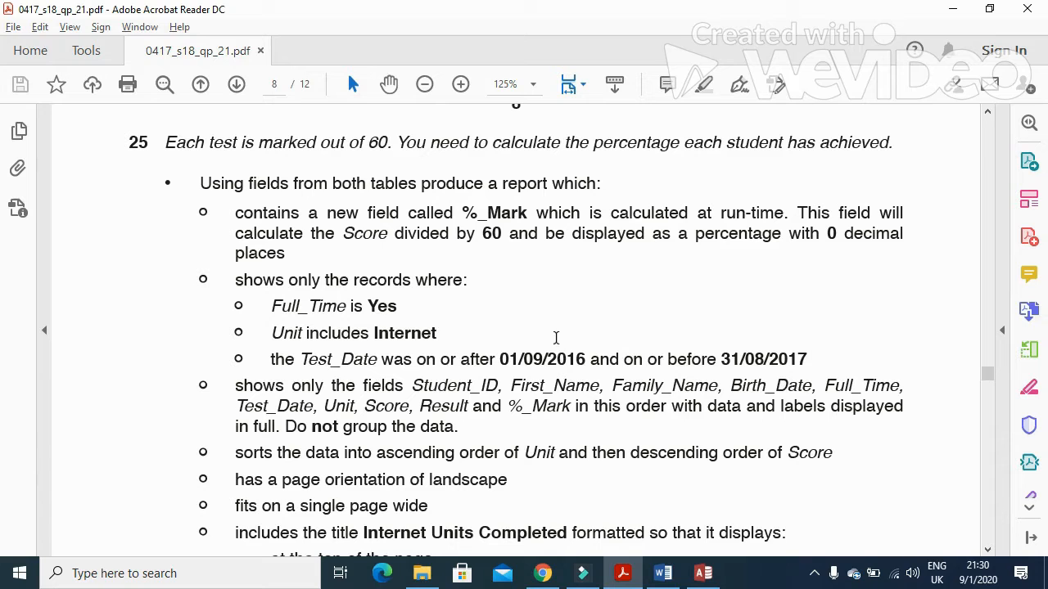
left_click_drag(421, 183, 525, 190)
left_click_drag(157, 142, 859, 159)
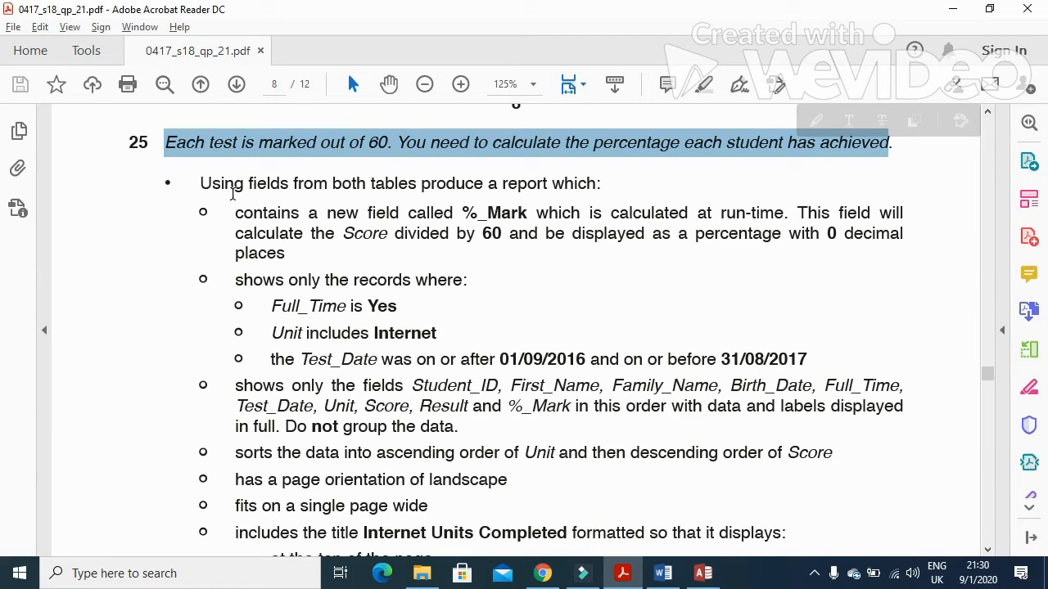
left_click(331, 185)
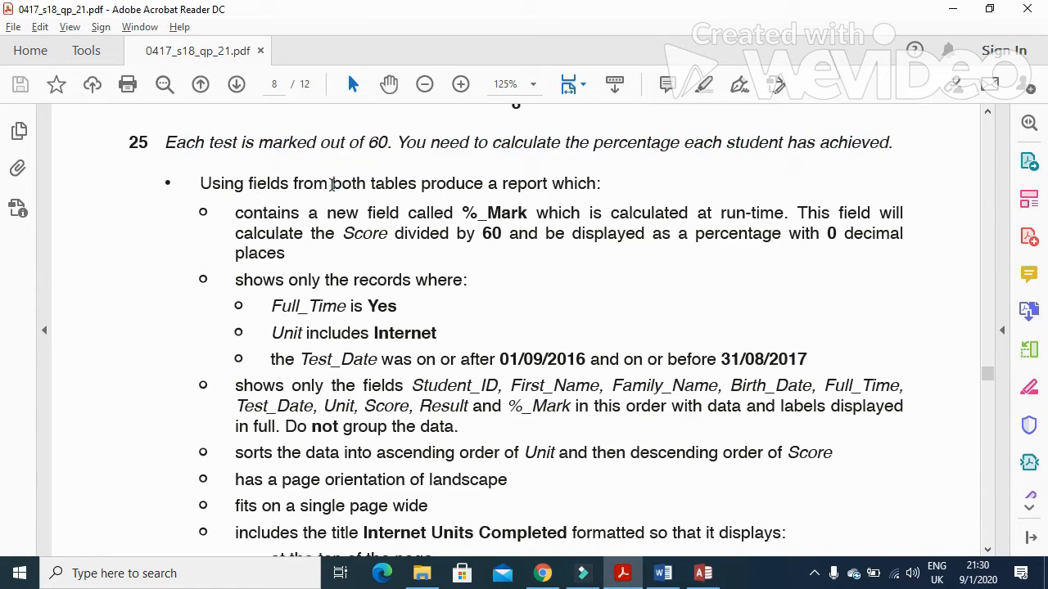
left_click_drag(331, 185, 416, 185)
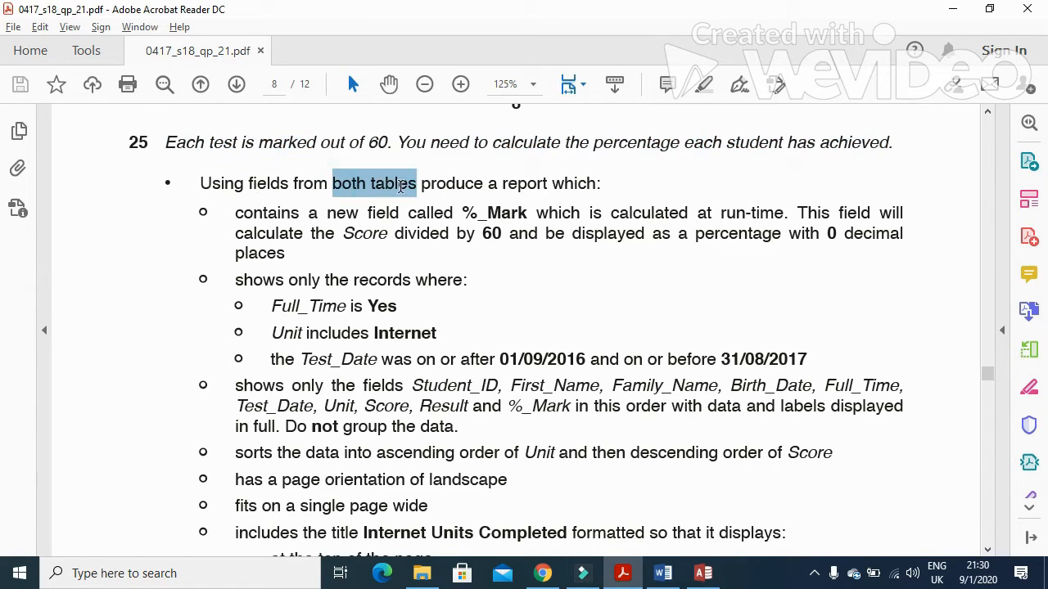
left_click(710, 574)
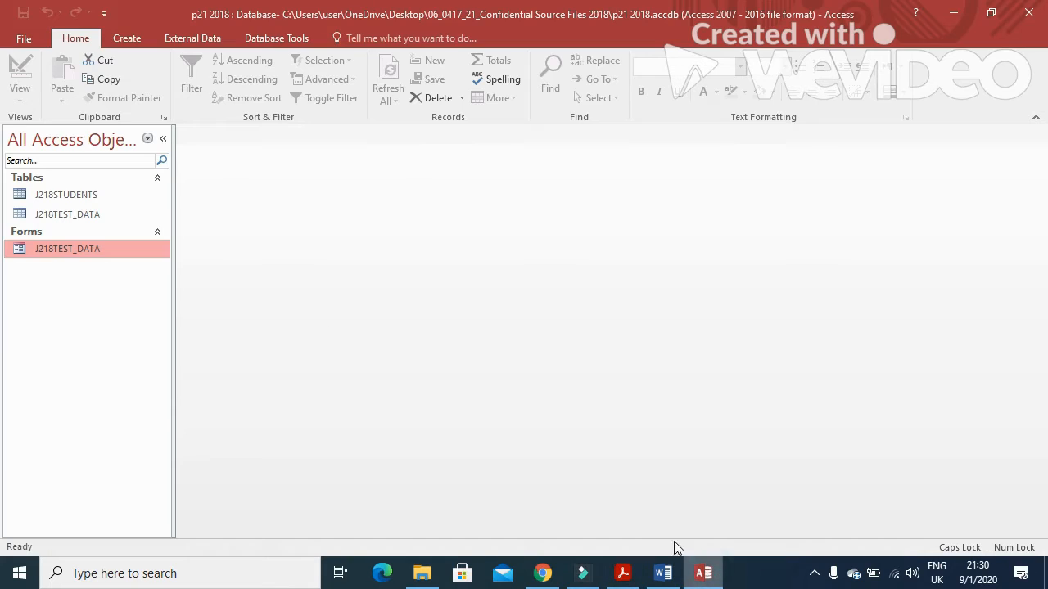
Step: Start a Simple Query Wizard query with all fields from J218STUDENTS and J218TEST_DATA
left_click(127, 39)
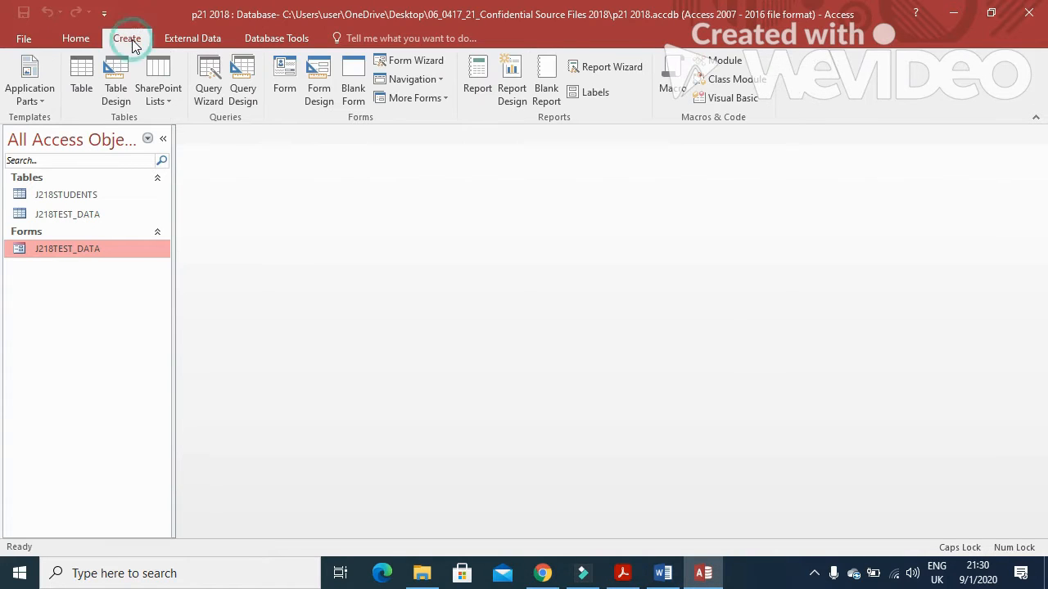
left_click(210, 84)
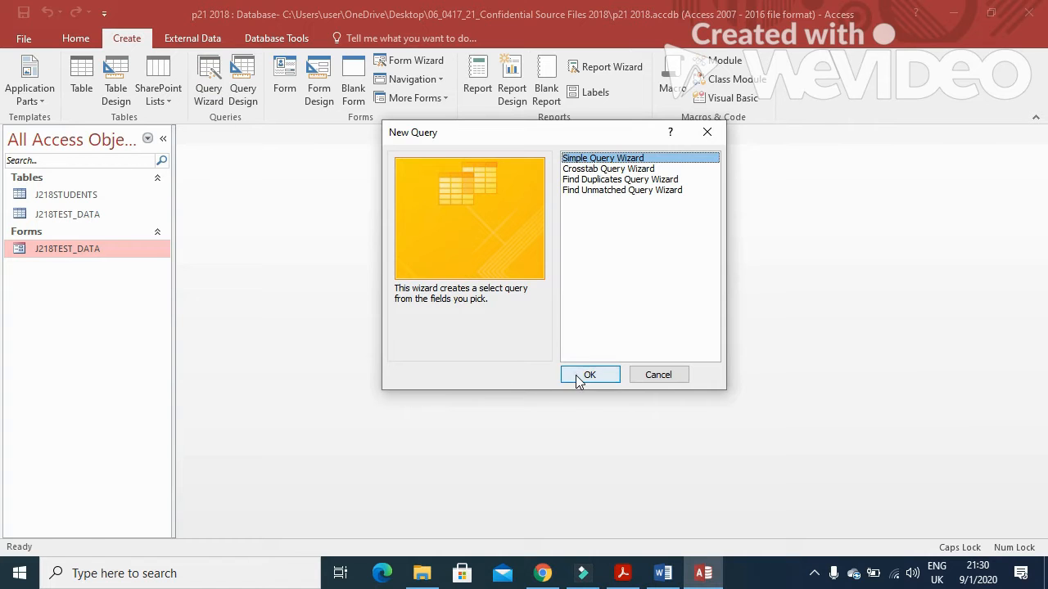
left_click(588, 375)
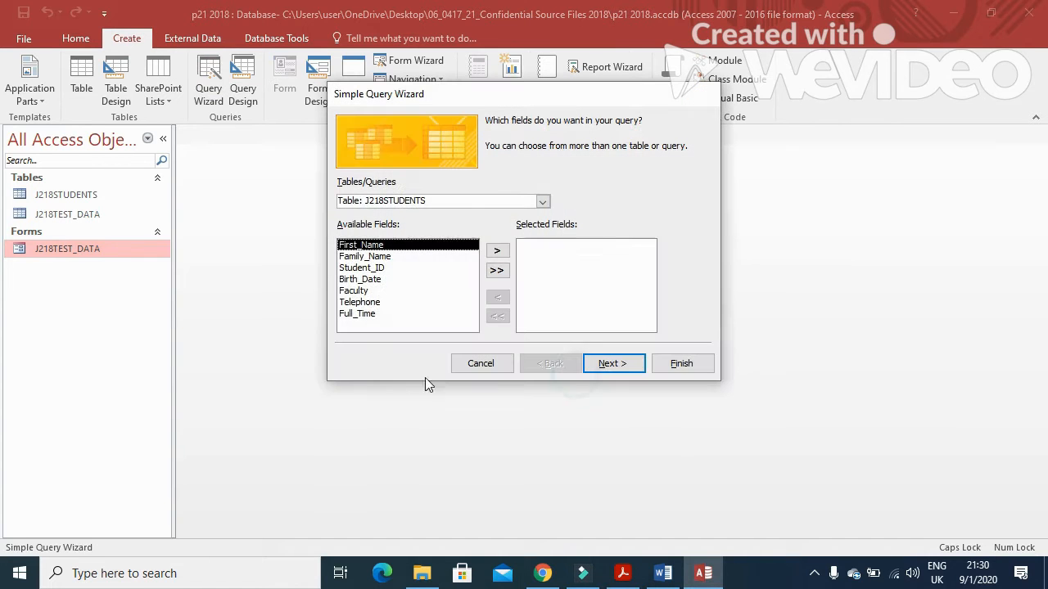
left_click(496, 270)
left_click(544, 201)
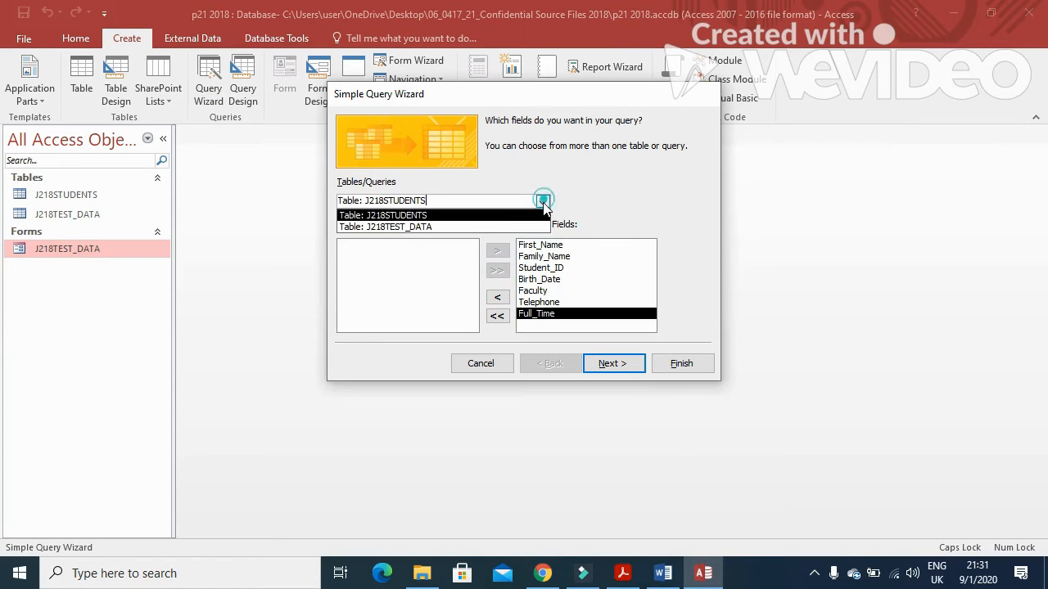
left_click(426, 228)
left_click(496, 271)
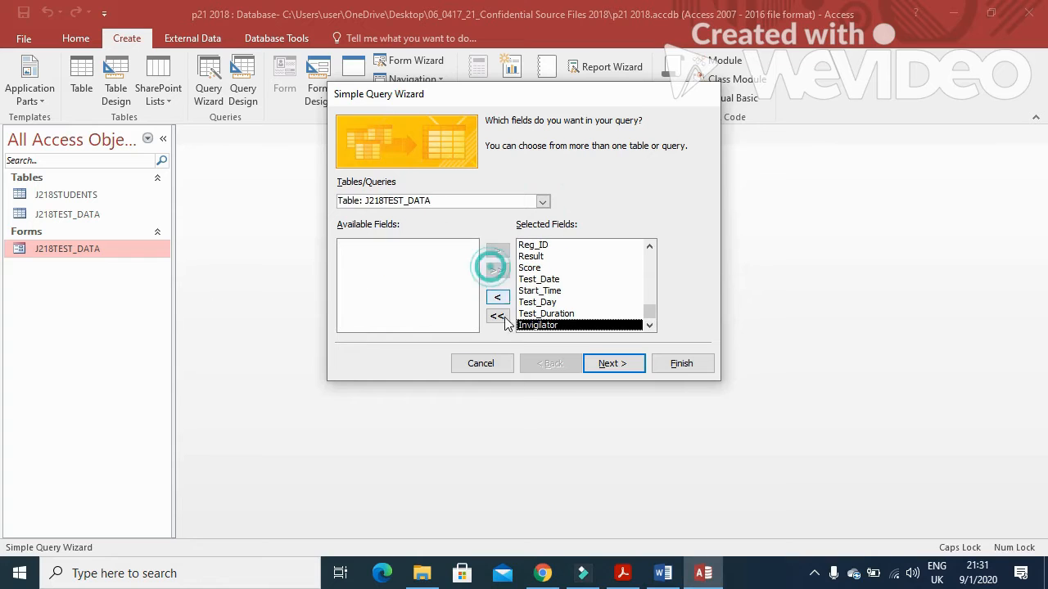
Step: Title the query '25' and finish the wizard in design view
left_click(612, 364)
left_click(612, 364)
left_click(516, 276)
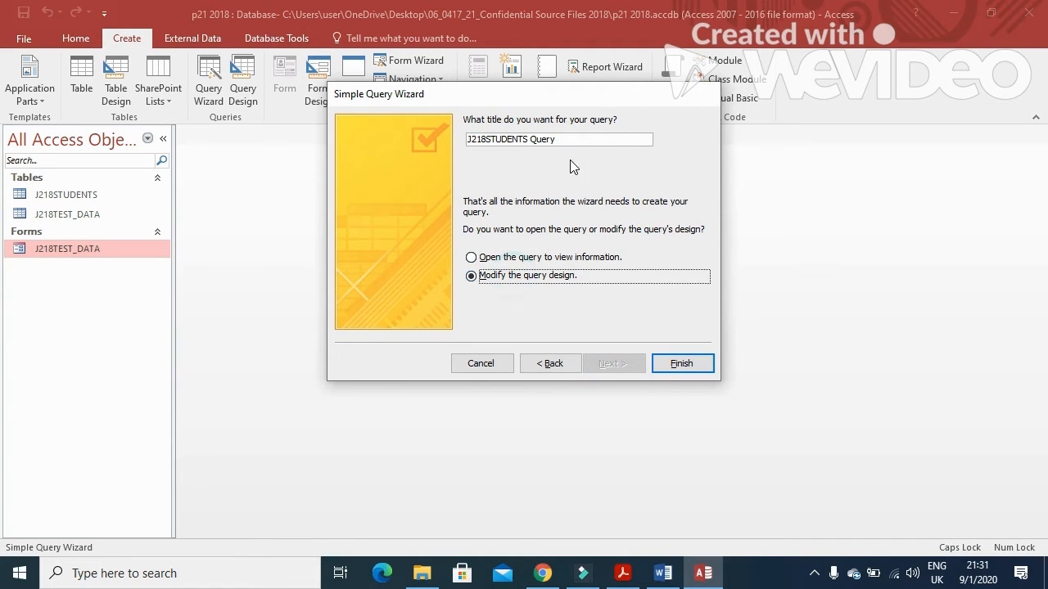
left_click_drag(565, 139, 389, 117)
type("25")
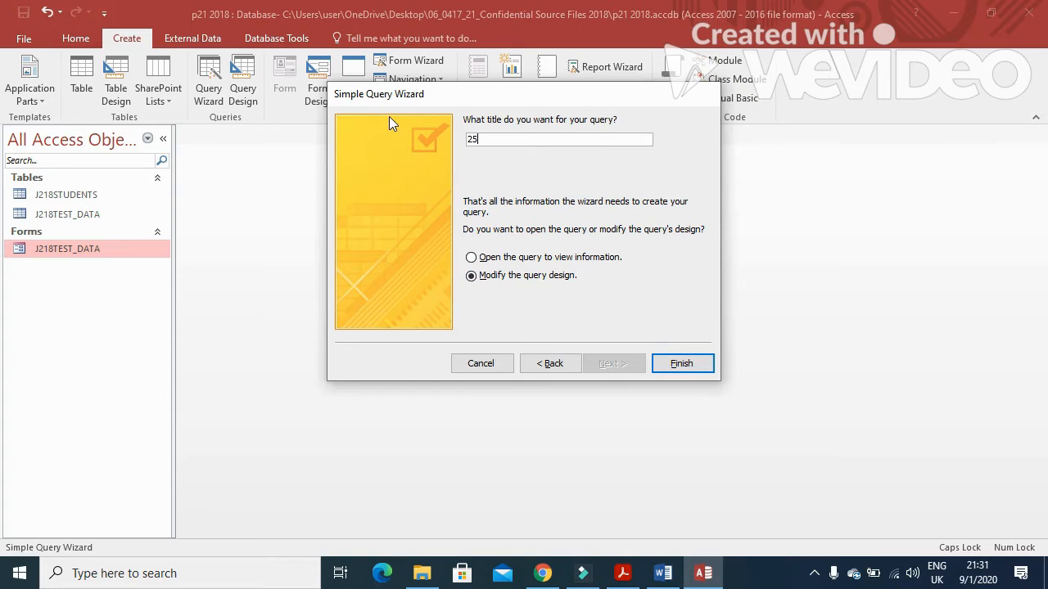
left_click(662, 370)
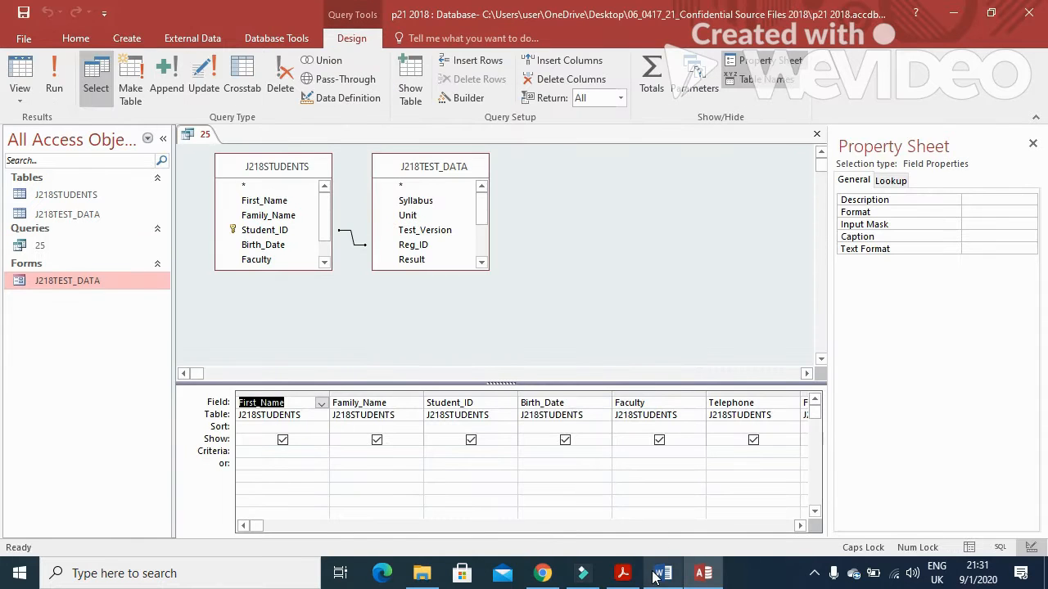
Step: Check the %_Mark requirement, then open Expression Builder on query 25's first empty column
left_click(624, 574)
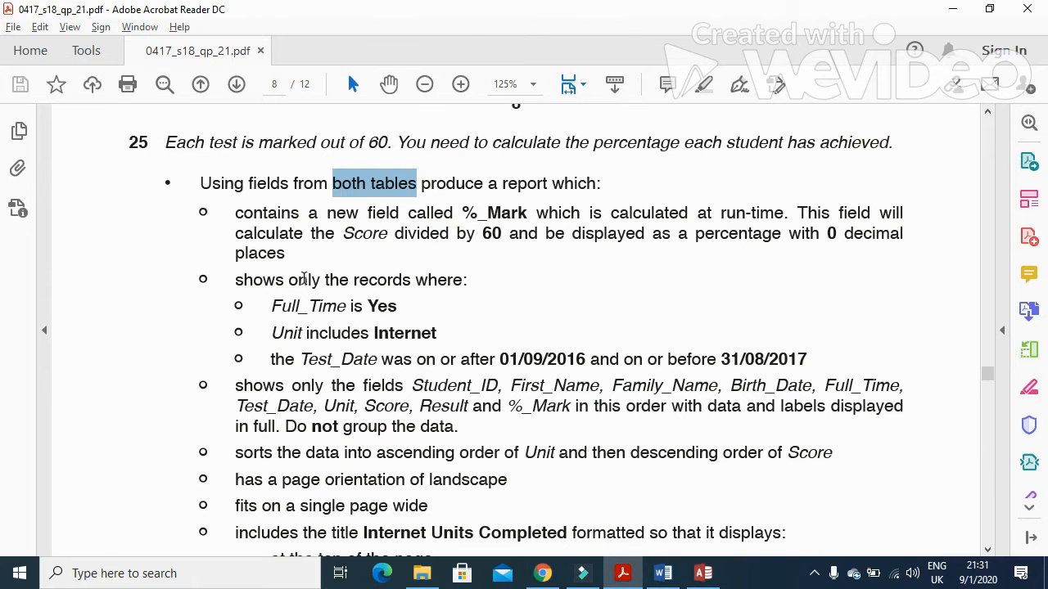
left_click_drag(236, 213, 512, 214)
left_click(609, 575)
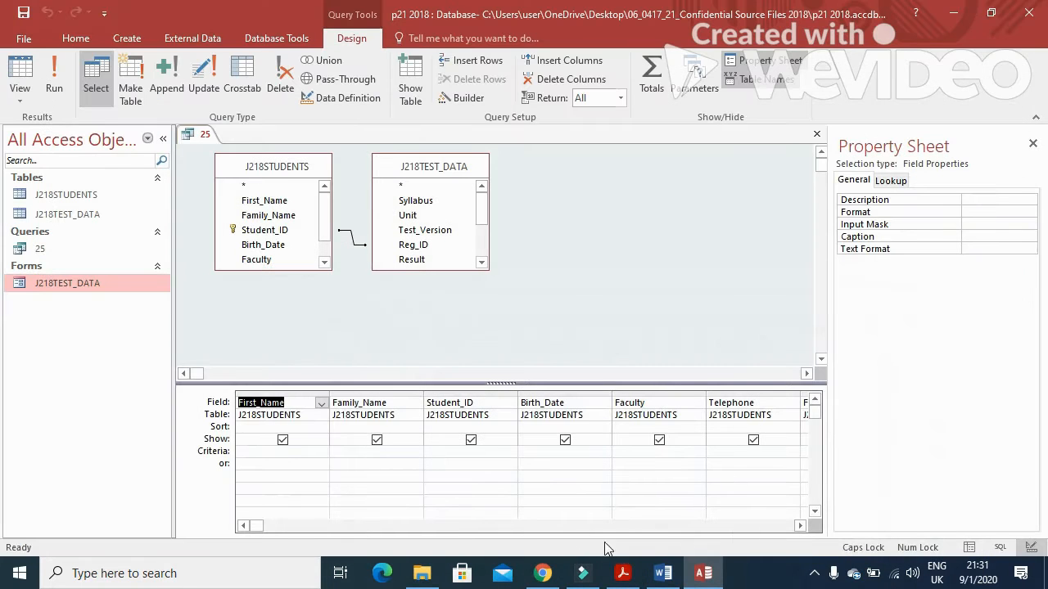
left_click_drag(800, 525, 799, 526)
left_click(336, 401)
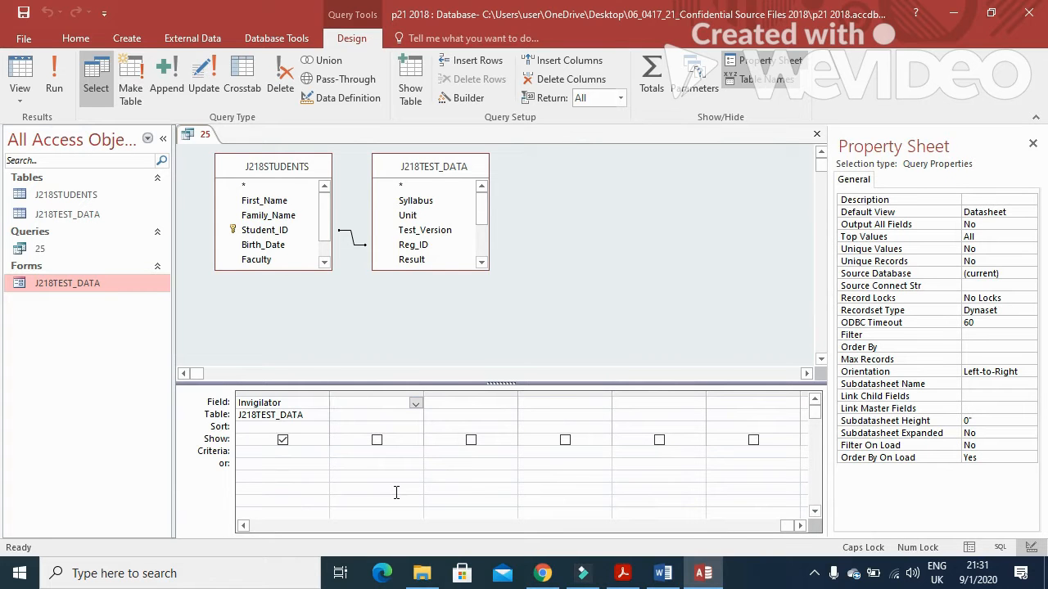
left_click(469, 108)
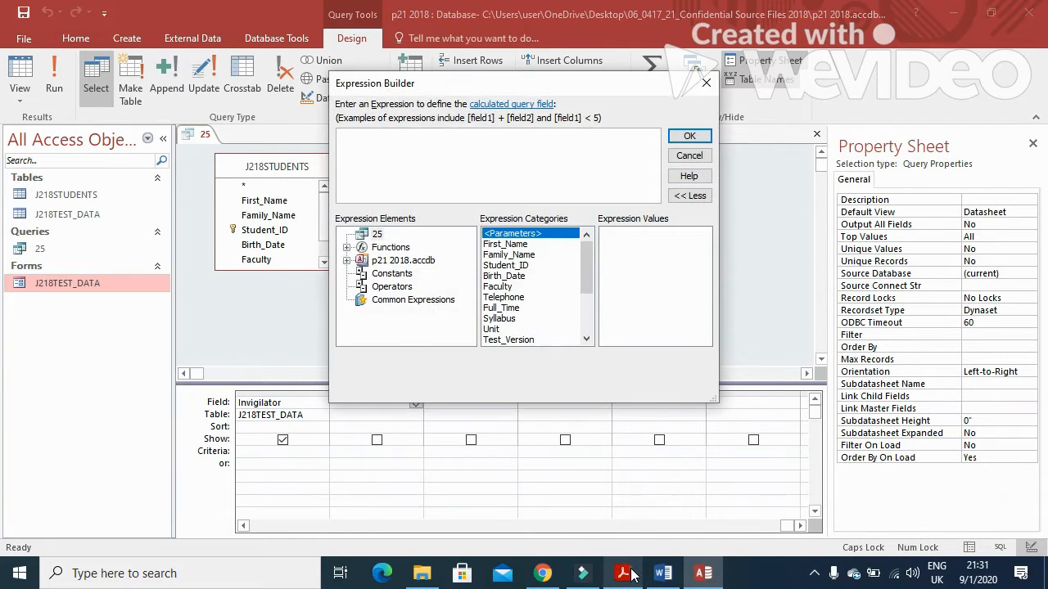
left_click(622, 573)
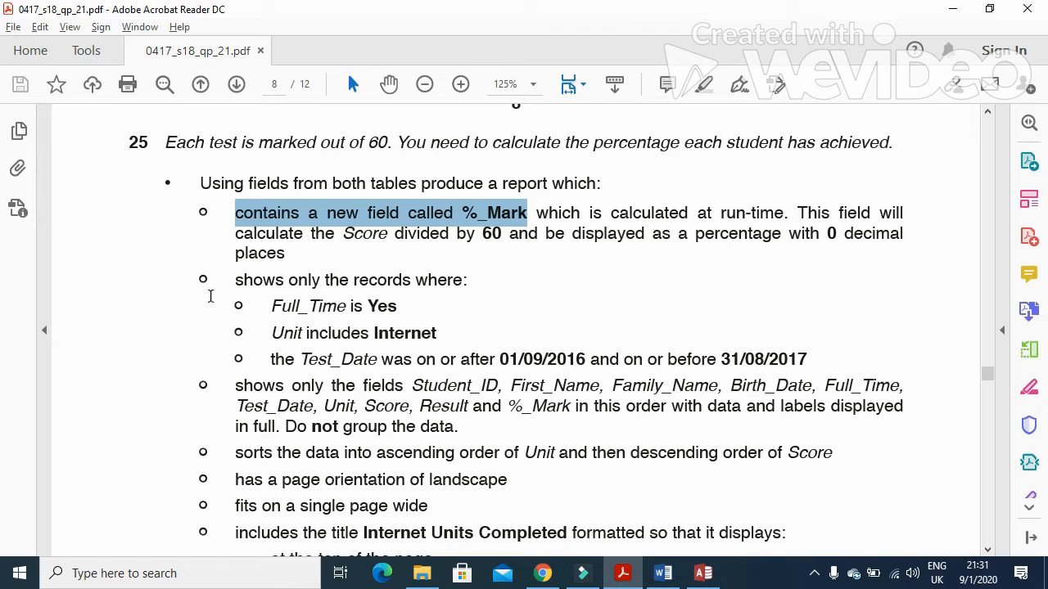
Step: Add the calculated field %_Mark: [Score]/60 to query 25, replacing the default Expr1 name
left_click(703, 573)
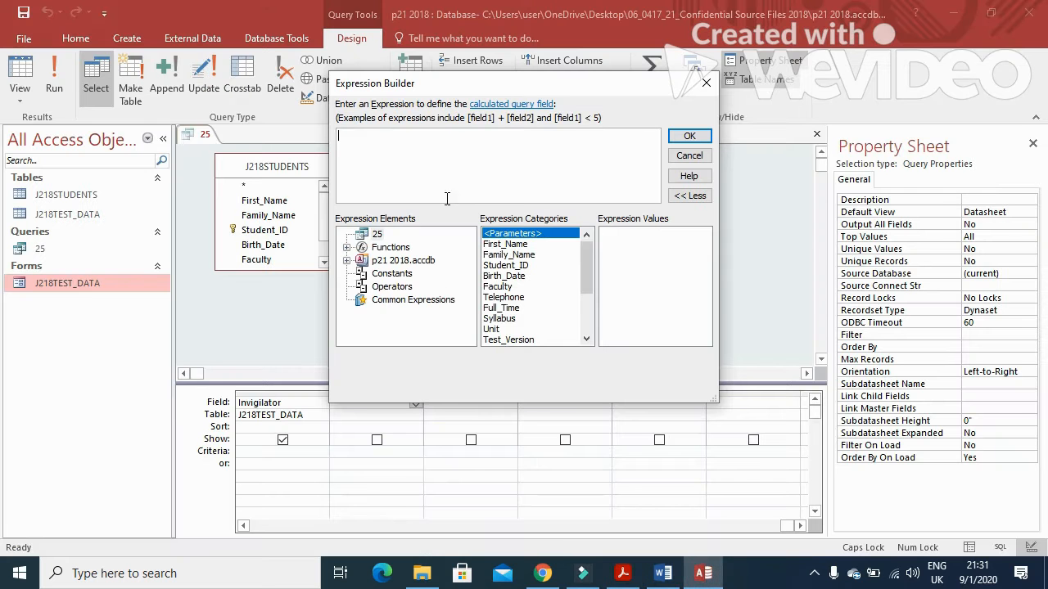
left_click(587, 339)
left_click(587, 339)
left_click(587, 339)
double_click(494, 319)
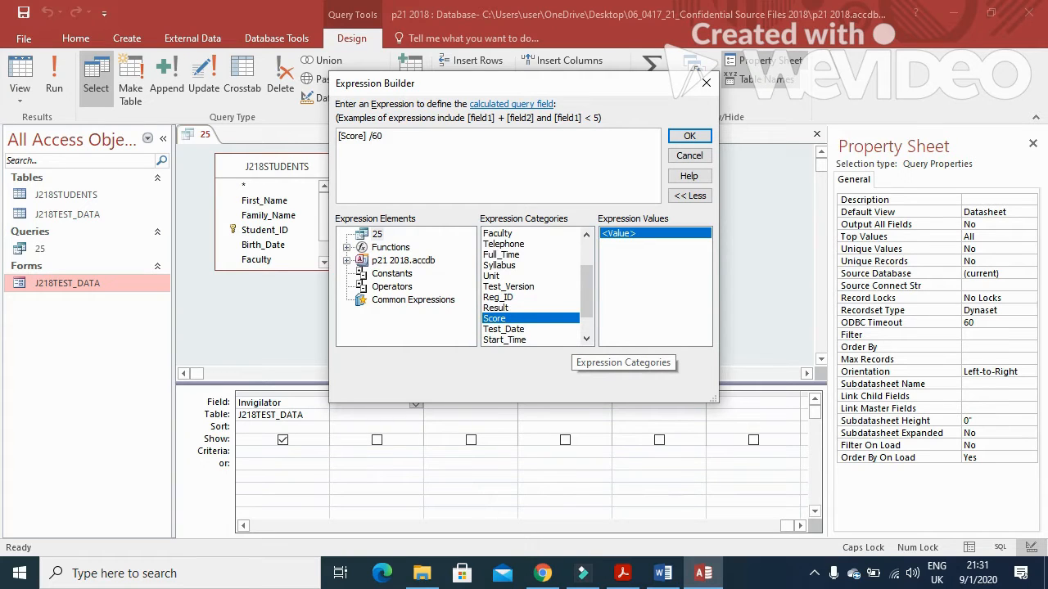
left_click(690, 135)
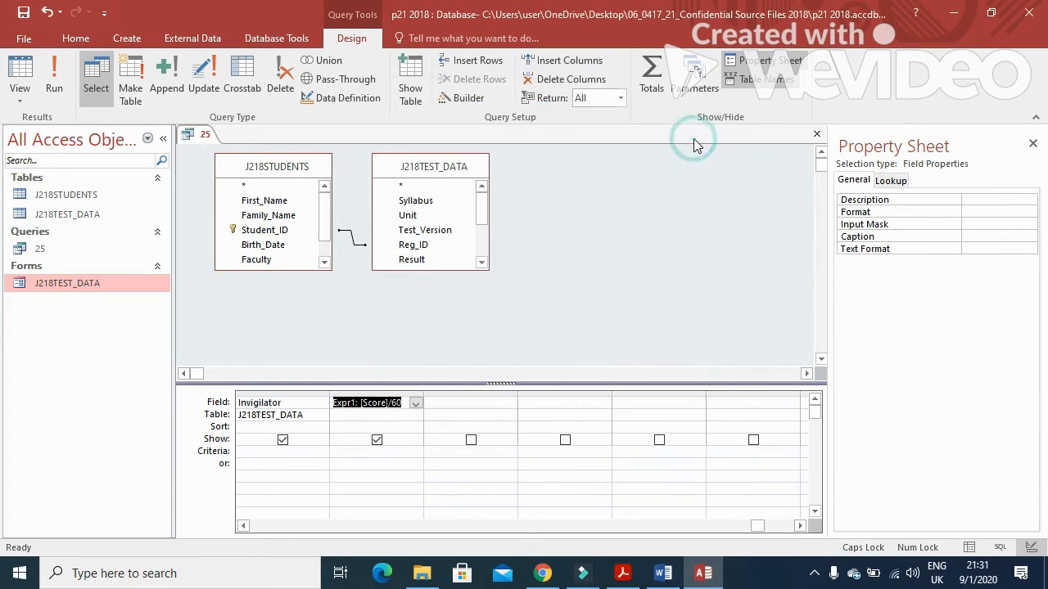
left_click_drag(357, 403, 329, 403)
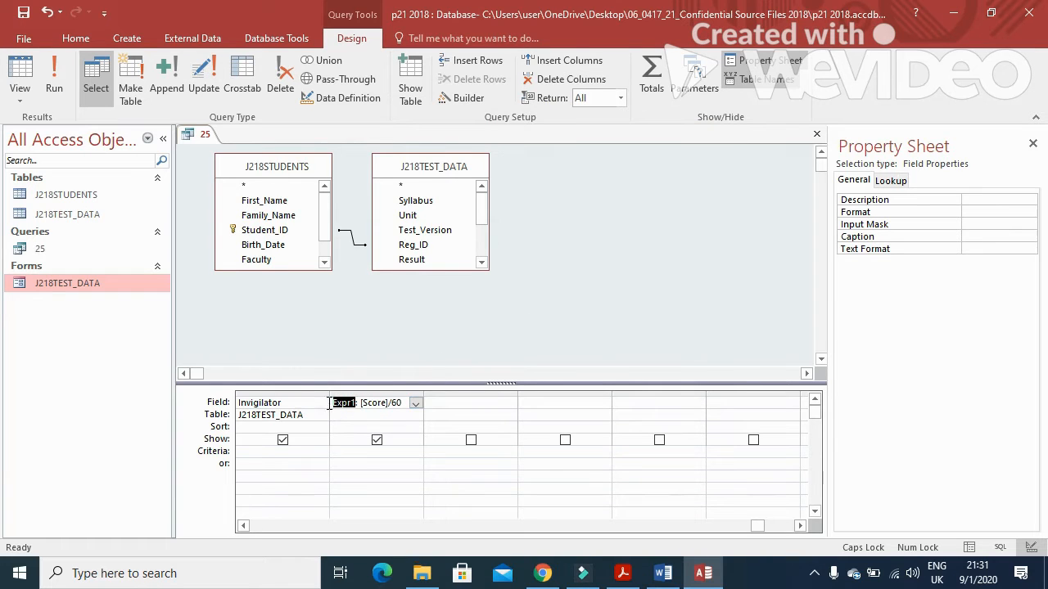
type("%_M")
key("Caps_Lock")
type("ark")
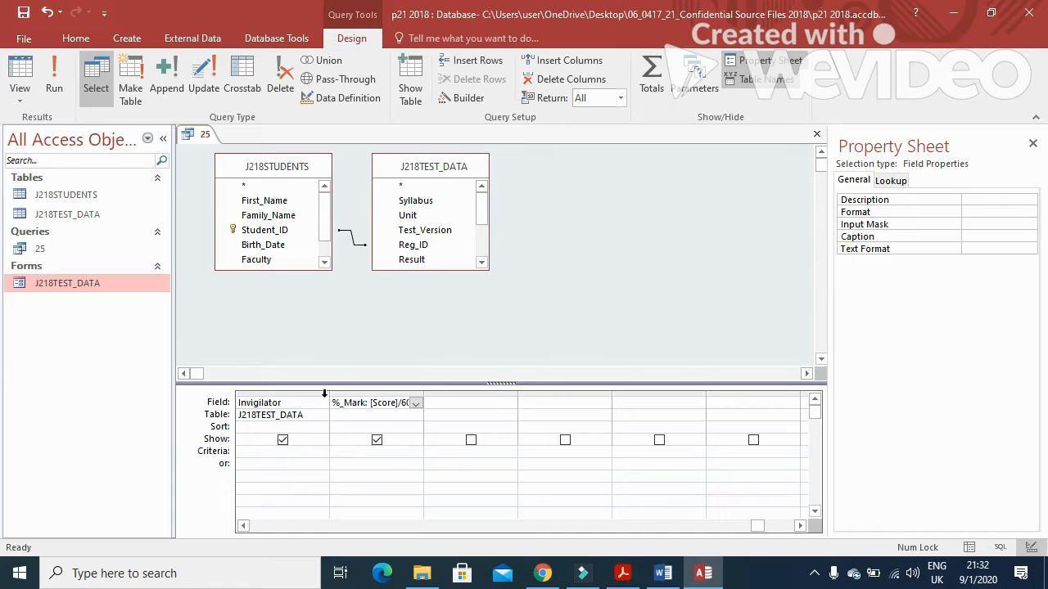
Step: Set the %_Mark field's Format to Percent and run the query to check the values
left_click(385, 418)
left_click(382, 411)
left_click(382, 404)
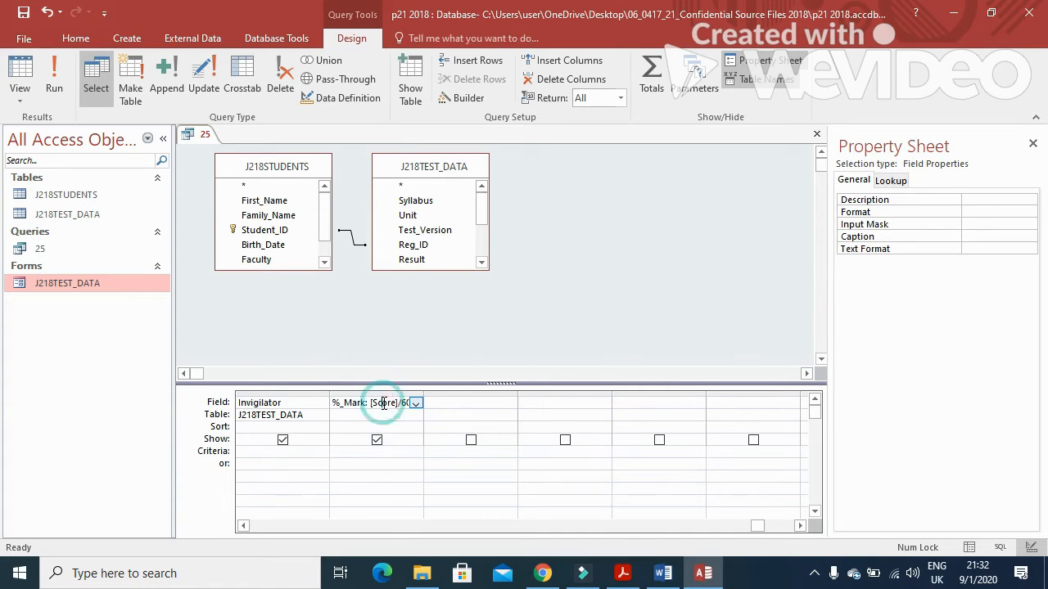
left_click(1034, 211)
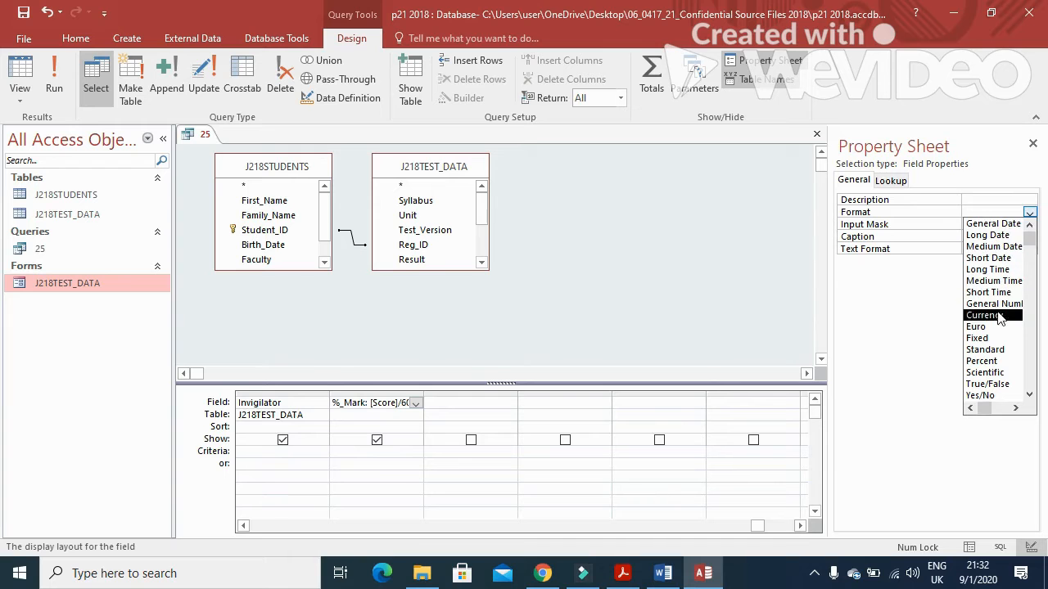
left_click(988, 361)
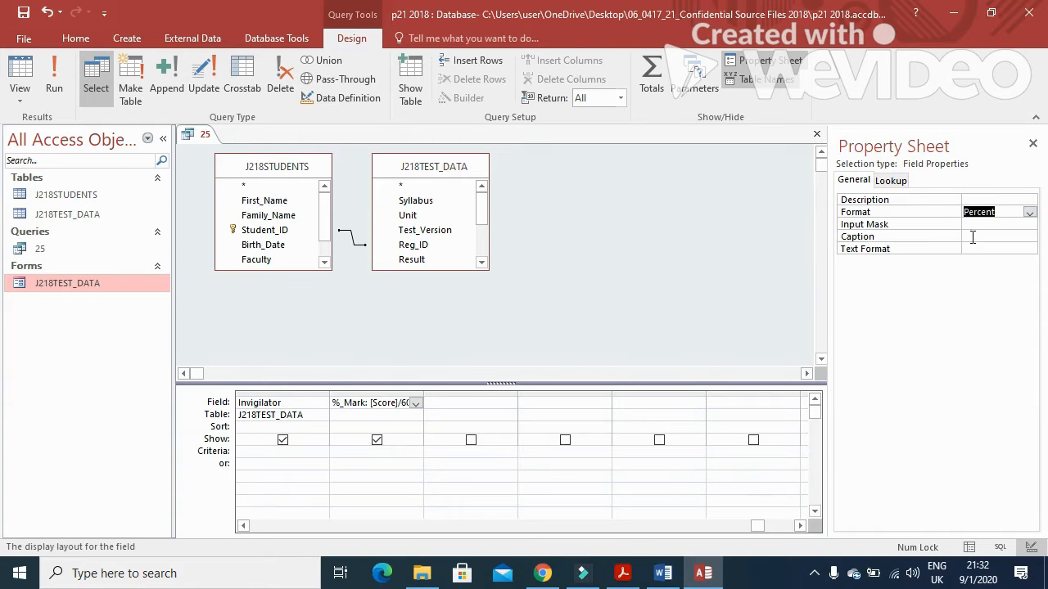
left_click(54, 78)
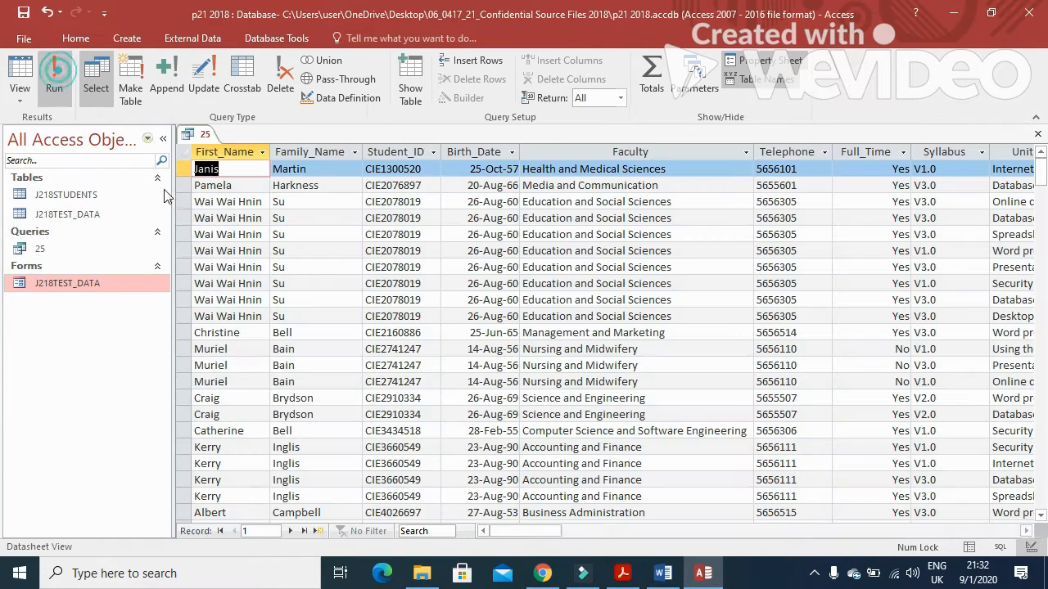
left_click_drag(516, 533, 769, 528)
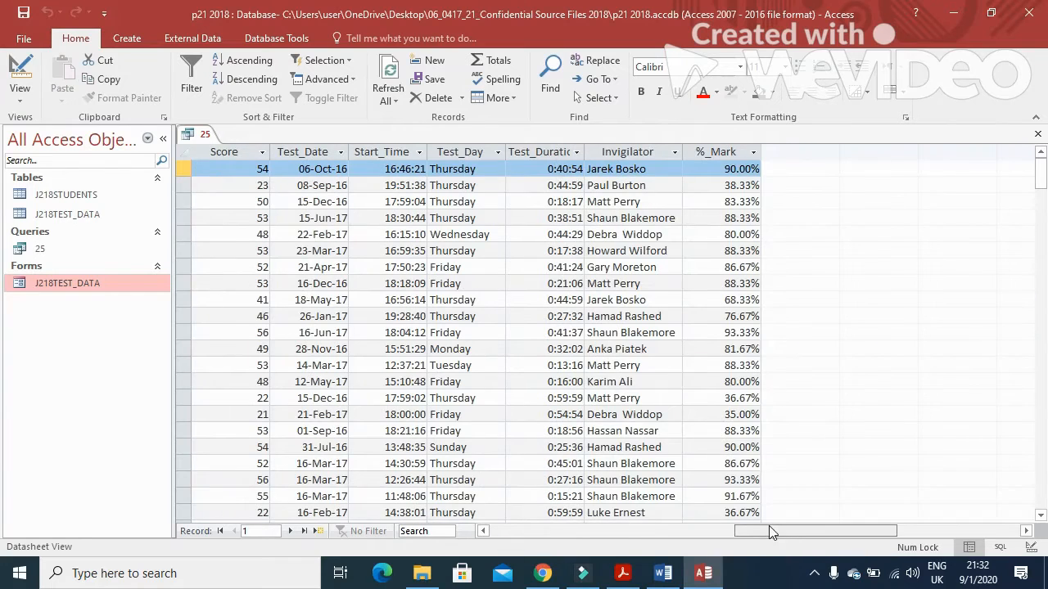
Step: Set %_Mark to 0 decimal places, recheck the results and review the task requirements
left_click(19, 65)
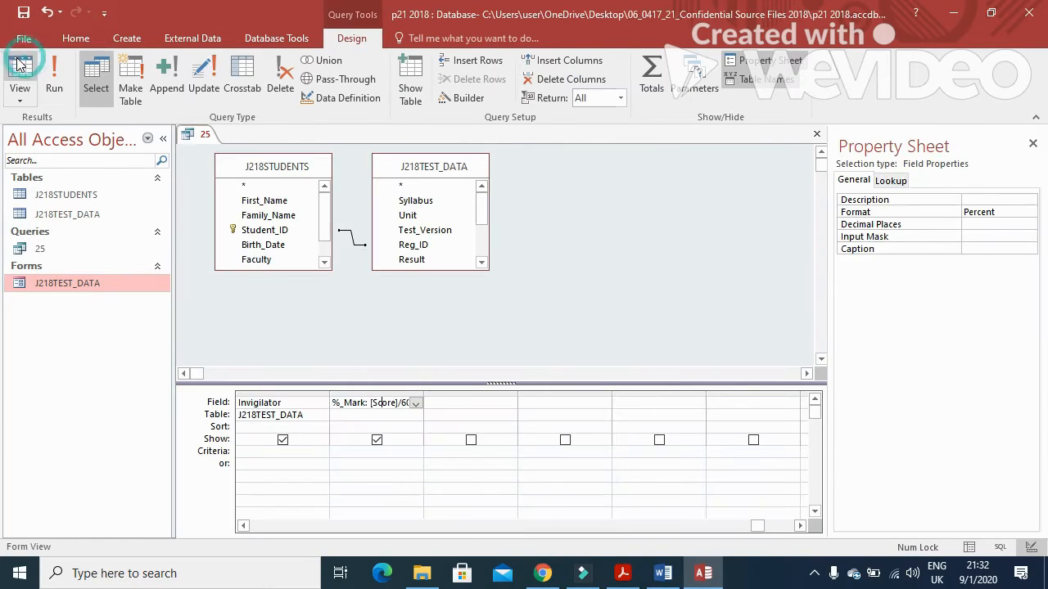
left_click(986, 225)
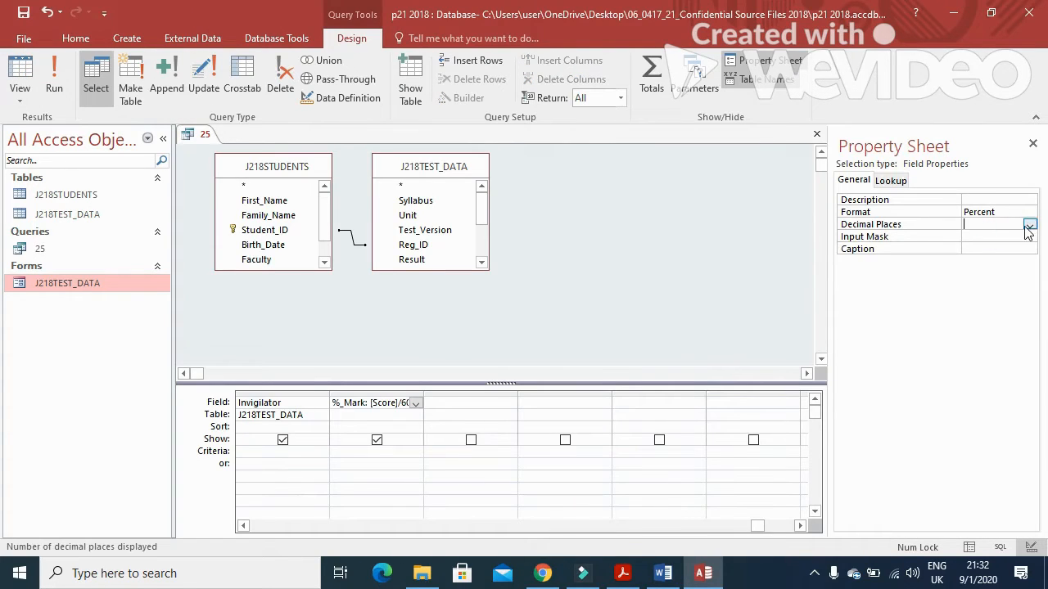
left_click(1028, 225)
left_click(991, 247)
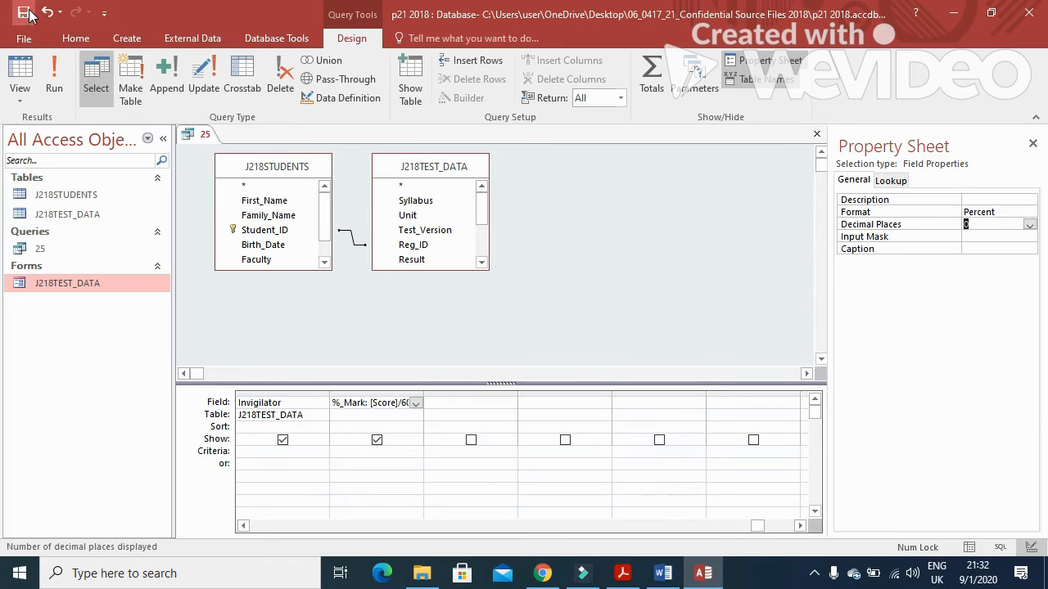
left_click(20, 74)
left_click_drag(559, 531, 802, 538)
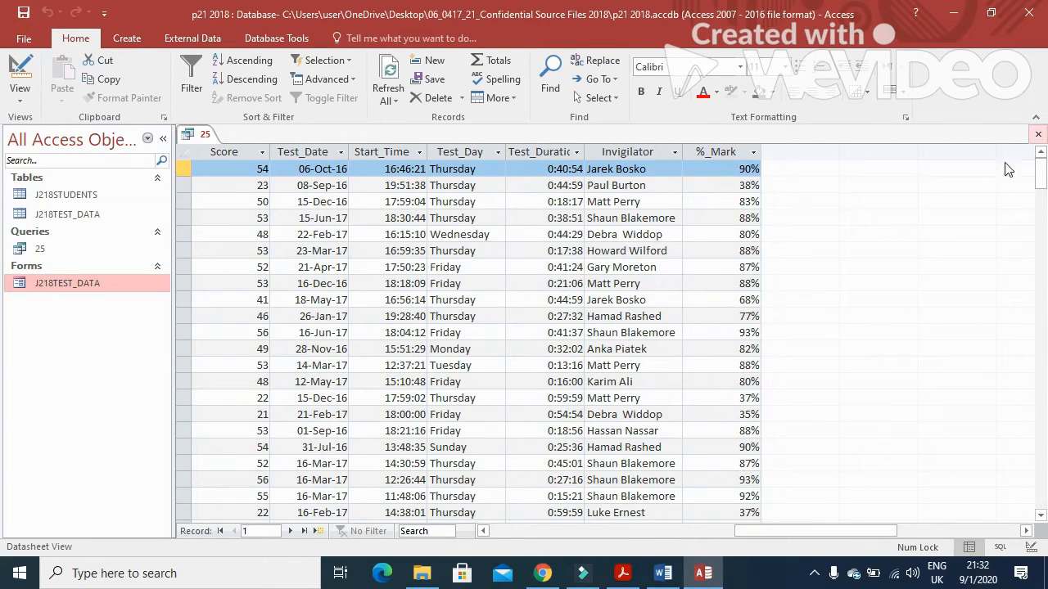
left_click(562, 531)
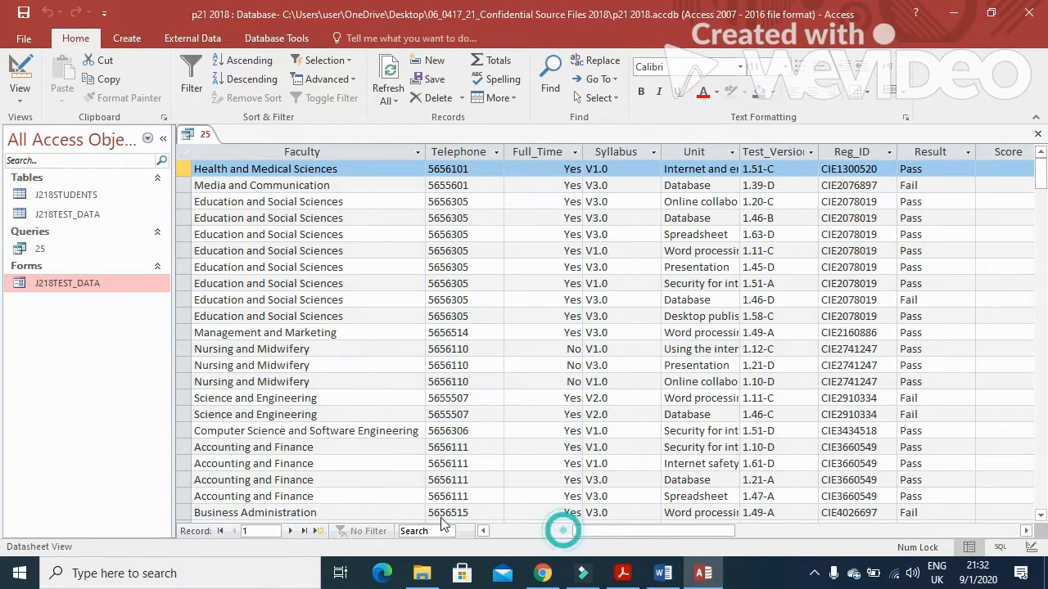
left_click(19, 73)
left_click(622, 573)
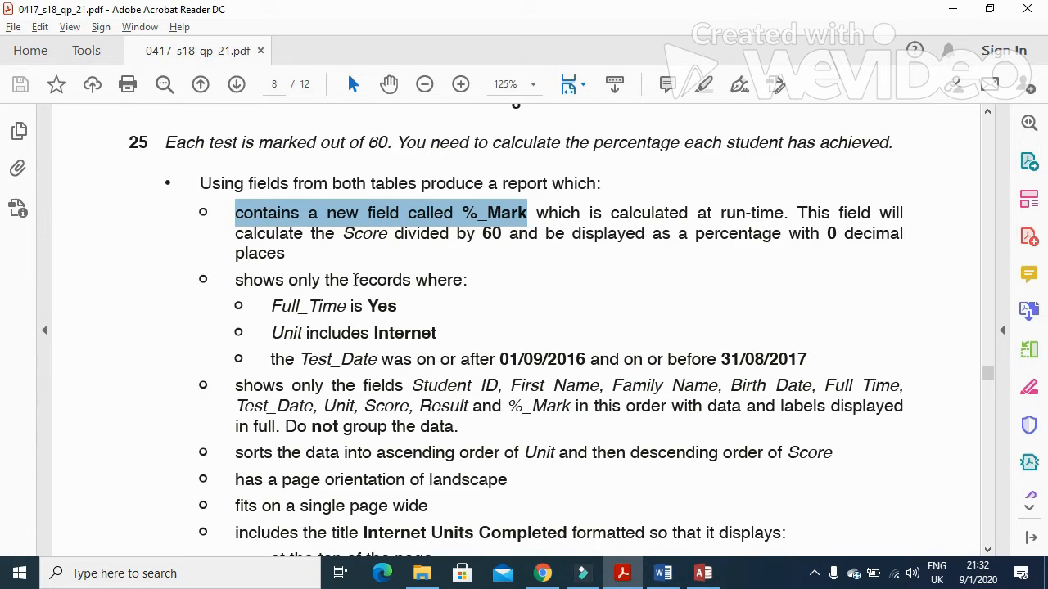
left_click(621, 573)
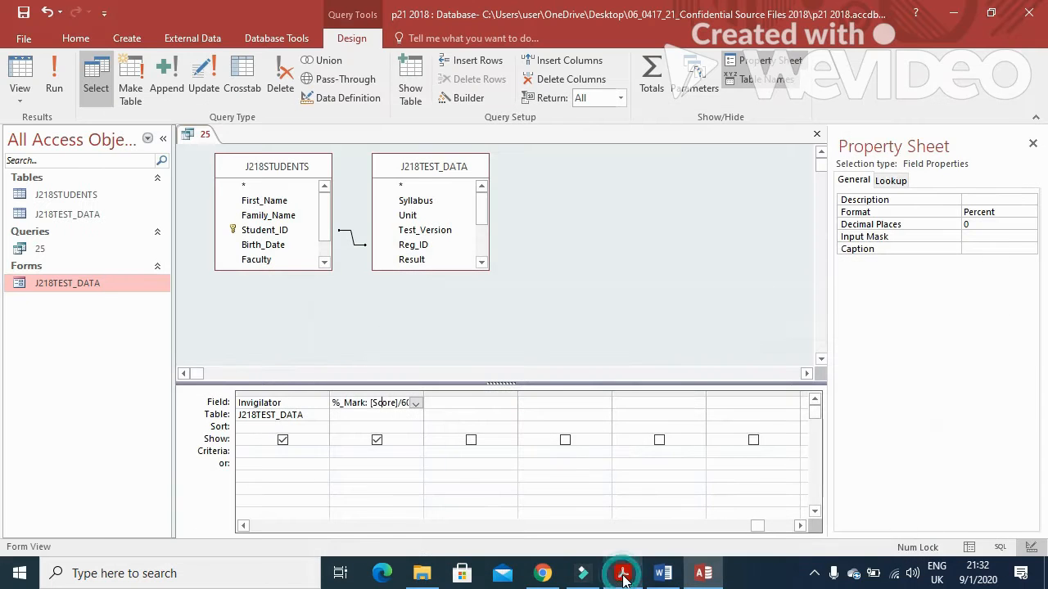
Step: Enter criteria Yes under Full_Time and *internet* under Unit
left_click_drag(243, 525, 243, 526)
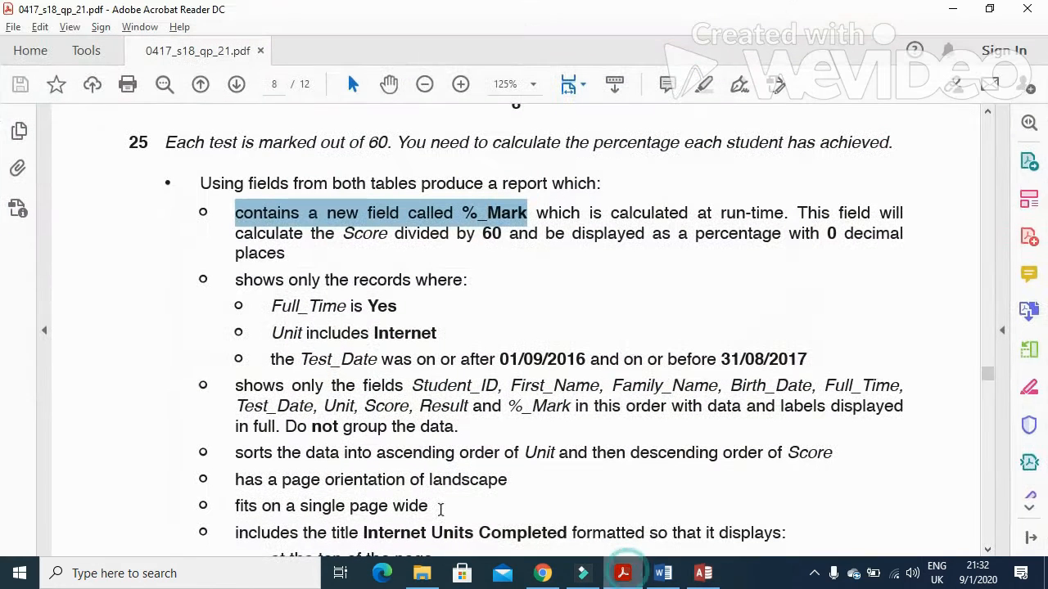
left_click(622, 573)
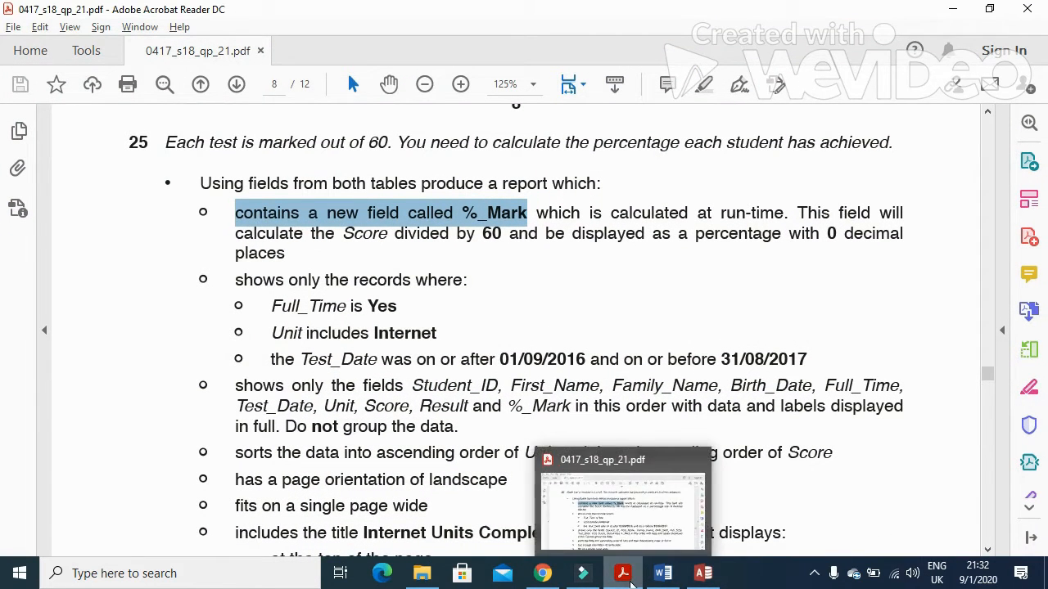
left_click(703, 572)
left_click(243, 525)
left_click(243, 526)
left_click(243, 525)
left_click(243, 525)
left_click(243, 526)
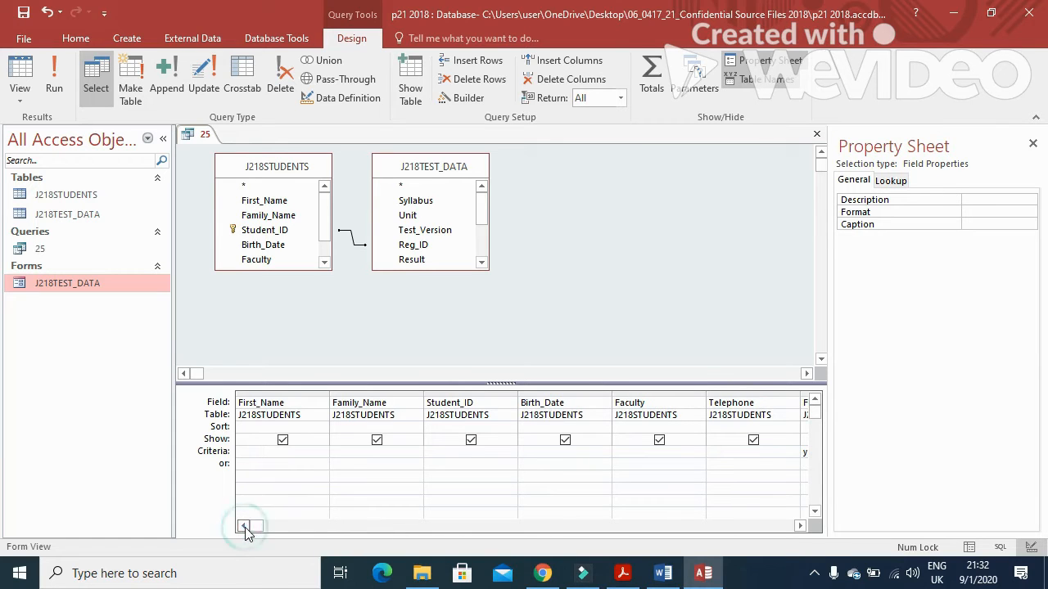
left_click(800, 525)
left_click(800, 526)
left_click(799, 525)
left_click(799, 525)
left_click(799, 526)
left_click(542, 460)
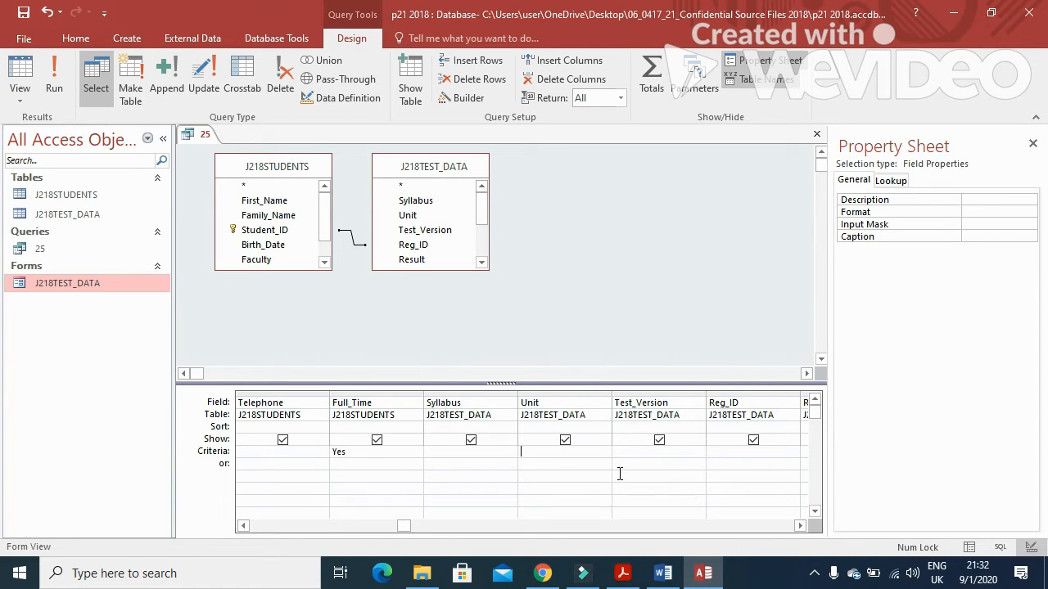
type("*internet*")
Step: Enter the Test_Date criteria between 1/9/2016 and 31/8/2017, checking the dates in the question paper
left_click(622, 573)
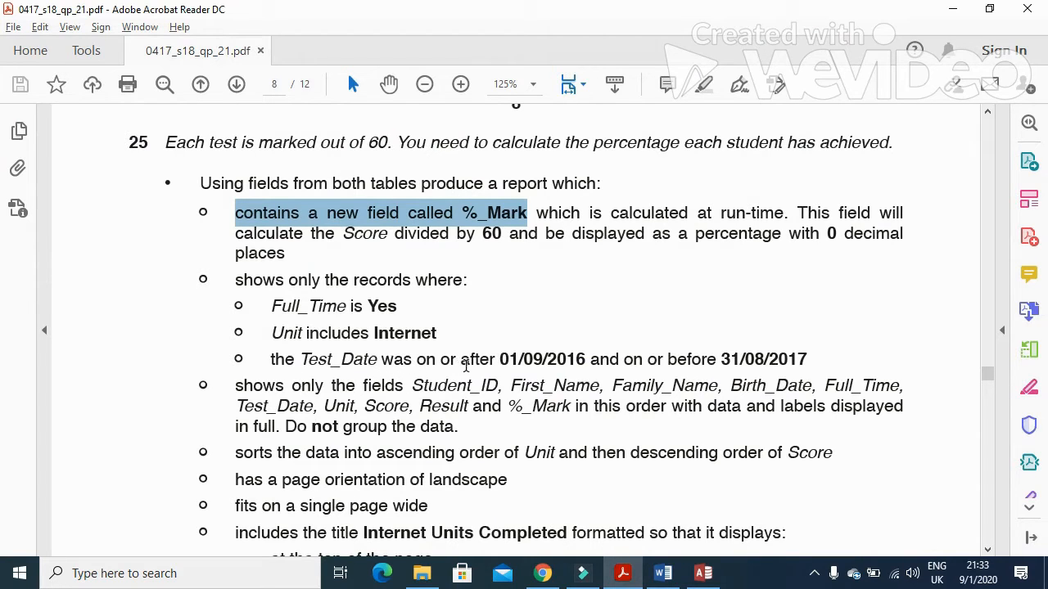
left_click_drag(499, 362, 586, 368)
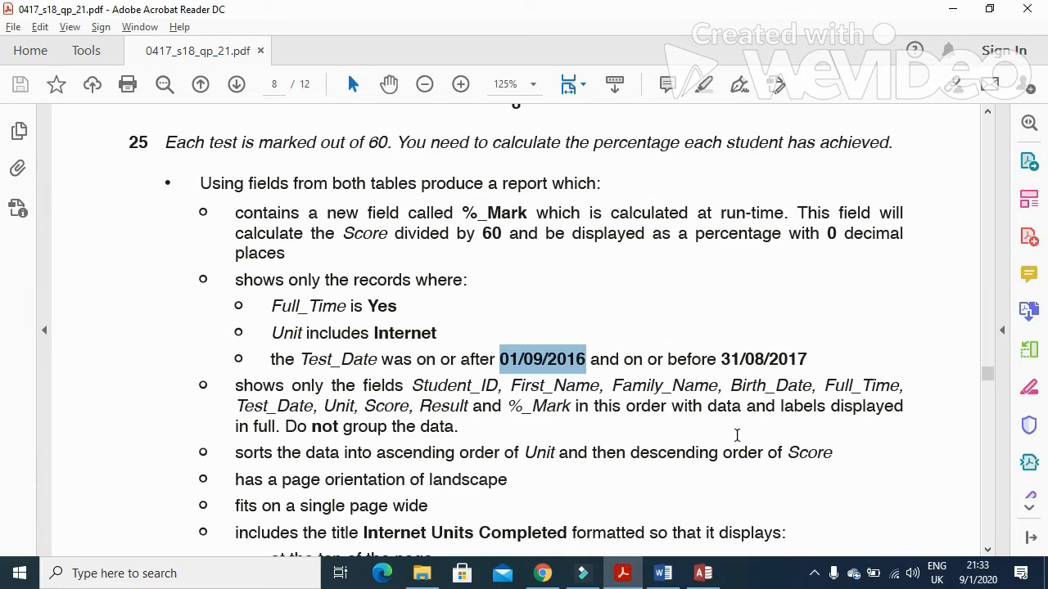
left_click(625, 573)
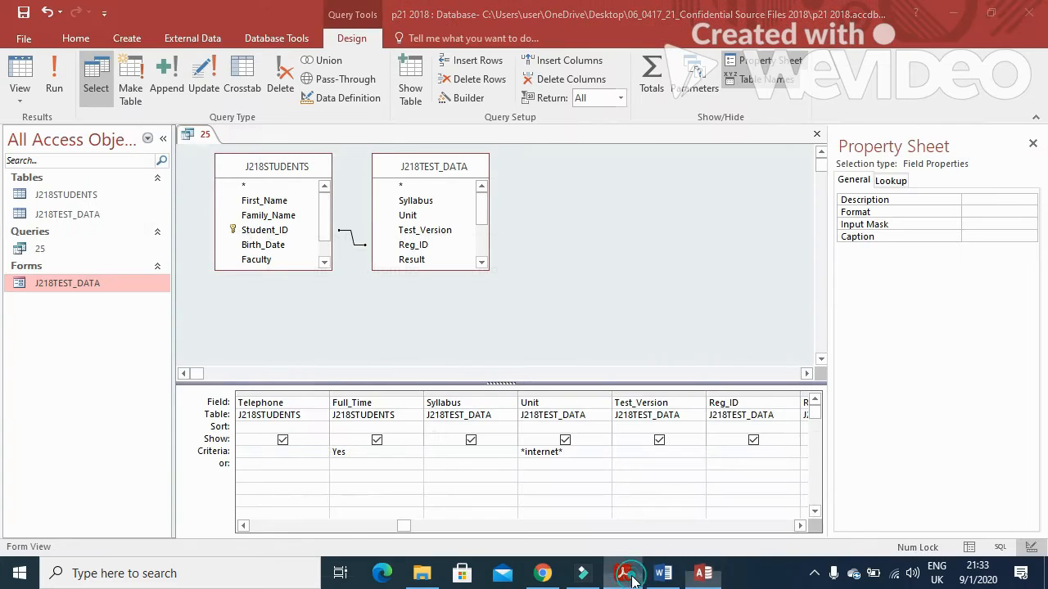
left_click(631, 577)
left_click(632, 578)
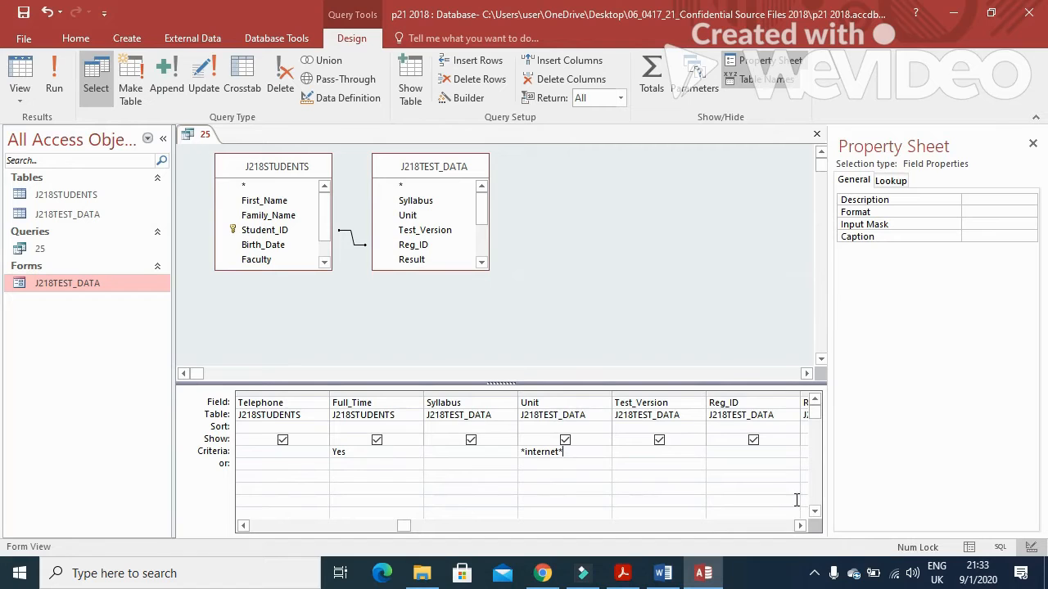
left_click(800, 525)
left_click(800, 525)
left_click(801, 525)
left_click(801, 525)
left_click(625, 451)
type("be")
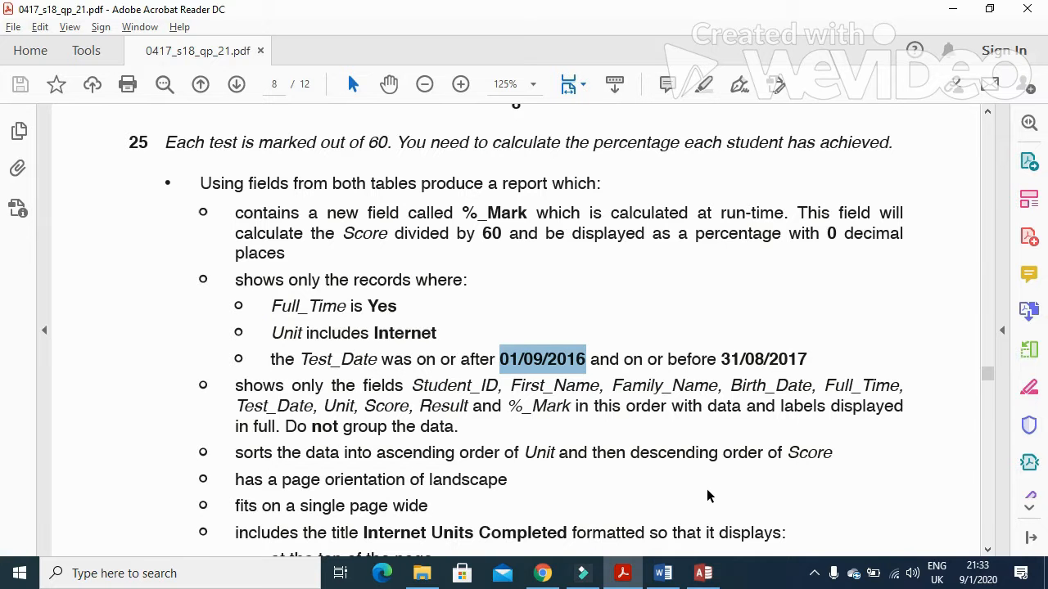
key("alt+Tab")
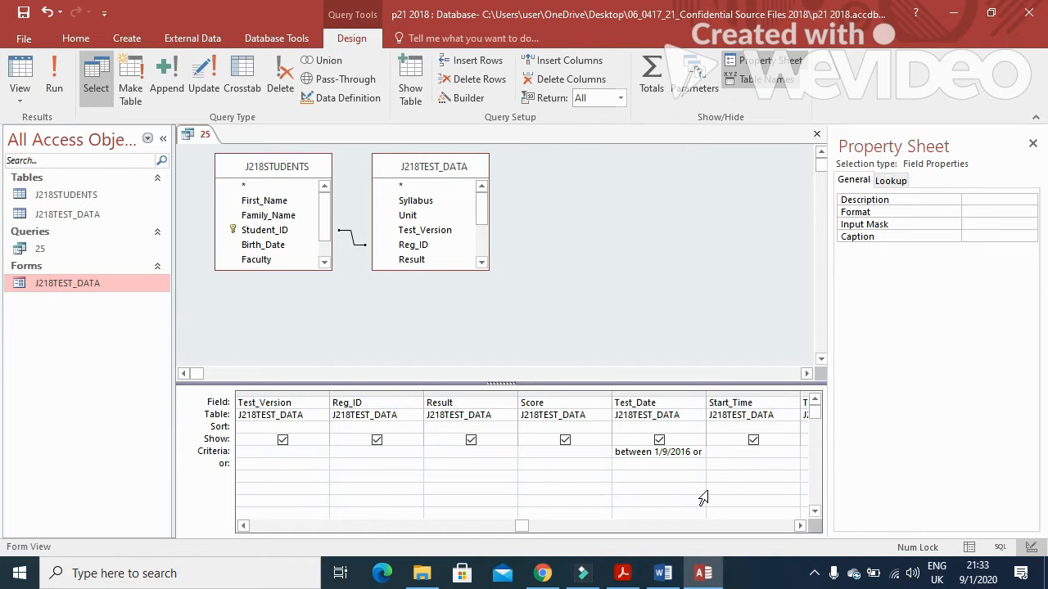
key("BackSpace")
type("and")
key("alt+Tab")
key("alt+Tab")
type("31/8/")
key("alt+Tab")
key("alt+Tab")
Step: Run query 25 with the new criteria and widen its result columns
left_click(54, 78)
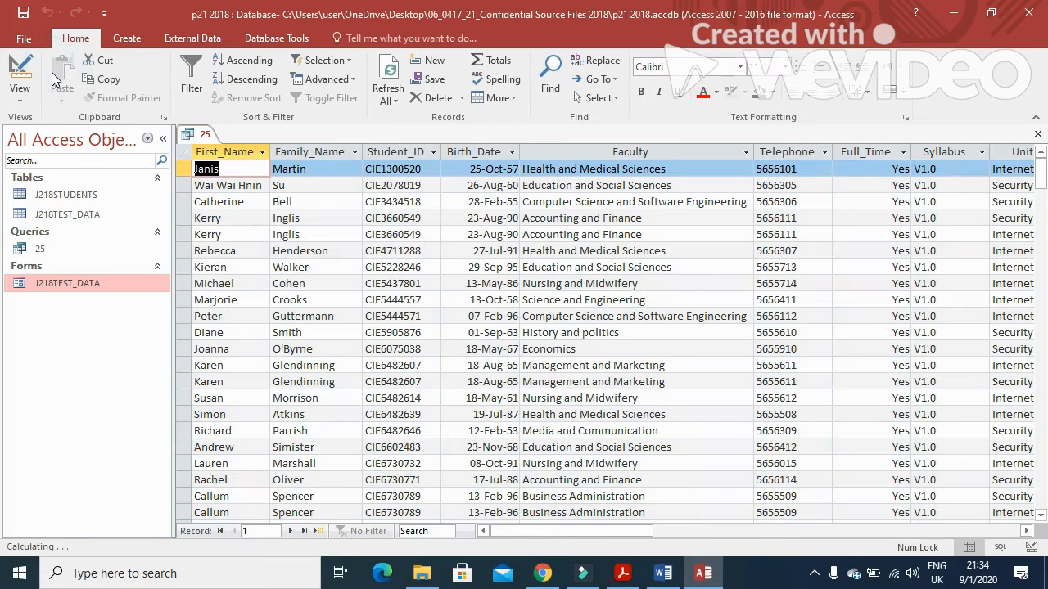
left_click(575, 531)
left_click_drag(578, 532, 621, 530)
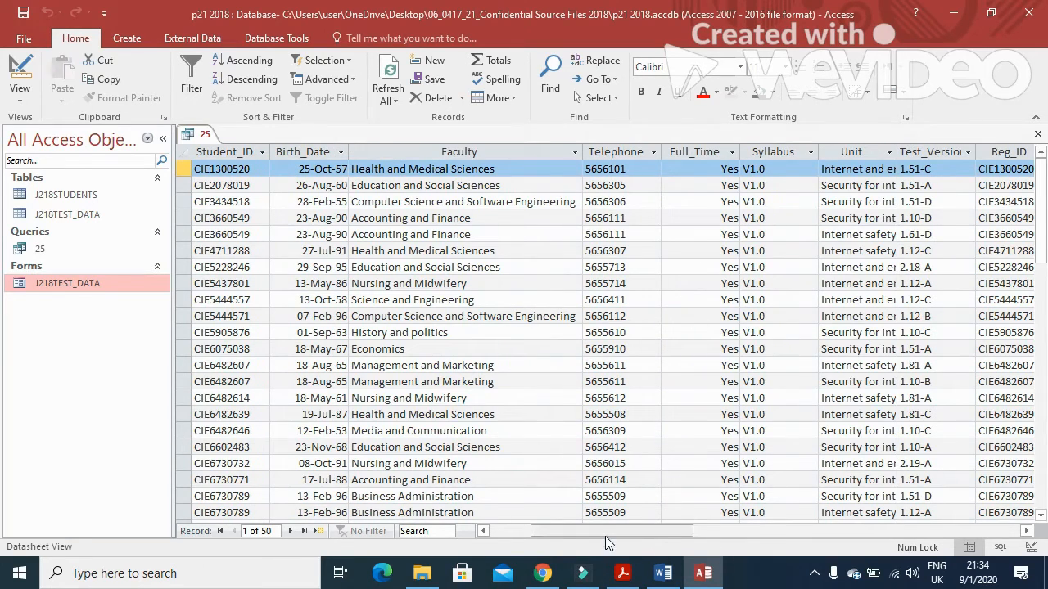
left_click_drag(605, 533, 650, 533)
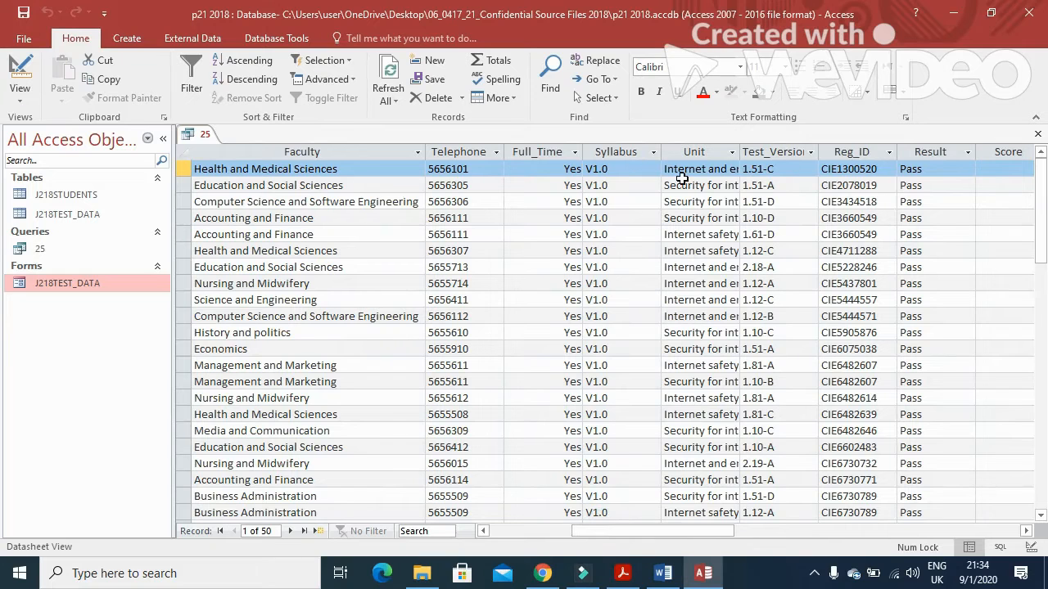
left_click_drag(669, 530, 709, 530)
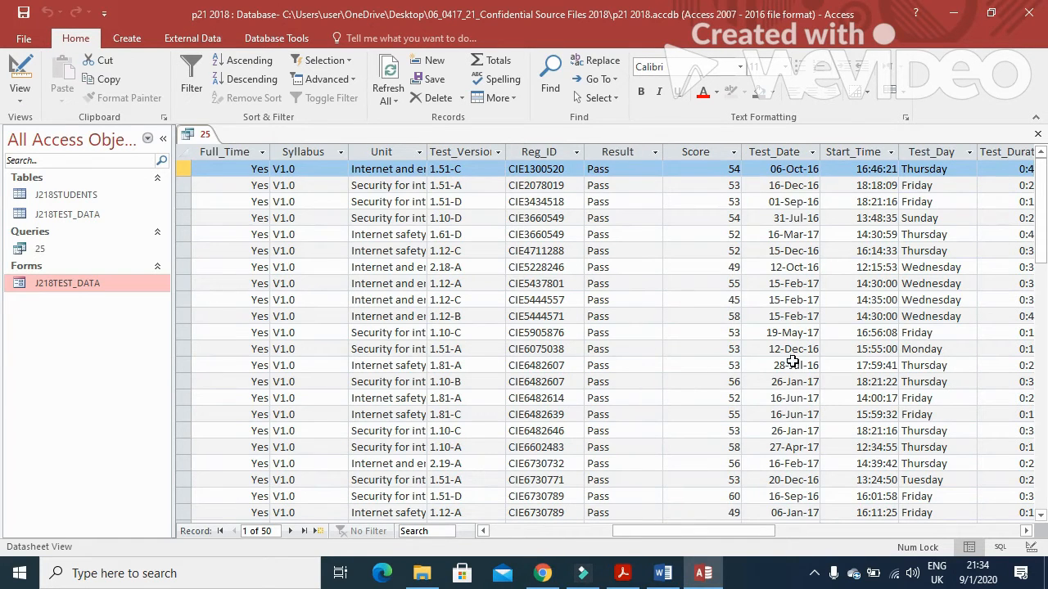
Step: Review the required report field order in the question paper, then return to the results
key("alt+Tab")
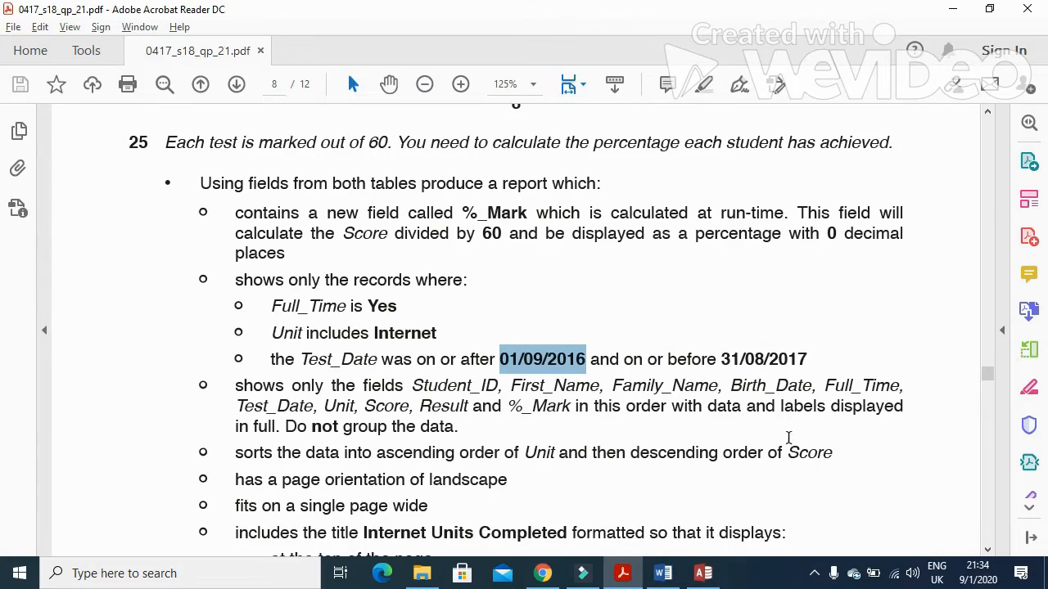
scroll(411, 428, "down", 2)
scroll(250, 334, "down", 1)
left_click_drag(236, 268, 570, 288)
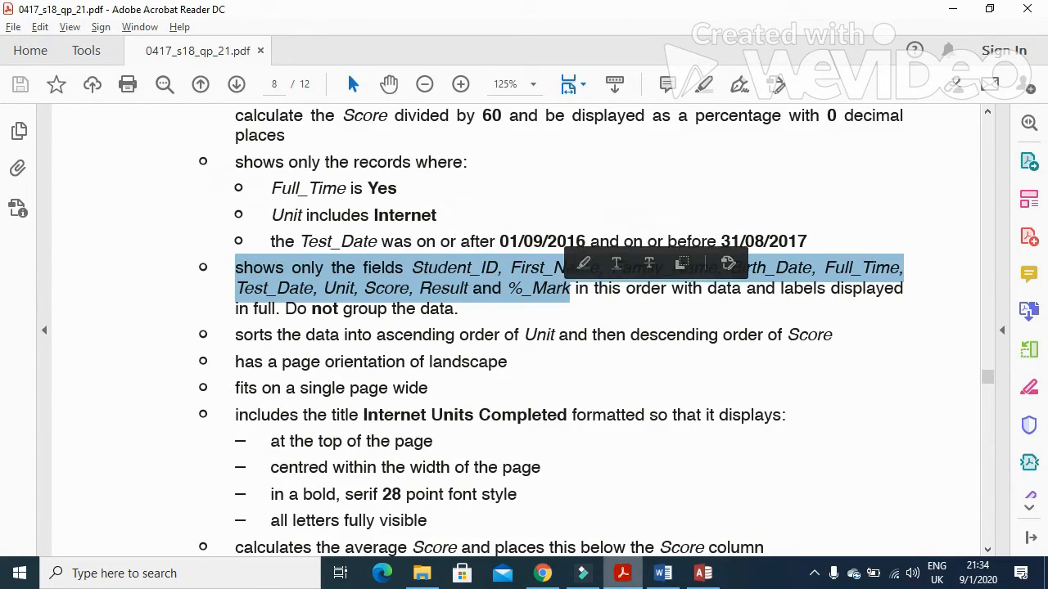
left_click(622, 573)
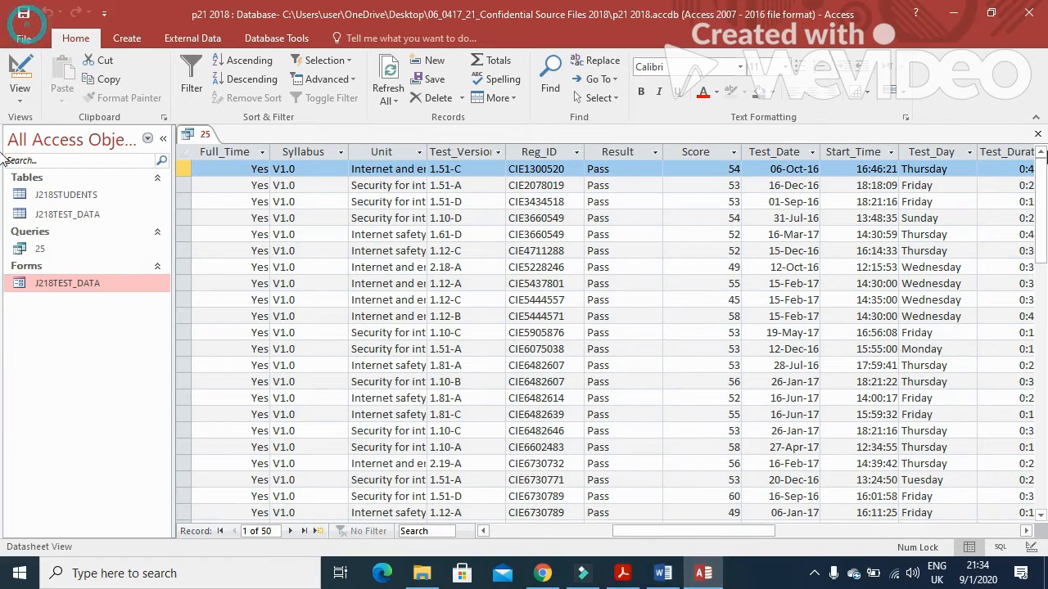
Step: Close the datasheet and start the Report Wizard on query 25
left_click(1037, 133)
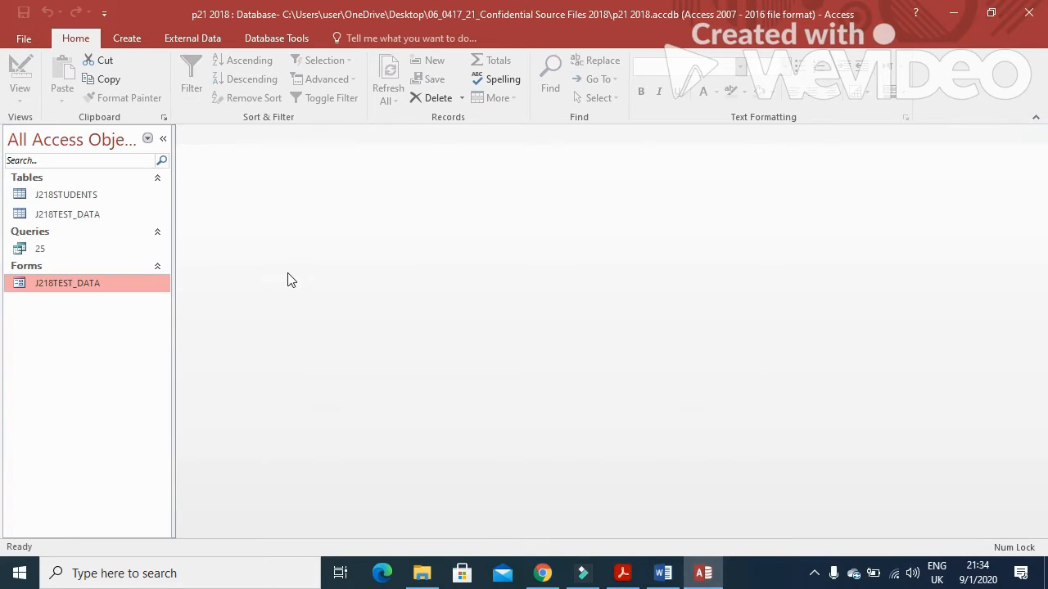
left_click(38, 248)
left_click(127, 39)
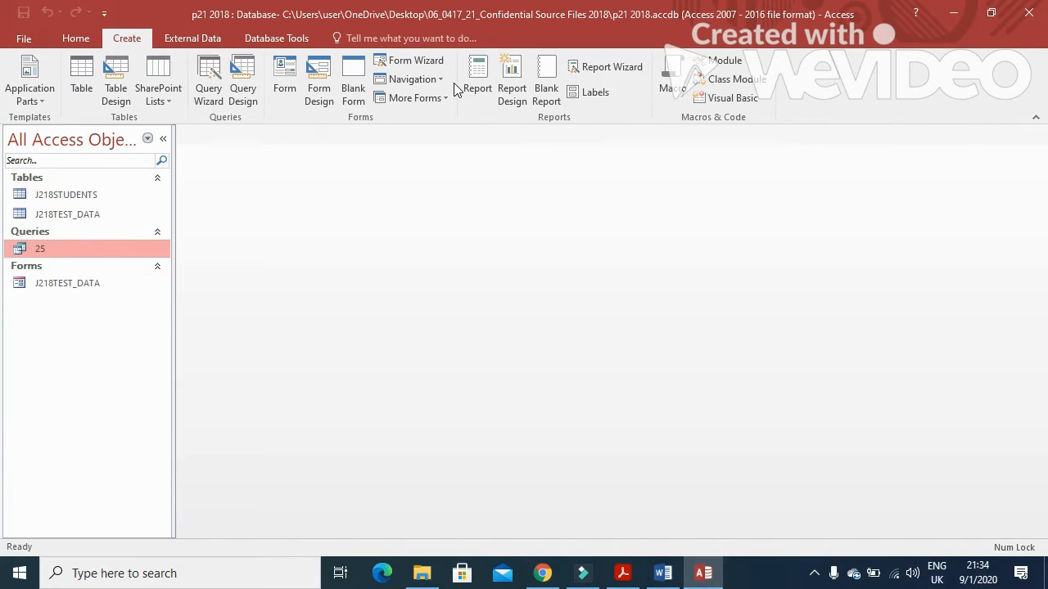
left_click(596, 66)
key("alt+Tab")
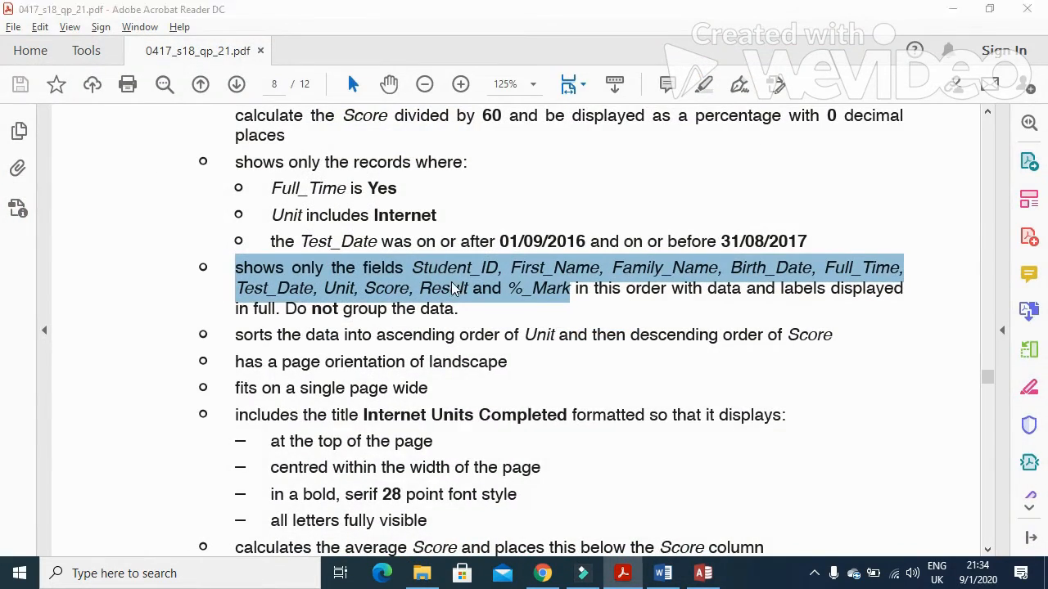
key("alt+Tab")
Step: Add Student_ID, First_Name, Family_Name, Birth_Date, Full_Time and Test_Date to the report fields
left_click(373, 267)
left_click(496, 250)
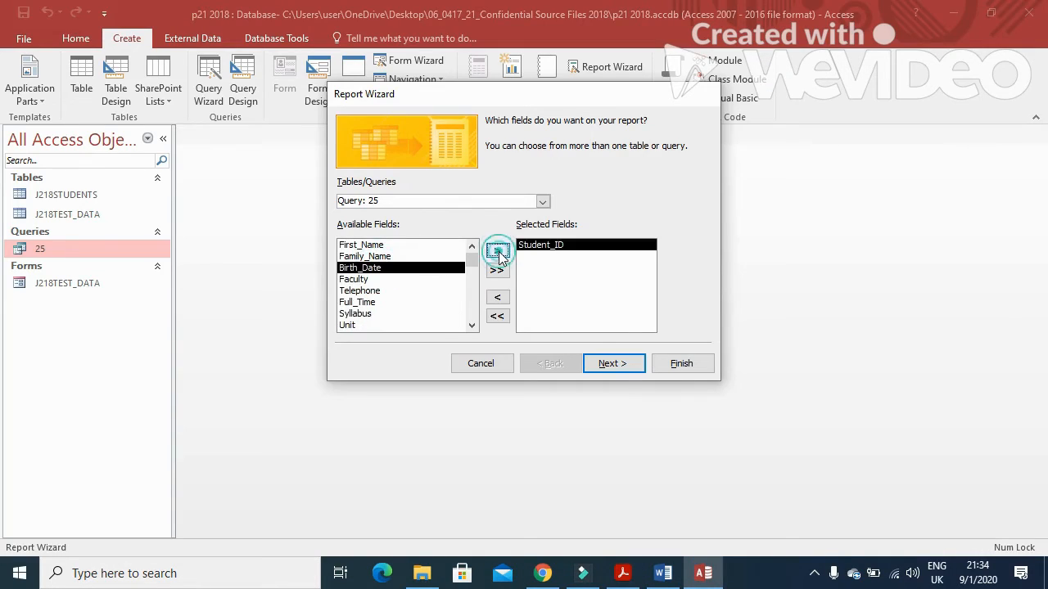
key("alt+Tab")
key("alt+Tab")
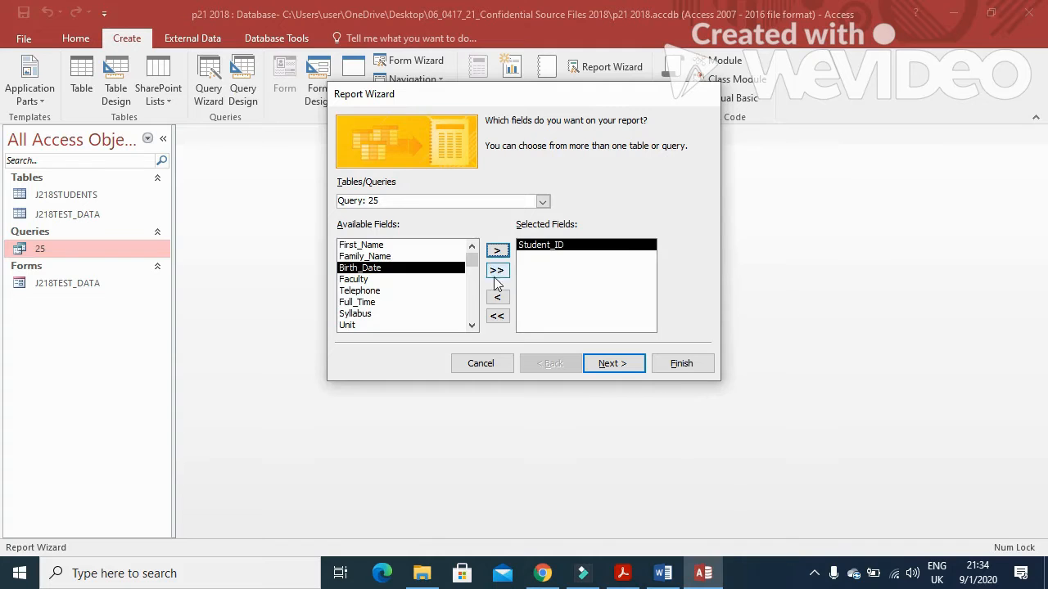
left_click(412, 245)
left_click(496, 251)
left_click(496, 251)
key("alt+Tab")
key("alt+Tab")
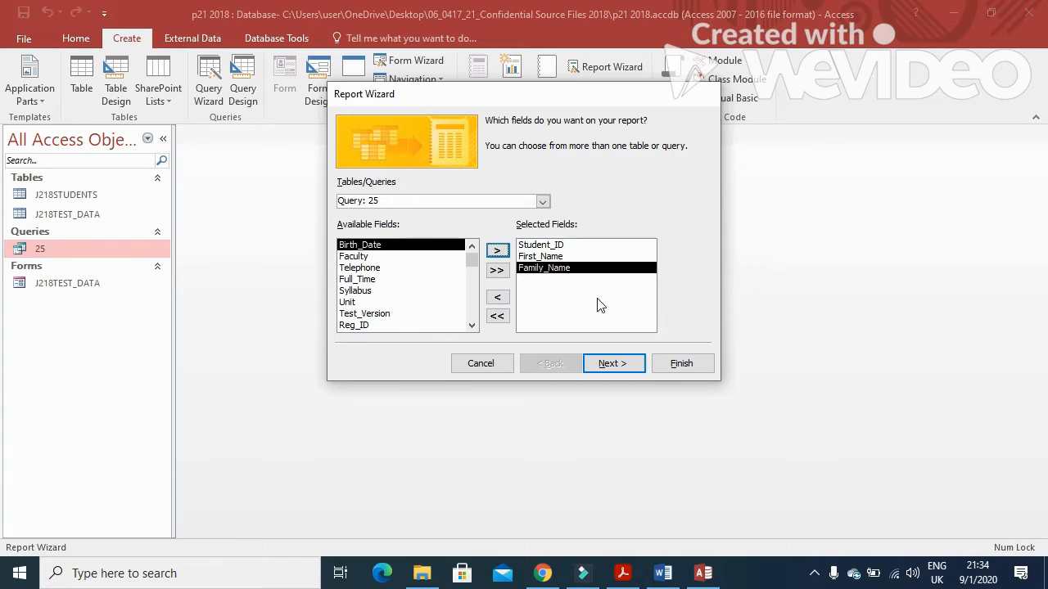
left_click(496, 250)
key("alt+Tab")
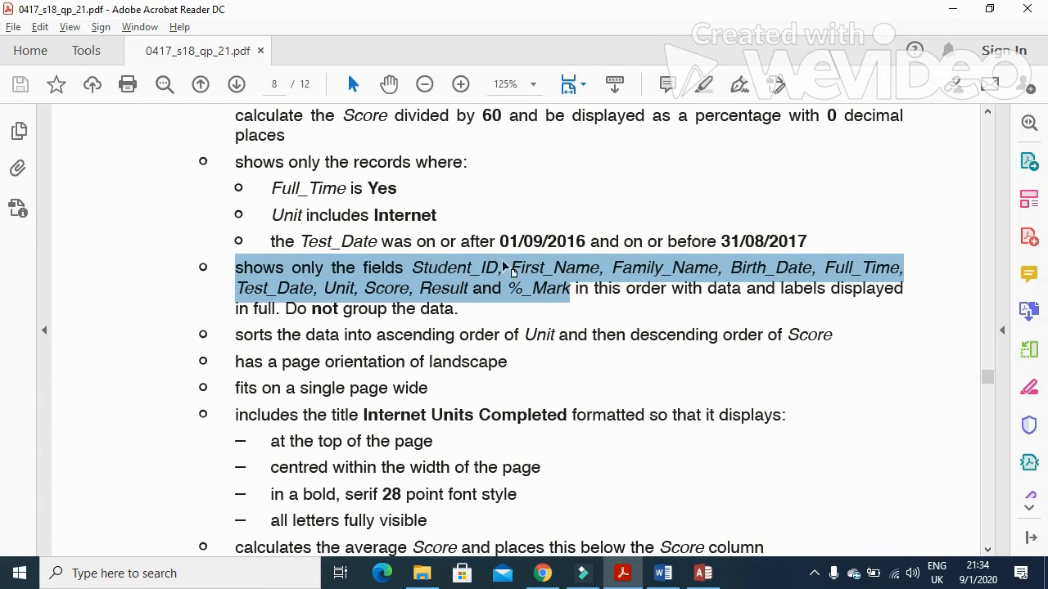
key("alt+Tab")
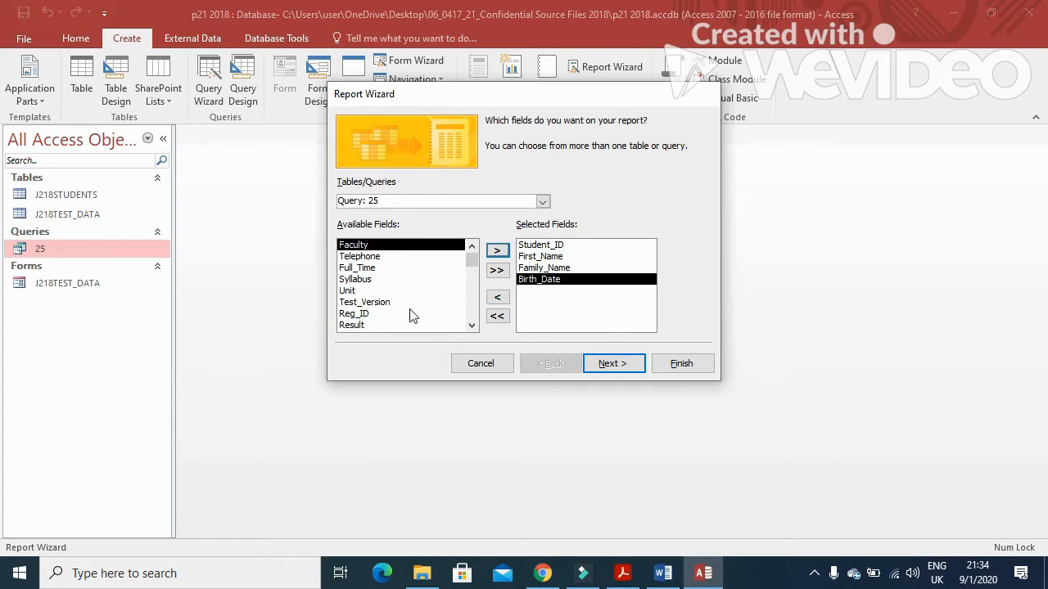
left_click(368, 267)
left_click(496, 250)
key("alt+Tab")
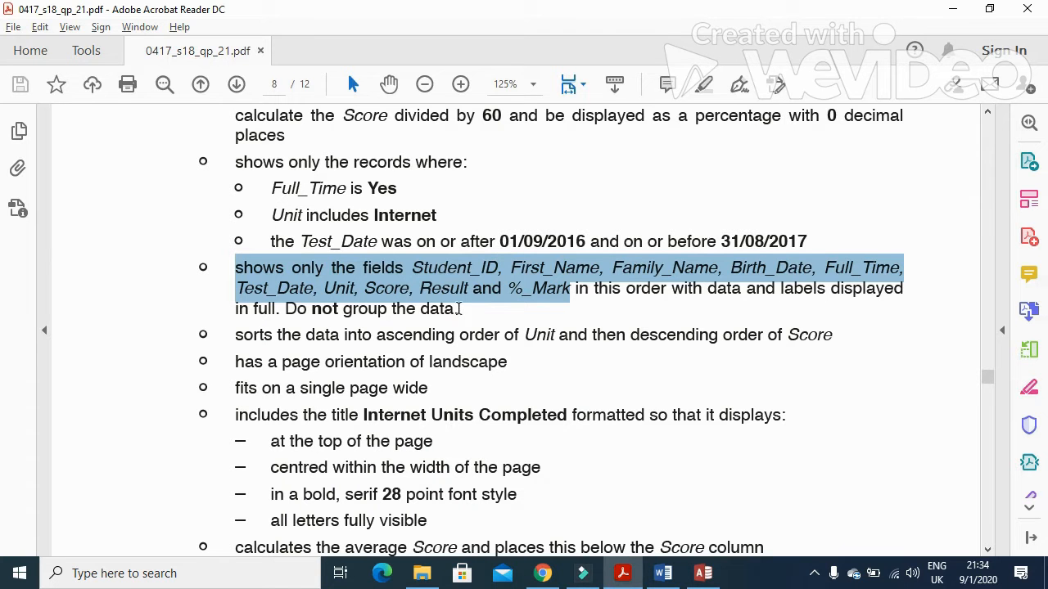
key("alt+Tab")
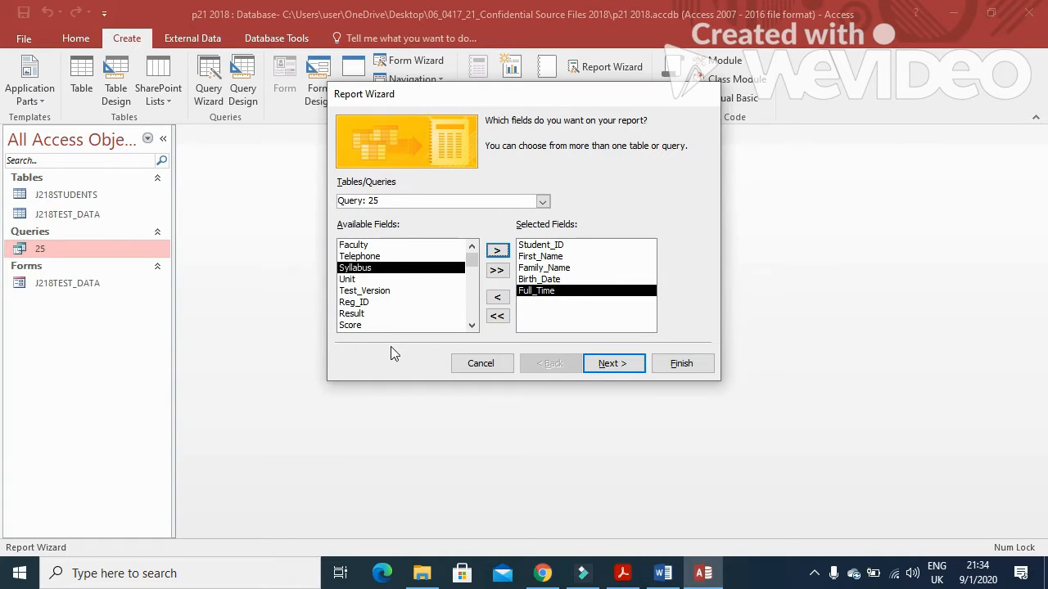
left_click(471, 326)
left_click(471, 326)
left_click(470, 326)
left_click(407, 303)
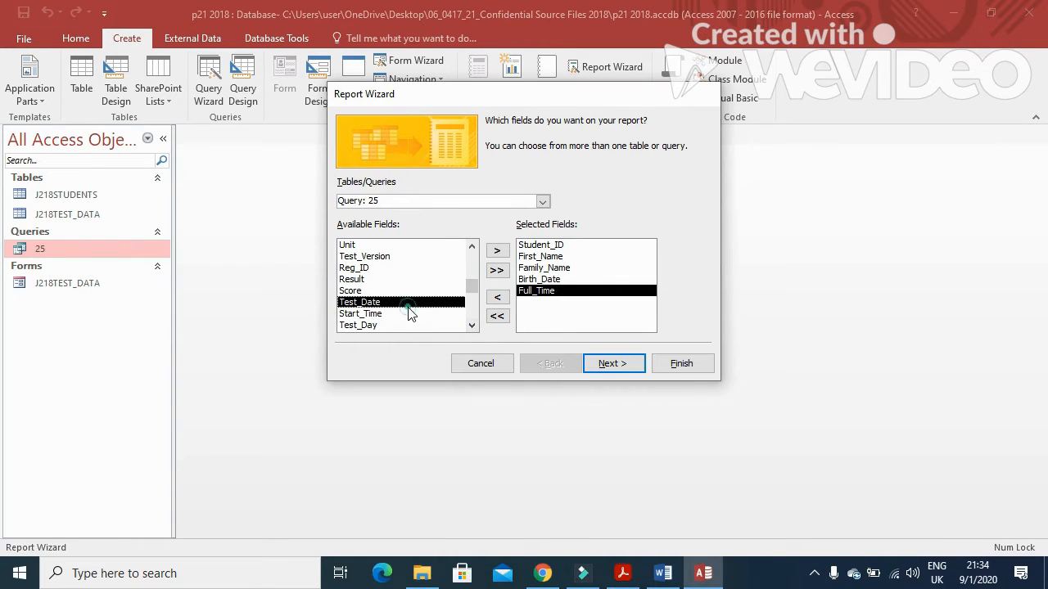
left_click(496, 251)
Step: Add Unit, Score, Result and %_Mark to the report fields and continue
key("alt+Tab")
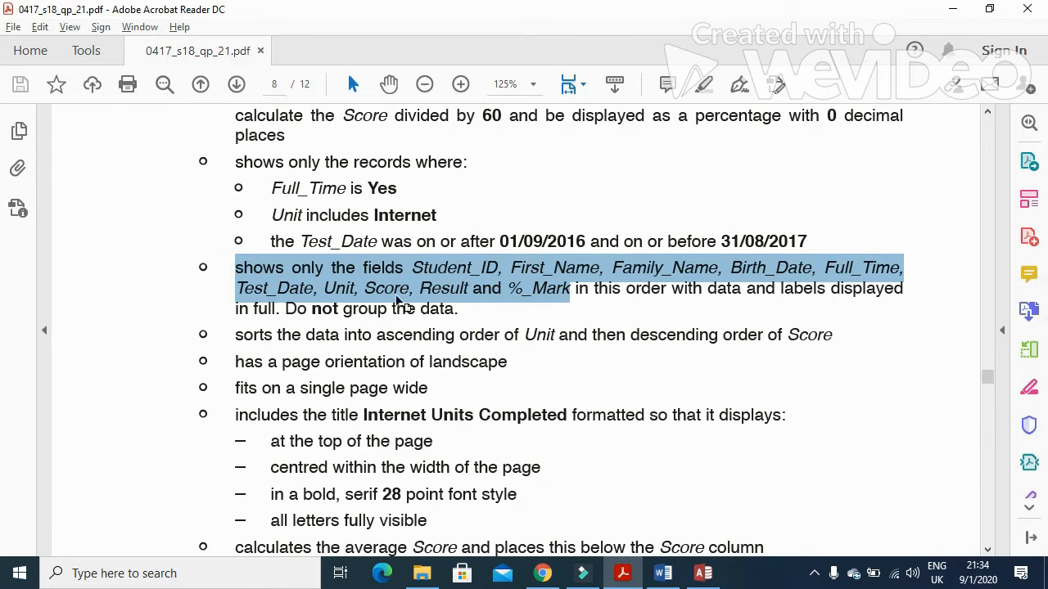
key("alt+Tab")
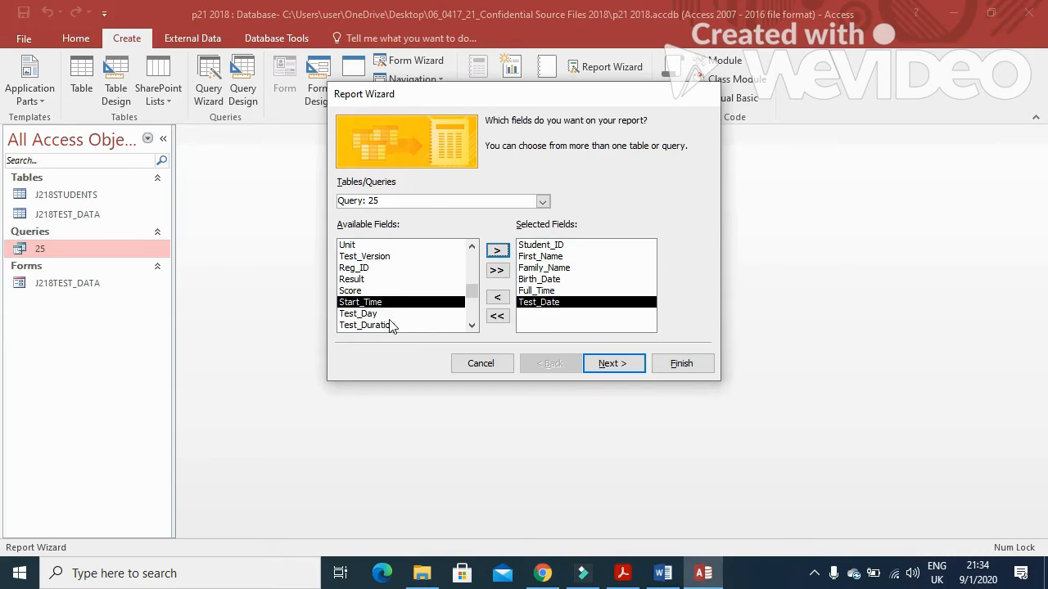
left_click(375, 245)
left_click(496, 250)
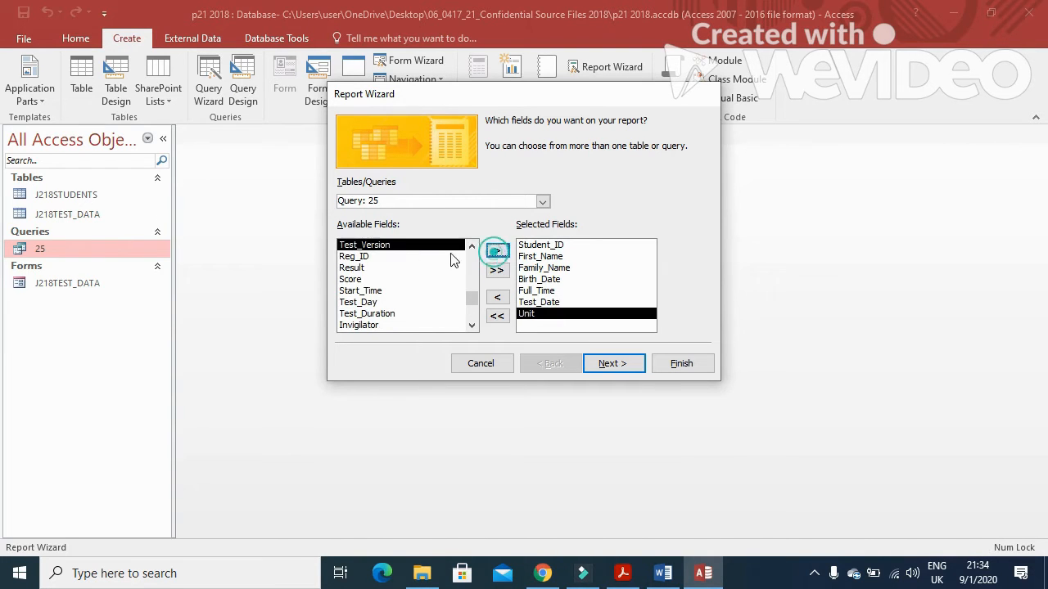
left_click(369, 280)
left_click(497, 250)
key("alt+Tab")
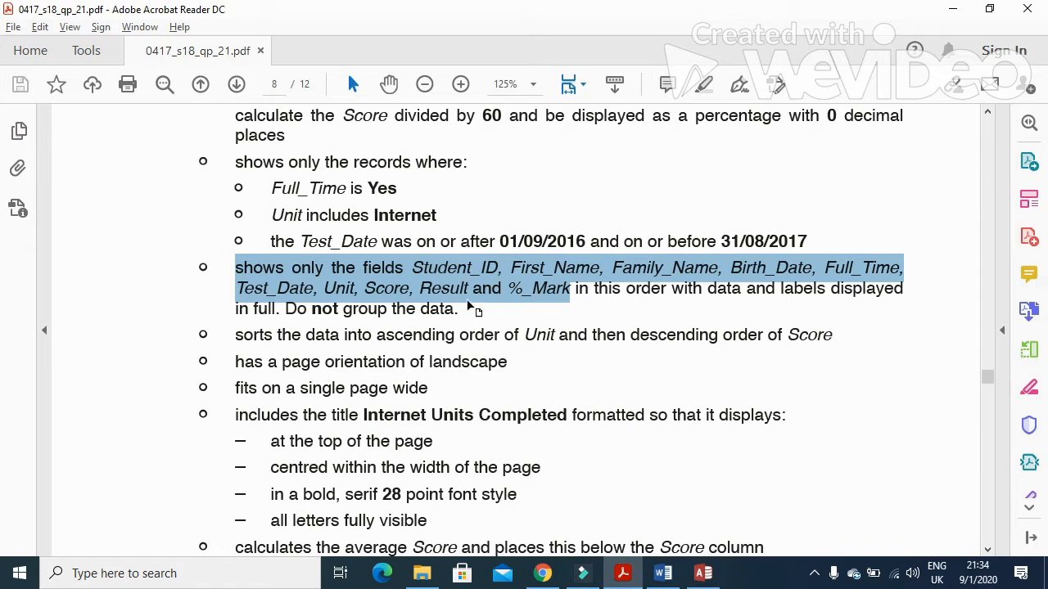
key("alt+Tab")
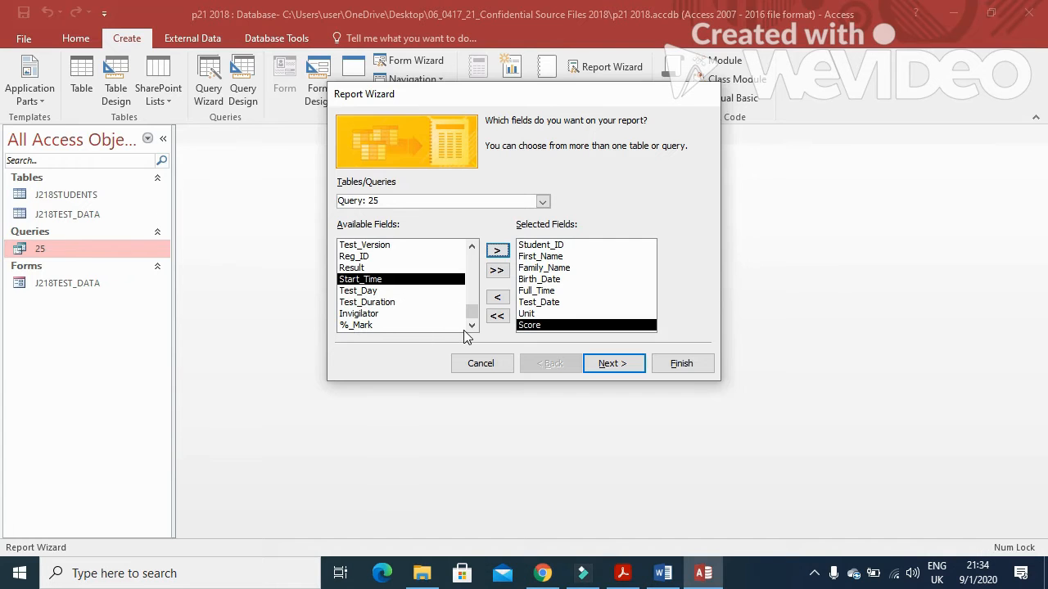
left_click(397, 267)
left_click(497, 251)
key("alt+Tab")
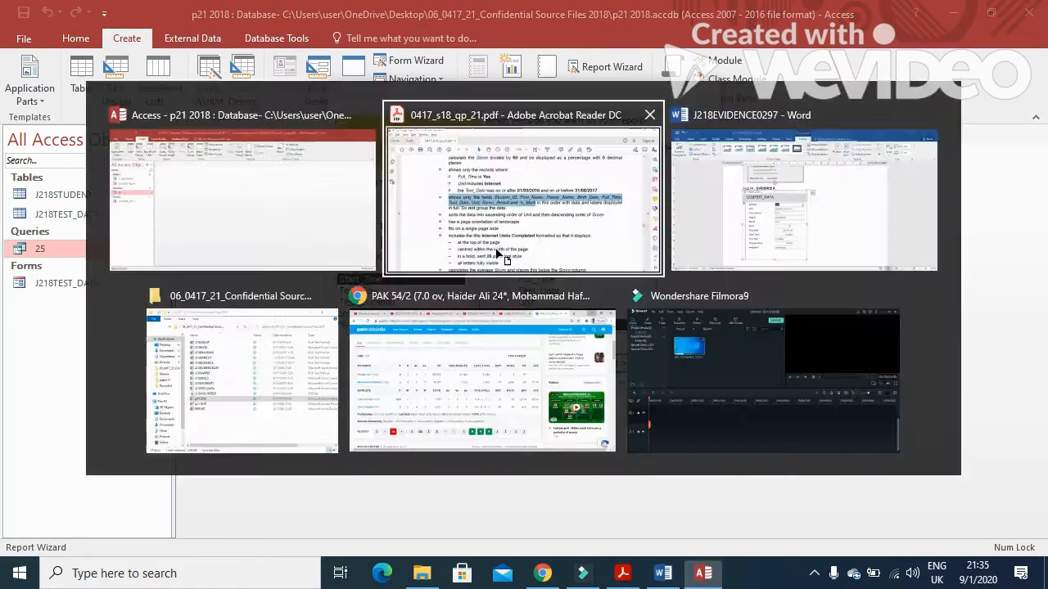
key("alt+Tab")
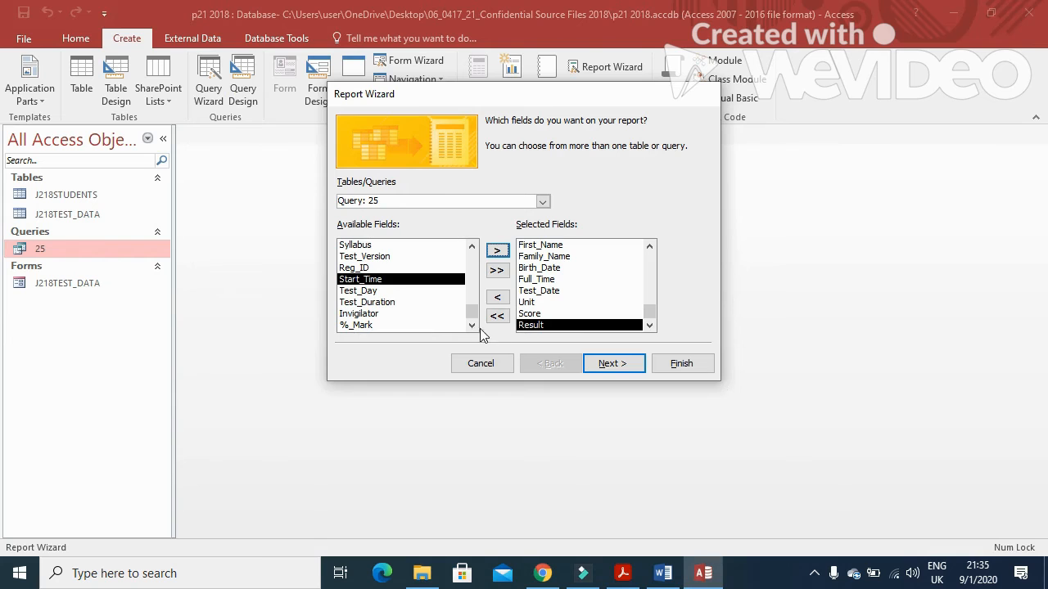
left_click(409, 325)
left_click(496, 250)
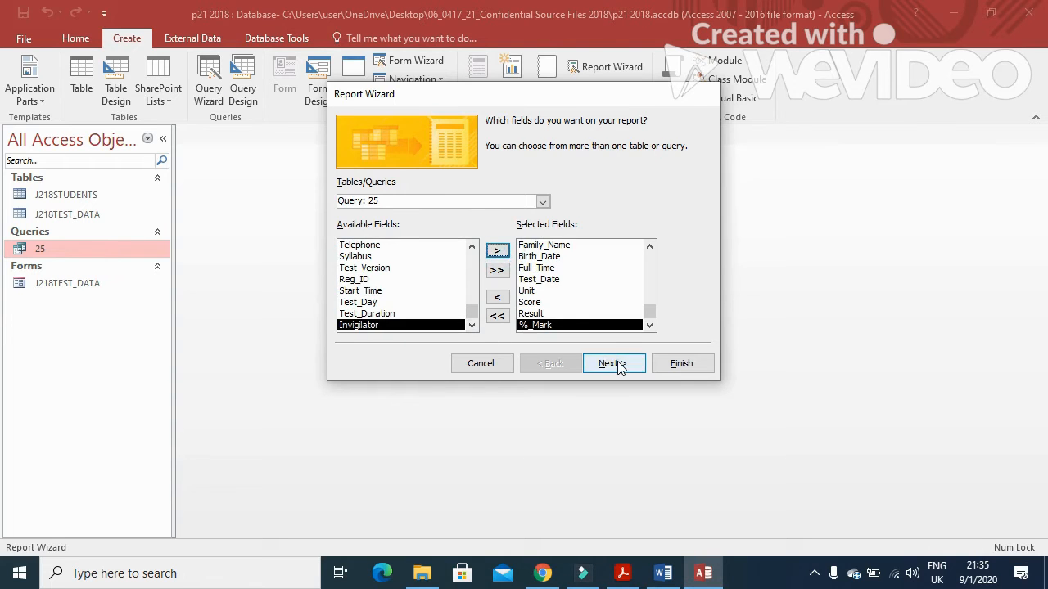
left_click(620, 368)
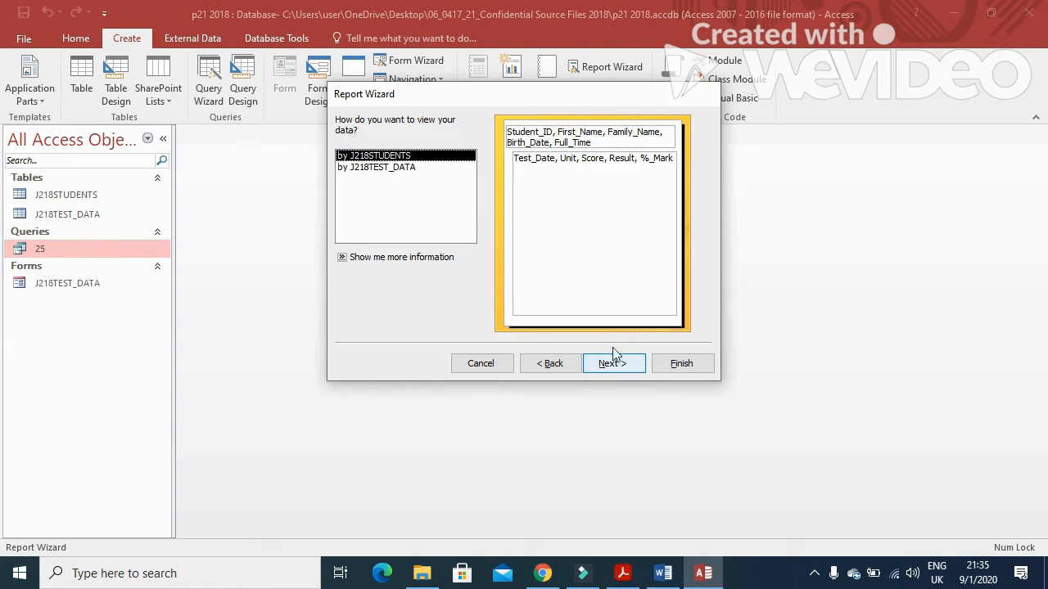
Step: Show the data by J218TEST_DATA without grouping and check the sorting requirement
left_click(434, 168)
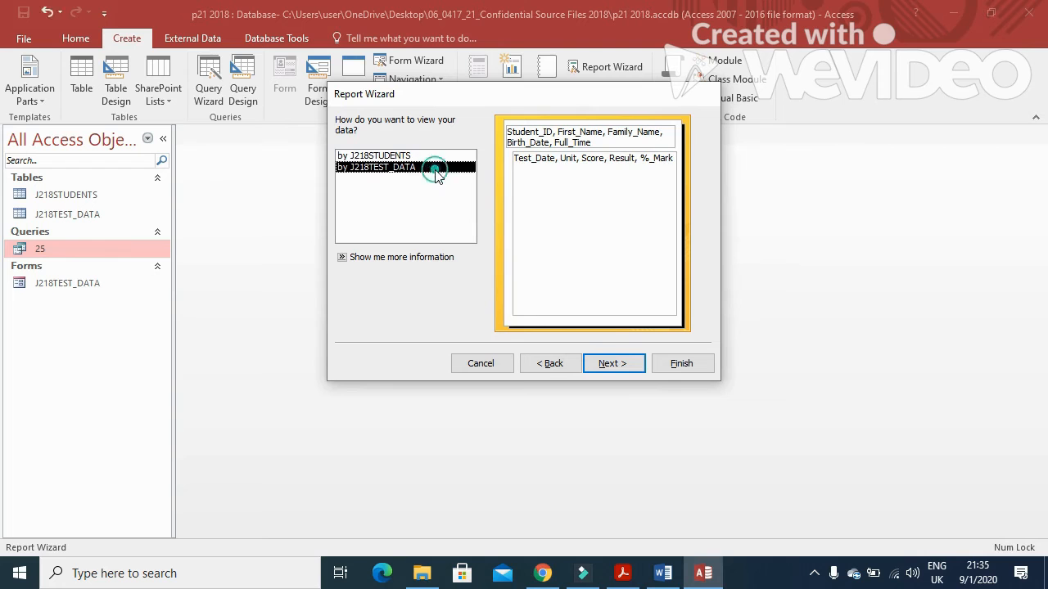
left_click(614, 365)
left_click(614, 365)
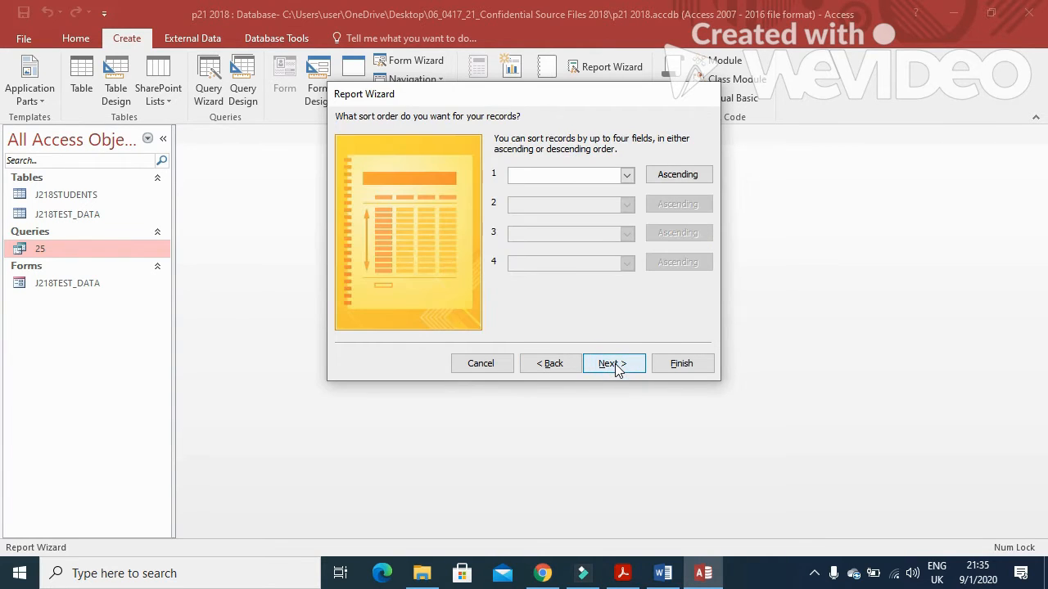
key("alt+Tab")
mouse_move(239, 337)
left_mouse_down()
mouse_move(498, 339)
mouse_move(481, 353)
left_mouse_up()
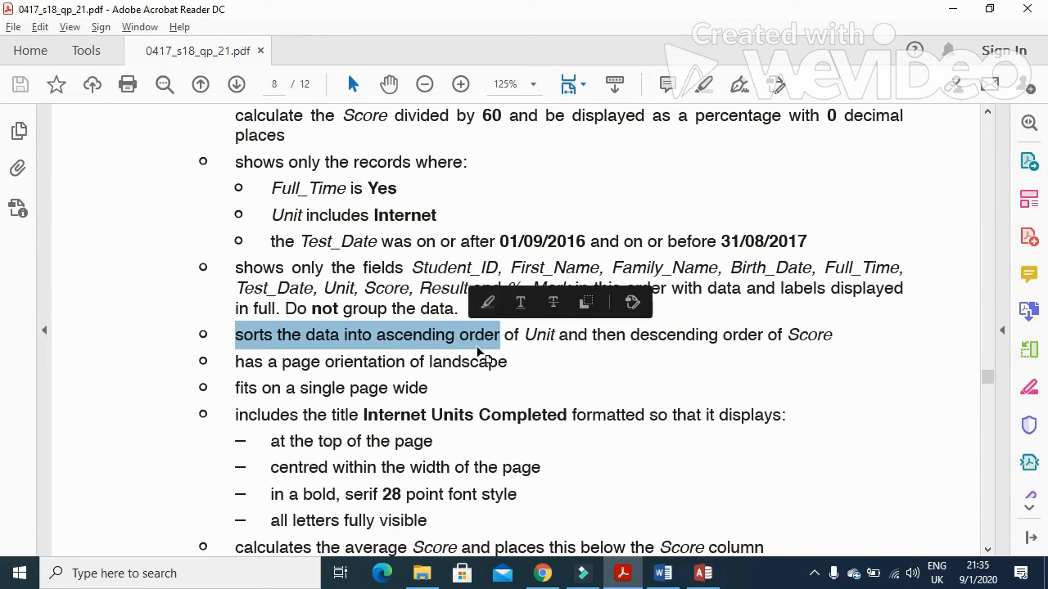
key("alt+Tab")
Step: Sort the report by Unit ascending, then Score descending
left_click(626, 176)
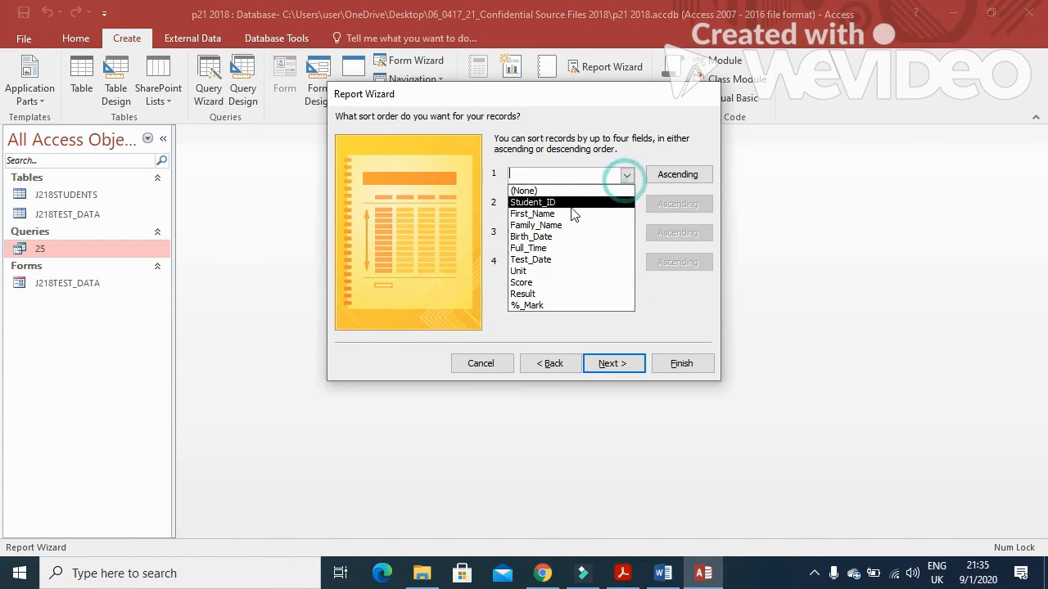
left_click(527, 271)
key("alt+Tab")
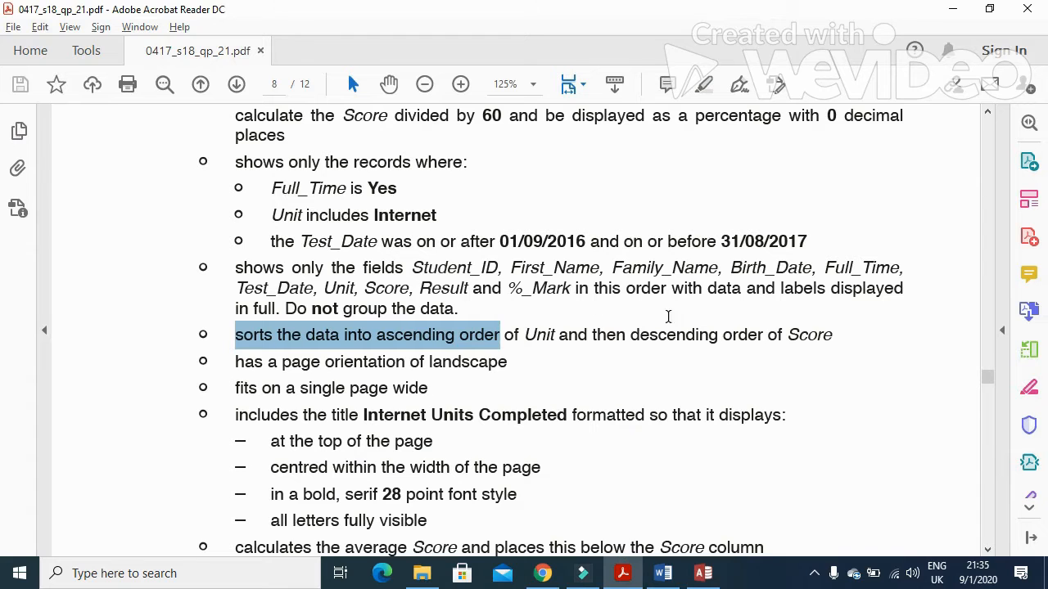
double_click(792, 336)
key("alt+Tab")
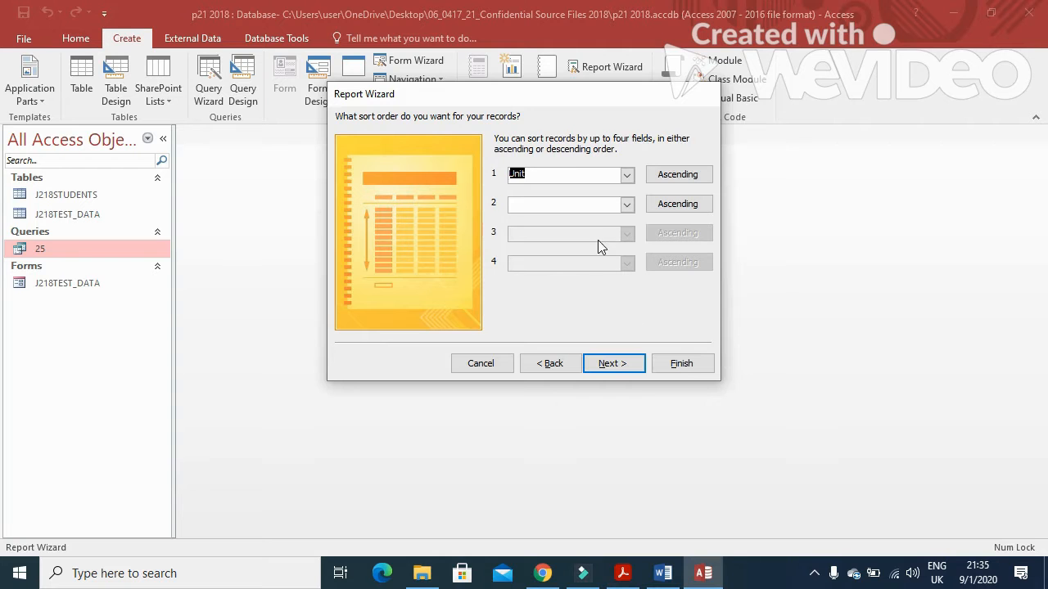
left_click(627, 207)
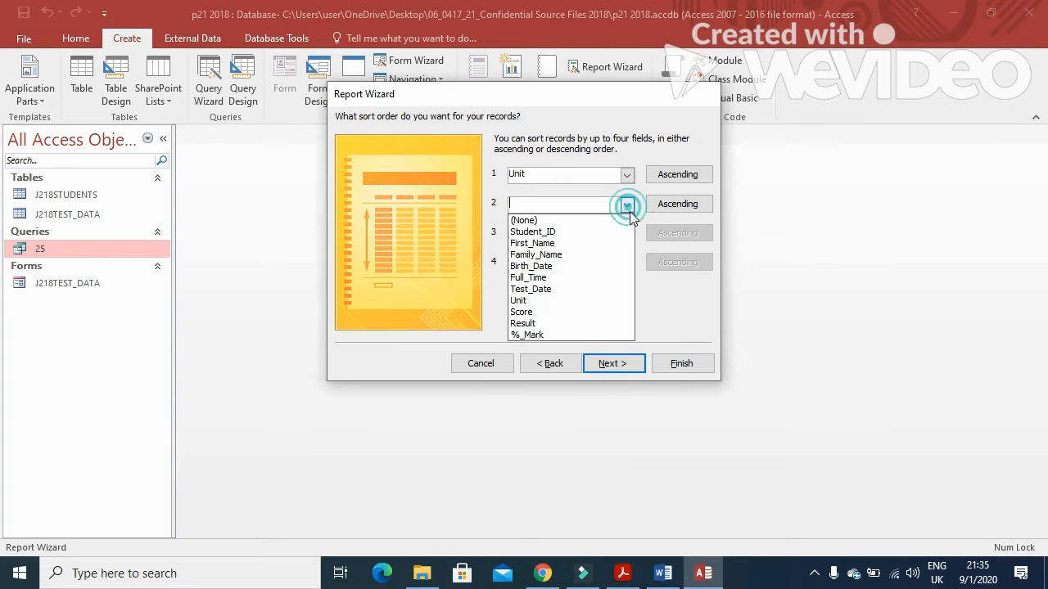
left_click(530, 312)
left_click(676, 205)
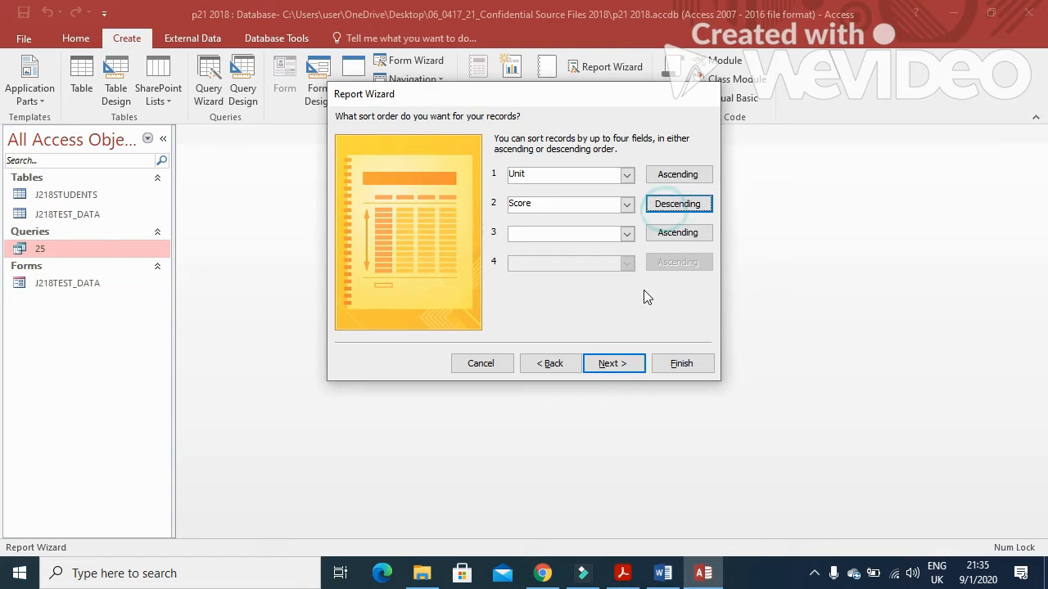
left_click(631, 365)
key("alt+Tab")
left_click_drag(502, 350, 377, 337)
key("alt+Tab")
Step: Set landscape orientation, title the report 'Internet Units Completed' and finish to preview it
left_click(655, 177)
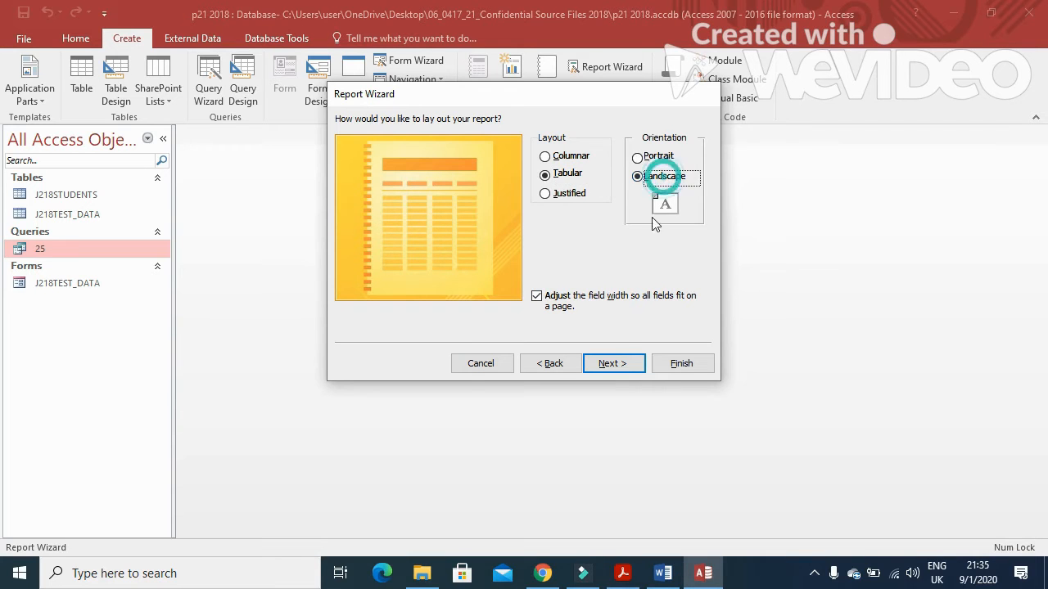
left_click(615, 363)
key("alt+Tab")
scroll(449, 395, "down", 2)
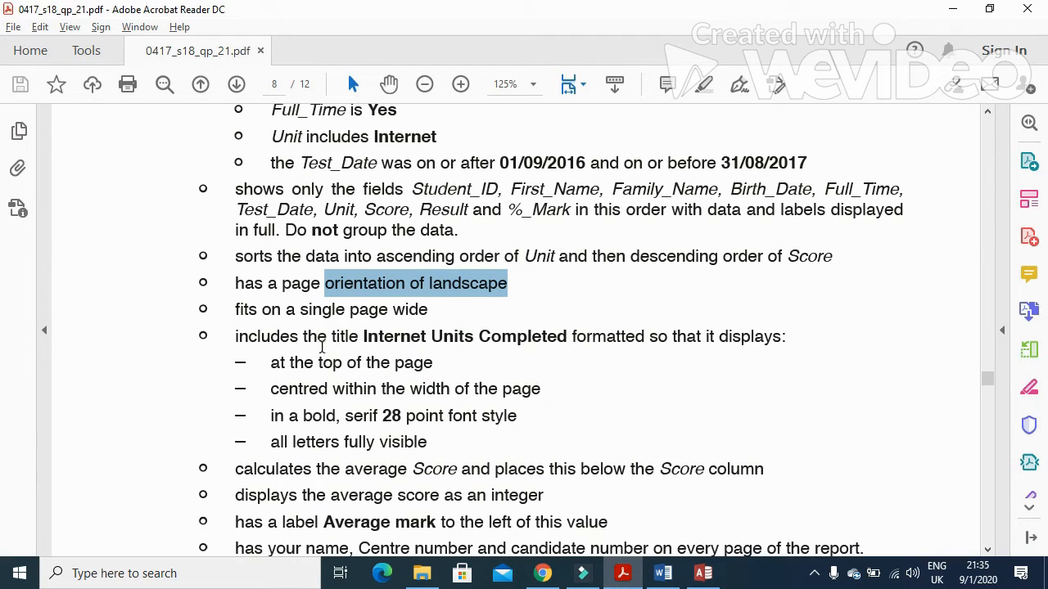
left_click_drag(363, 338, 510, 352)
key("ctrl+c")
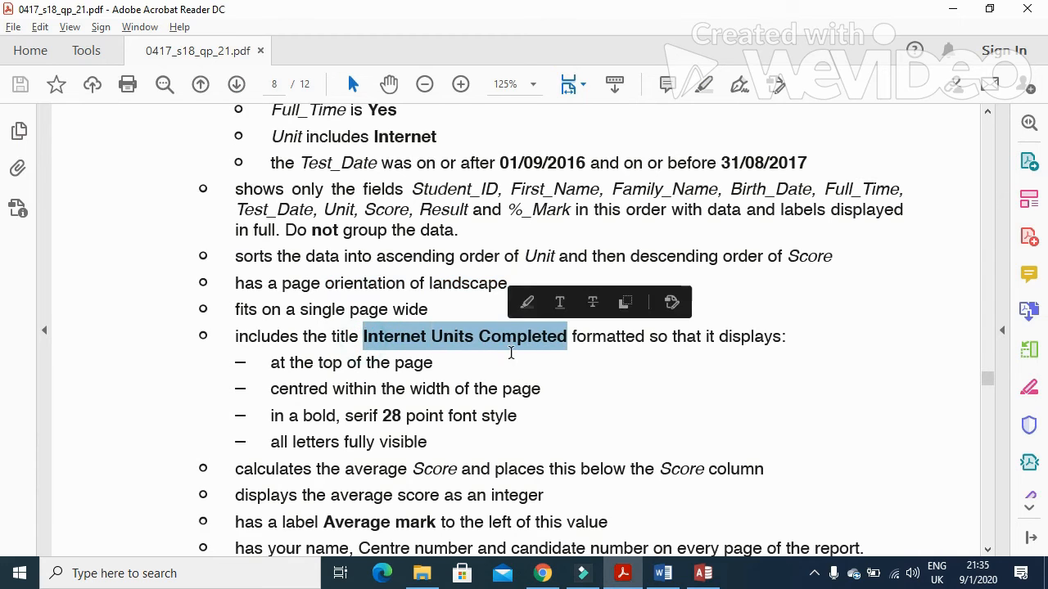
key("alt+Tab")
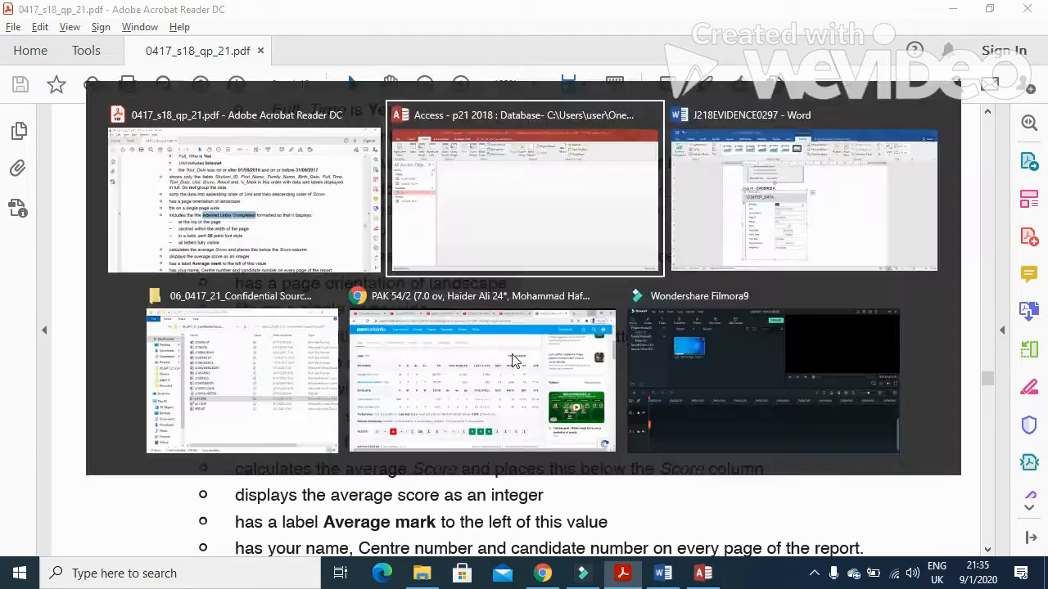
double_click(566, 139)
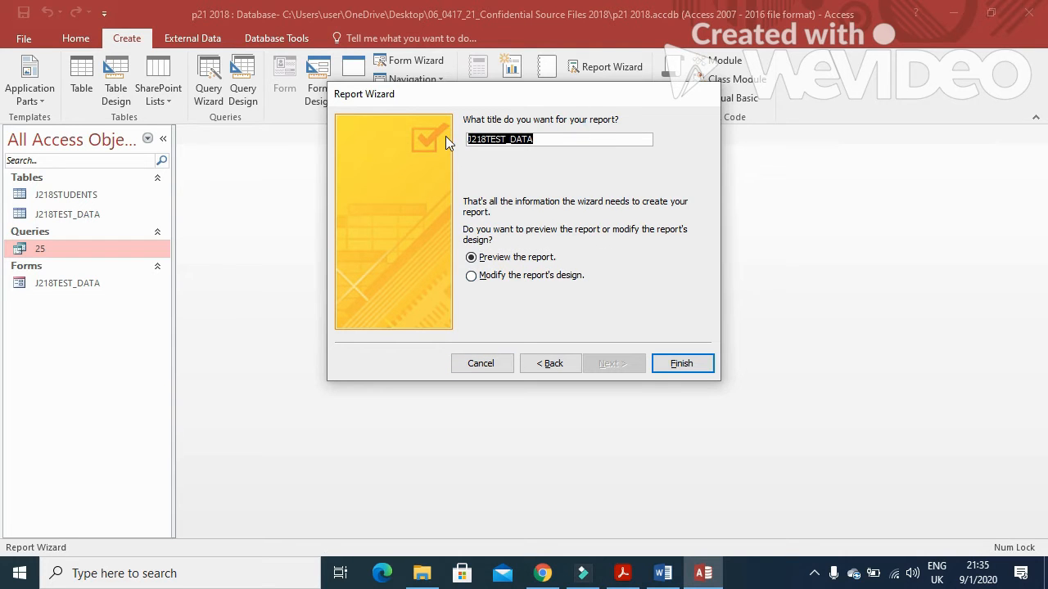
key("ctrl+v")
left_click(684, 365)
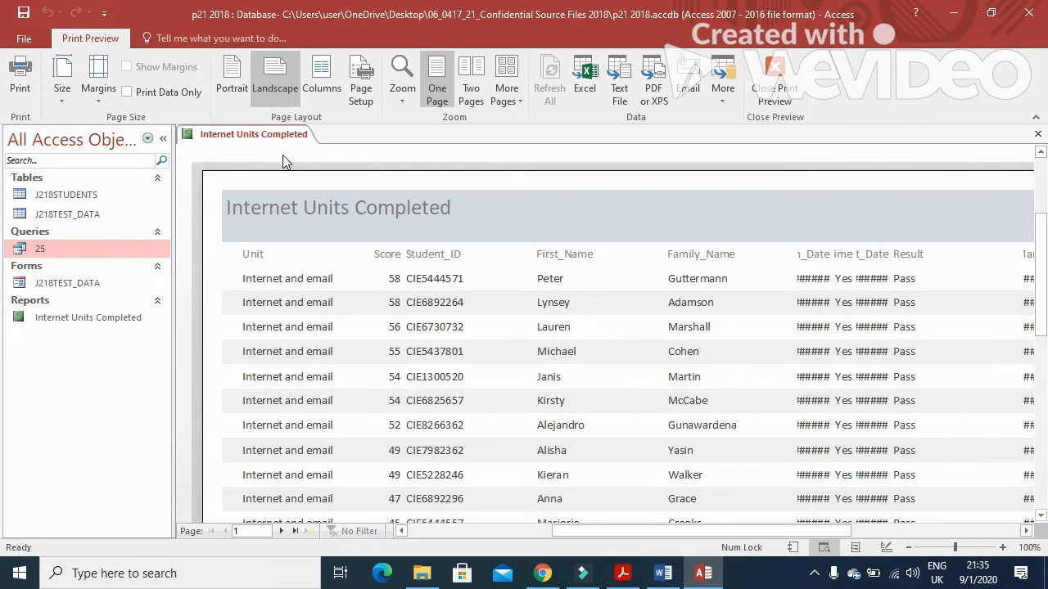
Step: Switch the report to Layout View and resize the Unit and Score columns to fit their data
right_click(265, 137)
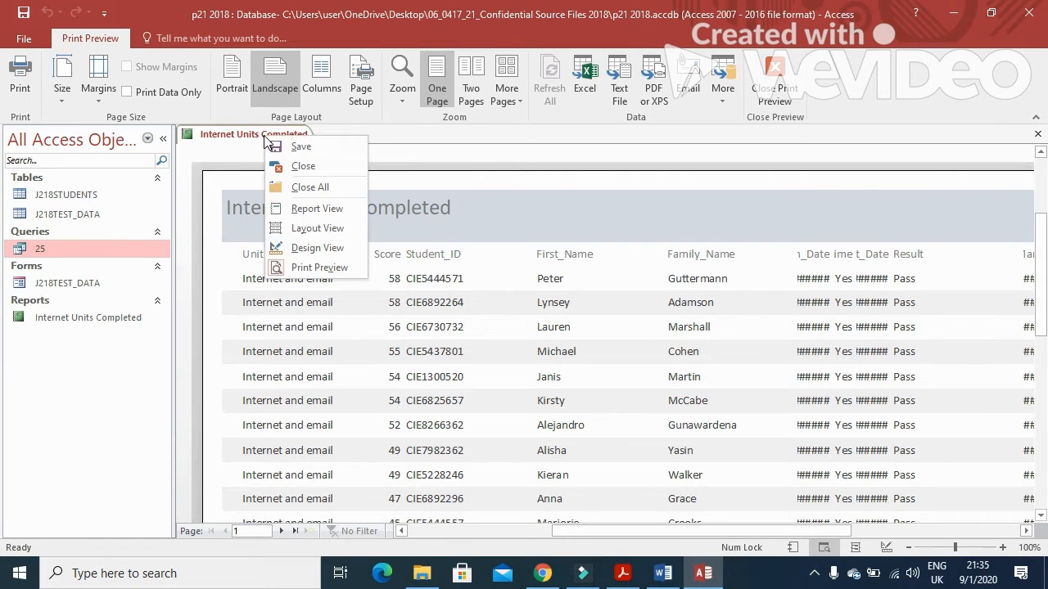
left_click(317, 228)
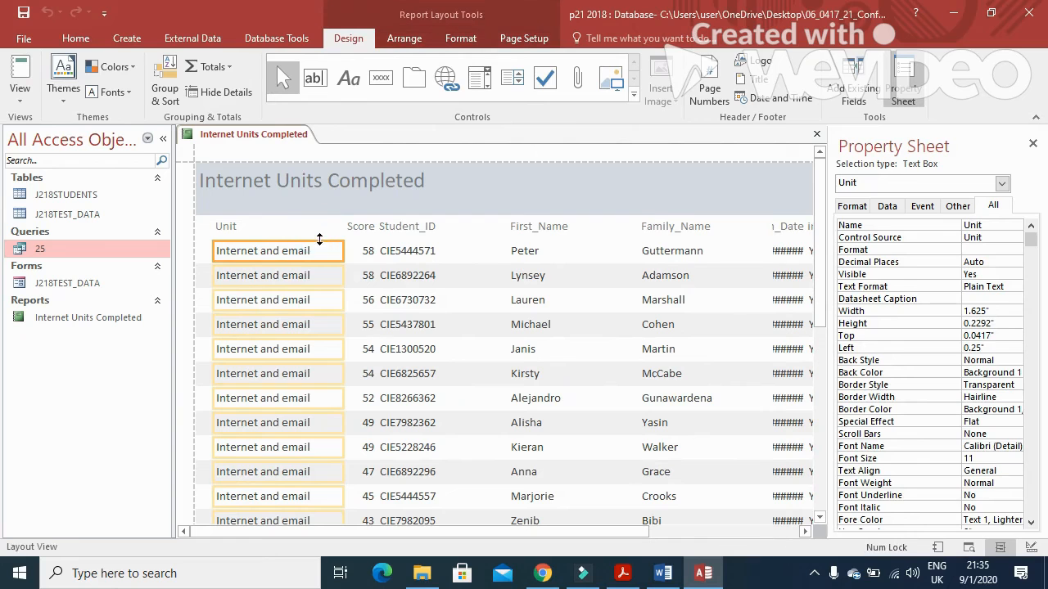
left_click(264, 226)
left_click(256, 258, "shift")
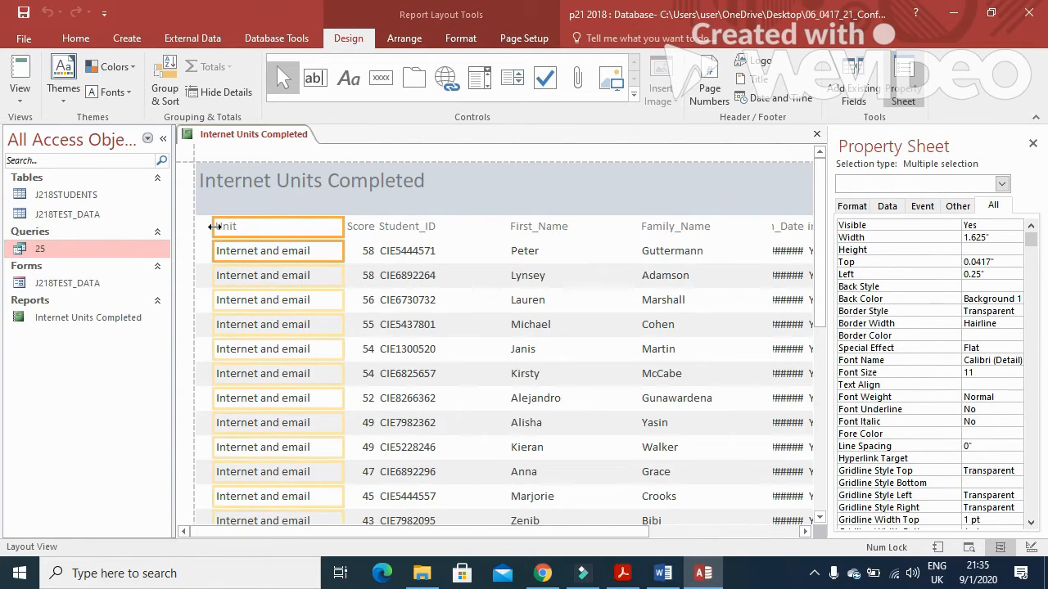
left_click_drag(200, 226, 185, 226)
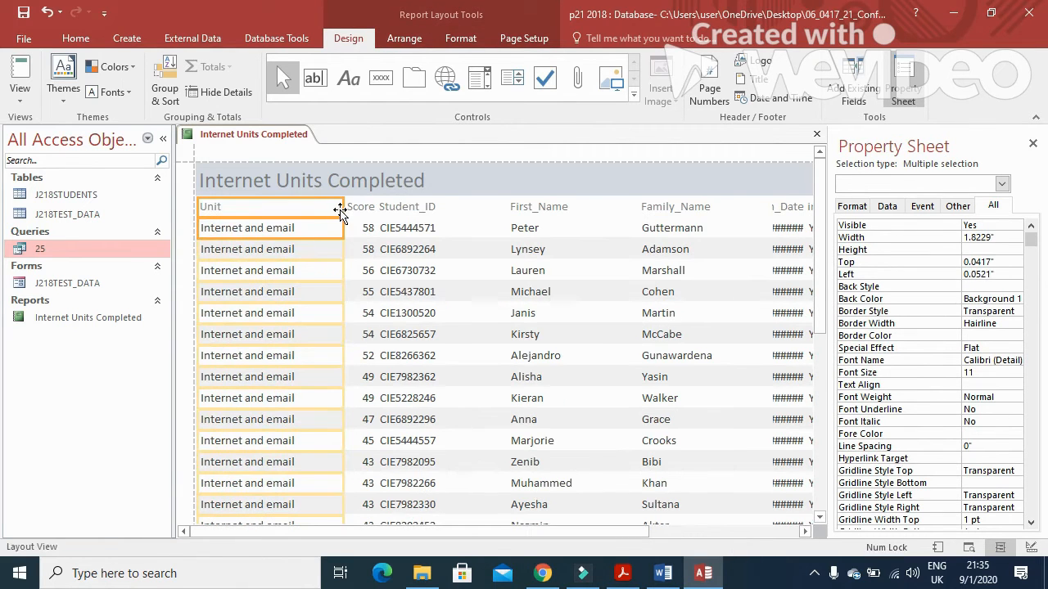
left_click_drag(339, 212, 299, 211)
left_click_drag(345, 208, 300, 210)
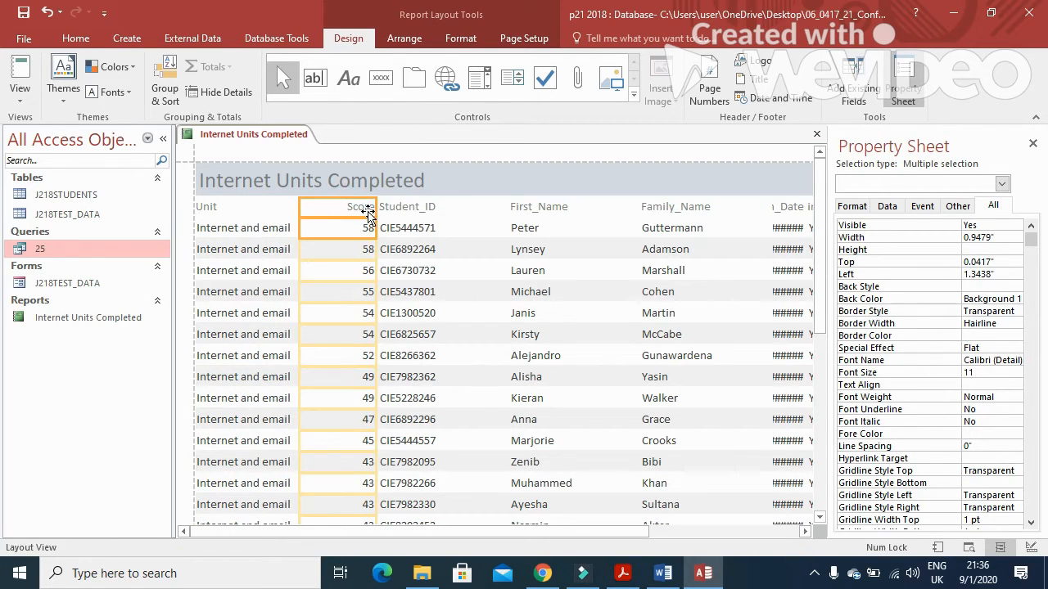
left_click_drag(372, 208, 344, 211)
Step: Narrow the Student_ID and First_Name columns to fit the IDs and names
left_click(393, 211)
left_click_drag(507, 206, 416, 208)
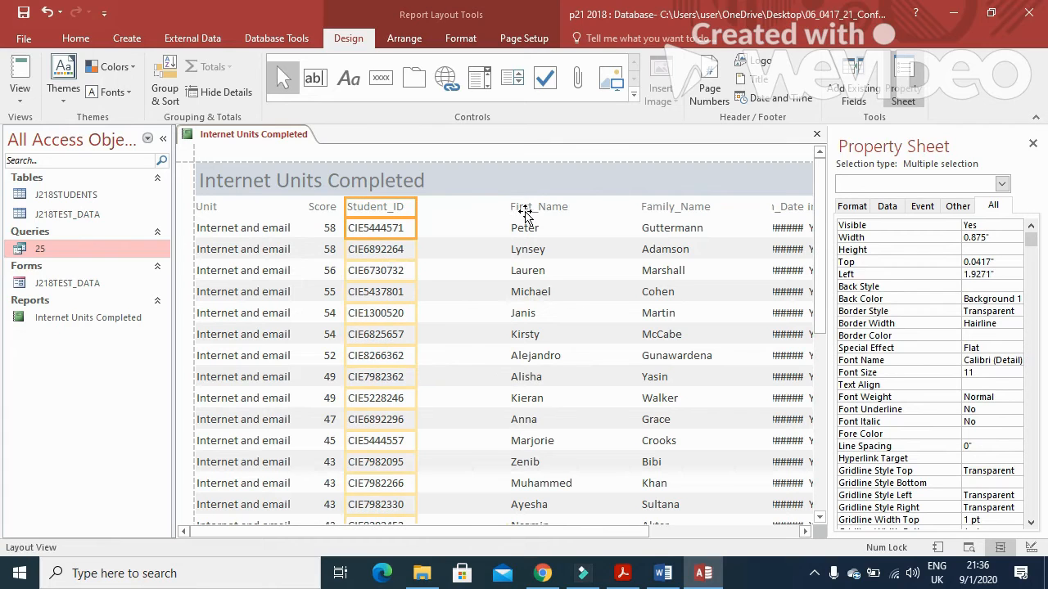
left_click(527, 213)
left_click(528, 232, "shift")
left_click_drag(507, 207, 415, 208)
left_click_drag(635, 207, 492, 208)
Step: Resize the Family_Name and Birth_Date columns so names and dates like 07-Feb-96 show in full
left_click(671, 211)
left_click(666, 233, "shift")
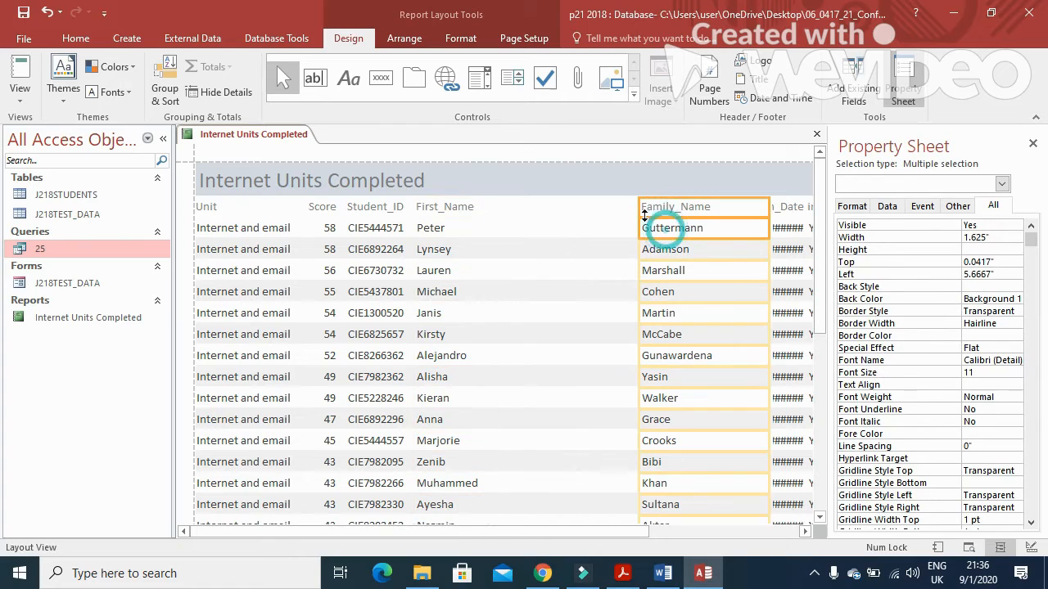
left_click_drag(640, 208, 490, 210)
left_click_drag(769, 208, 576, 215)
left_click(782, 206)
left_click(785, 222, "shift")
left_click_drag(773, 213, 572, 233)
left_click_drag(767, 214, 655, 216)
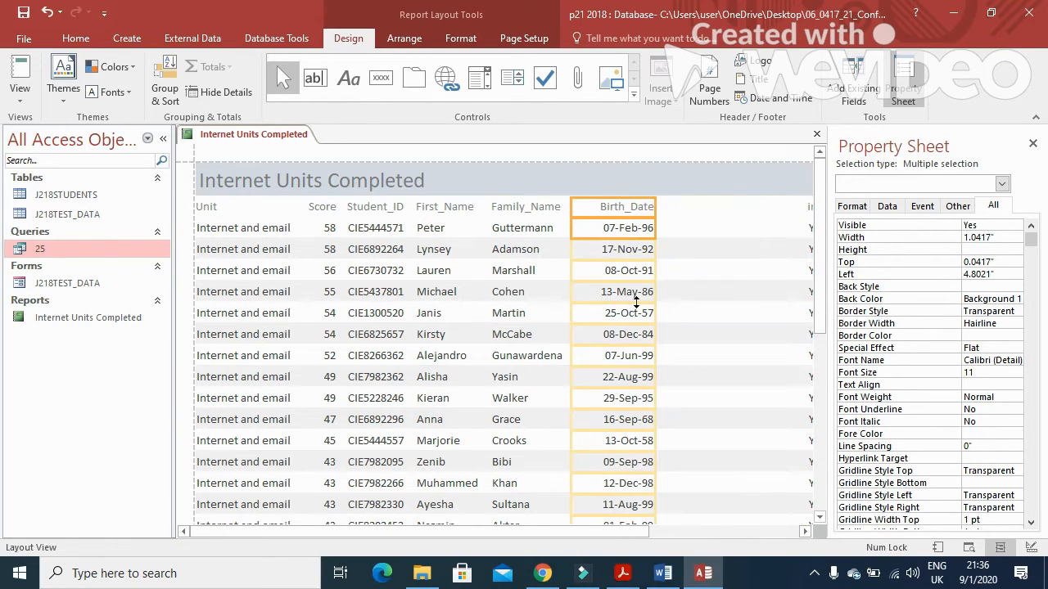
Step: Narrow the Full_Time and Test_Date columns so the dates still display in full
left_click_drag(532, 530, 683, 530)
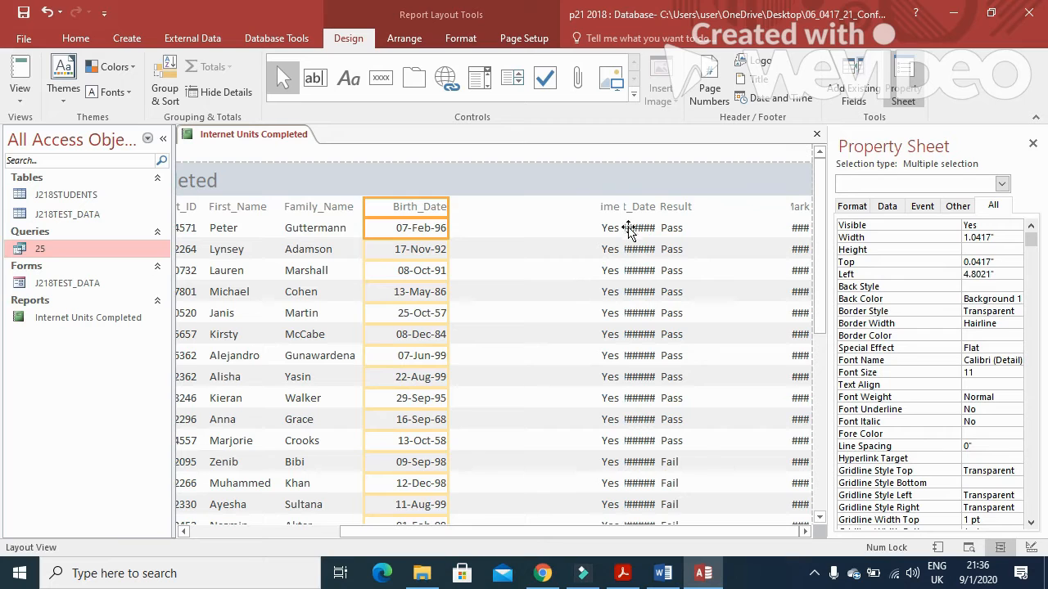
left_click(615, 208)
left_click(609, 230, "shift")
left_click_drag(599, 210, 456, 232)
left_click_drag(620, 205, 517, 209)
left_click(638, 210)
left_click(631, 211)
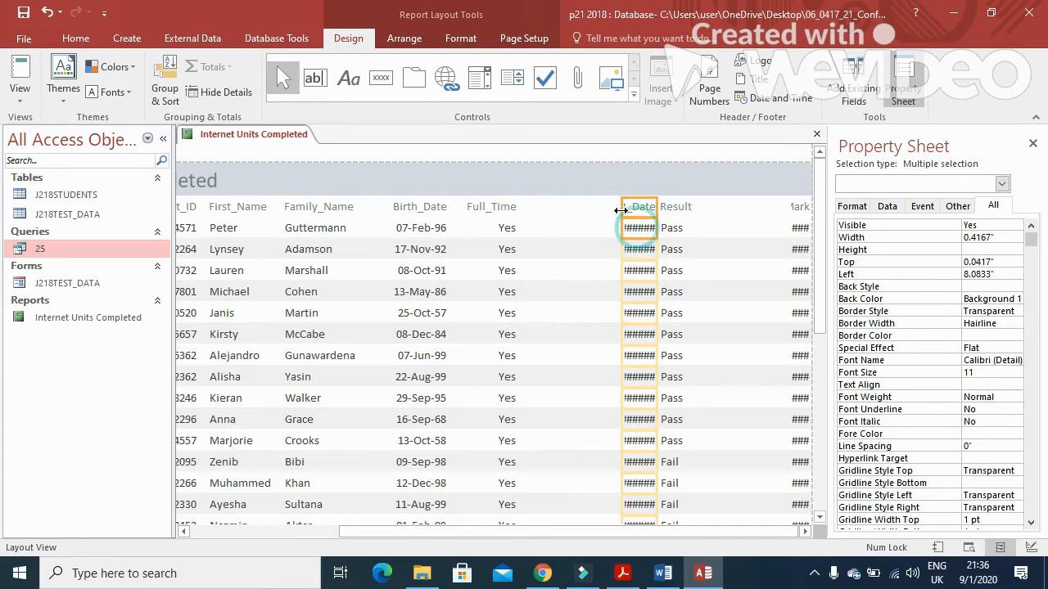
left_click_drag(622, 208, 525, 211)
left_click_drag(650, 209, 603, 214)
Step: Fit the Result column to Pass/Fail and the %_Mark column to values like 97%
left_click(676, 210)
left_click(653, 211)
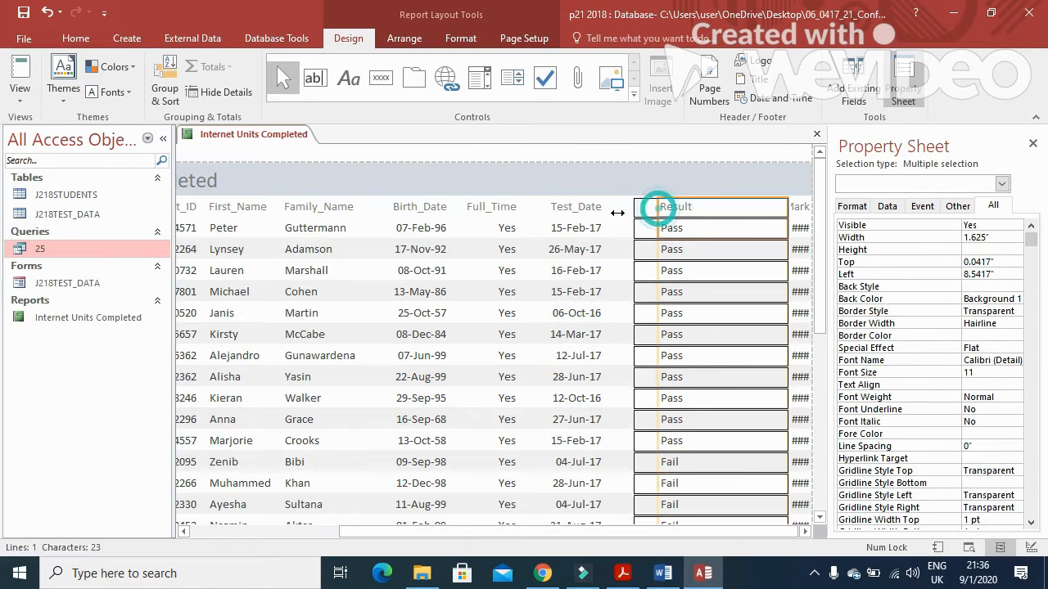
left_click_drag(602, 217, 602, 217)
left_click_drag(784, 209, 649, 214)
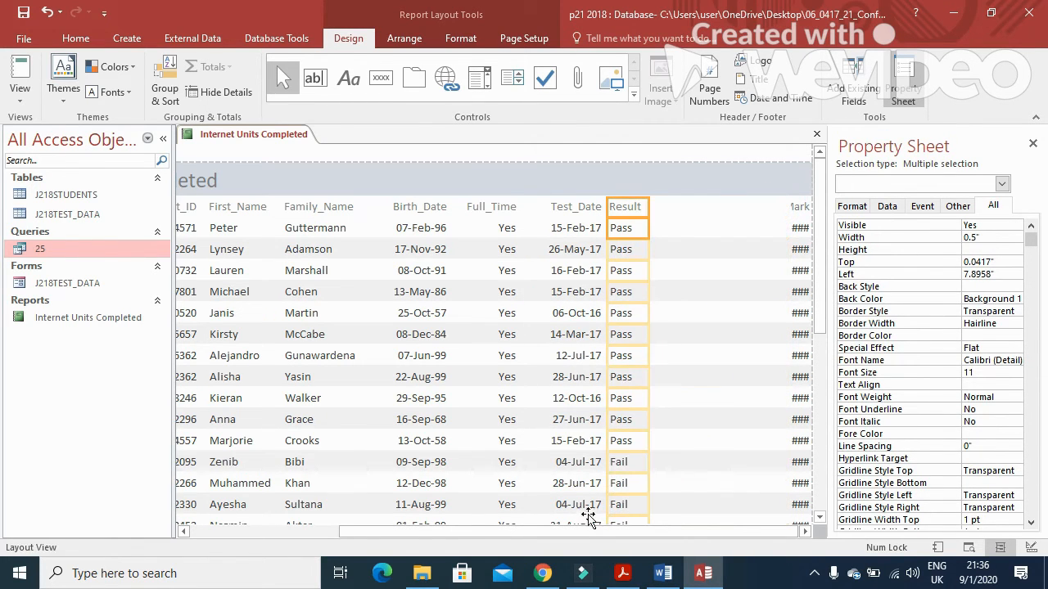
left_click(370, 533)
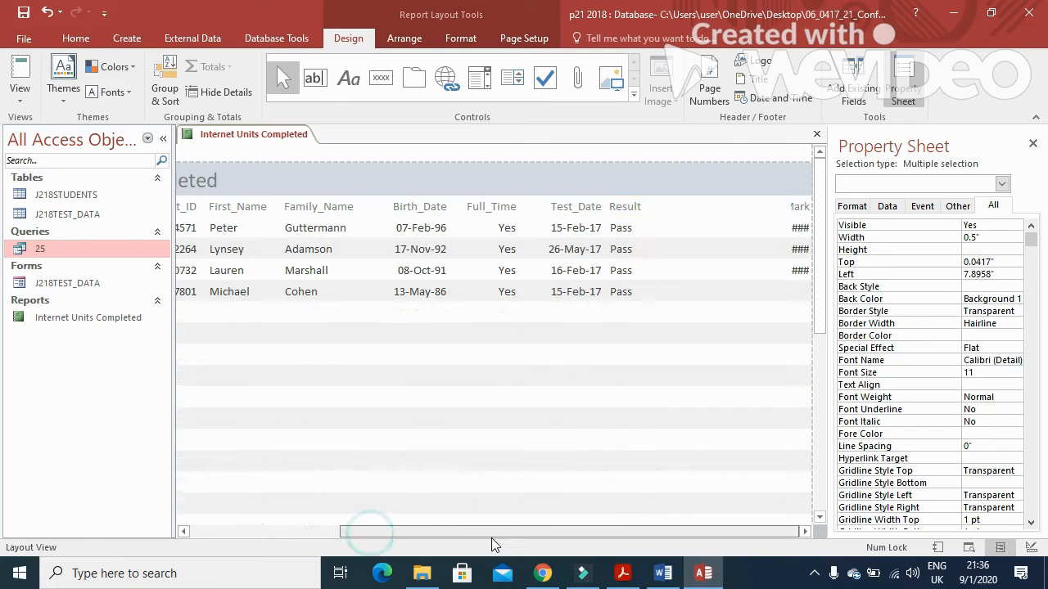
left_click(804, 209)
left_click(796, 234, "shift")
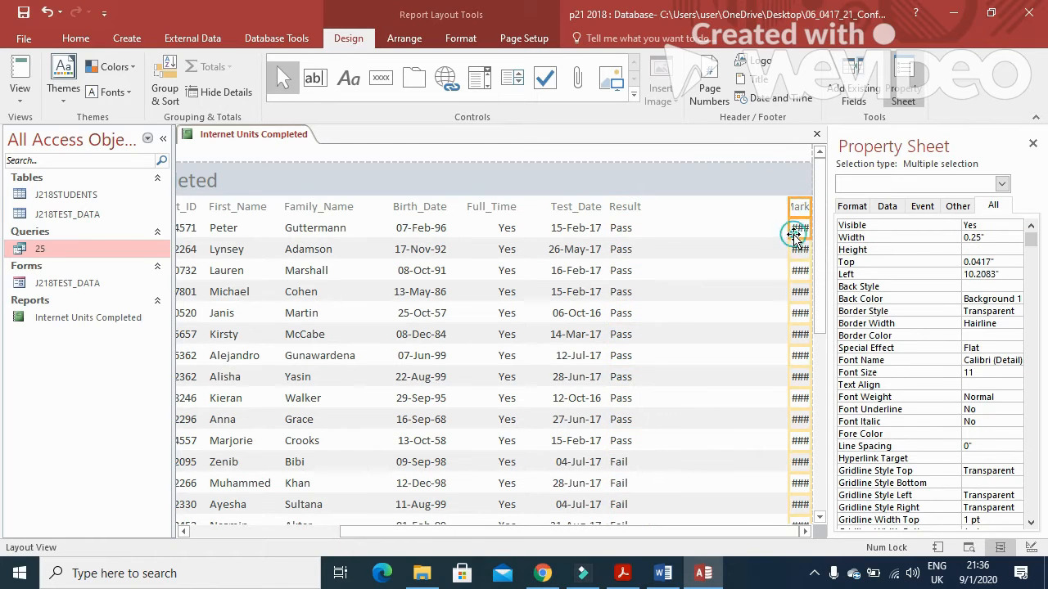
left_click_drag(789, 208, 656, 211)
left_click_drag(809, 208, 750, 258)
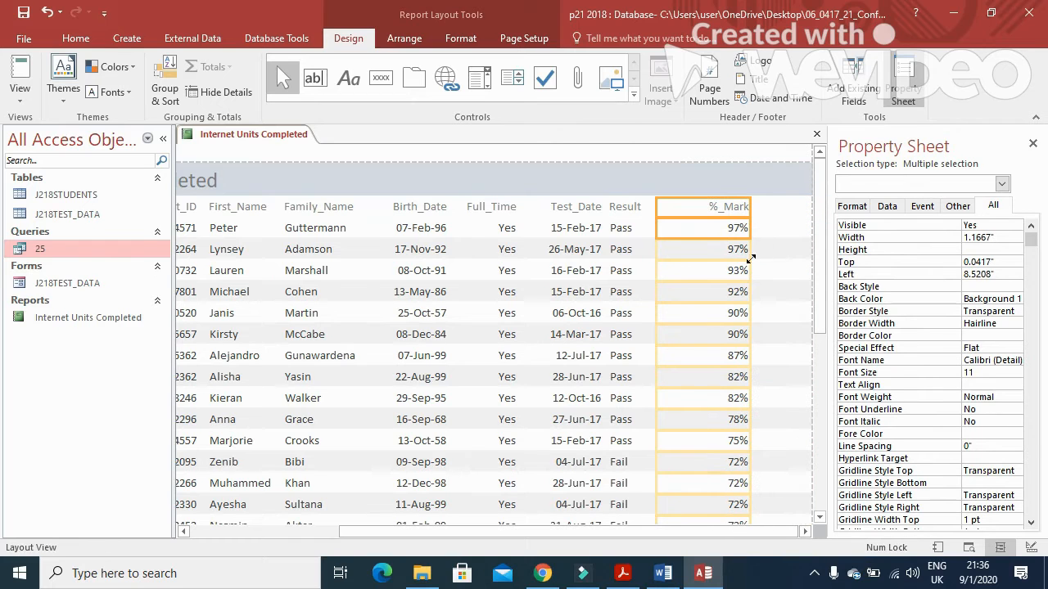
Step: Check the title-centring requirement in the question paper, then return to the report
left_click(622, 573)
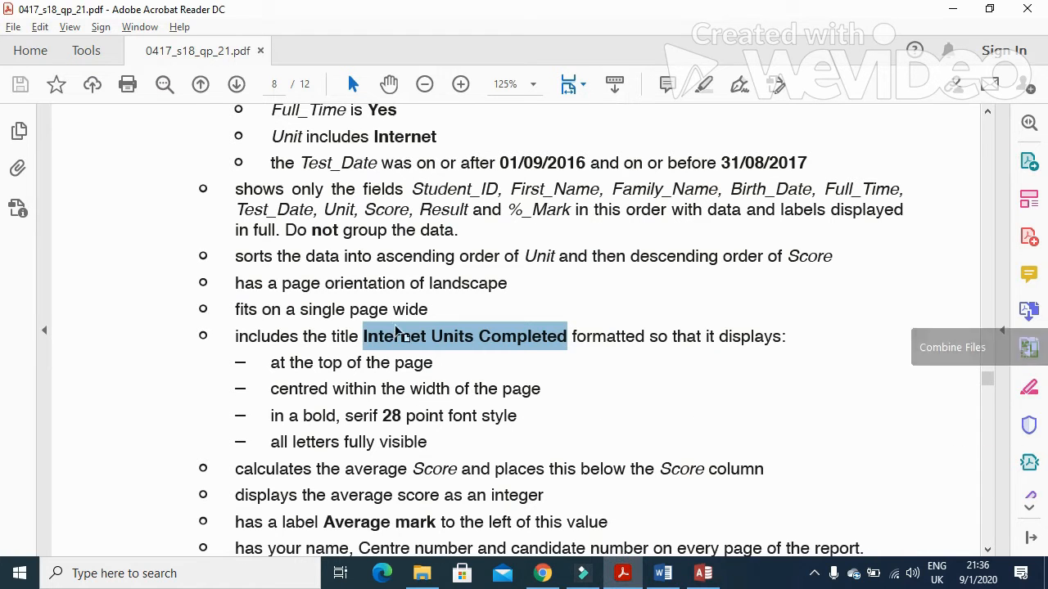
left_click_drag(261, 395, 529, 399)
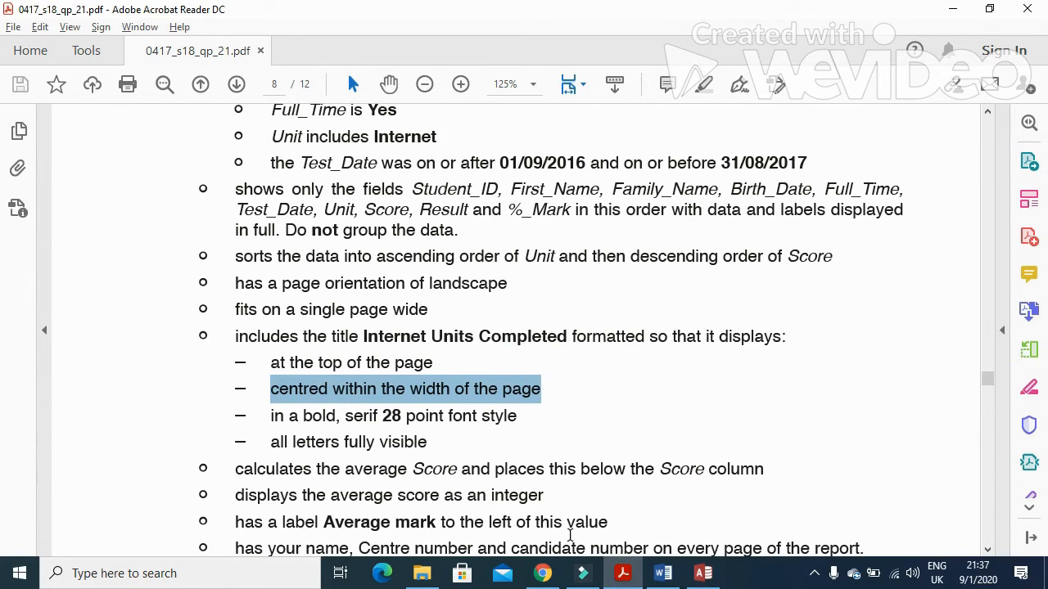
left_click(622, 573)
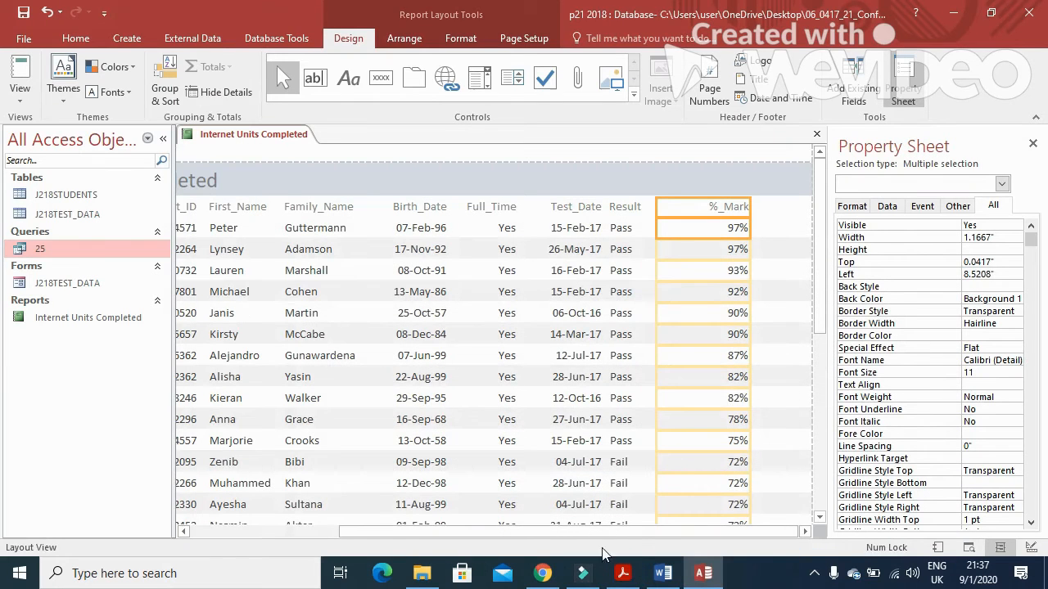
left_click_drag(631, 532, 369, 532)
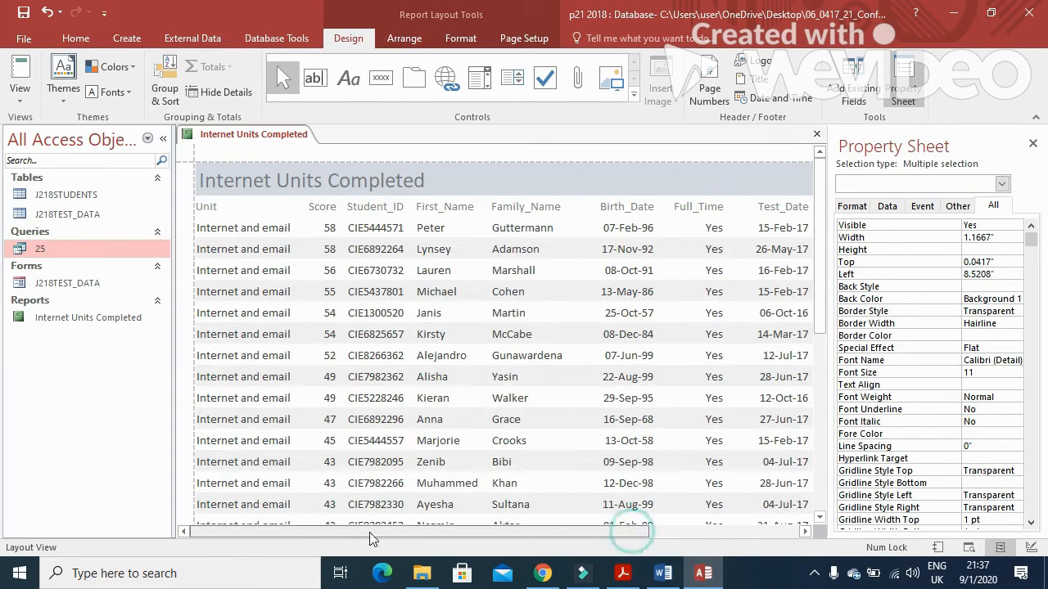
Step: Widen the Internet Units Completed title label and shift it right
left_click(319, 188)
left_click_drag(428, 180, 808, 205)
left_click_drag(198, 178, 510, 197)
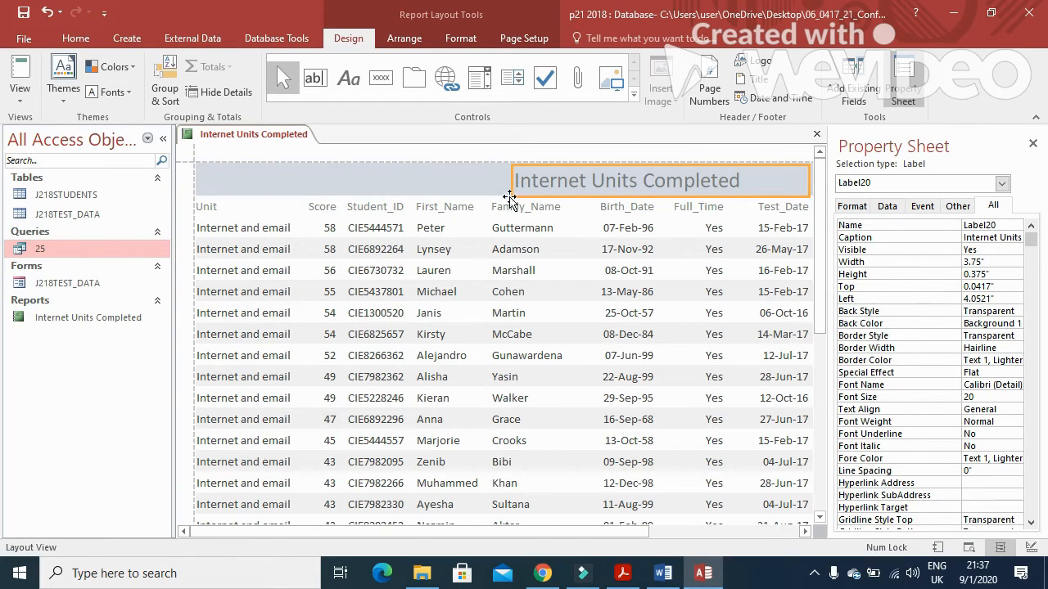
Step: Format the title as 28-point bold Times New Roman
left_click(75, 38)
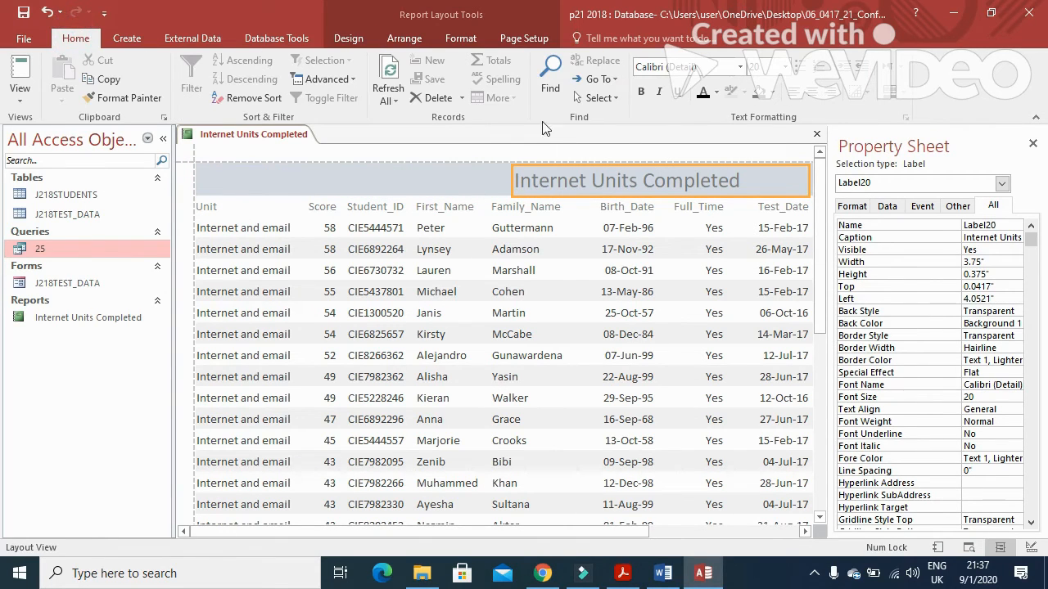
left_click(783, 67)
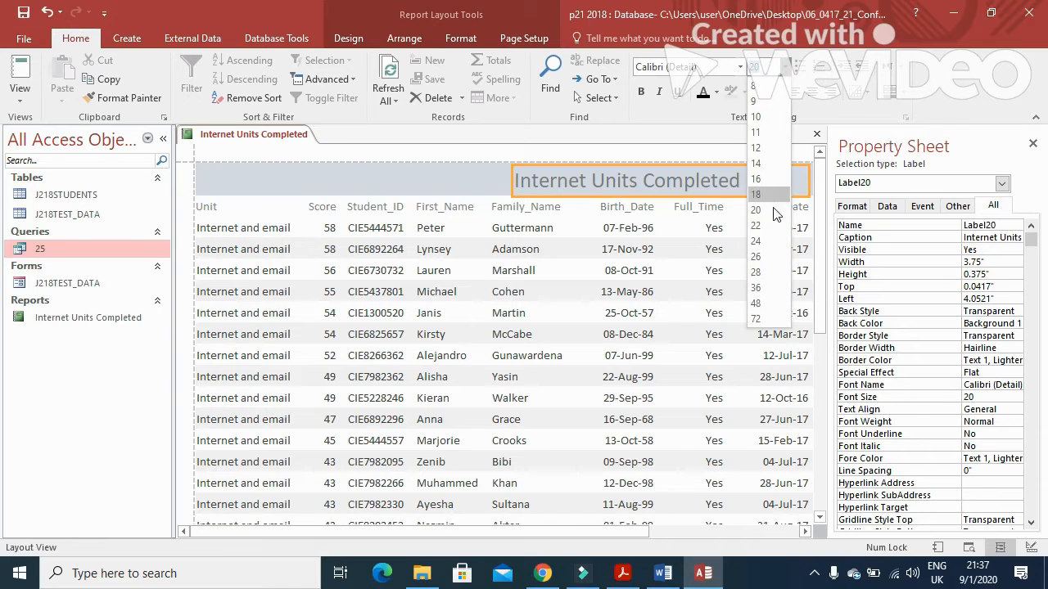
left_click(760, 272)
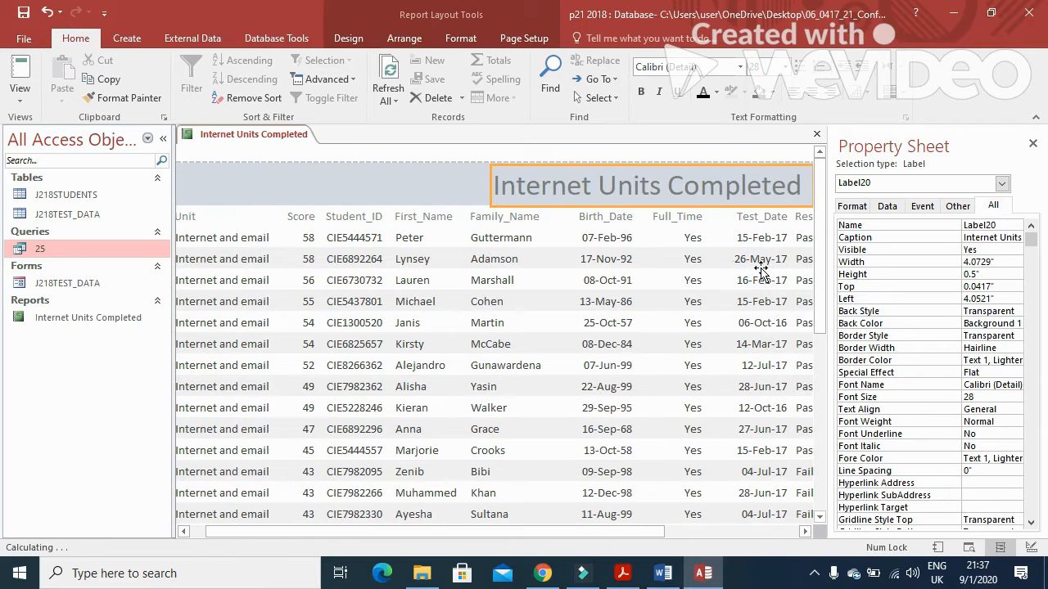
left_click(742, 72)
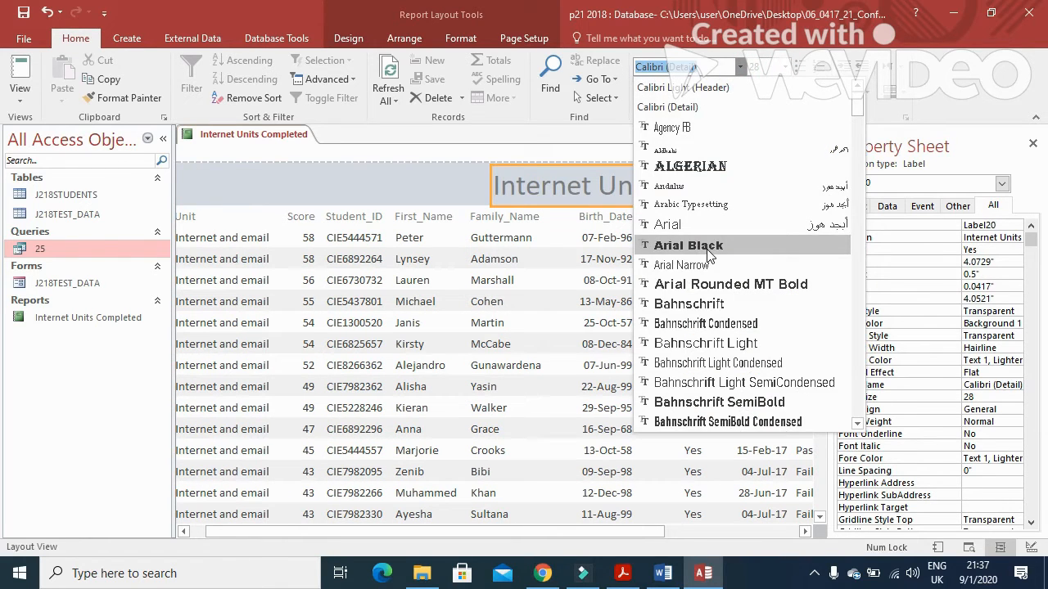
type("Times New Roman")
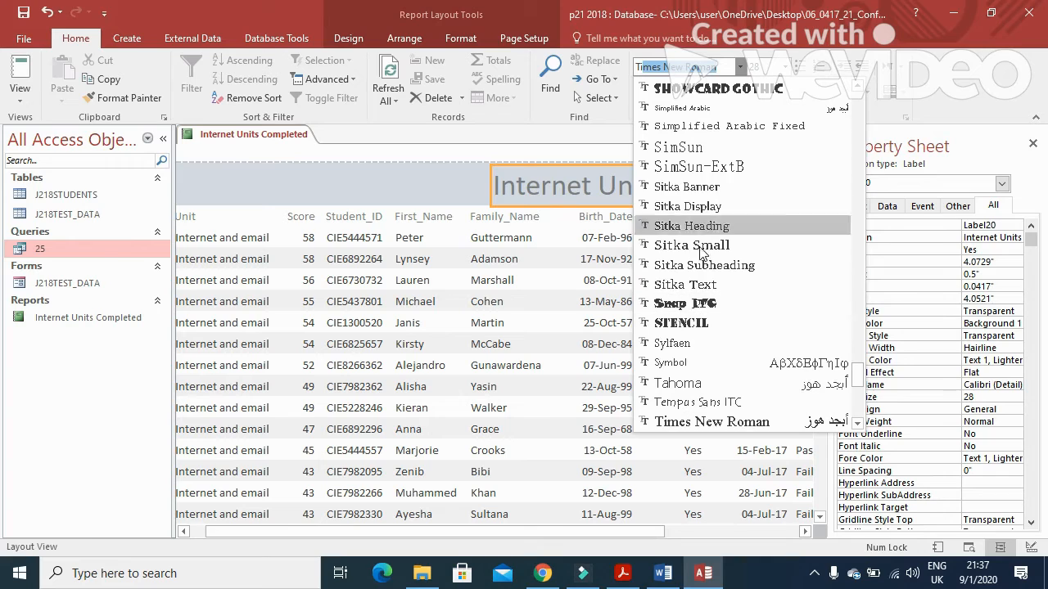
left_click(695, 421)
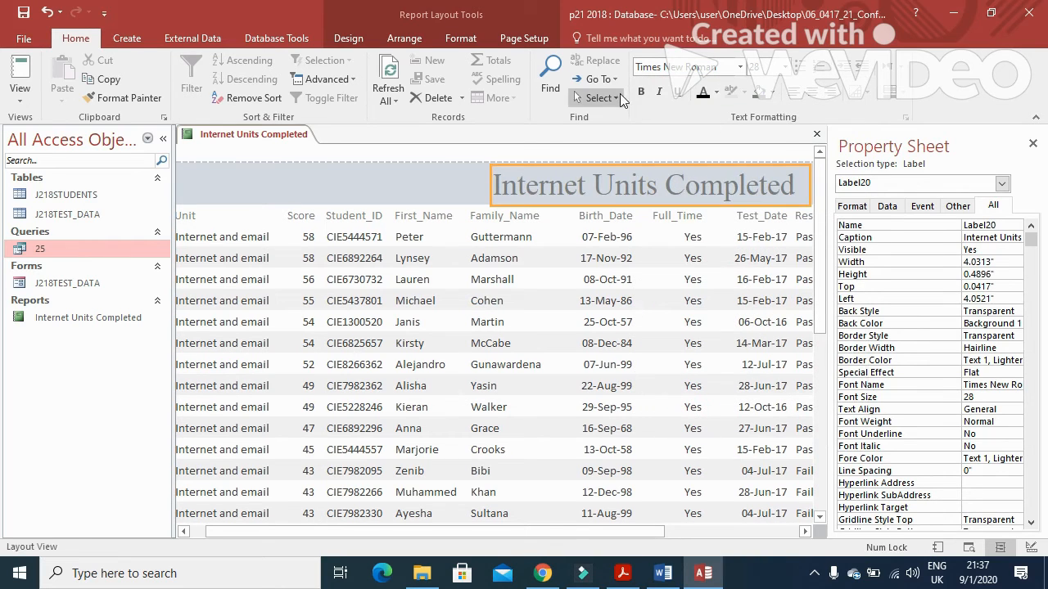
left_click(642, 92)
key("alt+Tab")
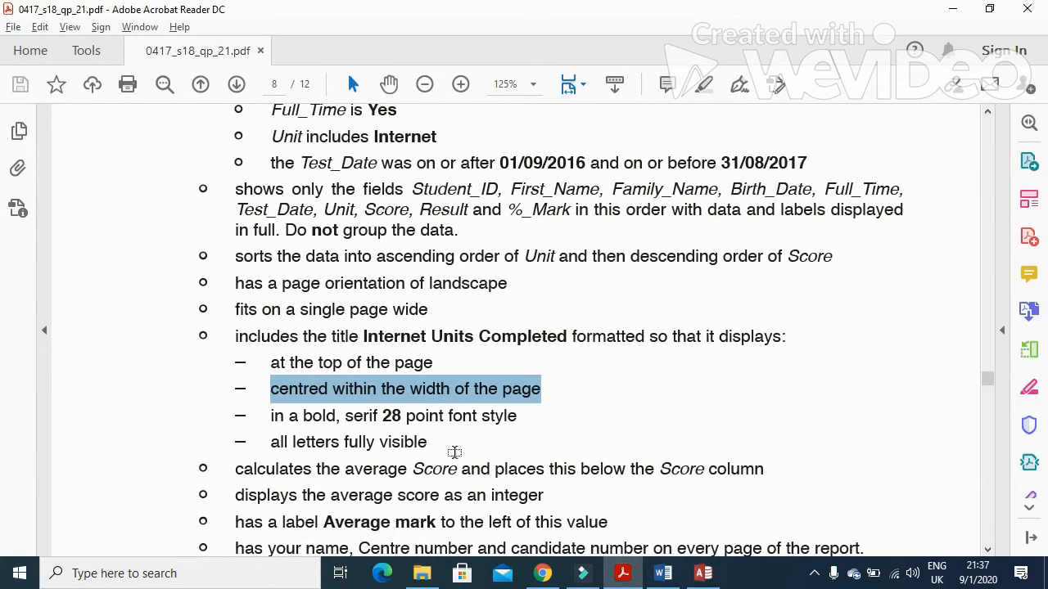
Step: Go back to the report's Layout View in Access after reading the title requirements
key("alt+Tab")
left_click_drag(481, 535, 646, 534)
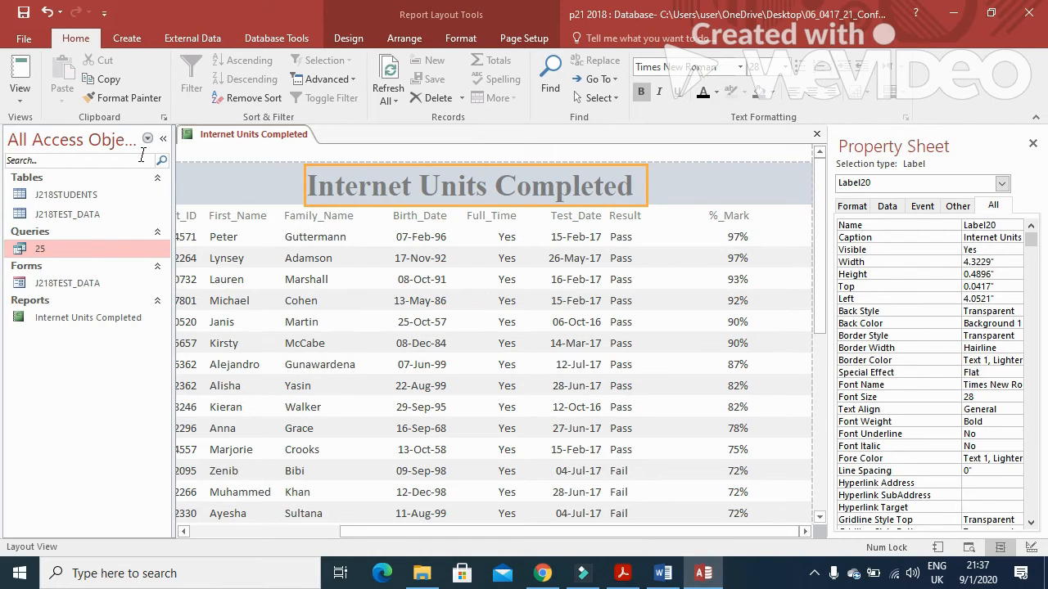
Step: Preview the report, then in Design View nudge the title left toward the page centre
left_click(20, 86)
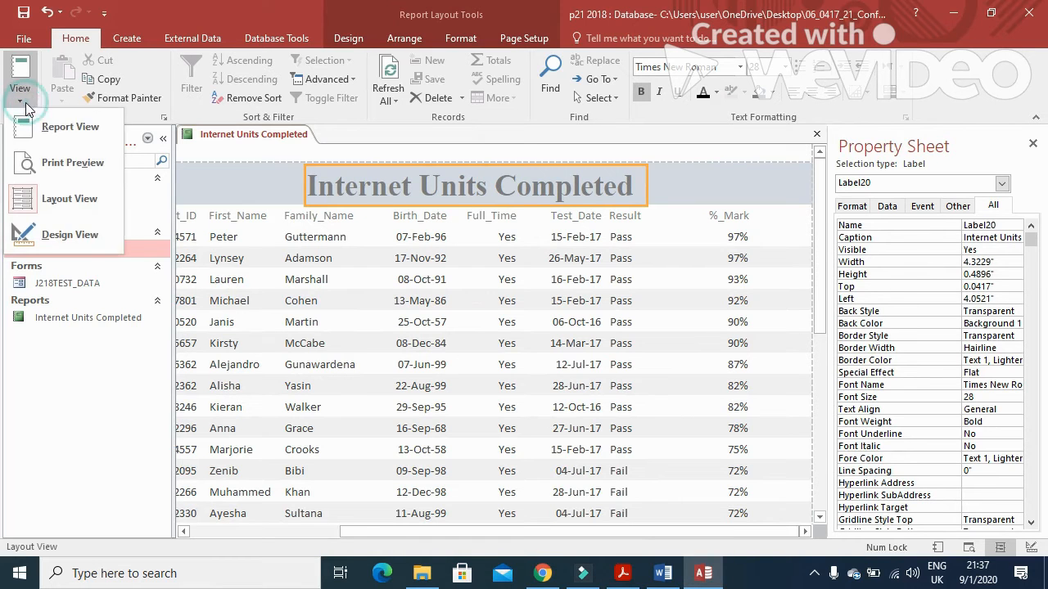
left_click(68, 164)
left_click_drag(567, 535, 510, 535)
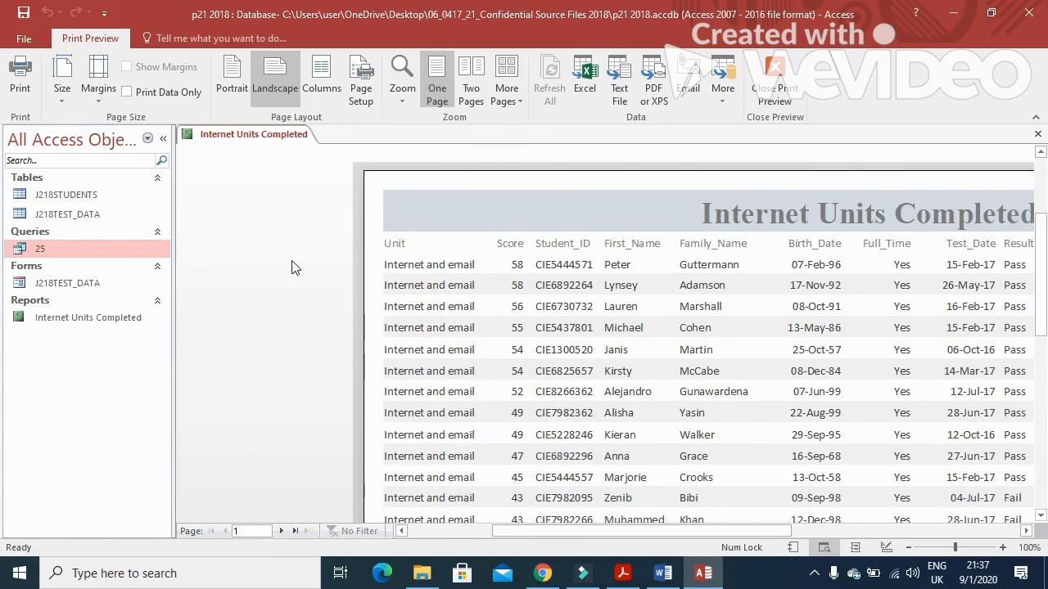
right_click(208, 137)
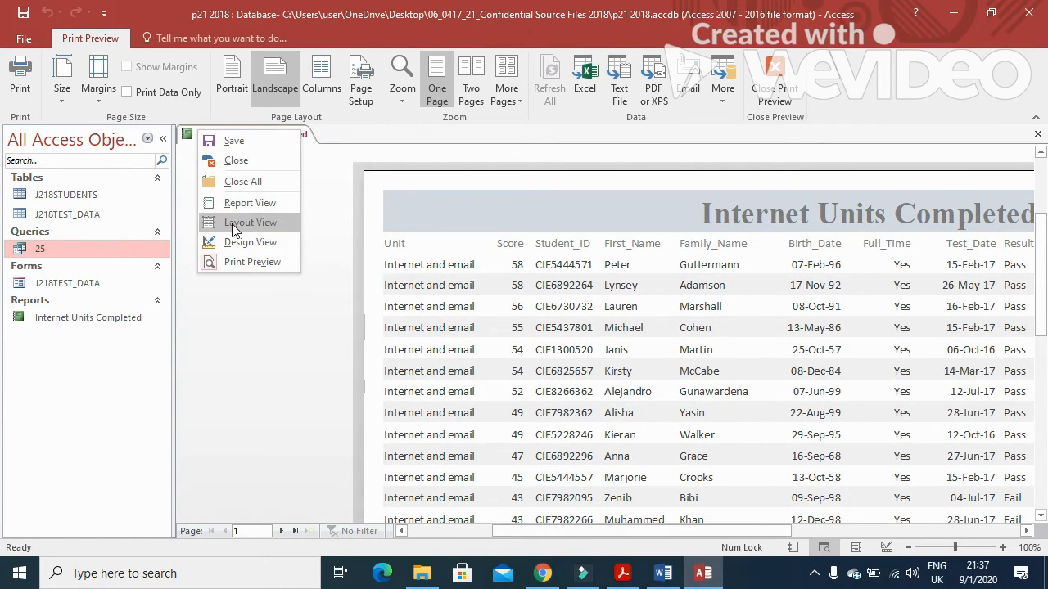
left_click(235, 241)
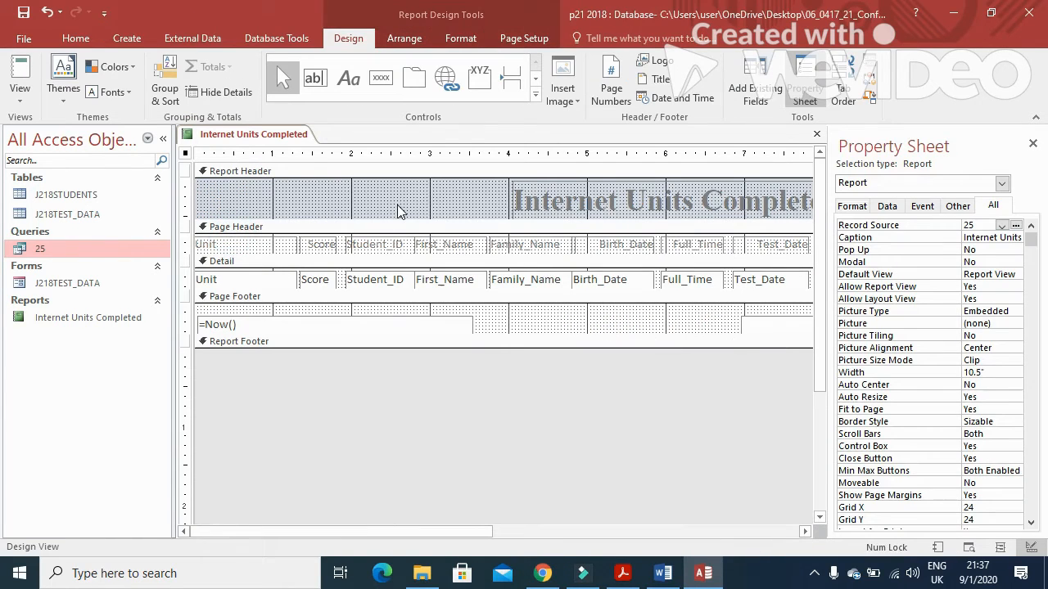
left_click(535, 195)
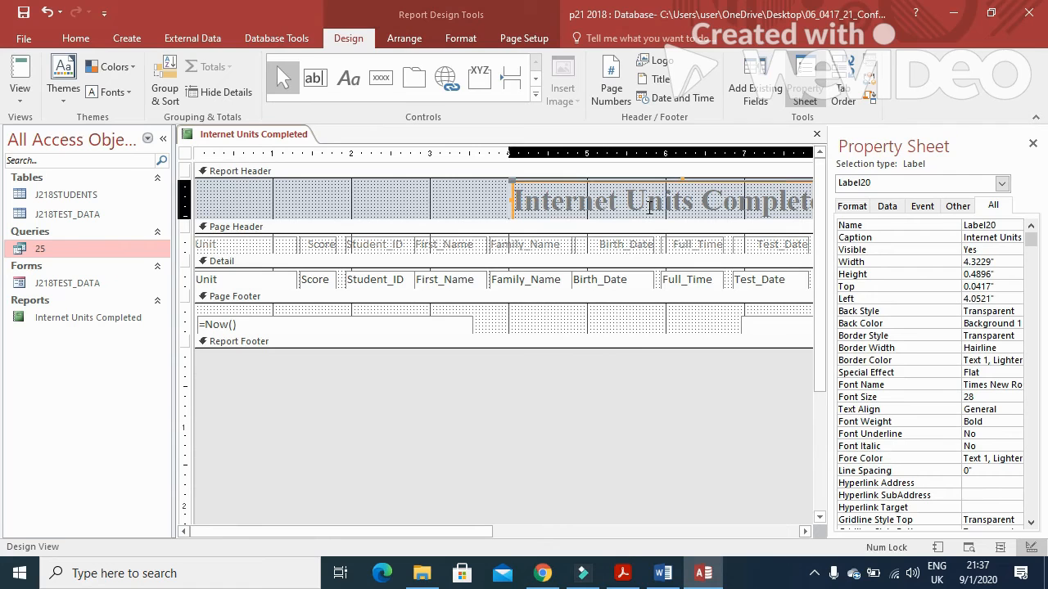
key("Left")
key("Left")
key("Left")
key("Left")
key("Left")
key("Left")
key("Left")
key("Left")
key("Left")
key("Left")
key("Left")
key("Left")
key("Left")
key("Left")
key("Left")
key("Left")
key("Left")
key("Left")
key("Left")
key("Left")
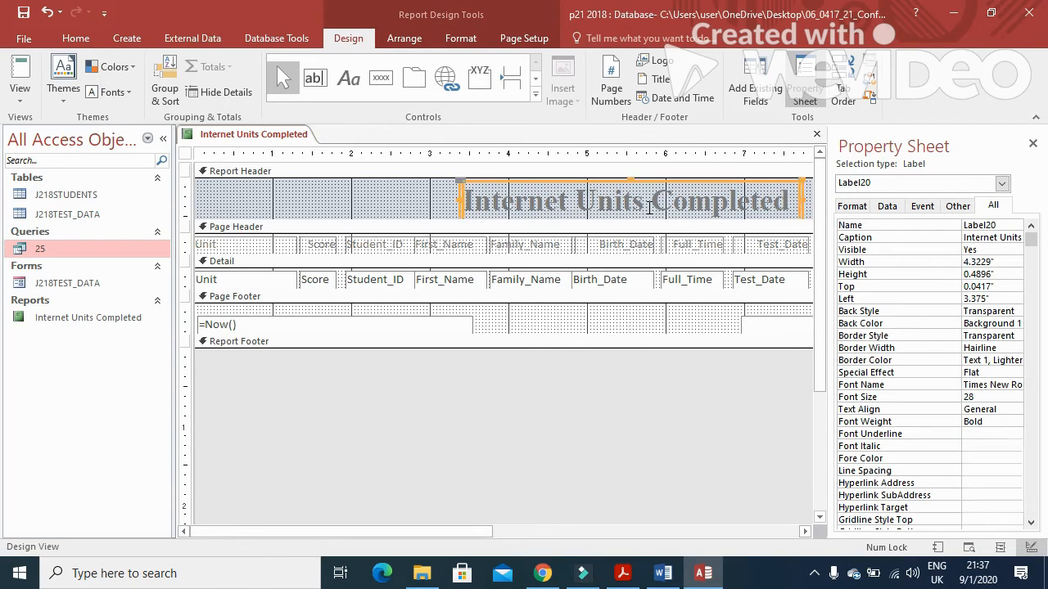
Step: Recheck the exam paper's requirements and return the report to Layout View
left_click(622, 573)
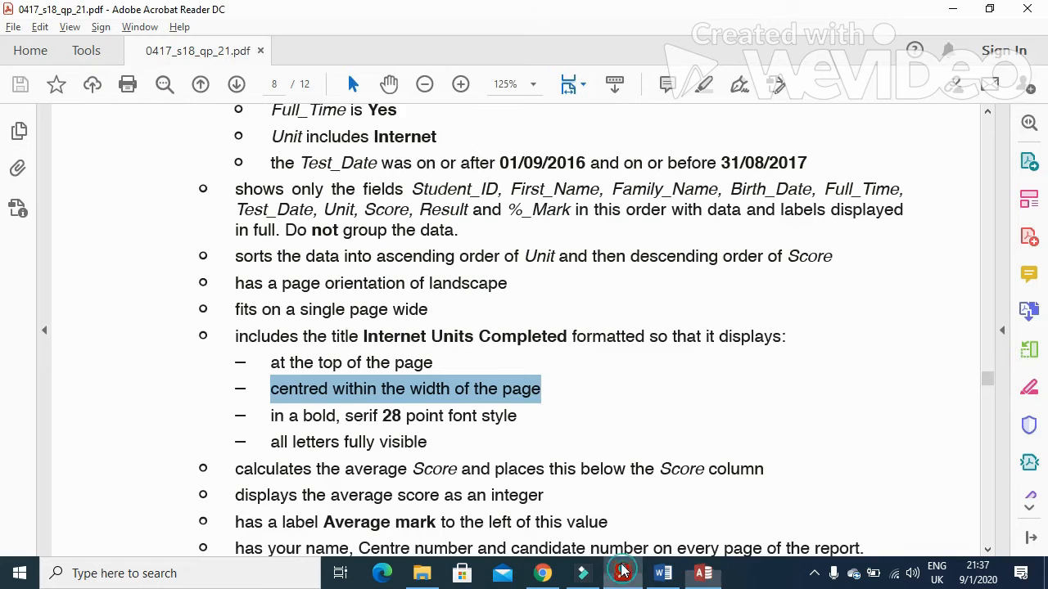
scroll(308, 322, "down", 4)
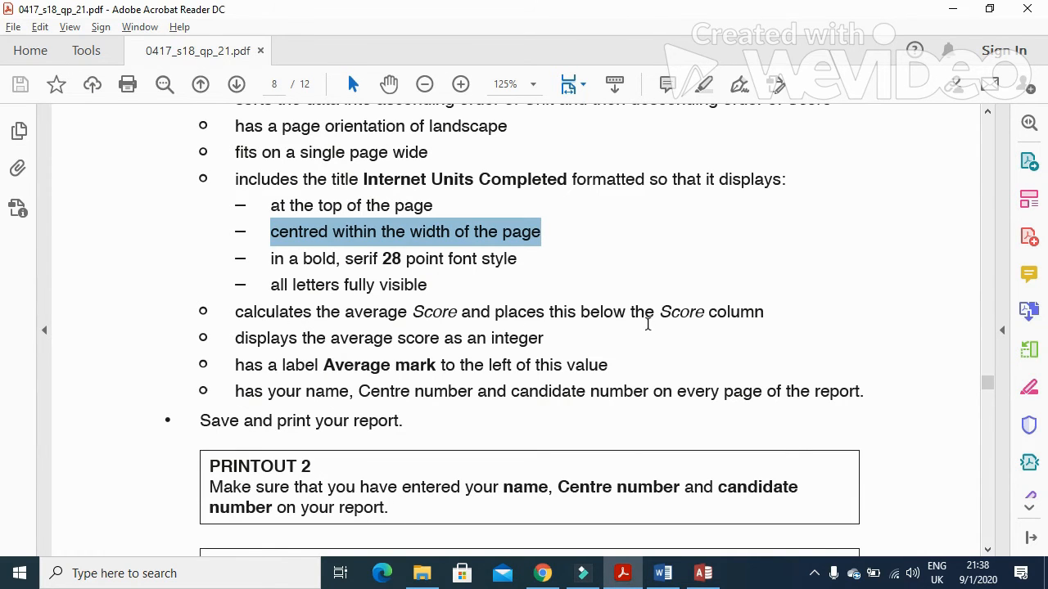
key("alt+Tab")
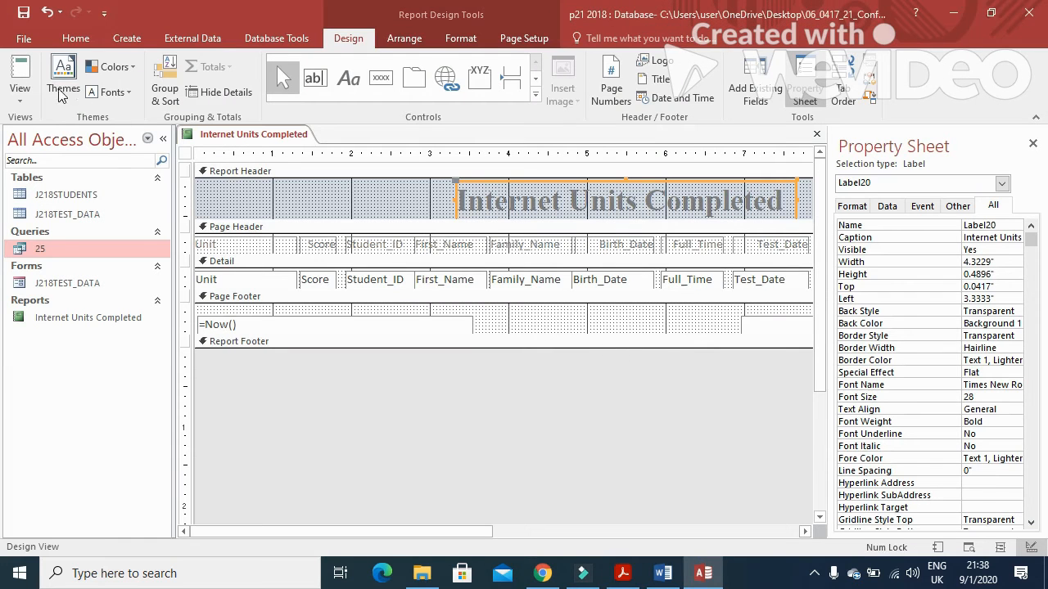
left_click(20, 89)
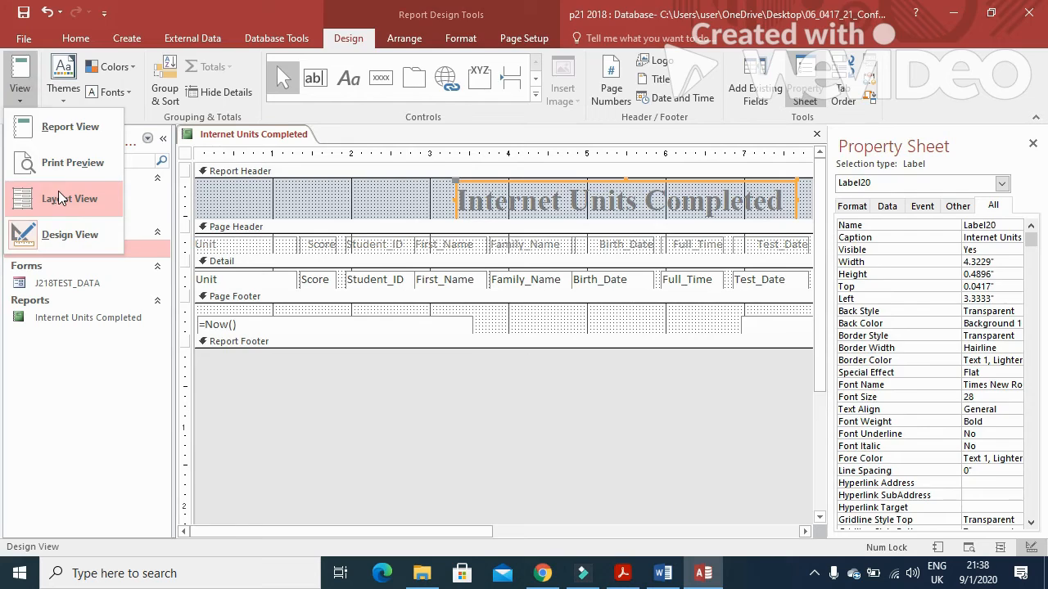
left_click(58, 194)
left_click(329, 239)
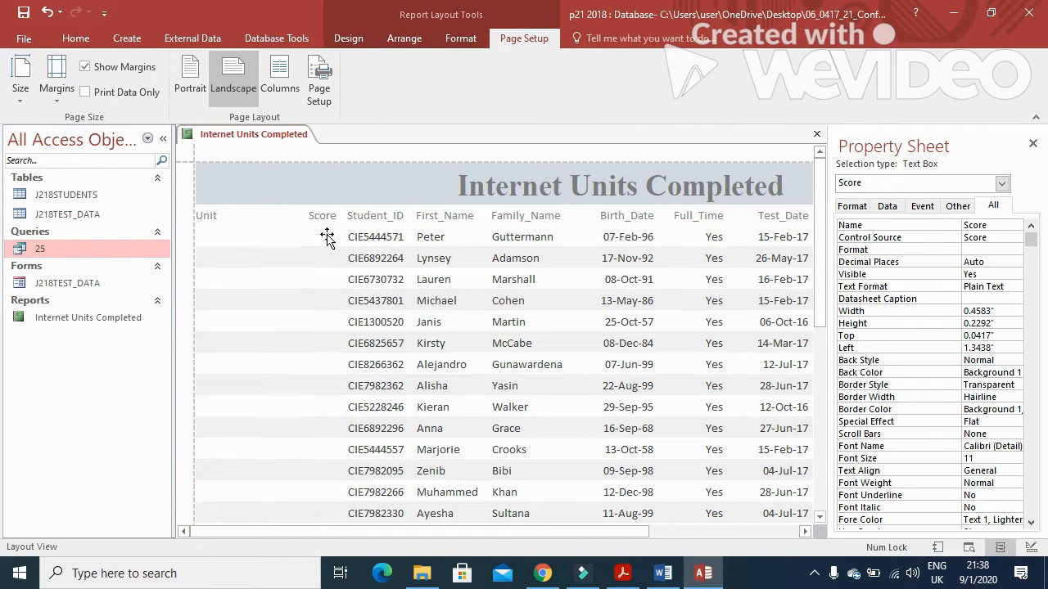
Step: Add an Average total under the Score column and check the integer requirement
right_click(326, 246)
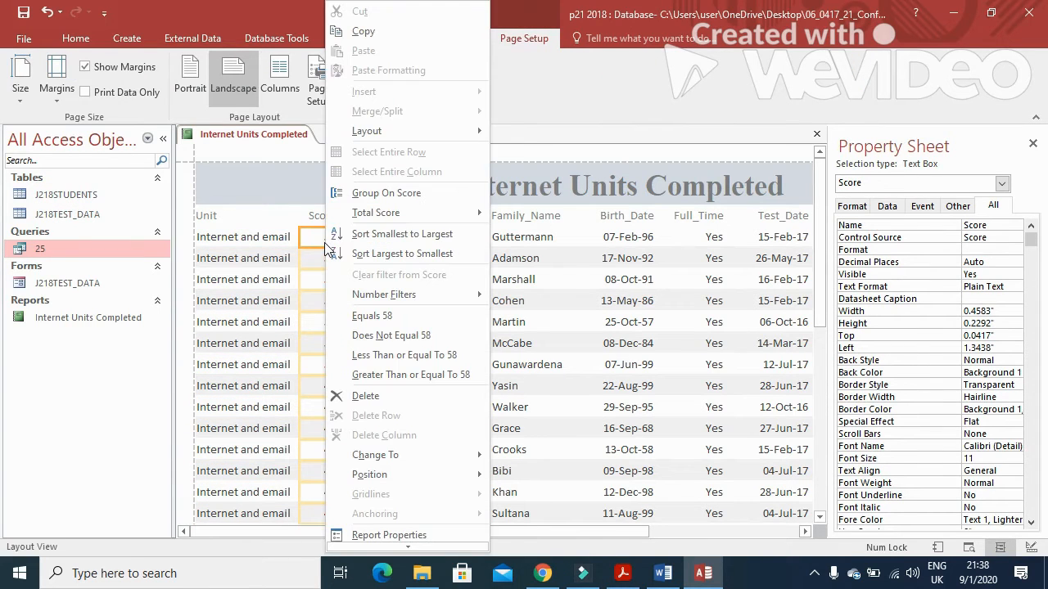
mouse_move(391, 212)
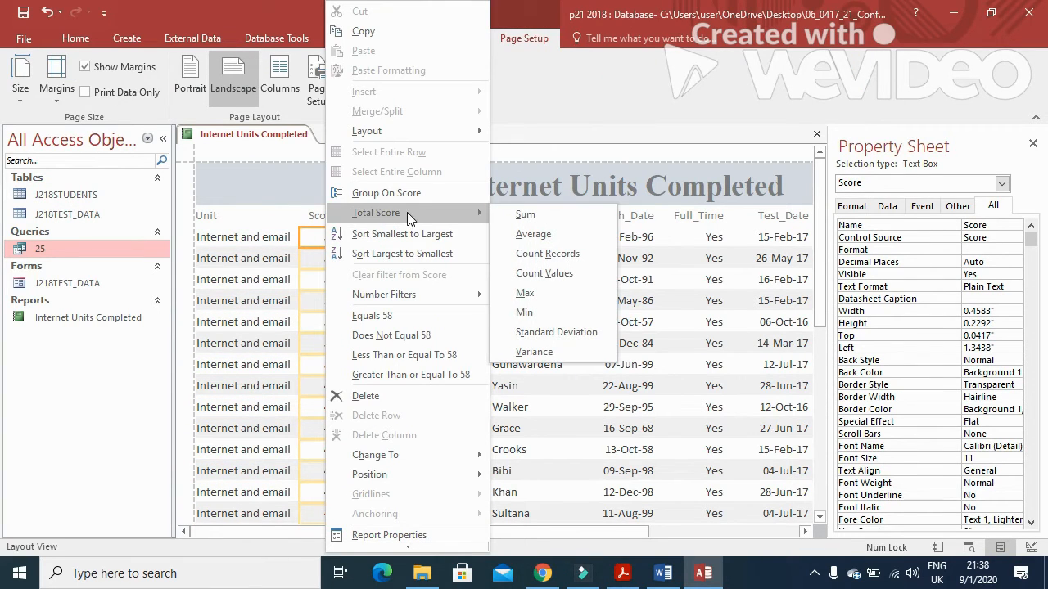
left_click(560, 234)
key("alt+Tab")
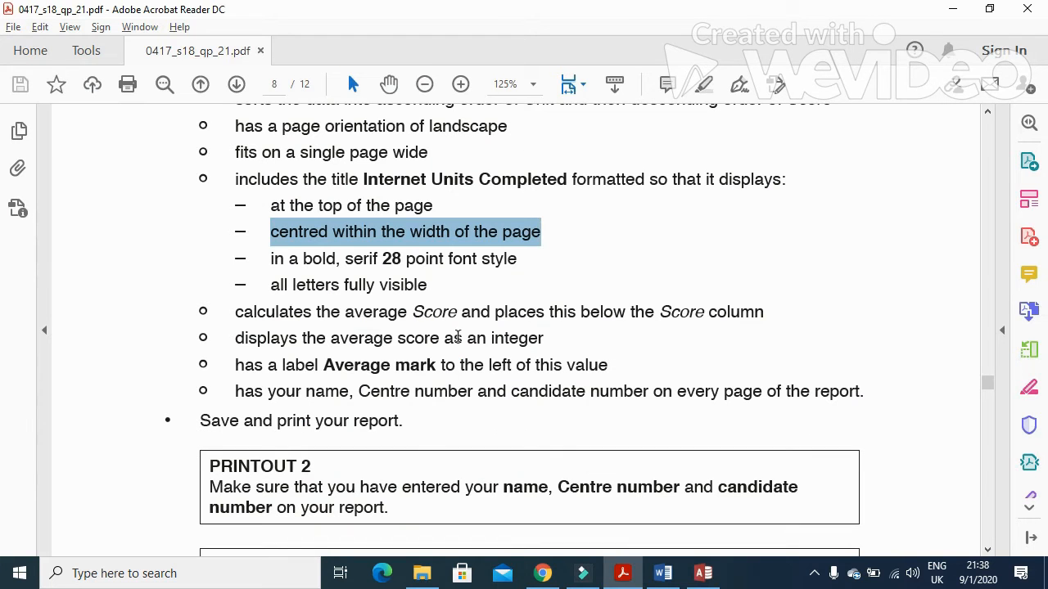
left_click_drag(244, 340, 542, 342)
key("alt+Tab")
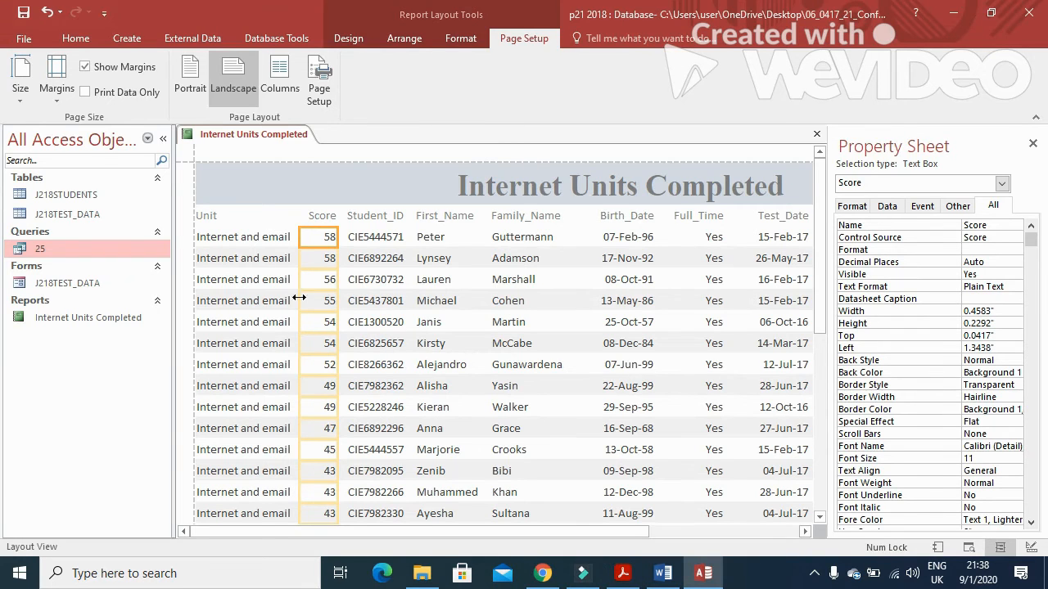
Step: Narrow the Score average box so it displays the whole number 50
right_click(250, 137)
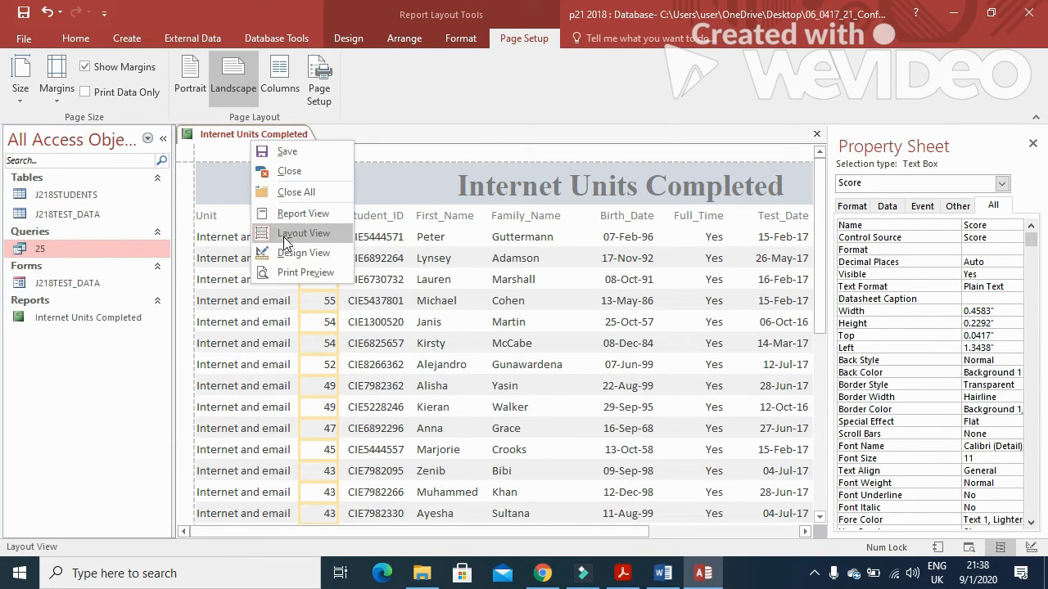
scroll(434, 320, "down", 10)
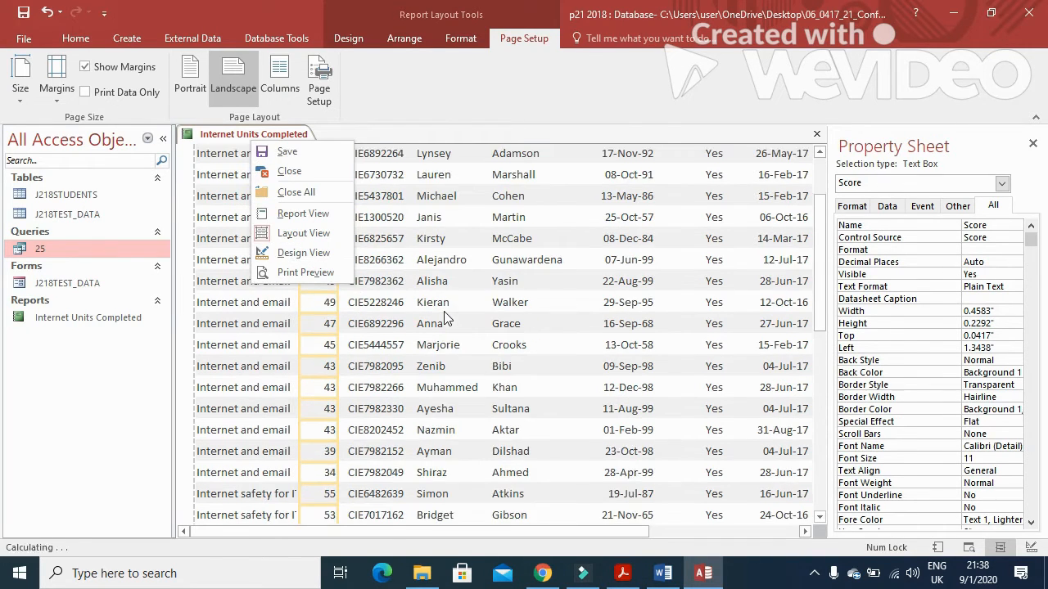
scroll(438, 327, "down", 10)
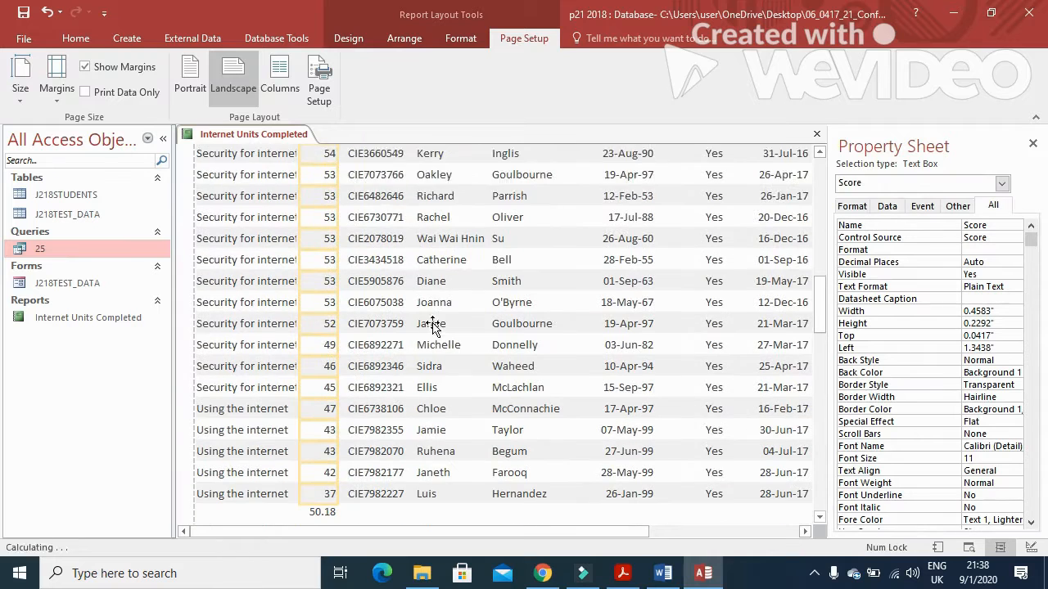
left_click(320, 461)
left_click(326, 461)
mouse_move(325, 461)
left_mouse_down()
mouse_move(338, 464)
mouse_move(278, 461)
mouse_move(315, 461)
left_mouse_up()
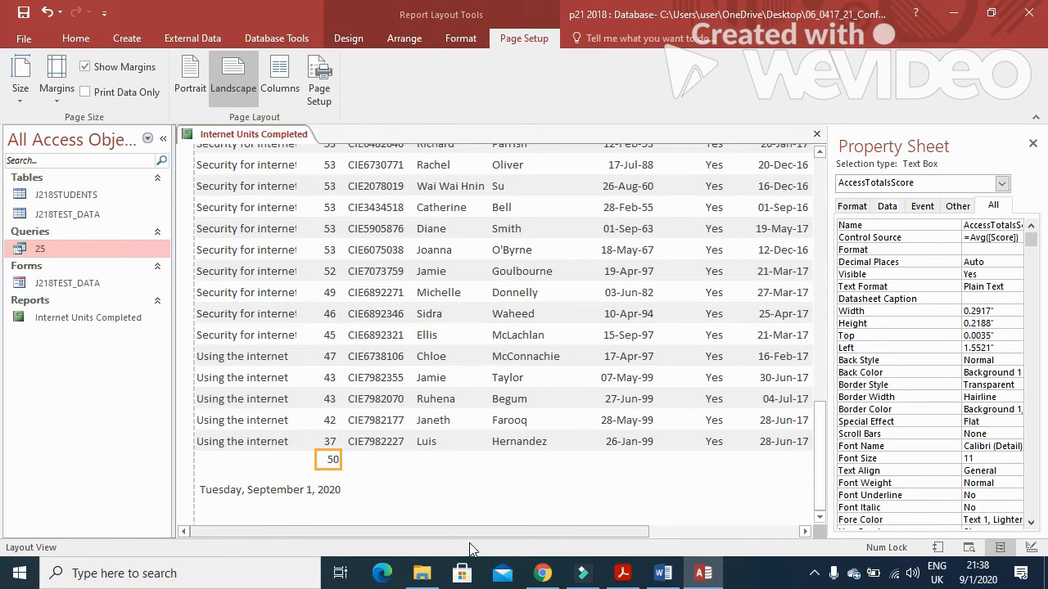
Step: Add a caption label beside the Score average total
left_click(622, 573)
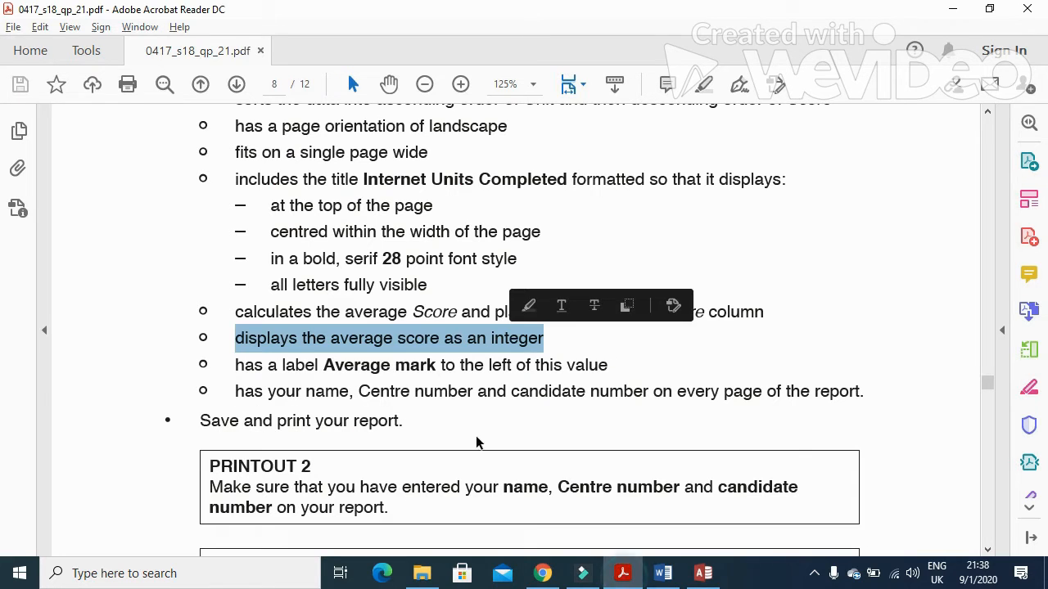
left_click_drag(324, 365, 436, 366)
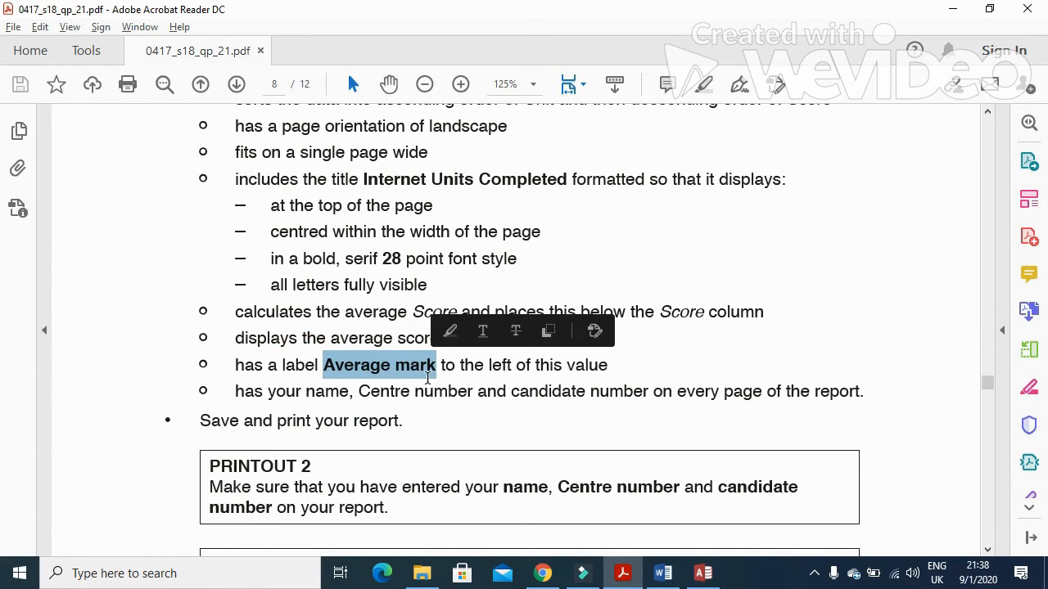
key("alt+Tab")
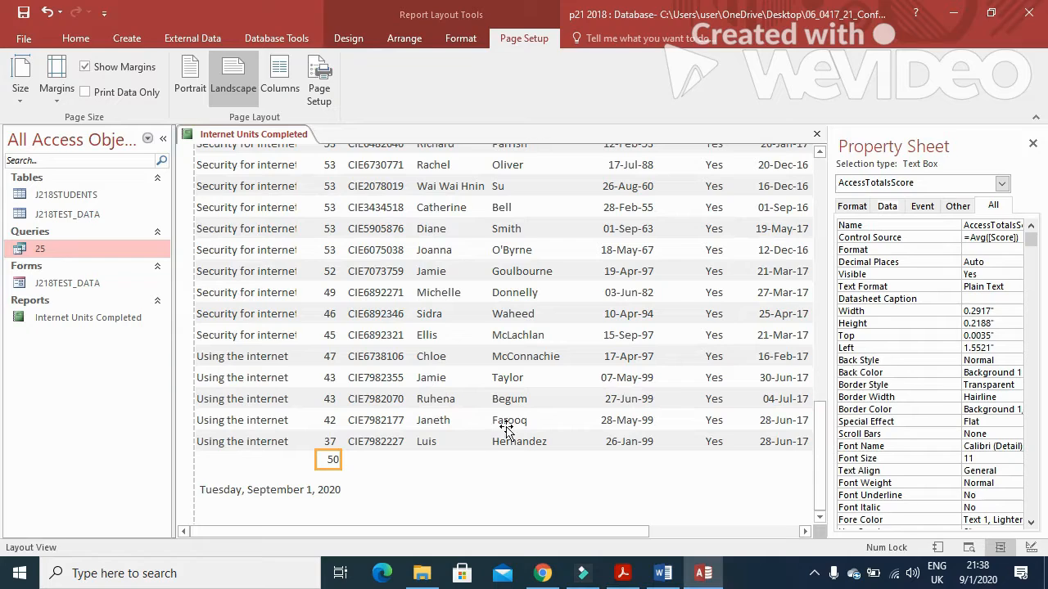
right_click(333, 463)
left_click(388, 499)
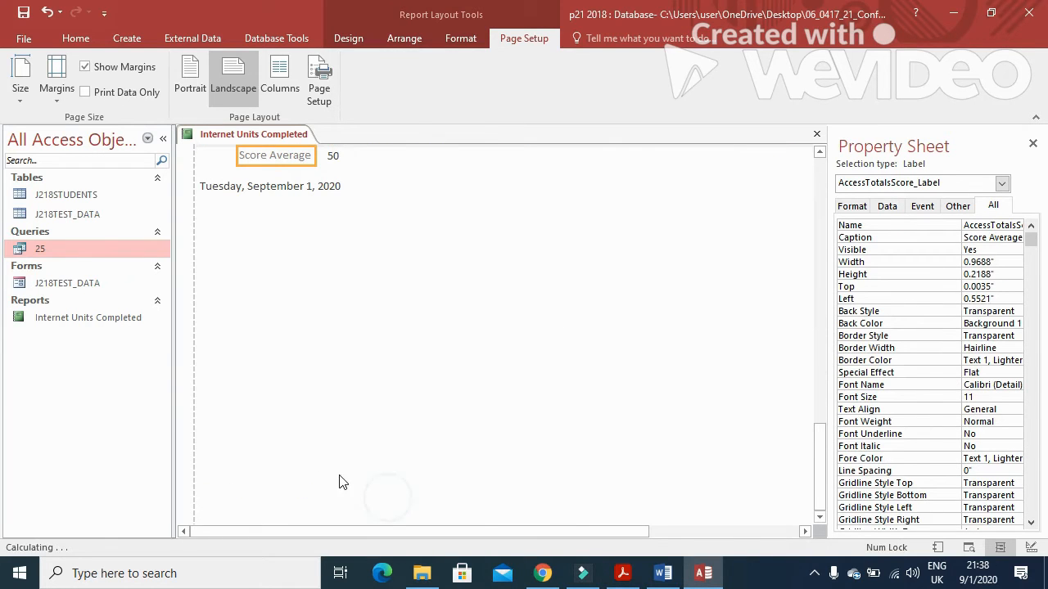
Step: Change the caption text to 'Average mark' and compare it with the exam paper
scroll(320, 341, "up", 1)
left_click(311, 209)
left_click_drag(310, 208, 242, 207)
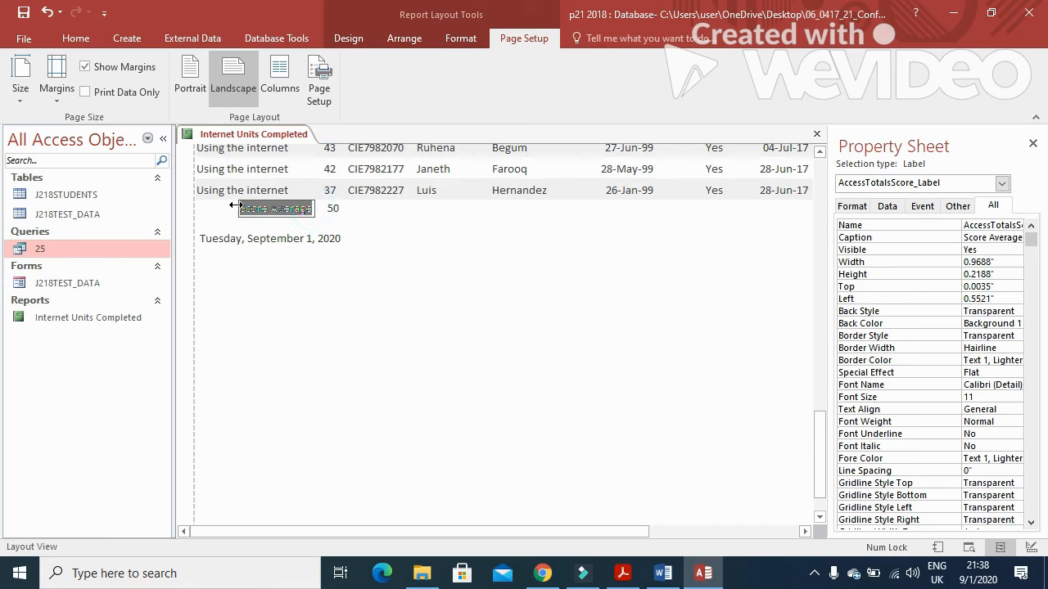
type("Average mark")
key("alt+Tab")
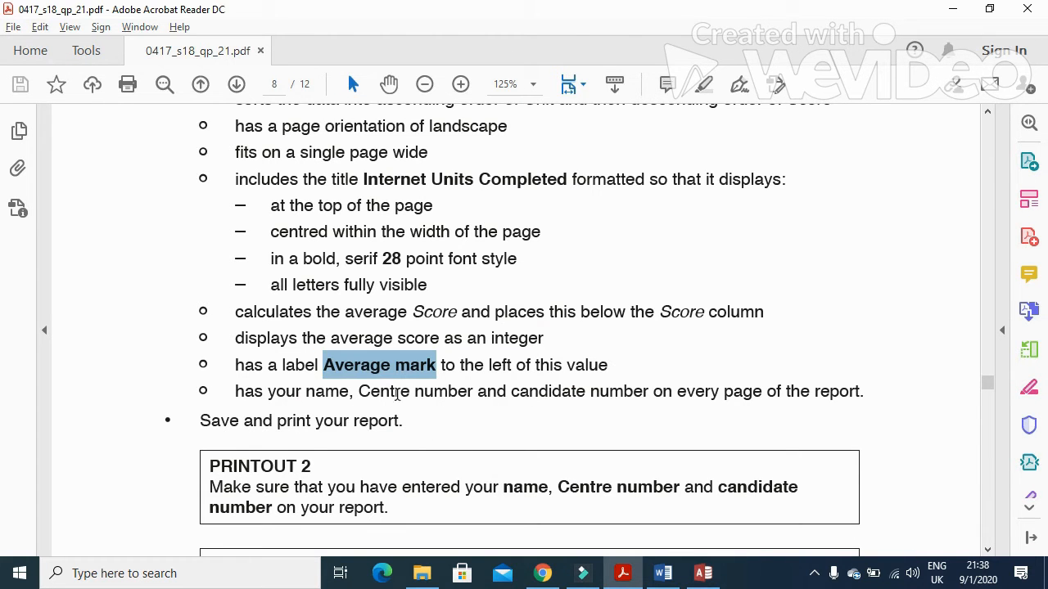
key("alt+Tab")
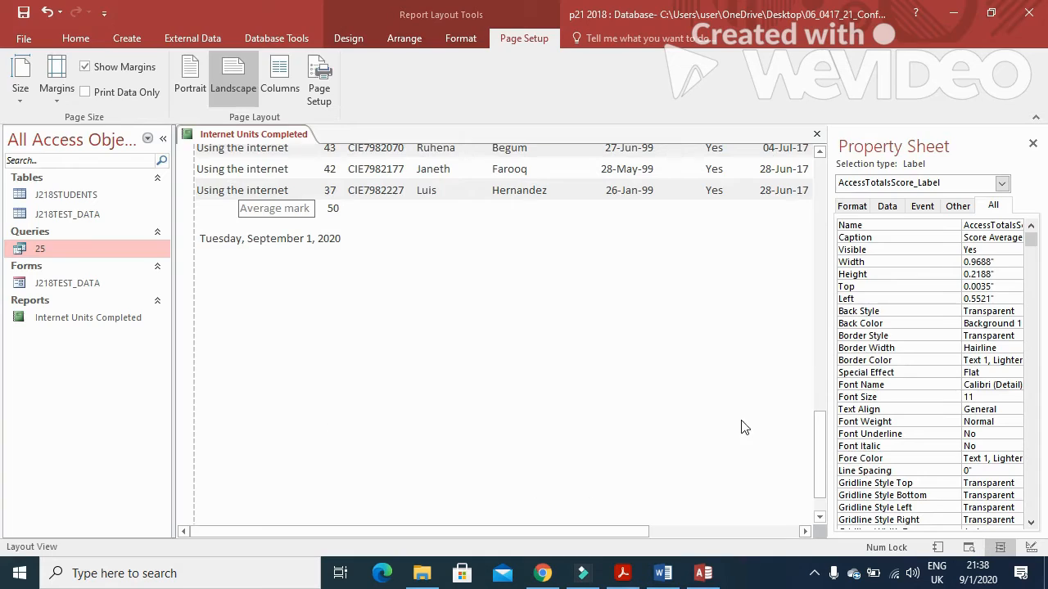
Step: In Design View, add a page-footer label with the candidate's name and centre number
right_click(289, 135)
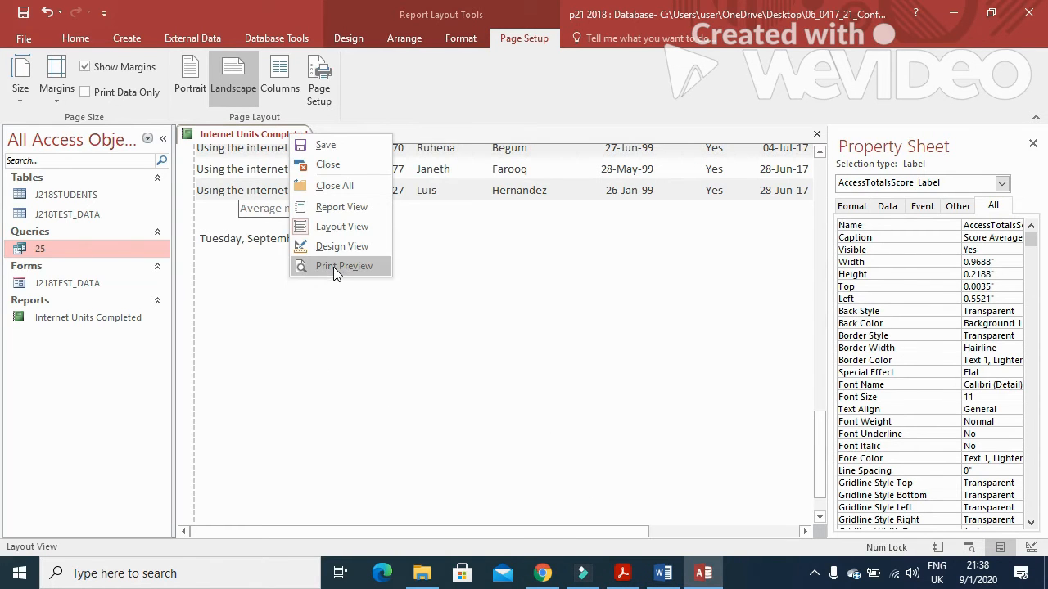
left_click(344, 247)
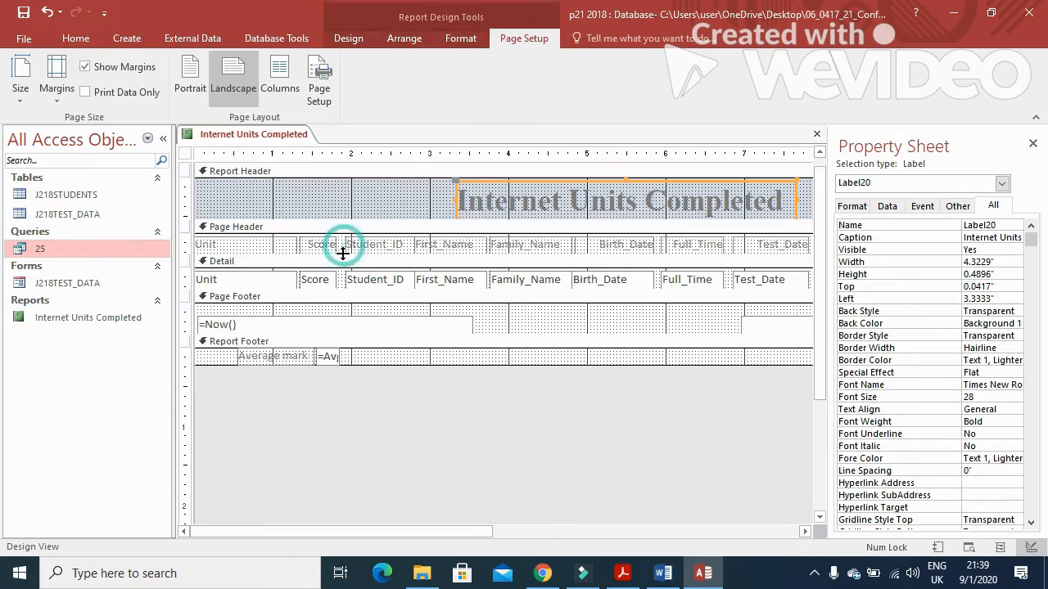
left_click(346, 40)
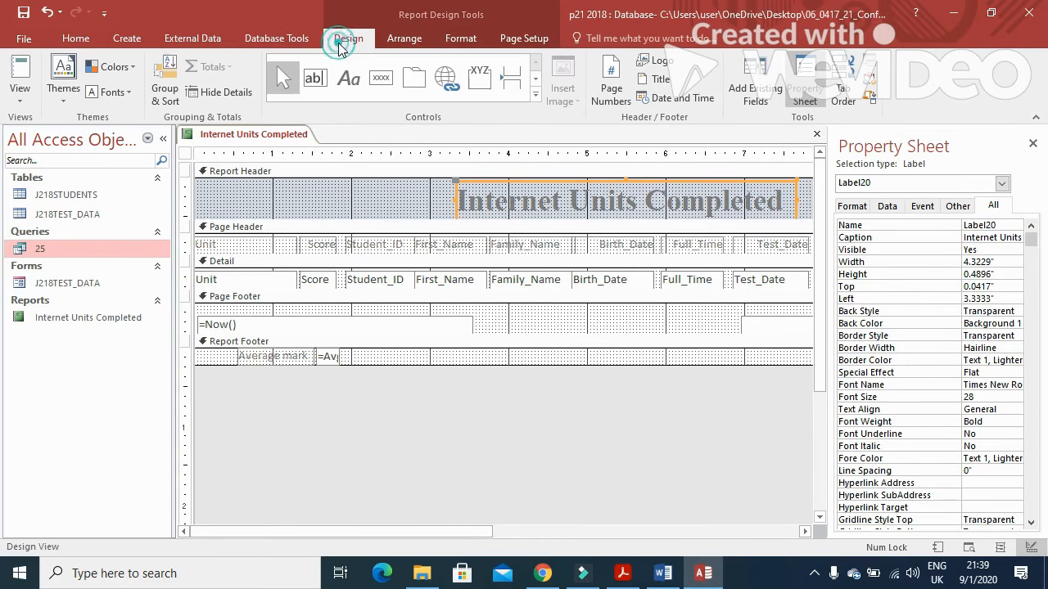
left_click(349, 81)
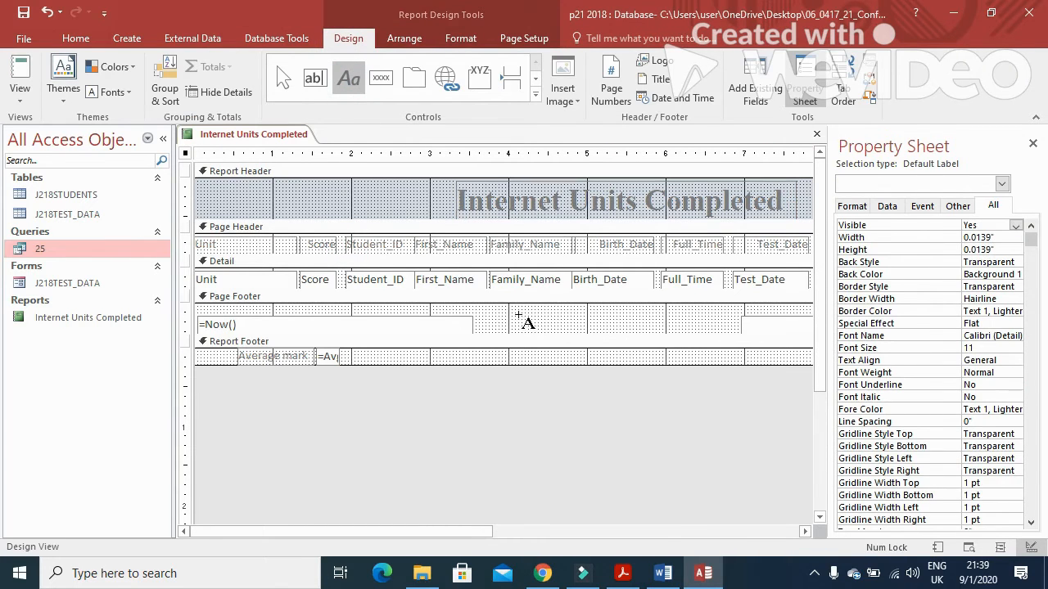
left_click_drag(495, 312, 708, 334)
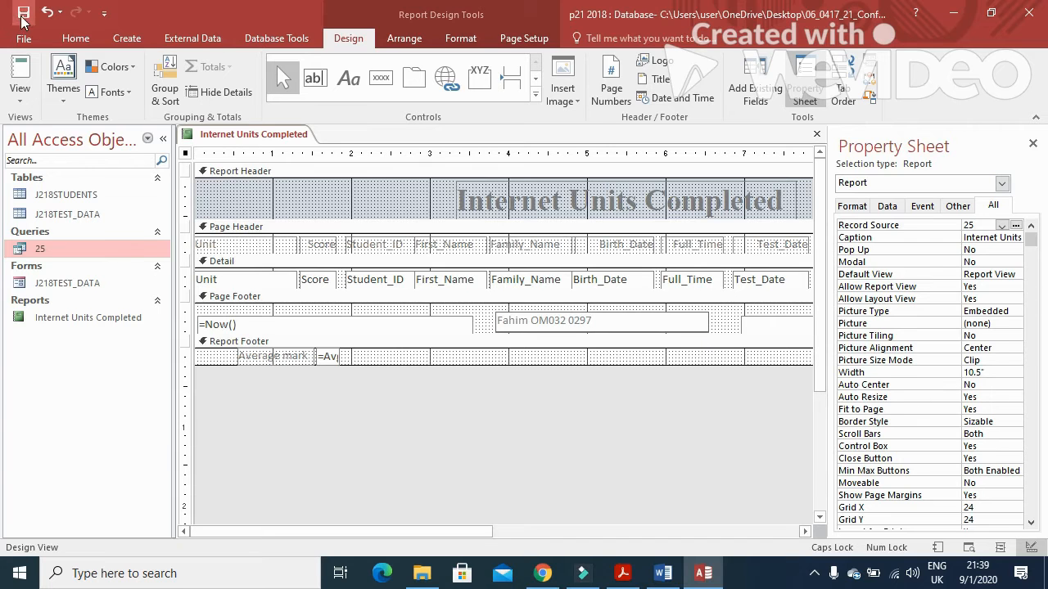
key("Return")
Step: Show the report in Print Preview
left_click(23, 105)
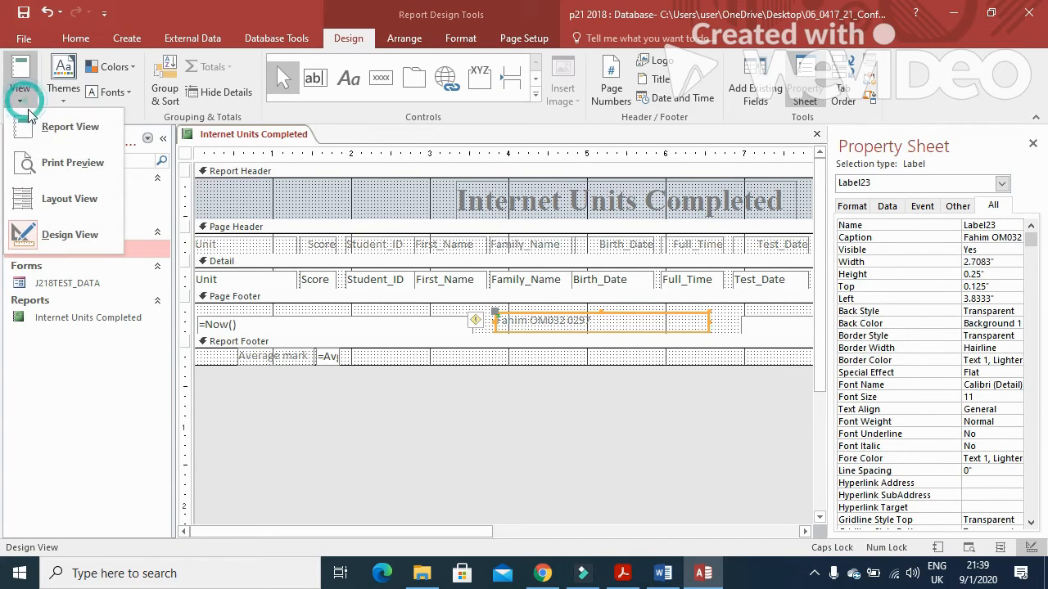
left_click(54, 158)
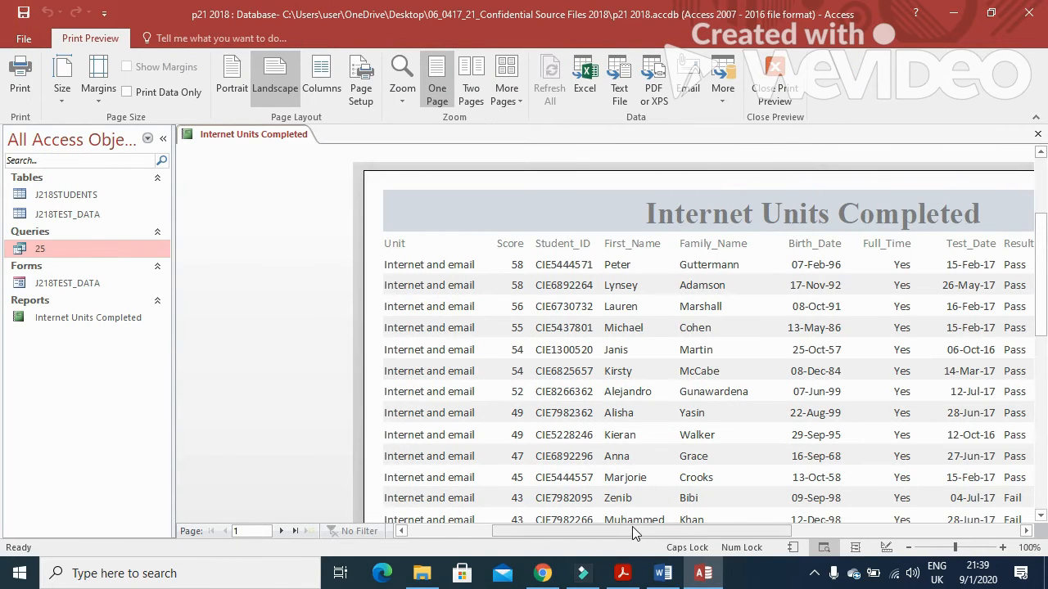
left_click_drag(632, 531, 745, 536)
Step: Read the Evidence 7 instruction in the exam question paper
scroll(698, 444, "down", 3)
scroll(698, 444, "down", 5)
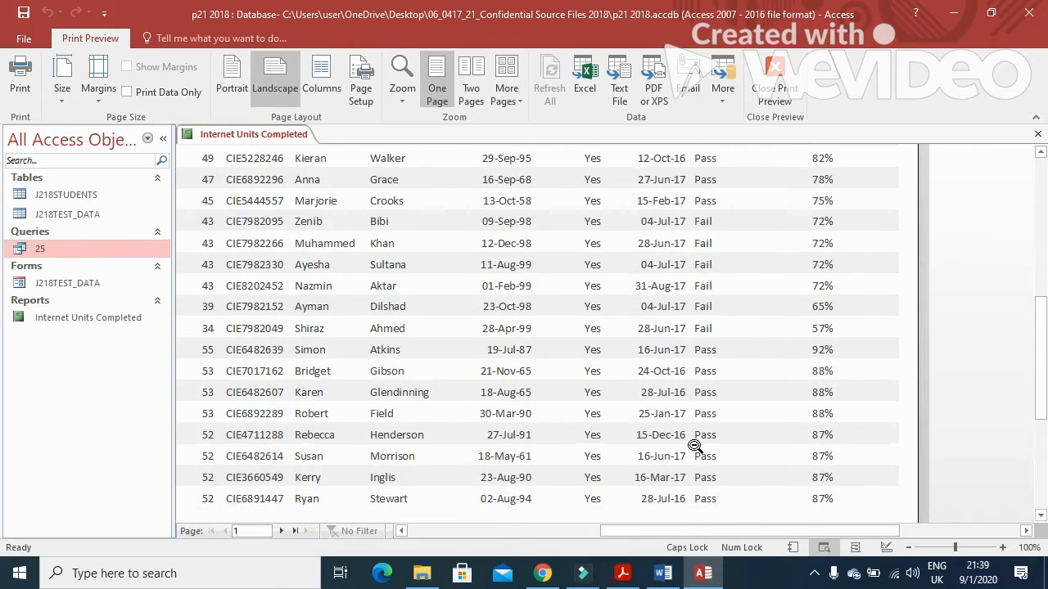
left_click(623, 573)
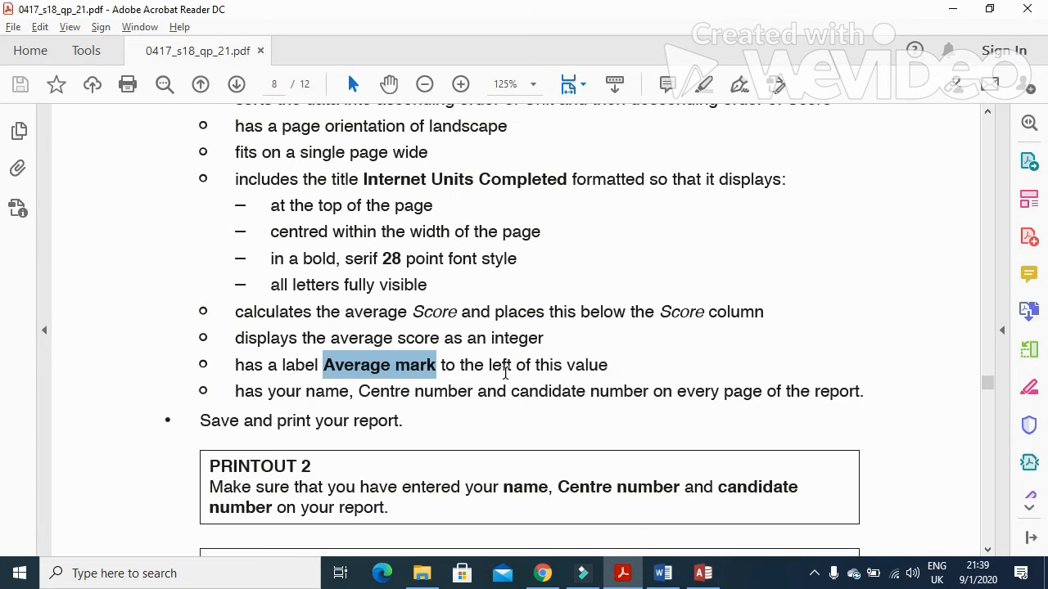
scroll(500, 372, "down", 3)
left_click_drag(206, 352, 687, 362)
key("alt+Tab")
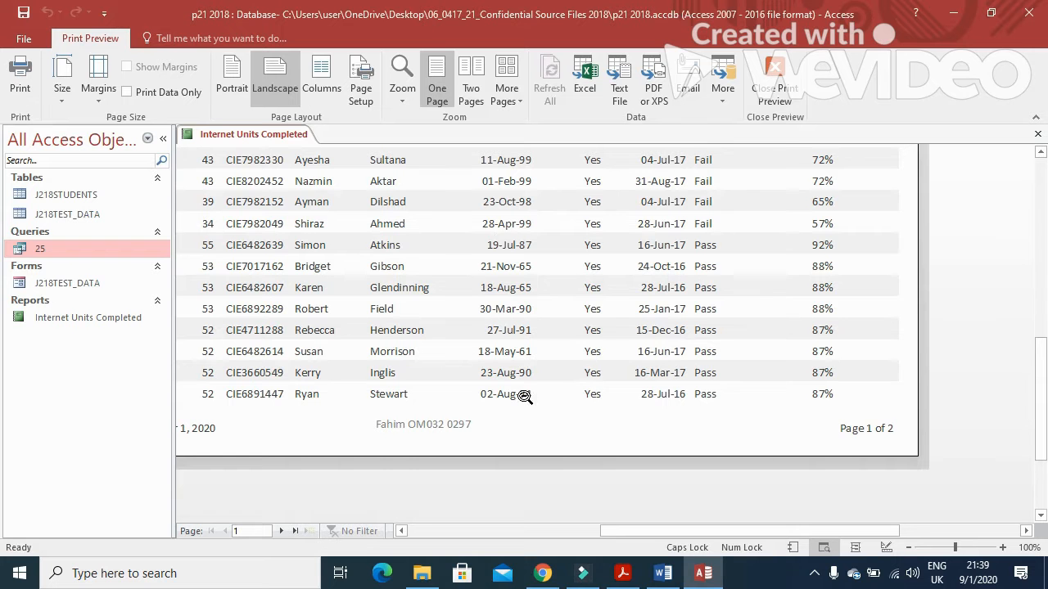
Step: In Design View, widen the =Avg([Score]) box to 0.9479" so the formula shows
right_click(288, 135)
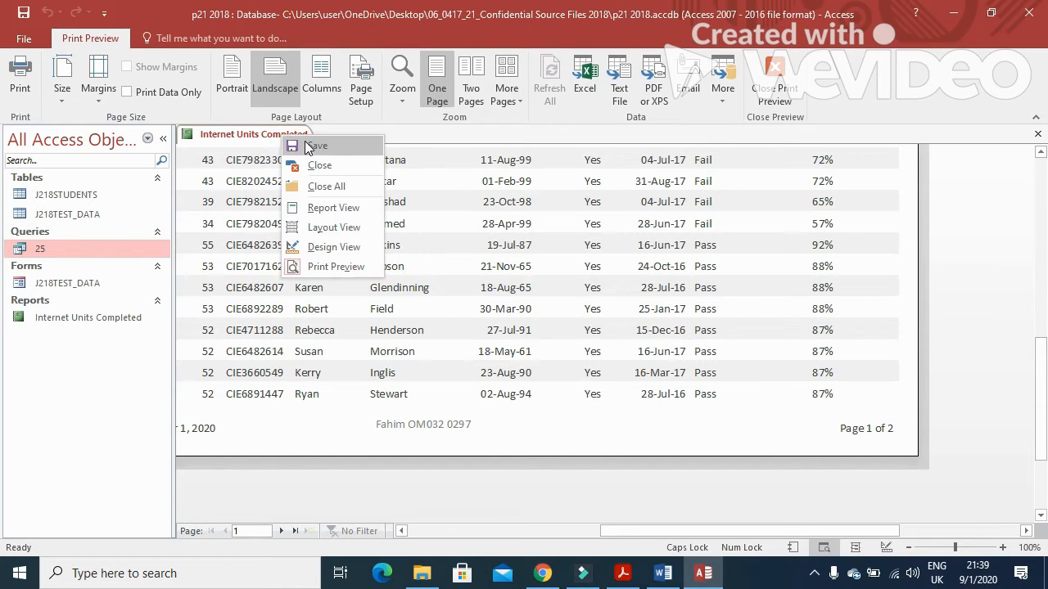
left_click(340, 245)
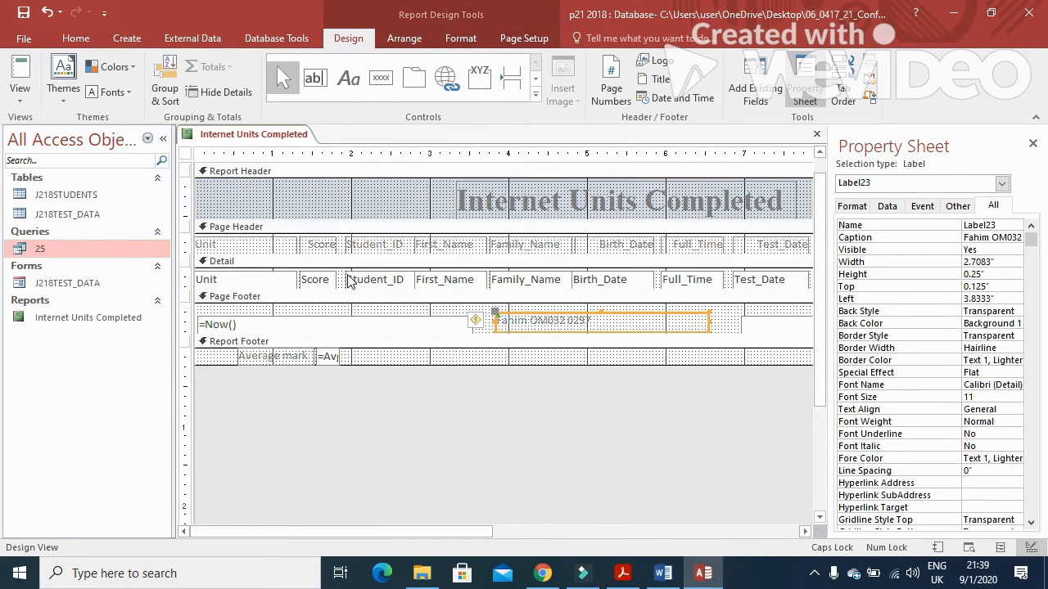
left_click(332, 360)
left_click_drag(339, 357, 392, 359)
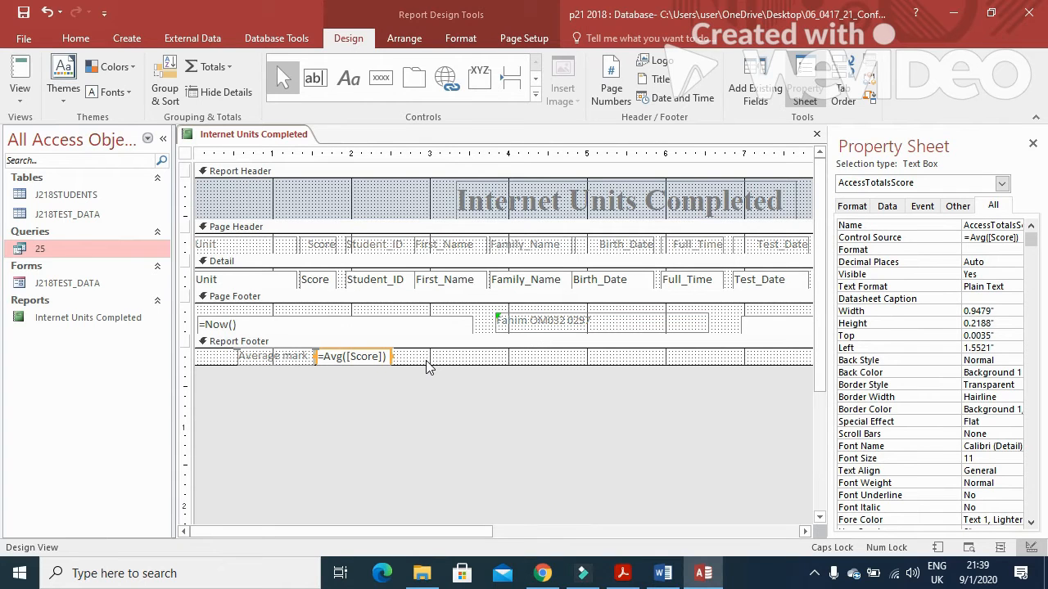
Step: Paste the database screenshot under Step 25 – EVIDENCE 7 in the Word document
left_click(665, 575)
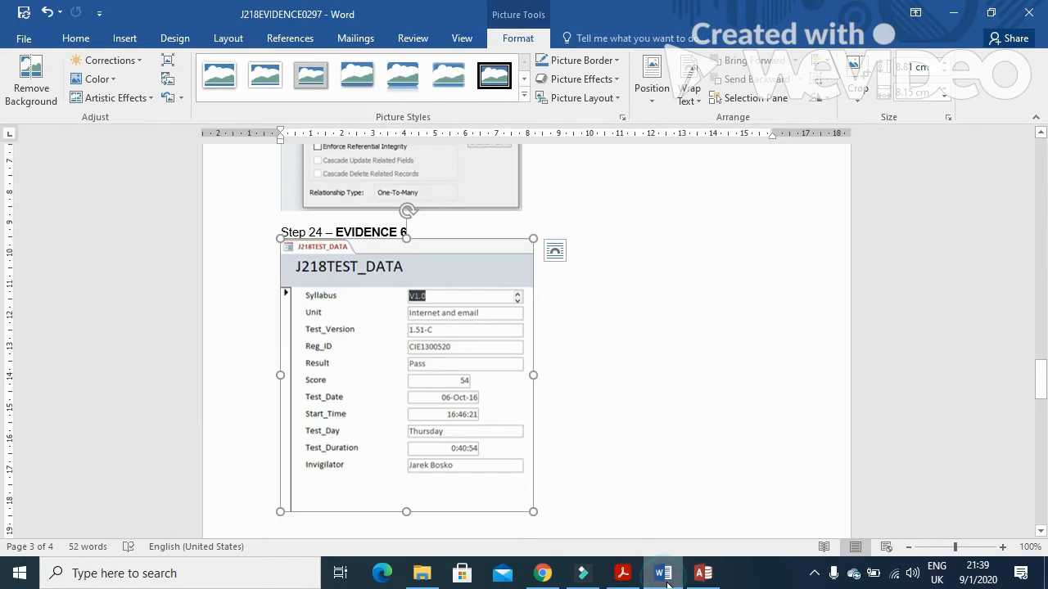
scroll(528, 471, "down", 5)
left_click(342, 332)
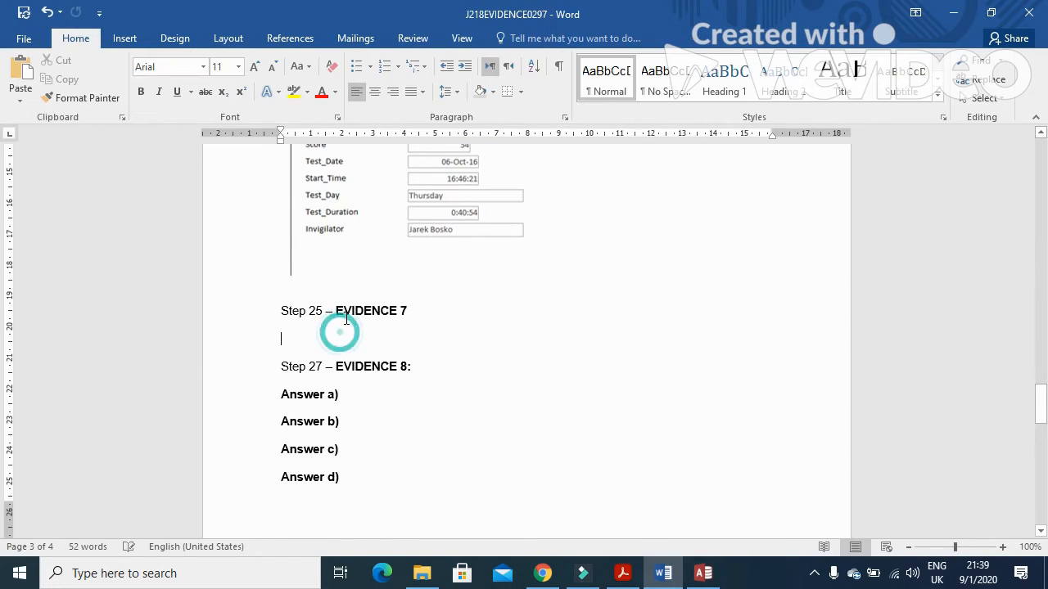
left_click(22, 72)
Step: Crop the screenshot down to the Average mark =Avg([Score]) row
left_click(437, 388)
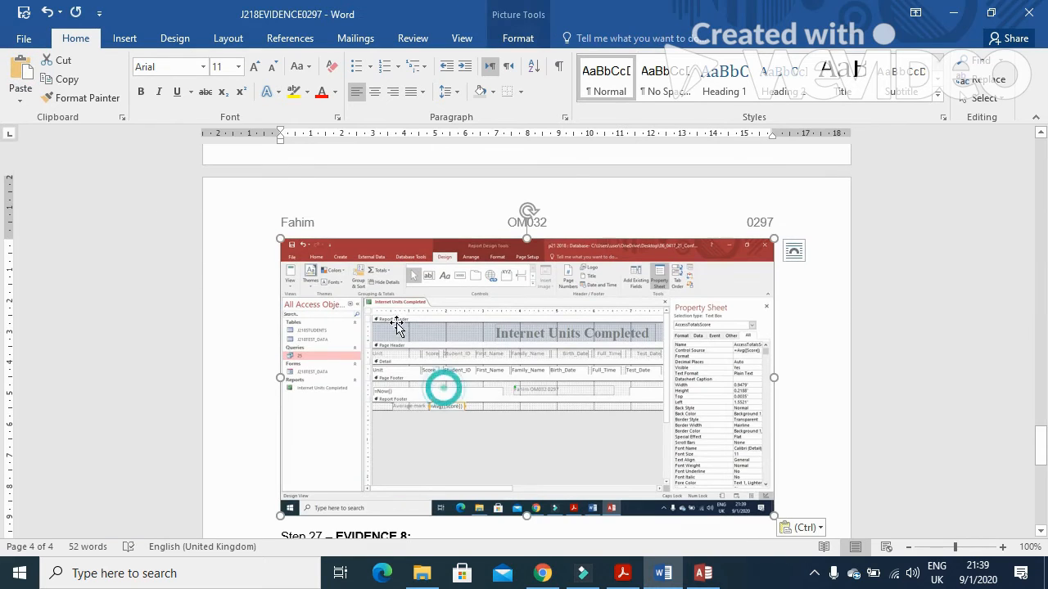
left_click(517, 38)
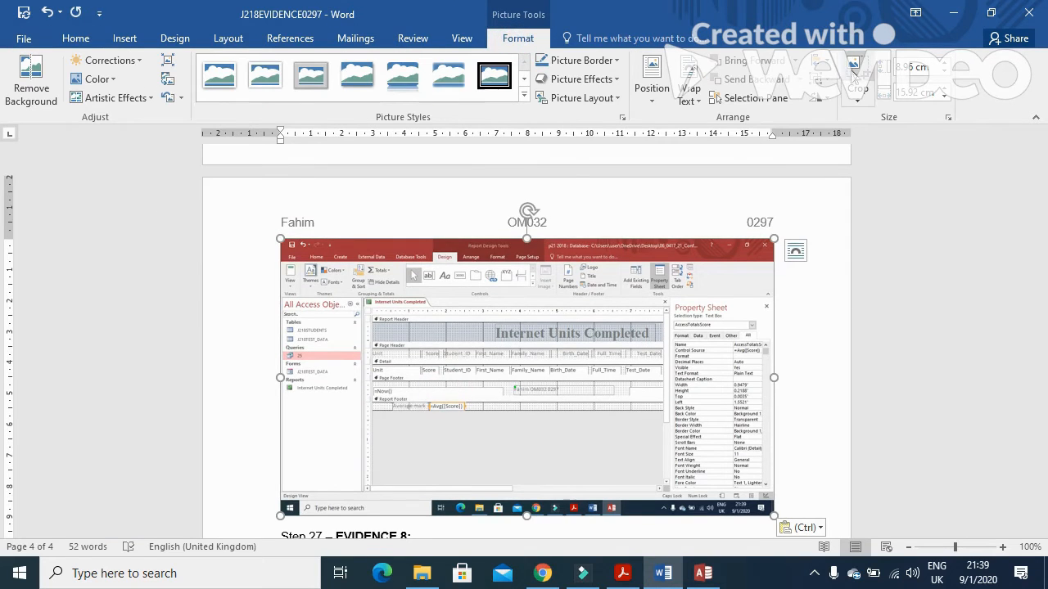
left_click(856, 73)
left_click_drag(763, 508, 469, 414)
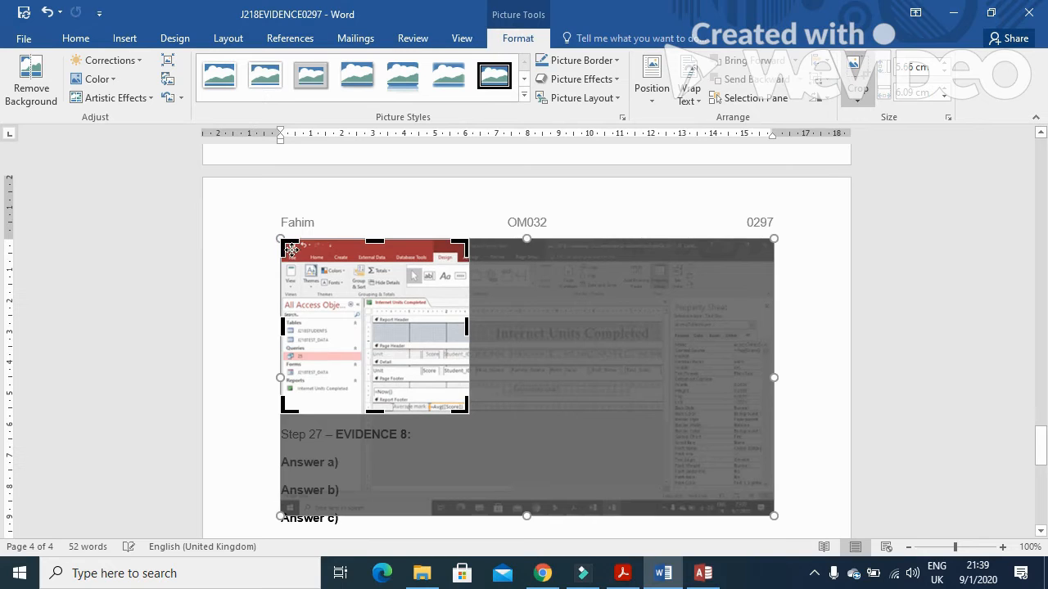
left_click_drag(282, 241, 392, 403)
left_click(629, 339)
Step: Enlarge the cropped picture so it is readable and save the evidence document
scroll(538, 404, "up", 7)
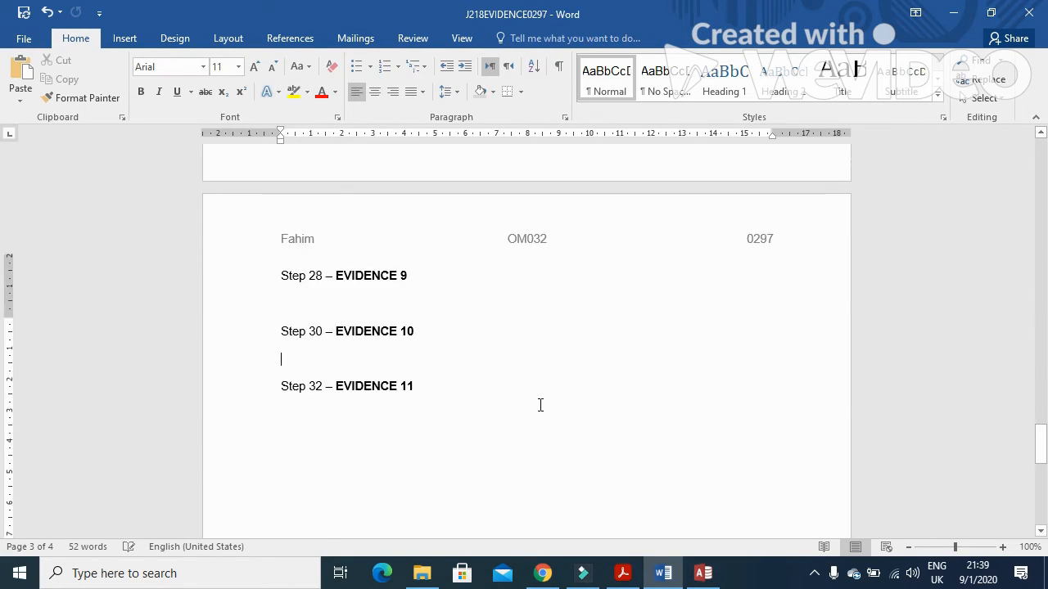
left_click(320, 261)
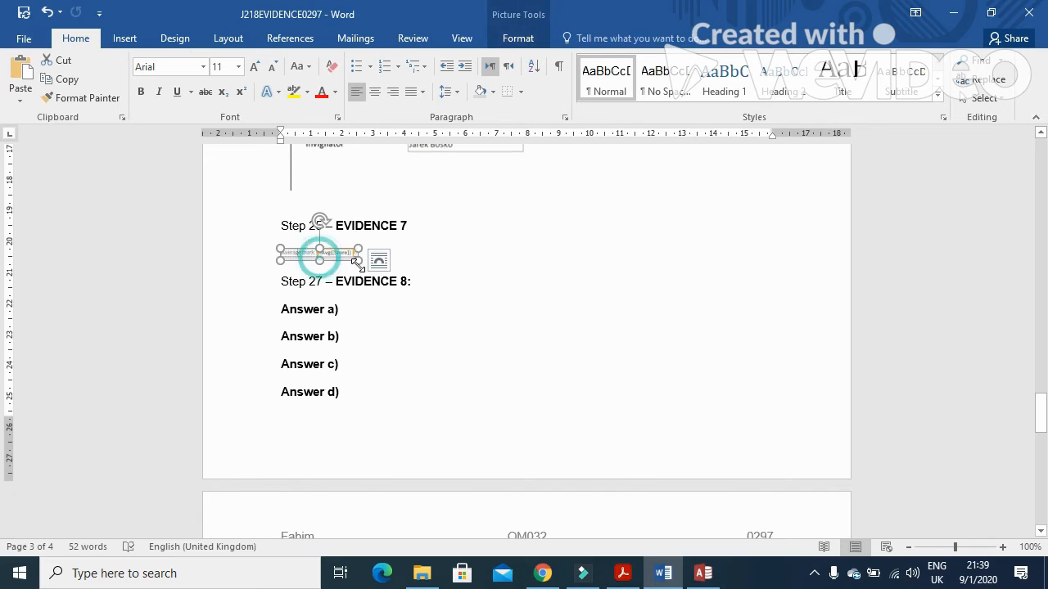
left_click_drag(319, 258, 467, 314)
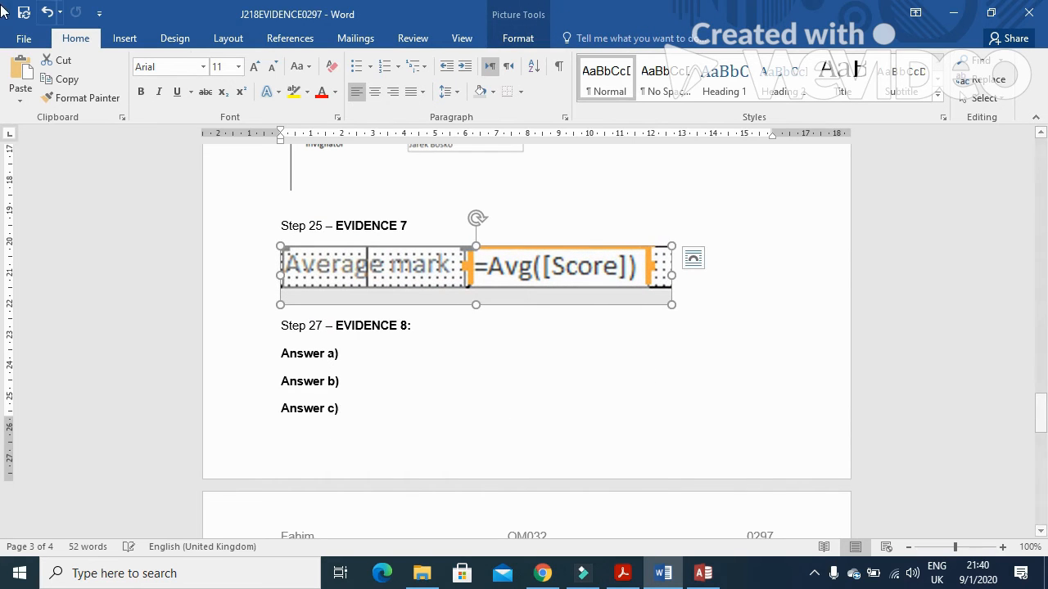
left_click(23, 14)
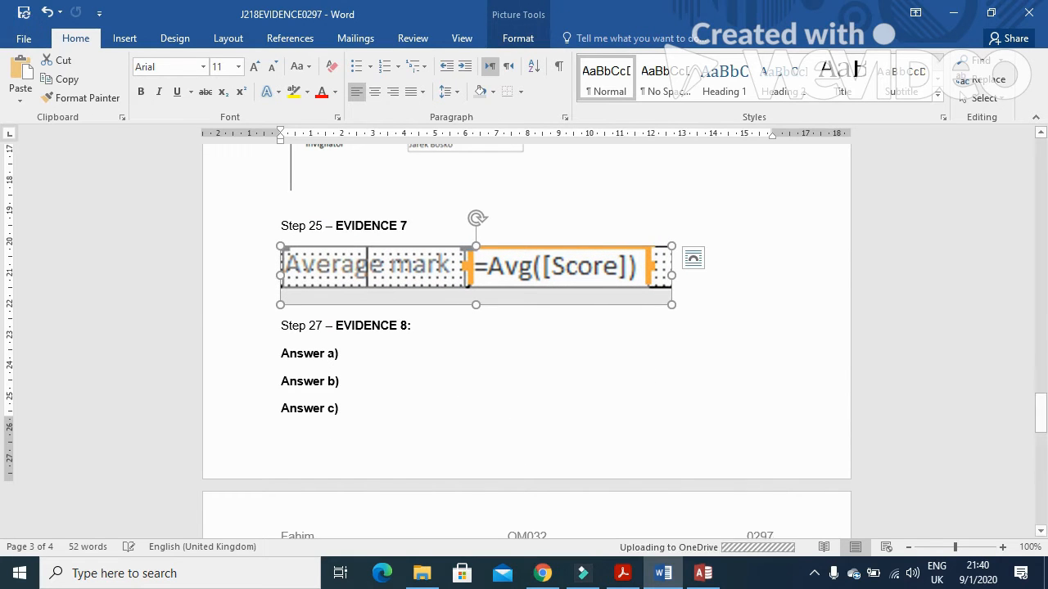
left_click(622, 573)
Step: Scroll the question paper to question 26, close the finished report, and return to the PDF
scroll(526, 415, "down", 3)
scroll(526, 422, "down", 15)
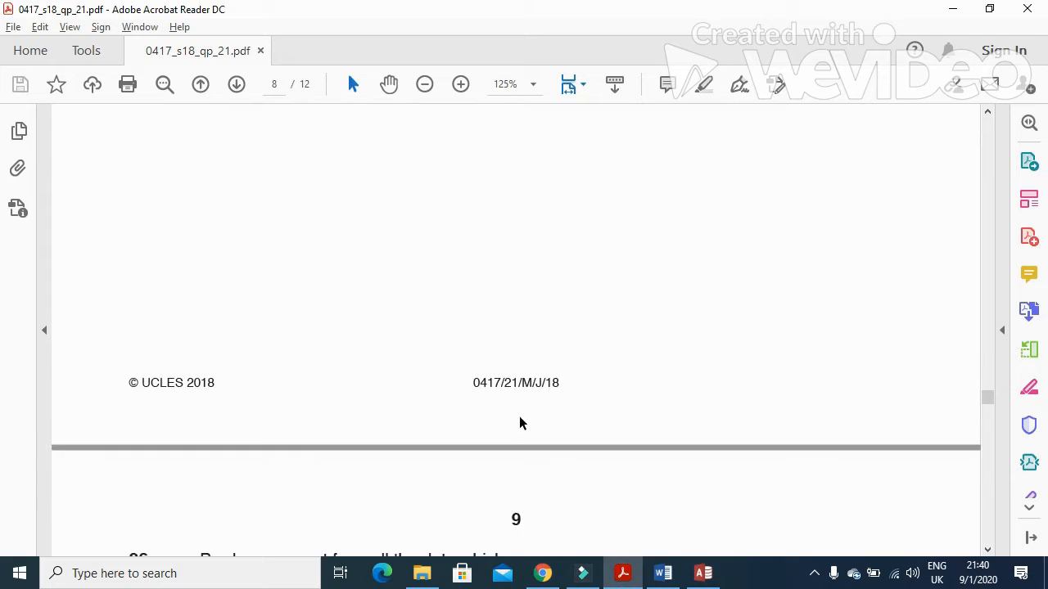
scroll(508, 412, "down", 1)
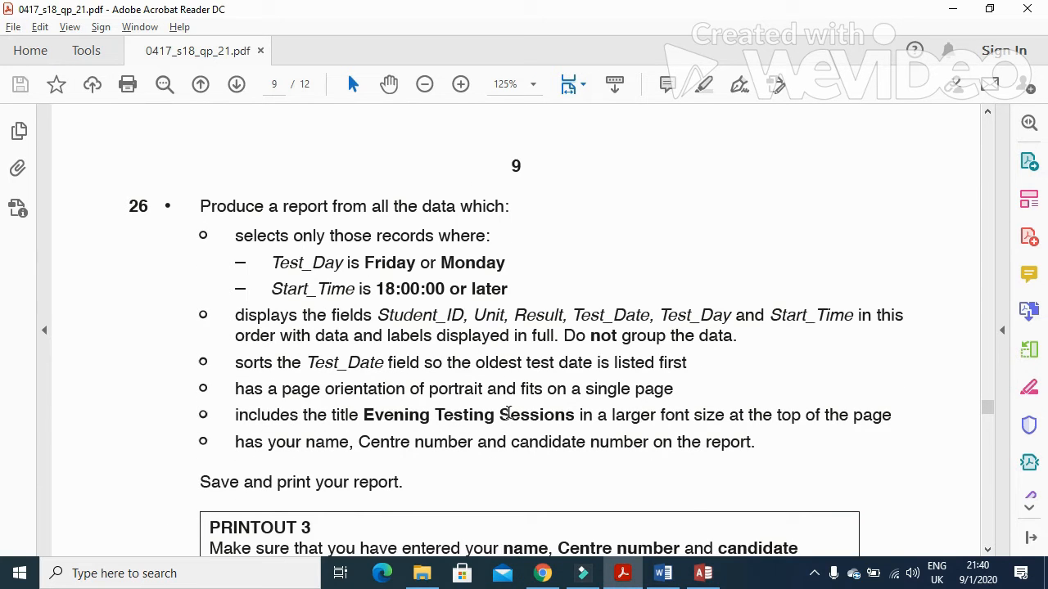
scroll(499, 415, "down", 1)
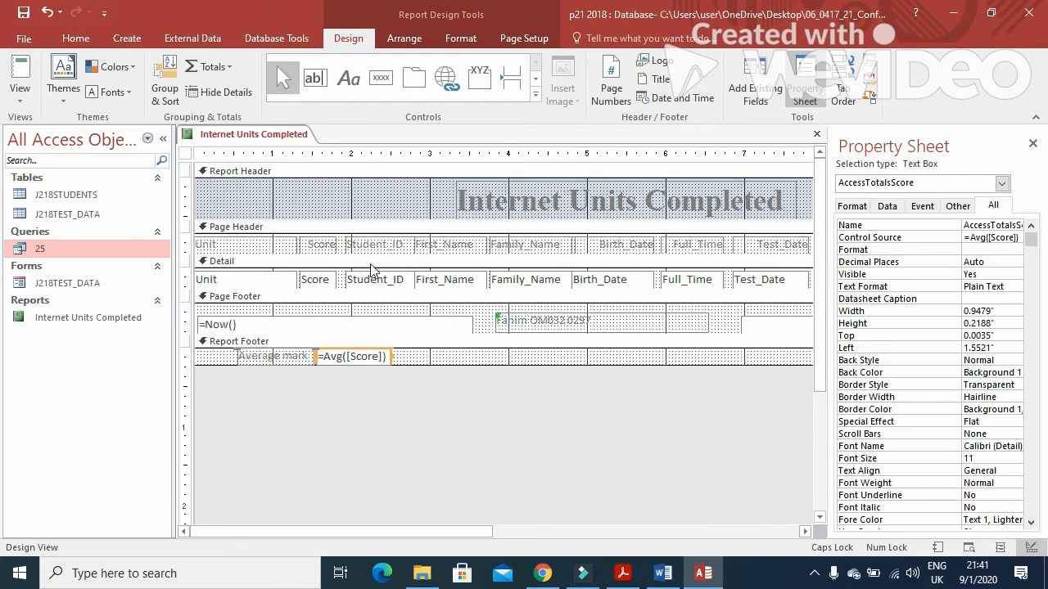
left_click(816, 134)
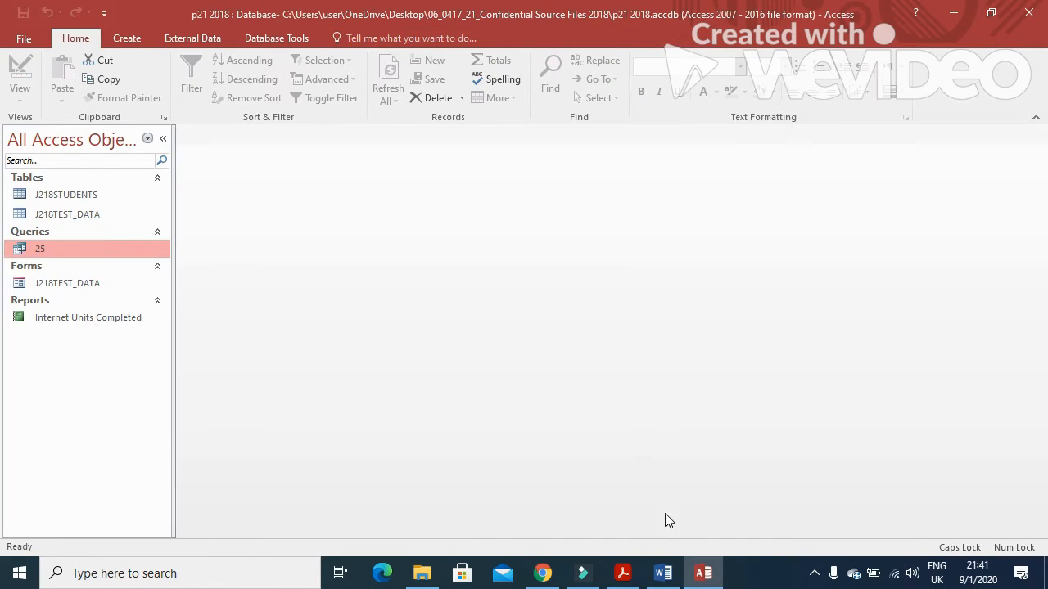
left_click(623, 573)
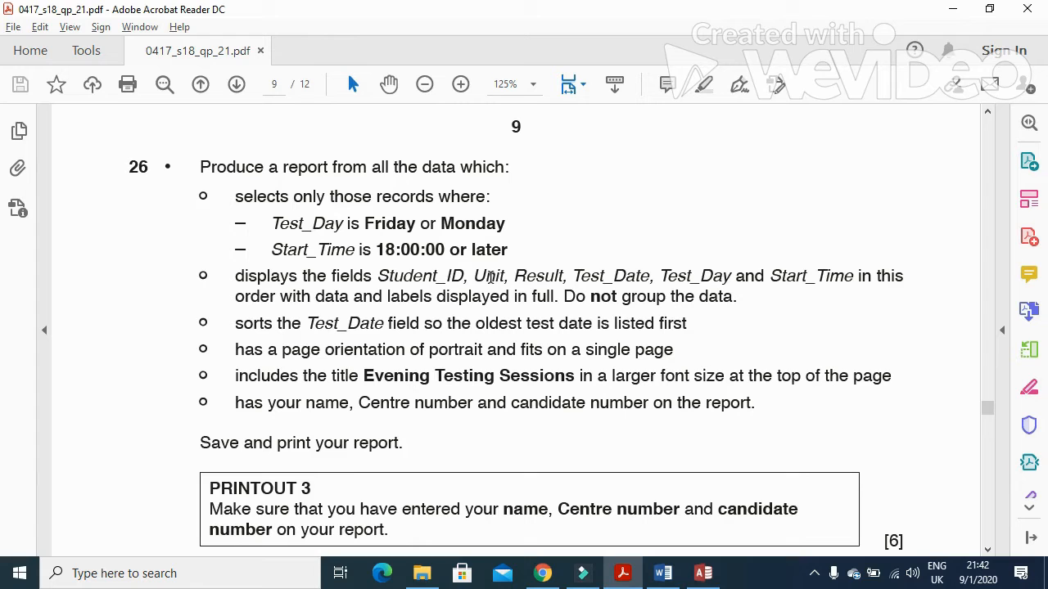
Step: Inspect the records of the J218TEST_DATA table, then close it
left_click(703, 573)
double_click(111, 217)
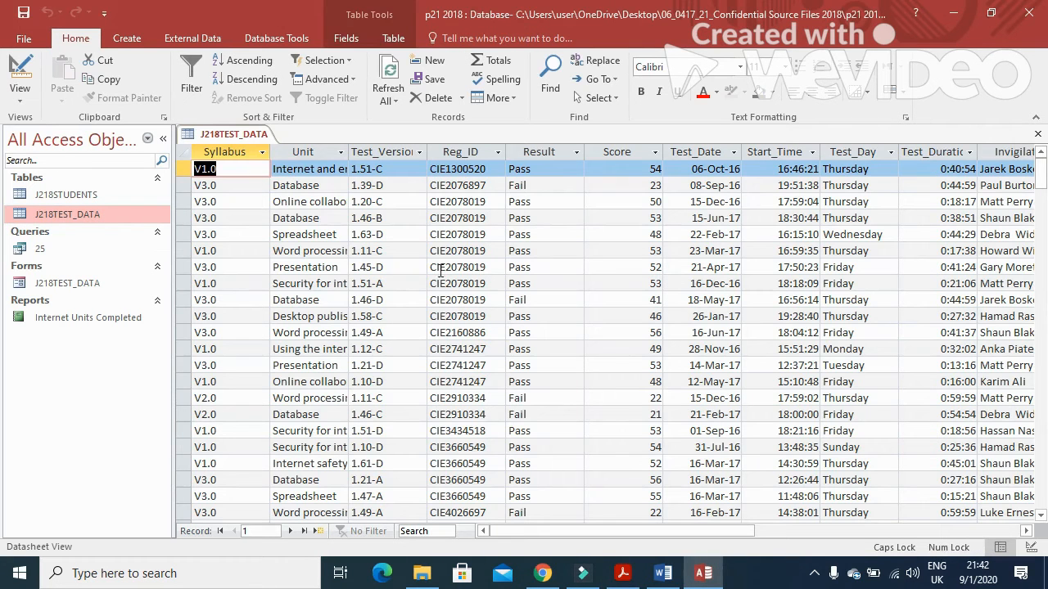
mouse_move(733, 531)
left_mouse_down()
mouse_move(775, 531)
mouse_move(743, 532)
left_mouse_up()
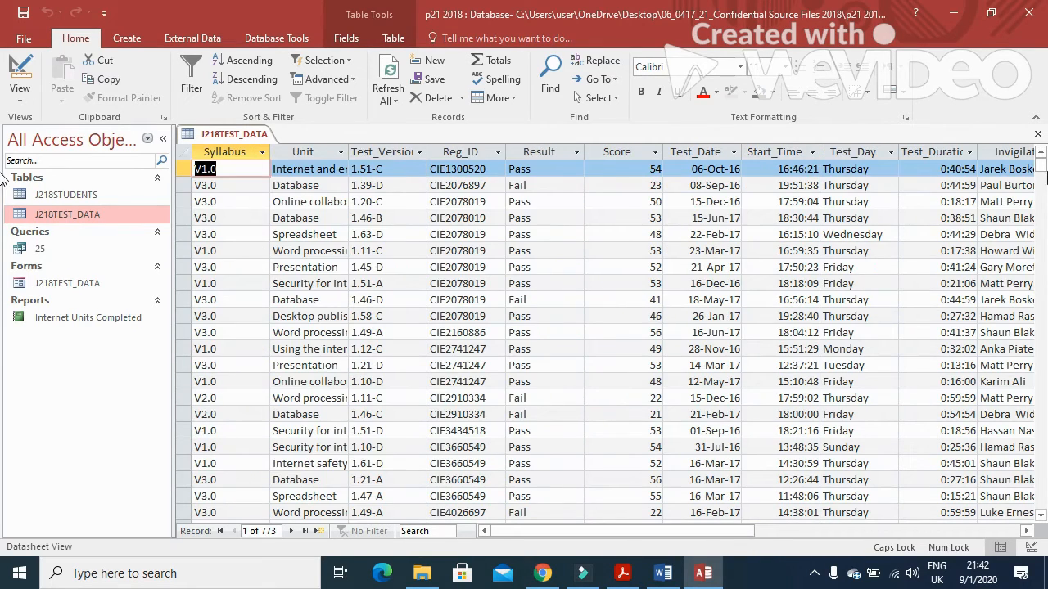
left_click(1038, 134)
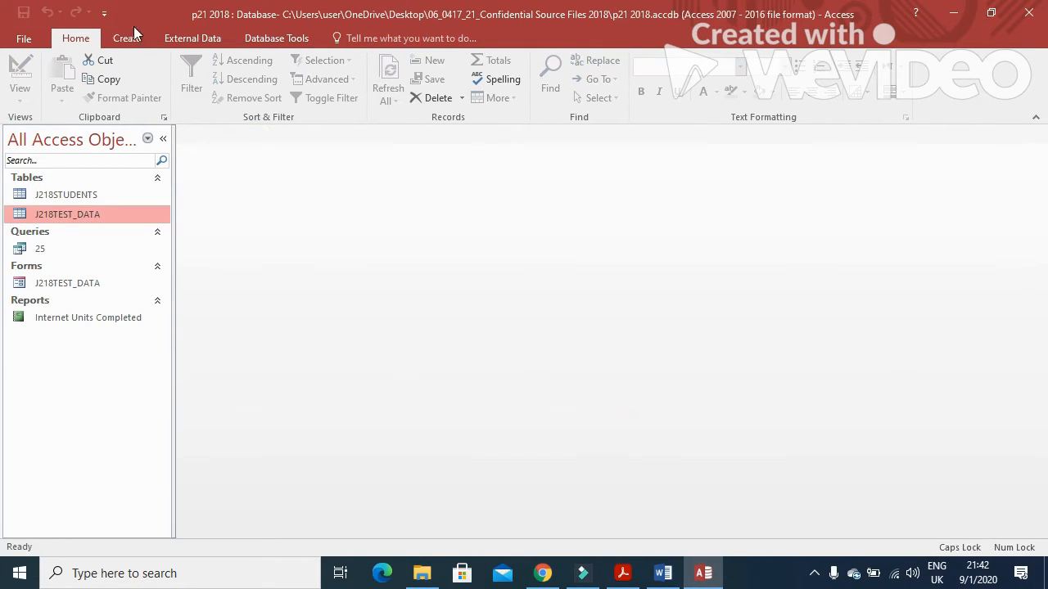
Step: Start a Simple Query Wizard query with all fields from J218TEST_DATA and J218STUDENTS
left_click(129, 36)
left_click(208, 85)
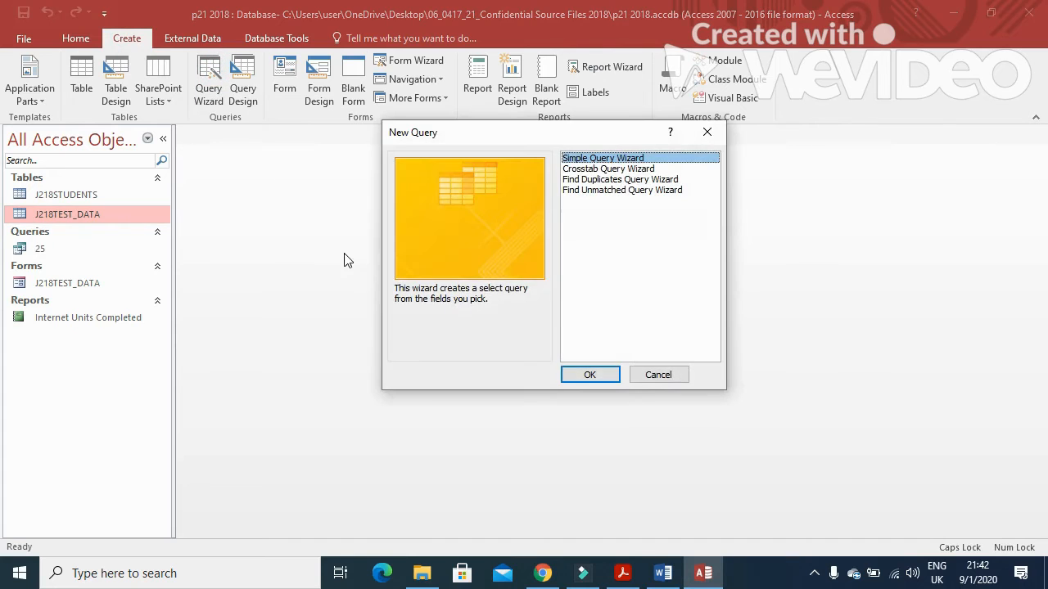
left_click(588, 375)
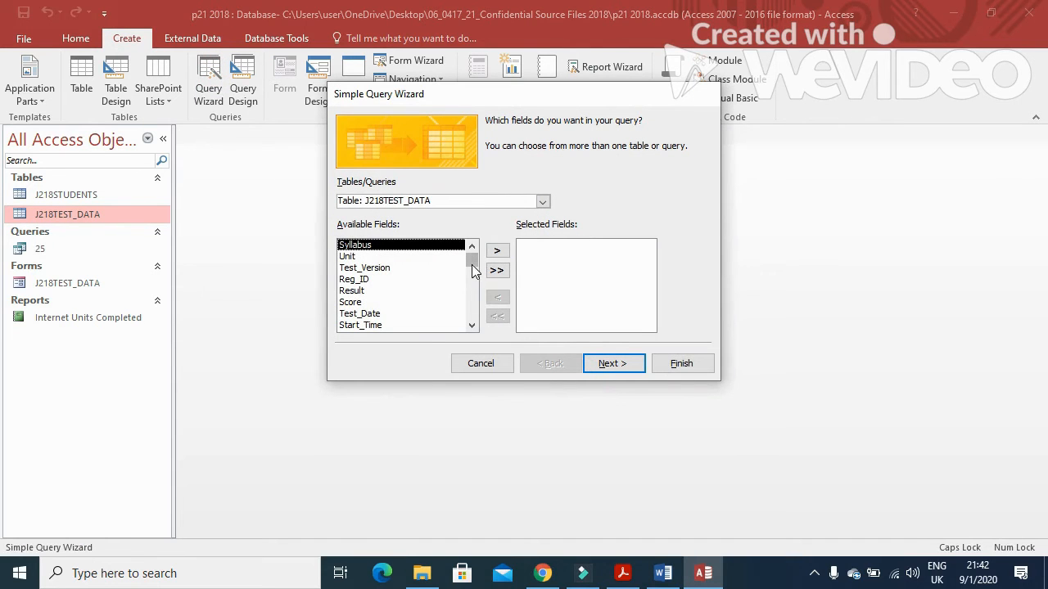
left_click(493, 273)
left_click(541, 201)
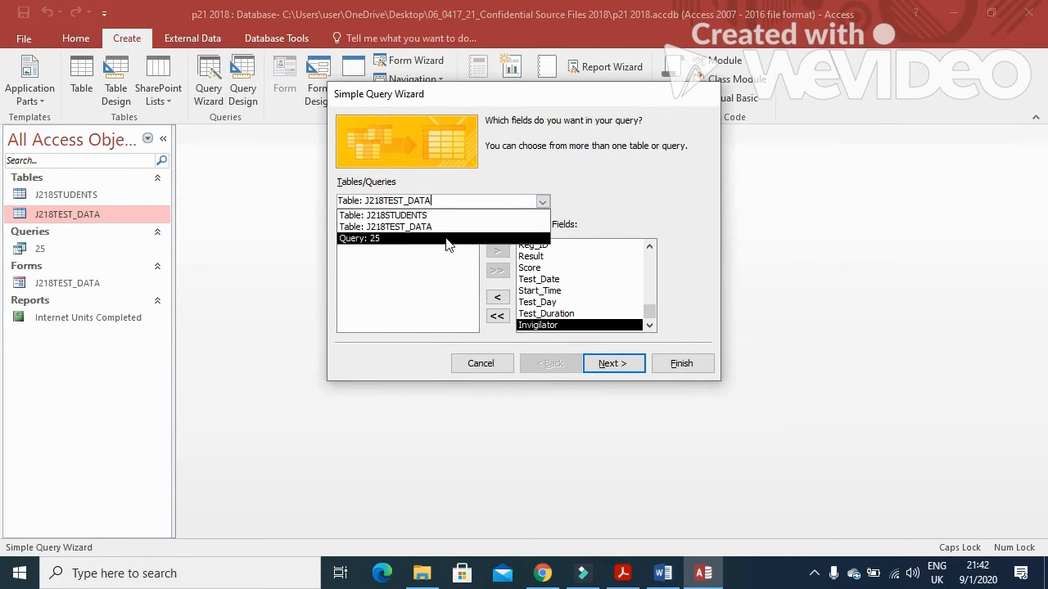
left_click(438, 217)
left_click(496, 270)
Step: Title the query 26 and finish it with its design open for editing
left_click(615, 363)
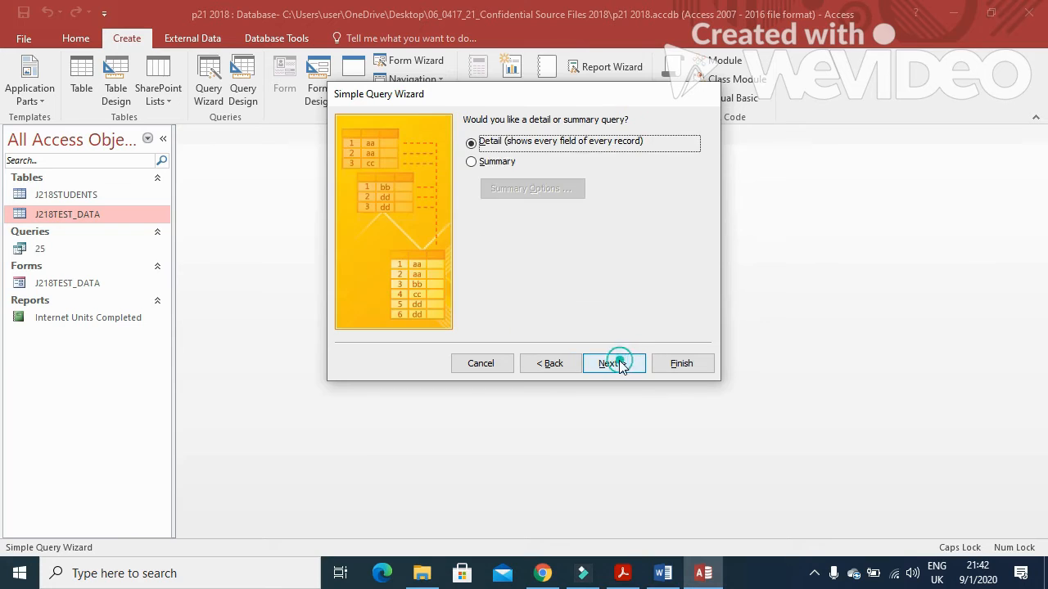
left_click(616, 363)
left_click(545, 275)
left_click_drag(567, 138, 465, 139)
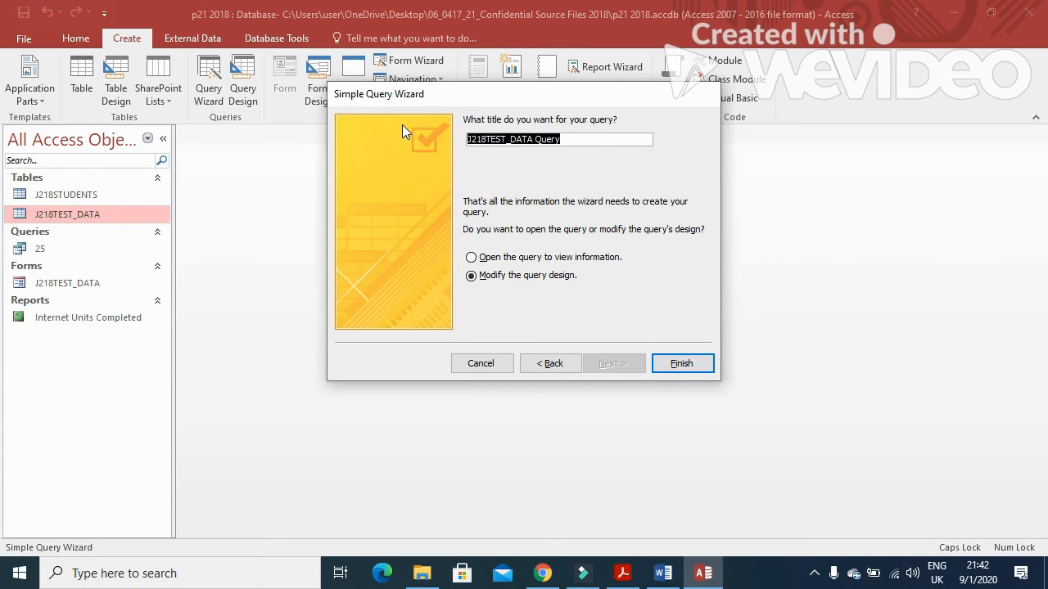
type("26")
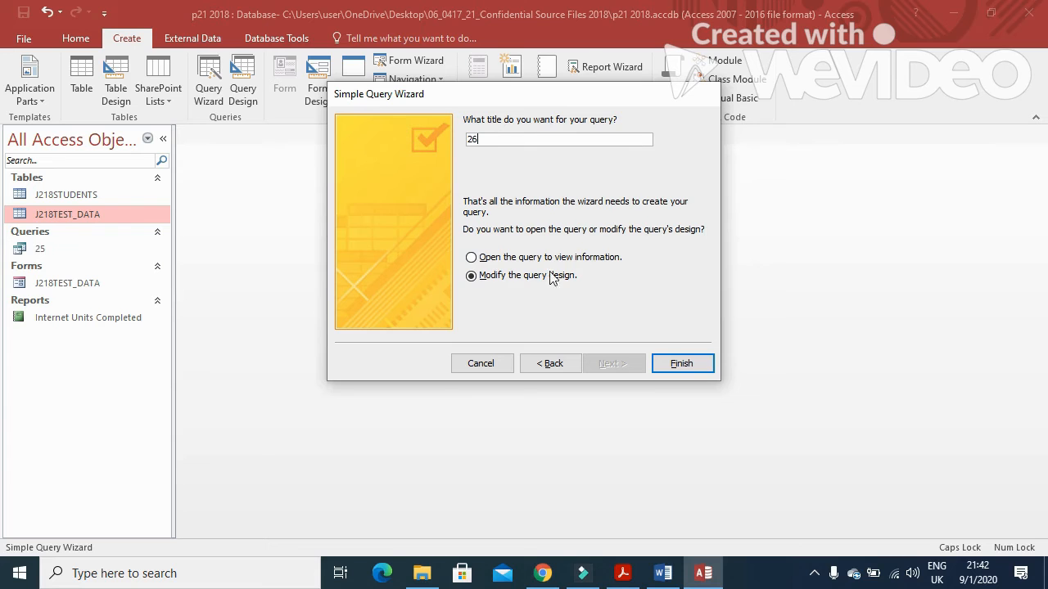
left_click(676, 365)
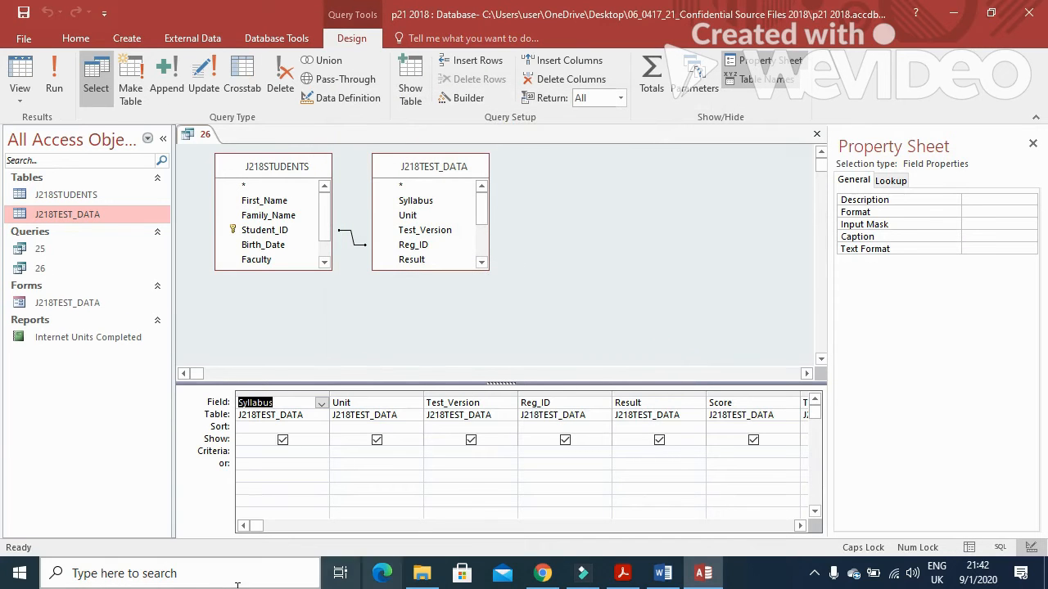
Step: Bring query 26's design grid into view and place the cursor in the Test_Day criteria
left_click(622, 575)
left_click(622, 574)
left_click(800, 525)
left_click(799, 525)
left_click(800, 525)
left_click(800, 525)
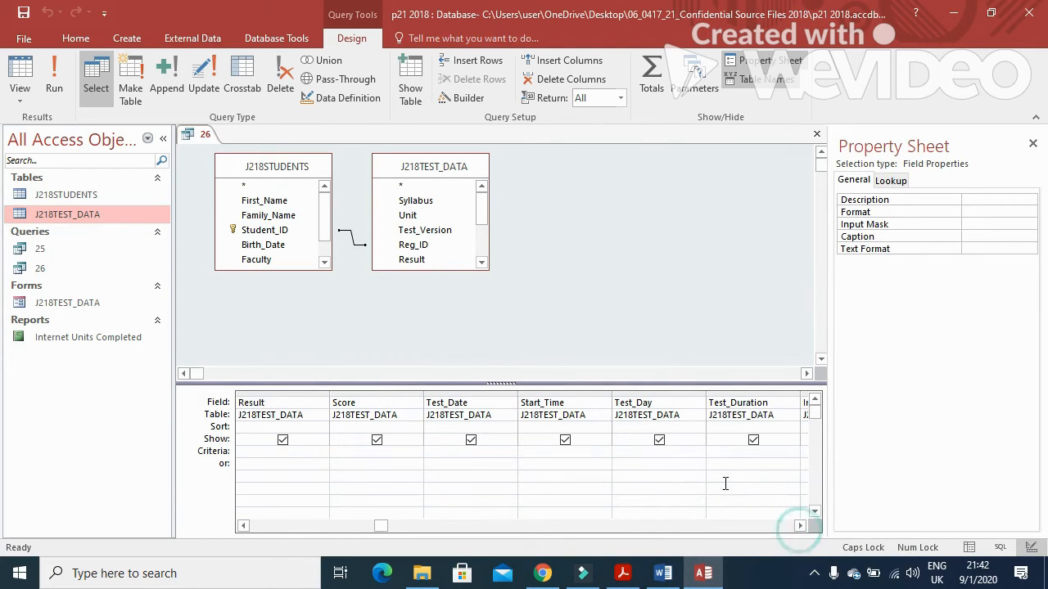
left_click(647, 453)
Step: Set criteria 'Friday or Monday' for Test_Day and >=18:00:00 for Start_Time
key("alt+Tab")
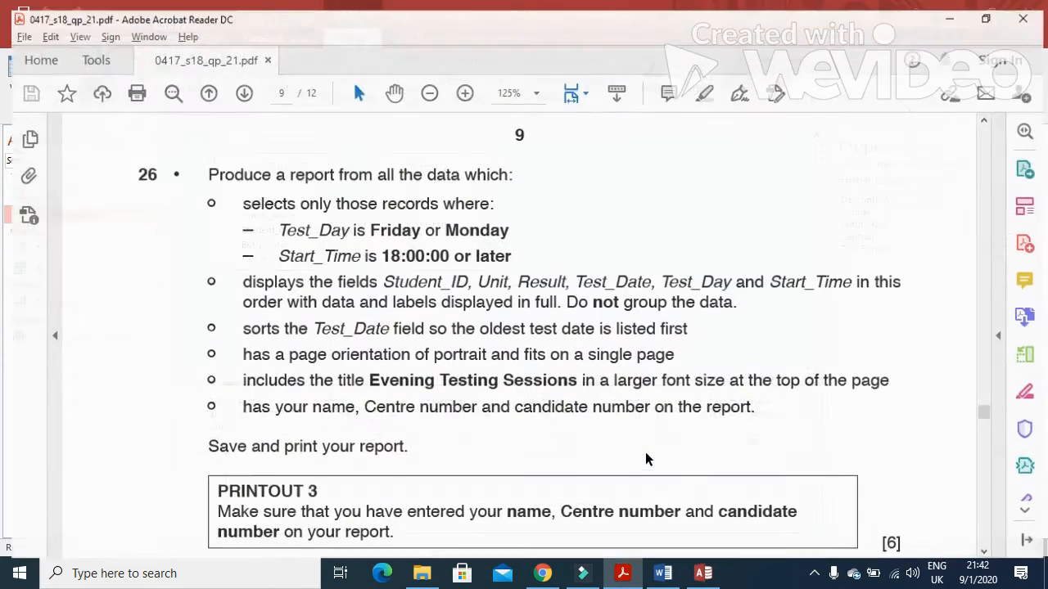
key("alt+Tab")
type("F")
key("Caps_Lock")
type("riday")
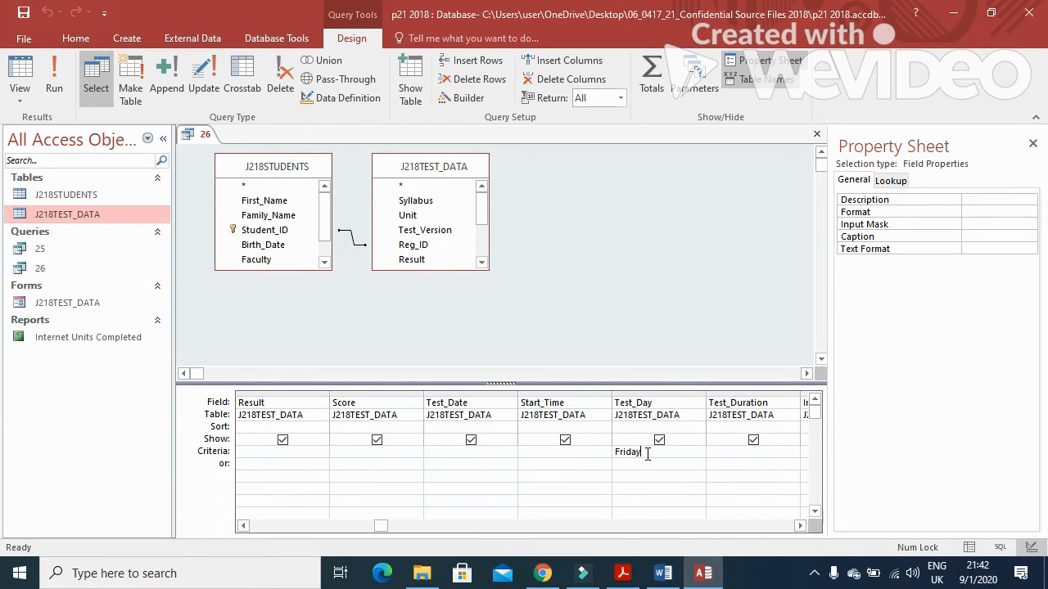
type(" or Monday")
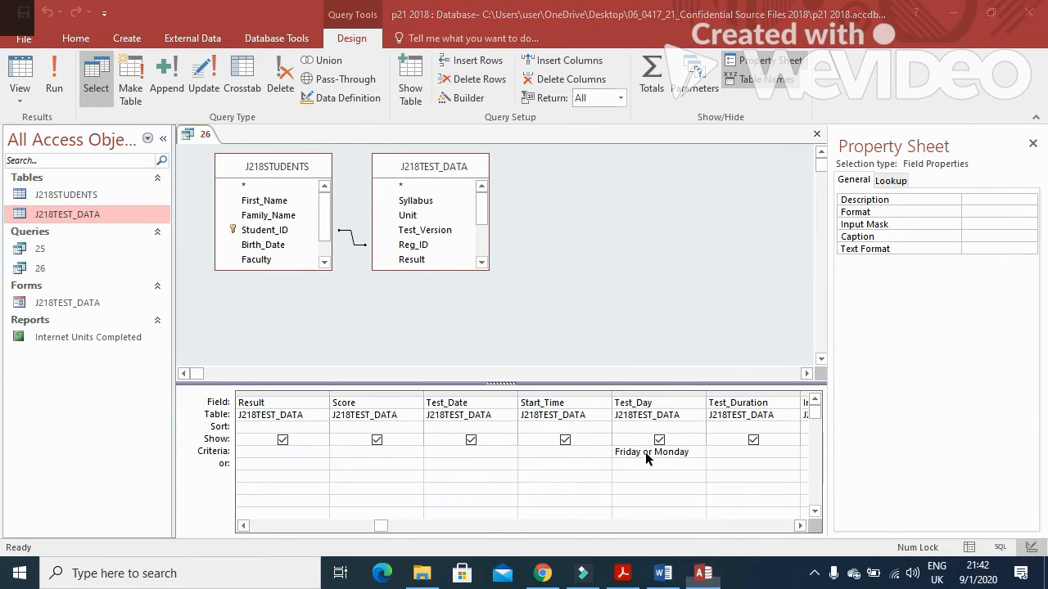
key("alt+Tab")
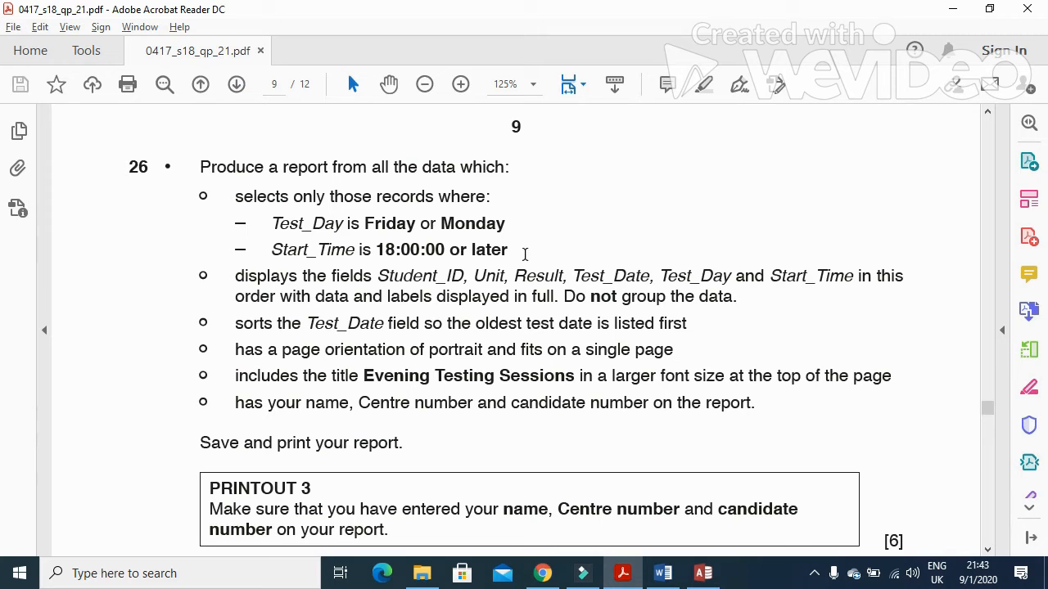
key("alt+Tab")
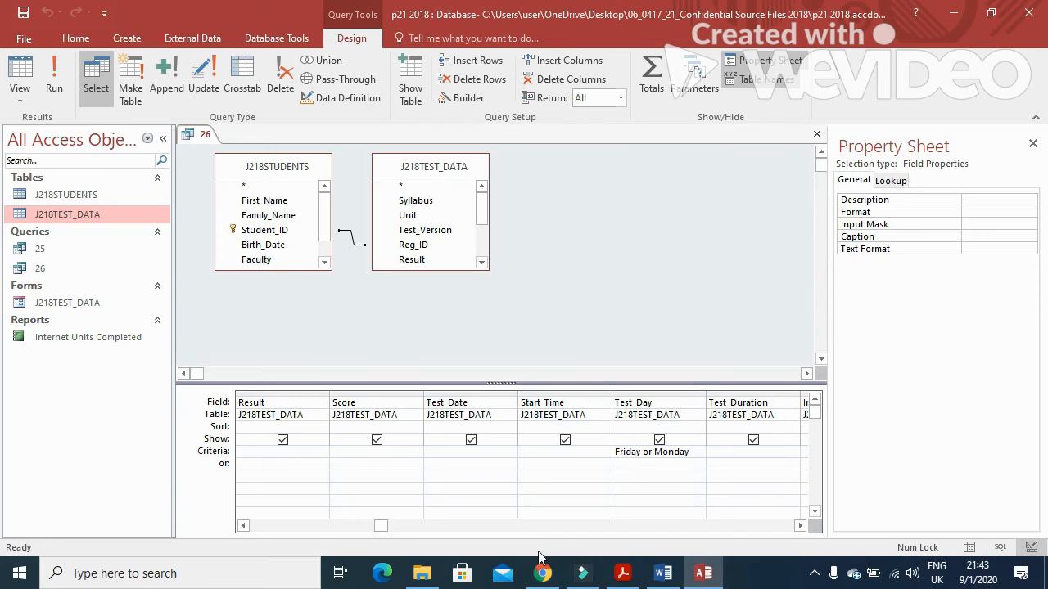
key("alt+Tab")
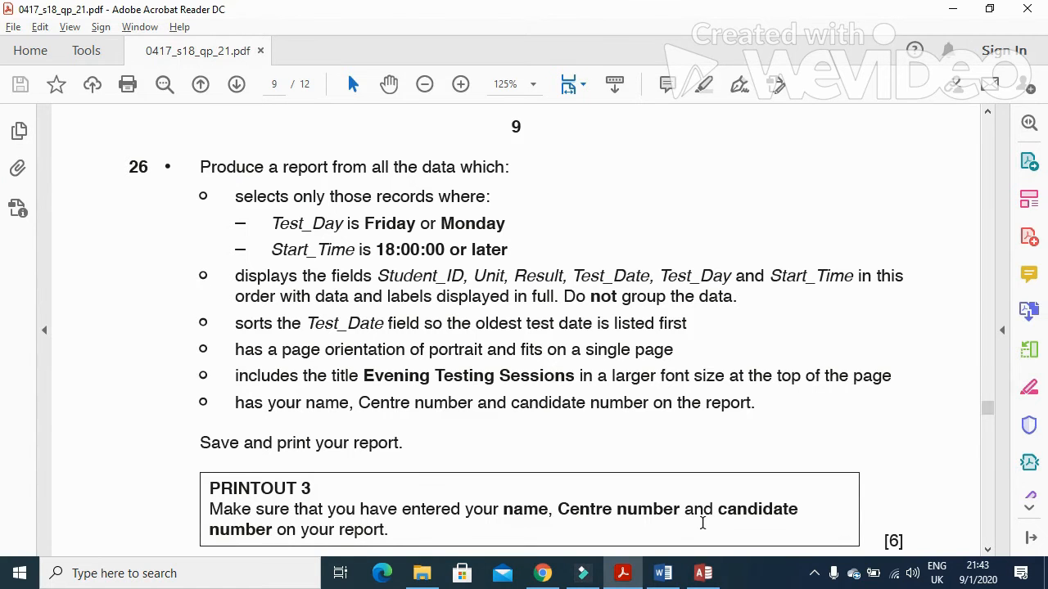
key("alt+Tab")
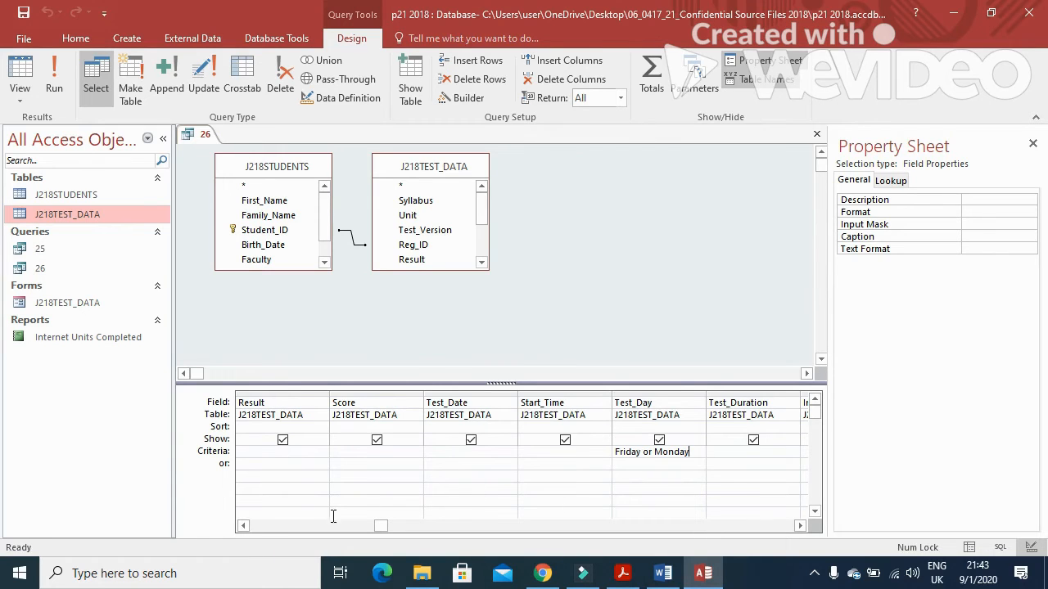
left_click(529, 459)
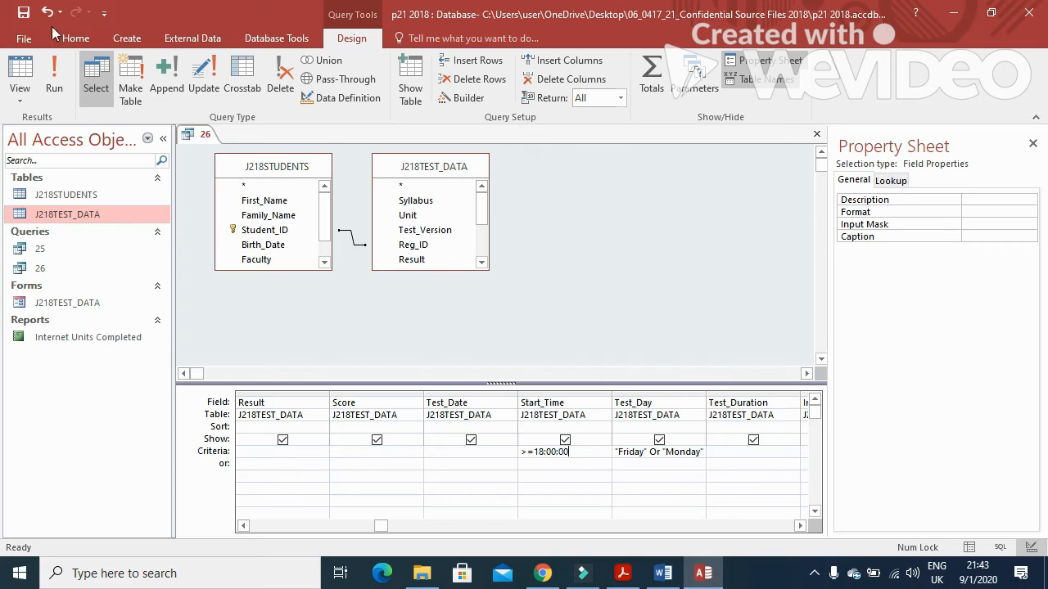
Step: Run query 26 to confirm its 17 results, then close it and select it in the navigation pane
left_click(54, 76)
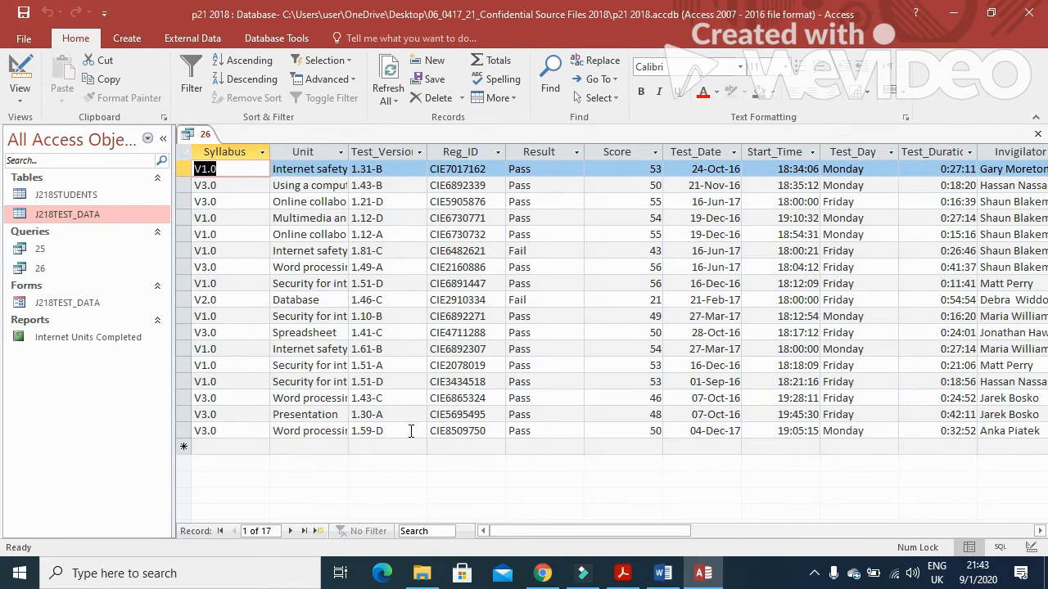
left_click_drag(614, 531, 723, 533)
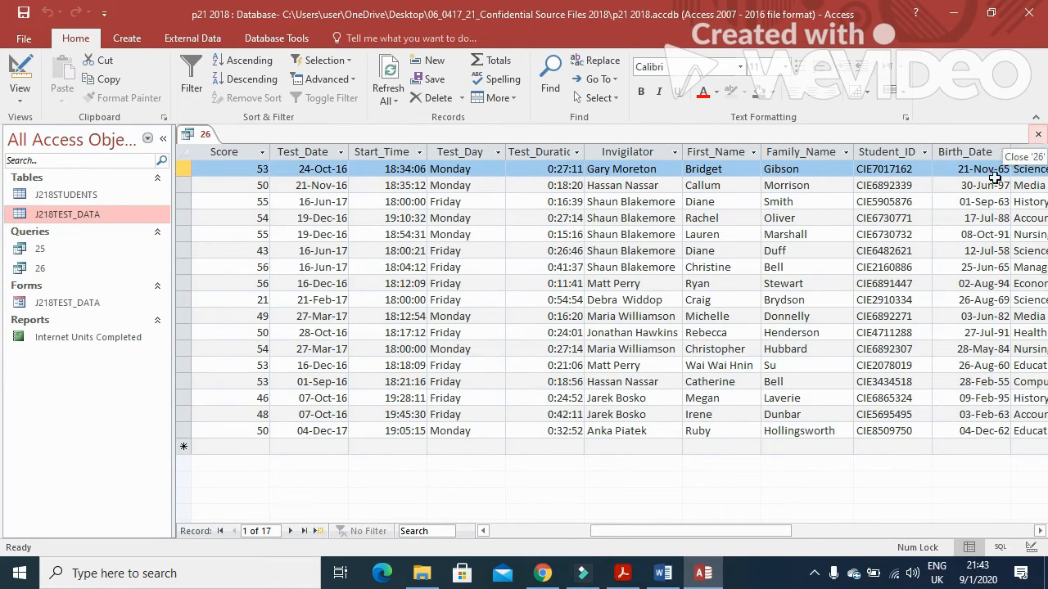
left_click(1037, 133)
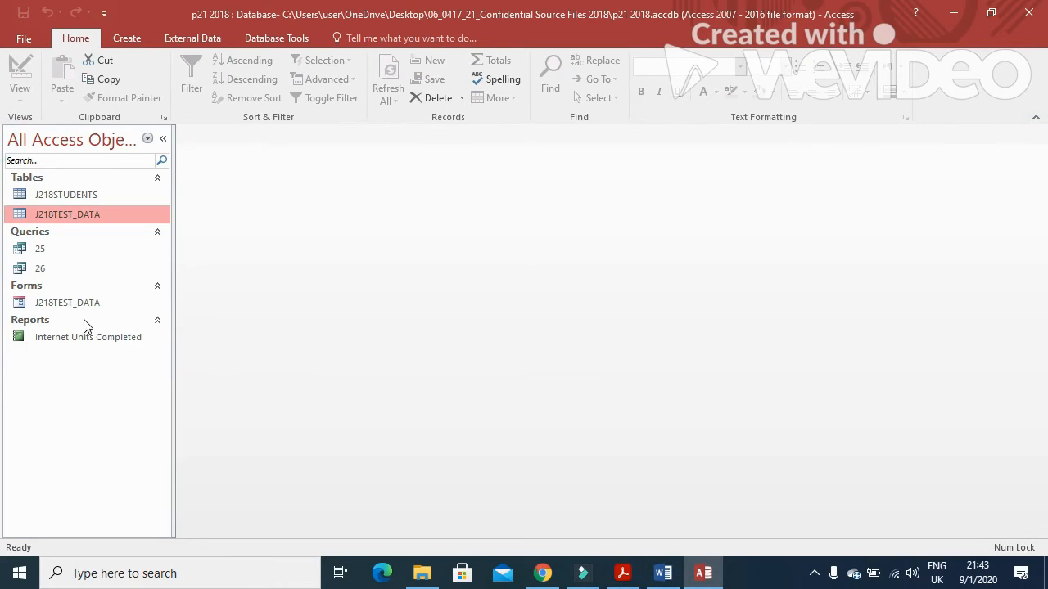
left_click(57, 268)
left_click(124, 37)
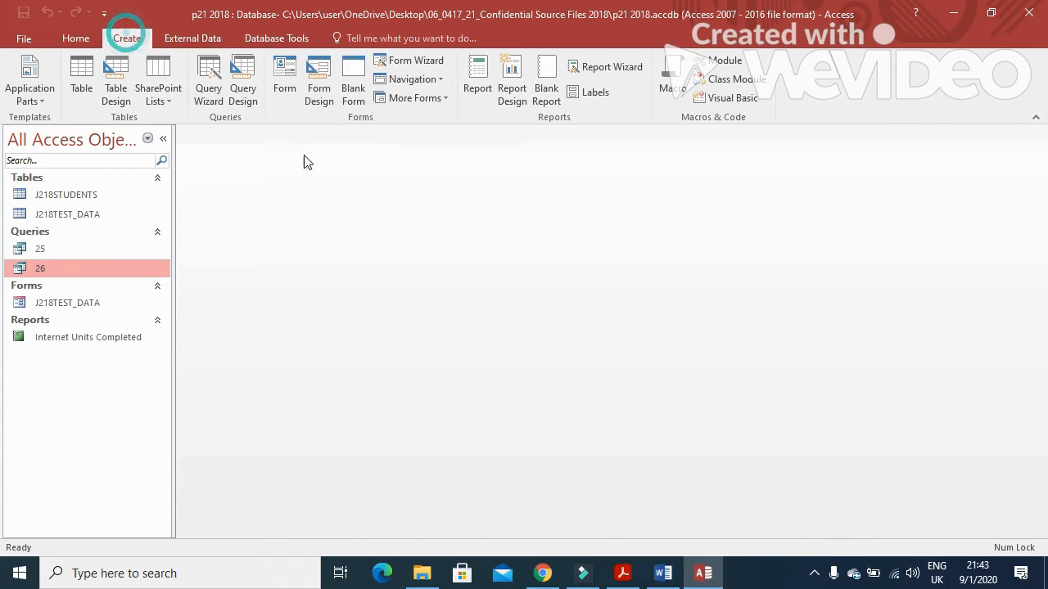
Step: Launch the Report Wizard on query 26 and add Student_ID as the first field
left_click(593, 65)
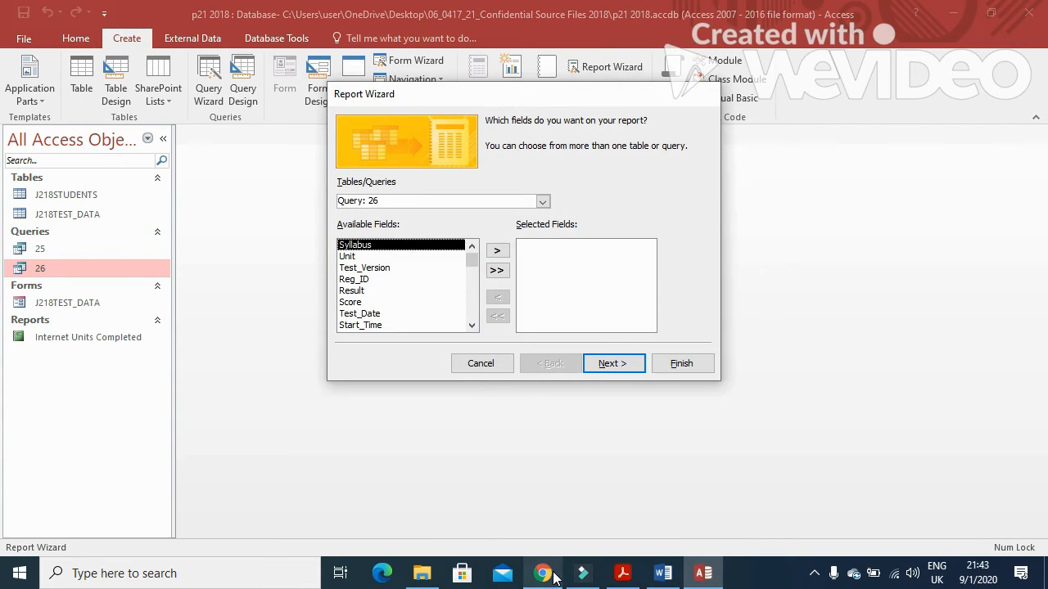
left_click(620, 572)
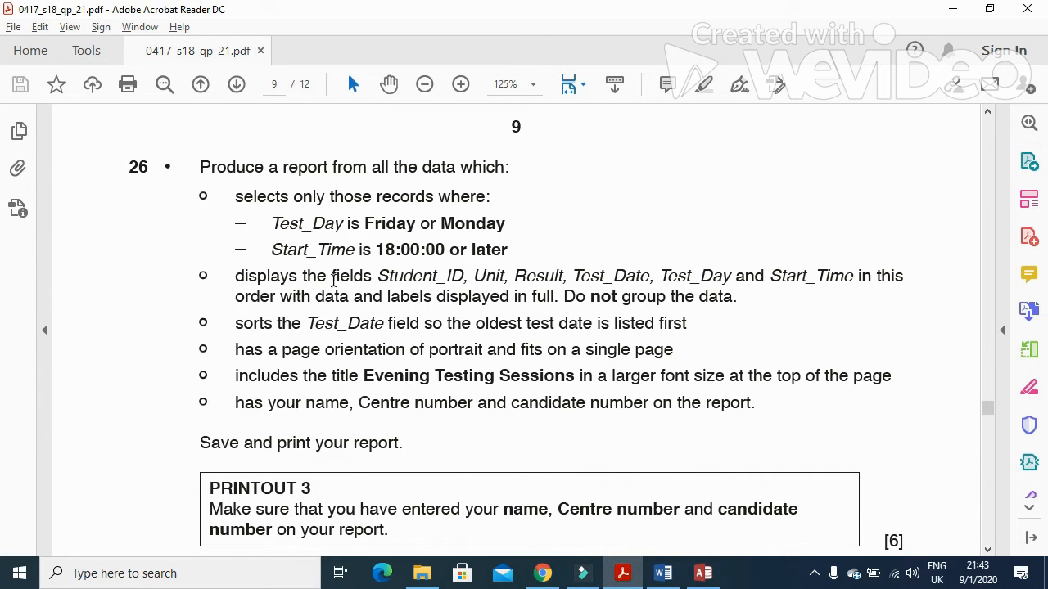
left_click(623, 573)
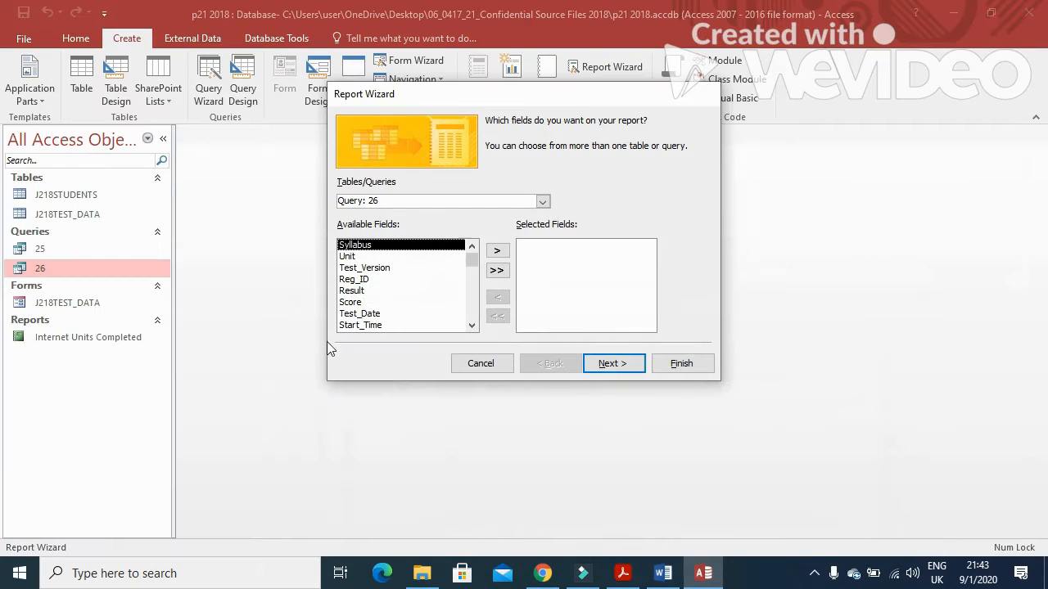
triple_click(472, 326)
double_click(471, 326)
triple_click(472, 326)
left_click(401, 303)
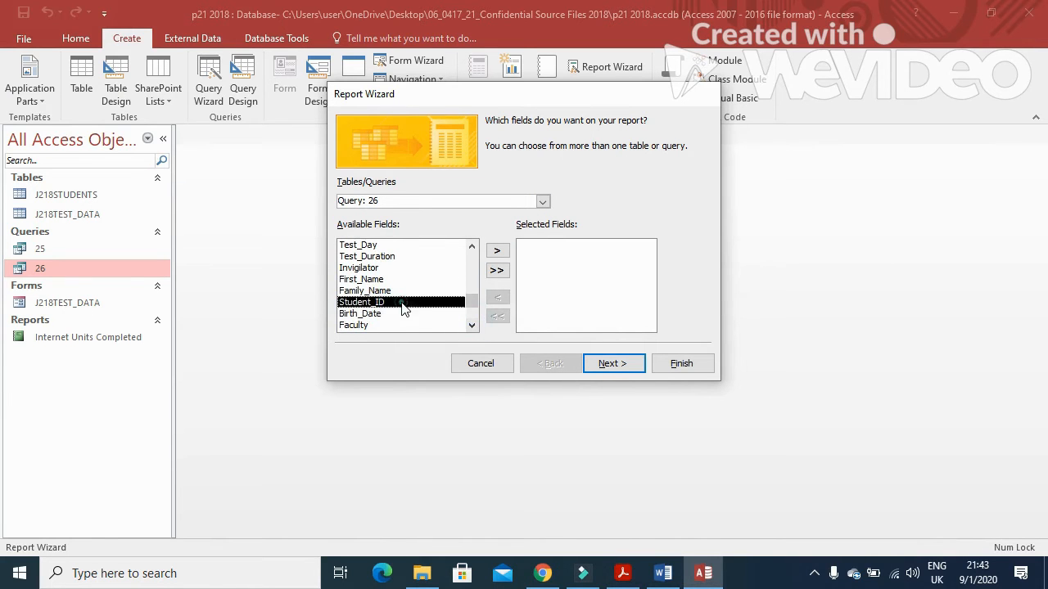
left_click(496, 250)
Step: Add Unit as the second report field, following the order in the question
left_click(624, 573)
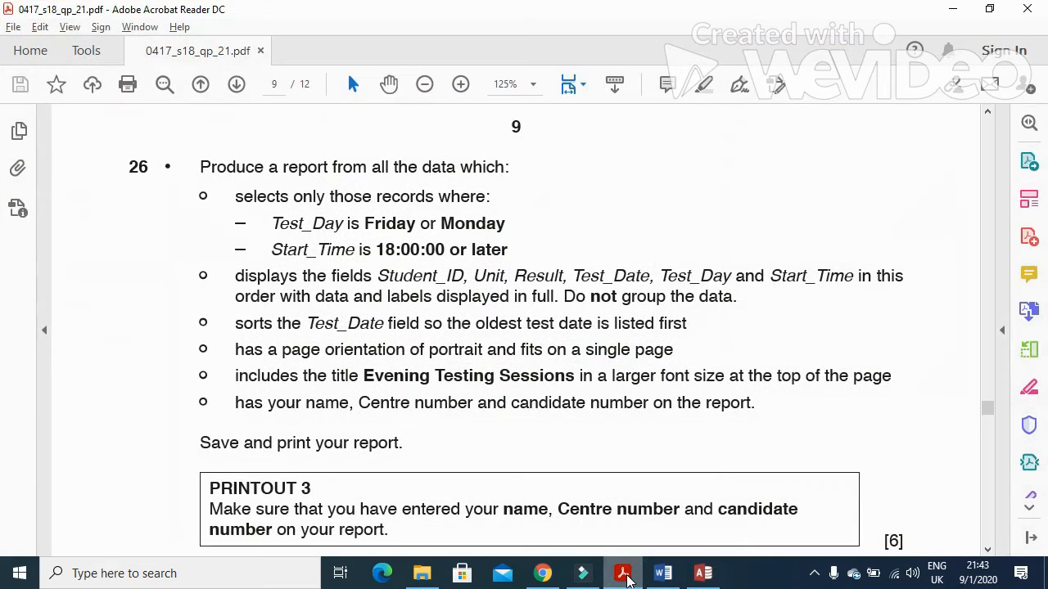
left_click(703, 573)
left_click(471, 247)
double_click(472, 247)
double_click(471, 246)
double_click(471, 246)
left_click(368, 256)
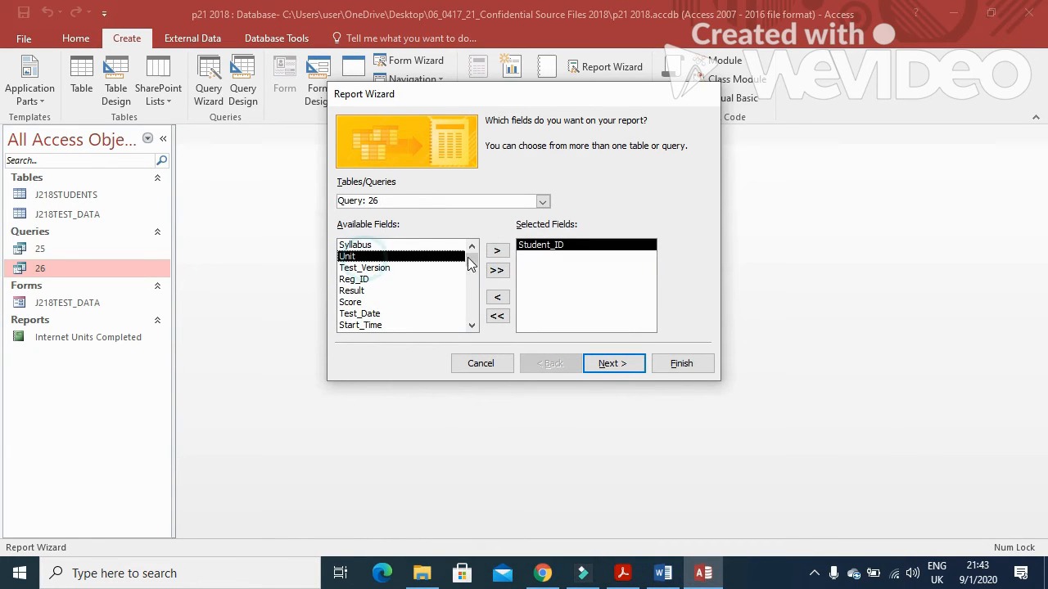
left_click(496, 250)
left_click(624, 572)
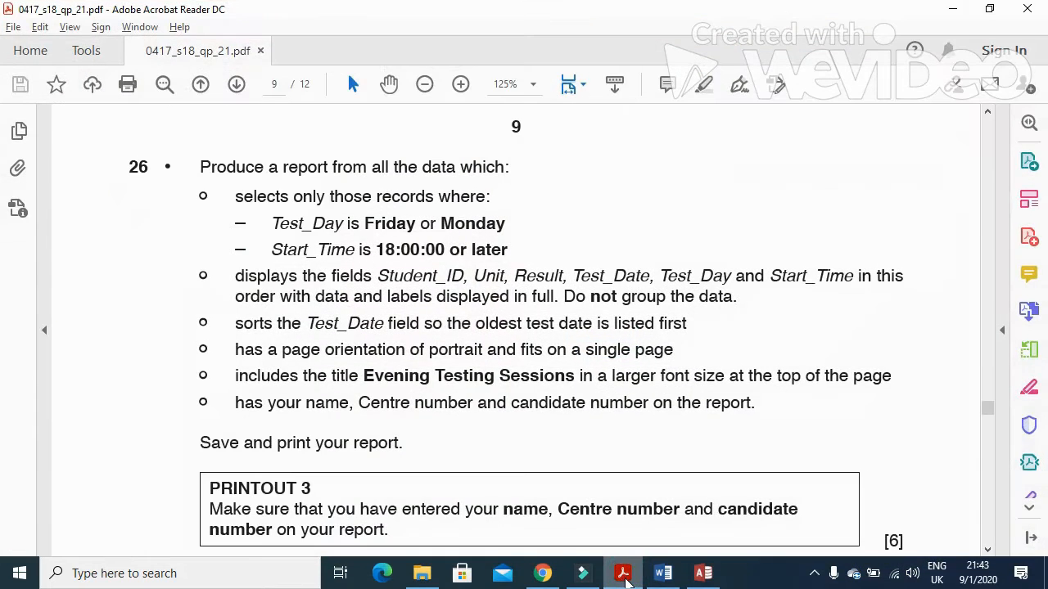
left_click(624, 573)
Step: Add Test_Date and Test_Day to the report fields
left_click(360, 279)
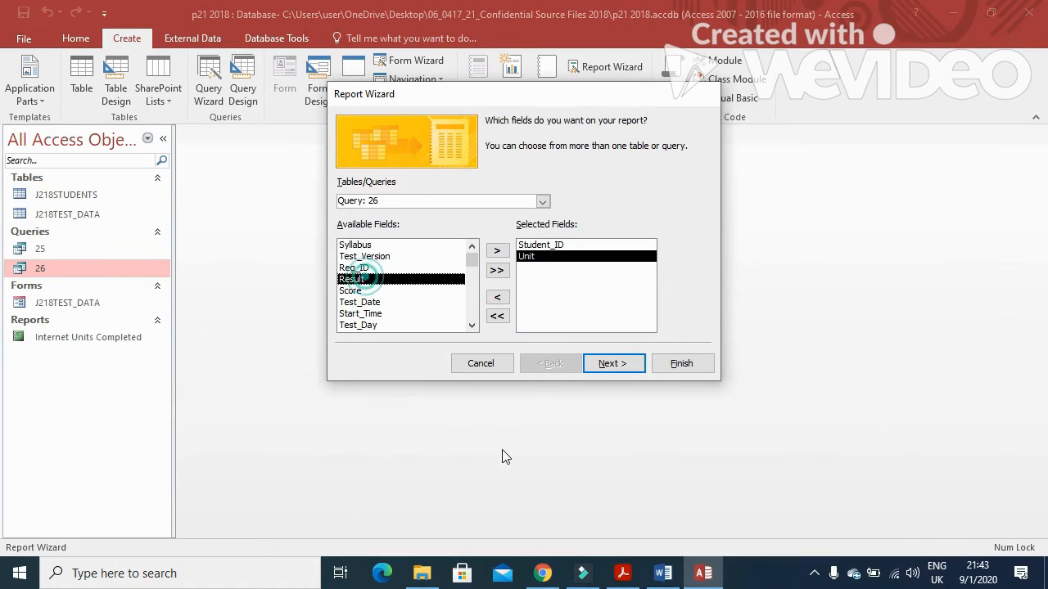
left_click(622, 573)
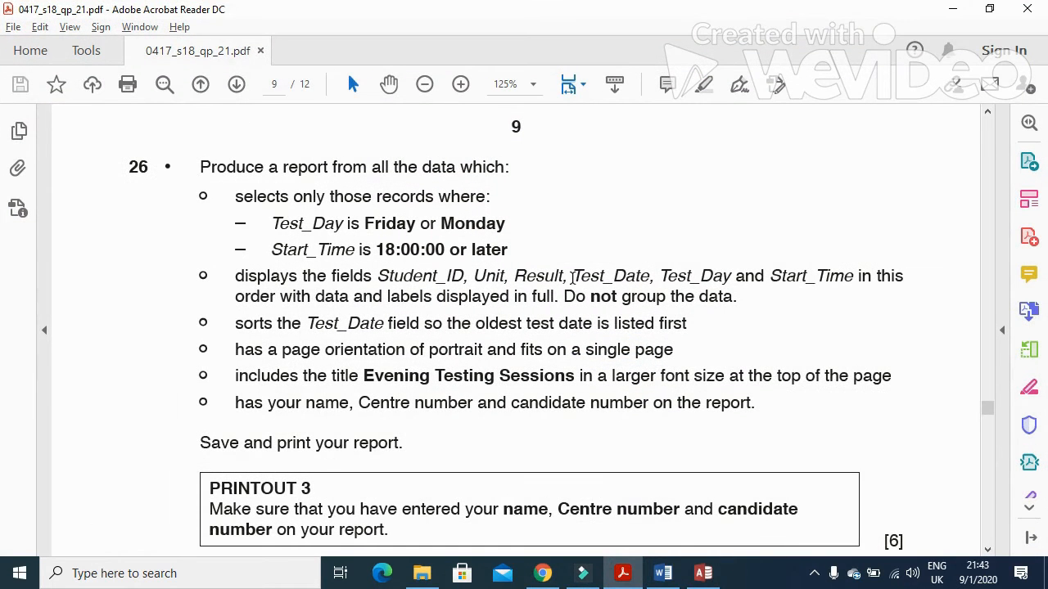
left_click_drag(573, 276, 744, 278)
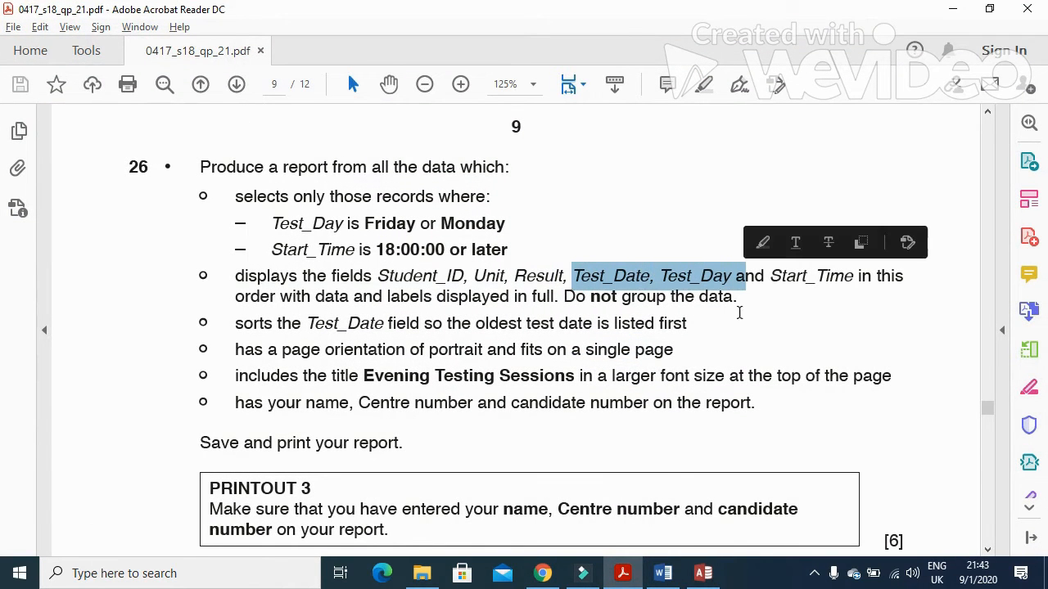
left_click(622, 574)
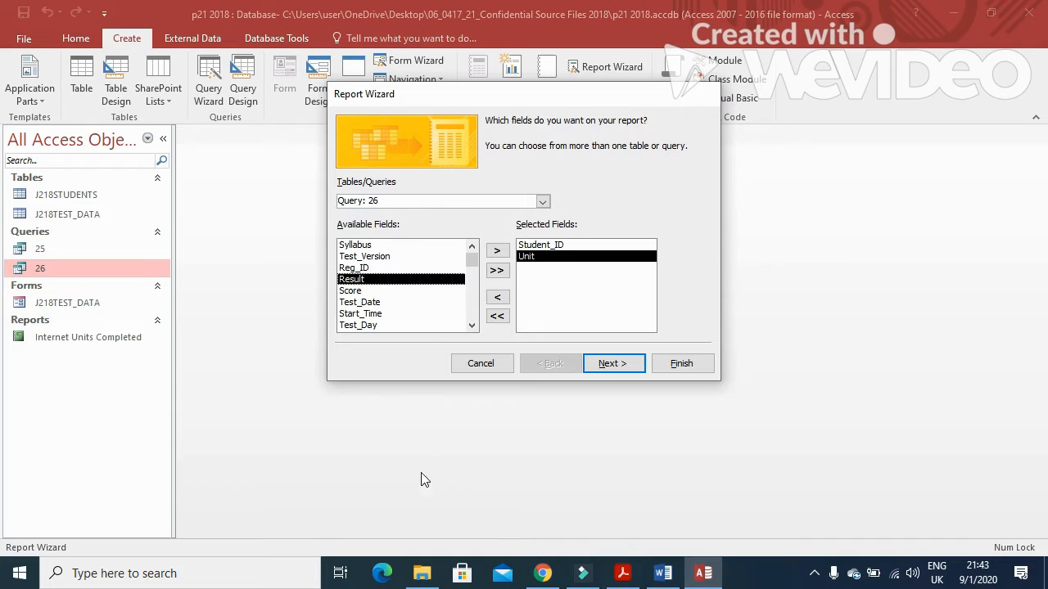
left_click(394, 302)
left_click(497, 250)
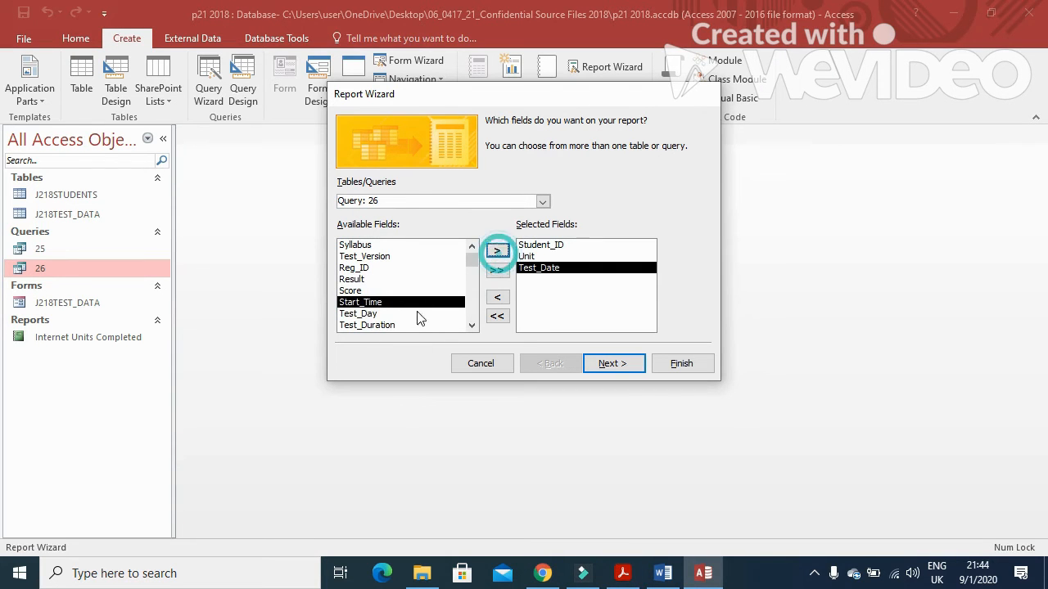
left_click(404, 314)
left_click(496, 250)
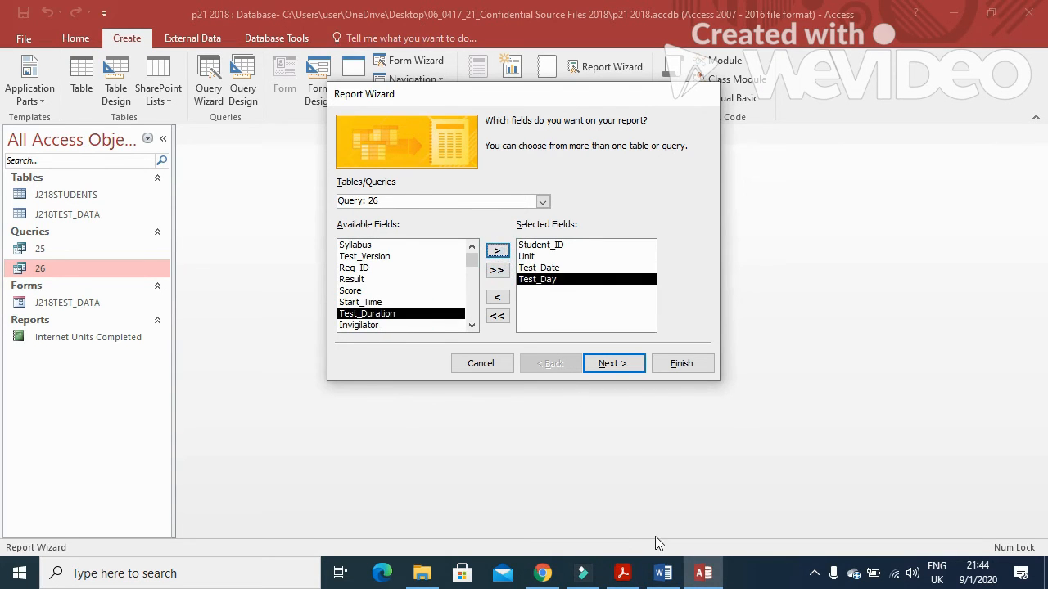
Step: Add Start_Time as the final report field
left_click(619, 577)
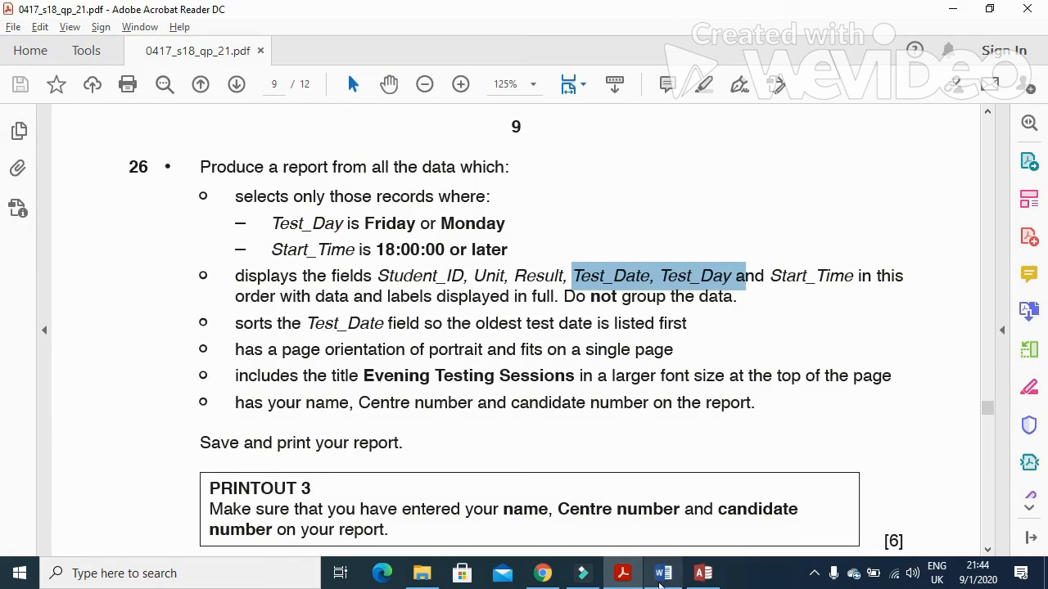
left_click(634, 576)
left_click(377, 302)
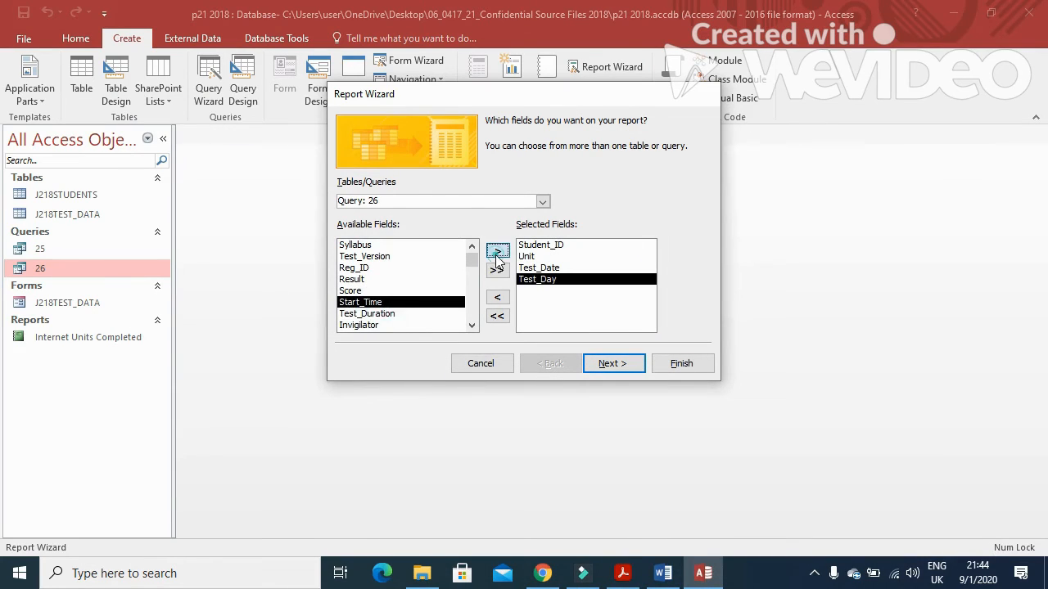
left_click(497, 250)
left_click(623, 575)
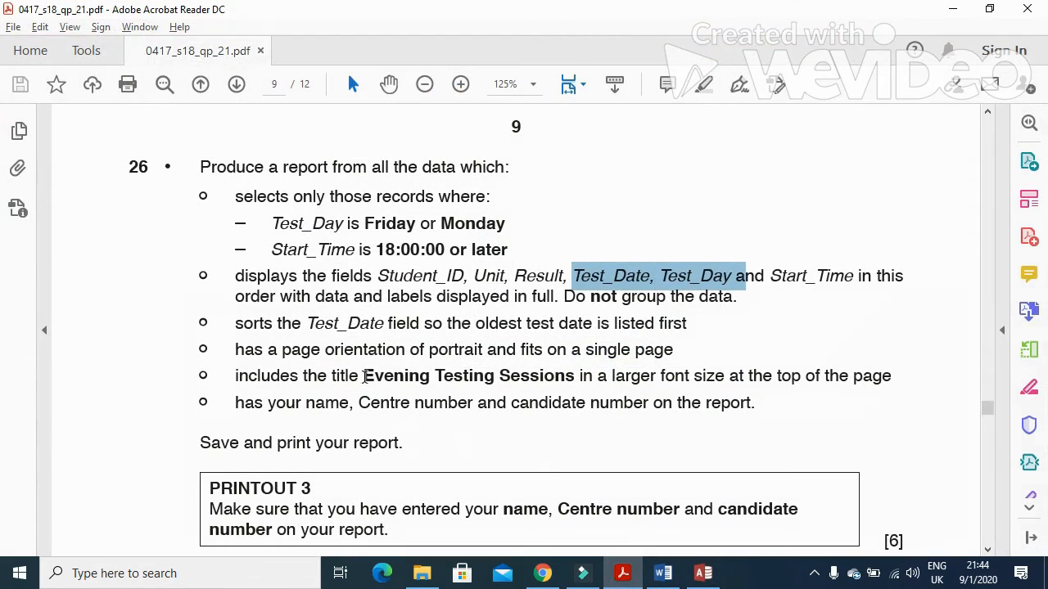
left_click(622, 573)
Step: View the data by J218TEST_DATA with no grouping, reaching the sort page
left_click(610, 364)
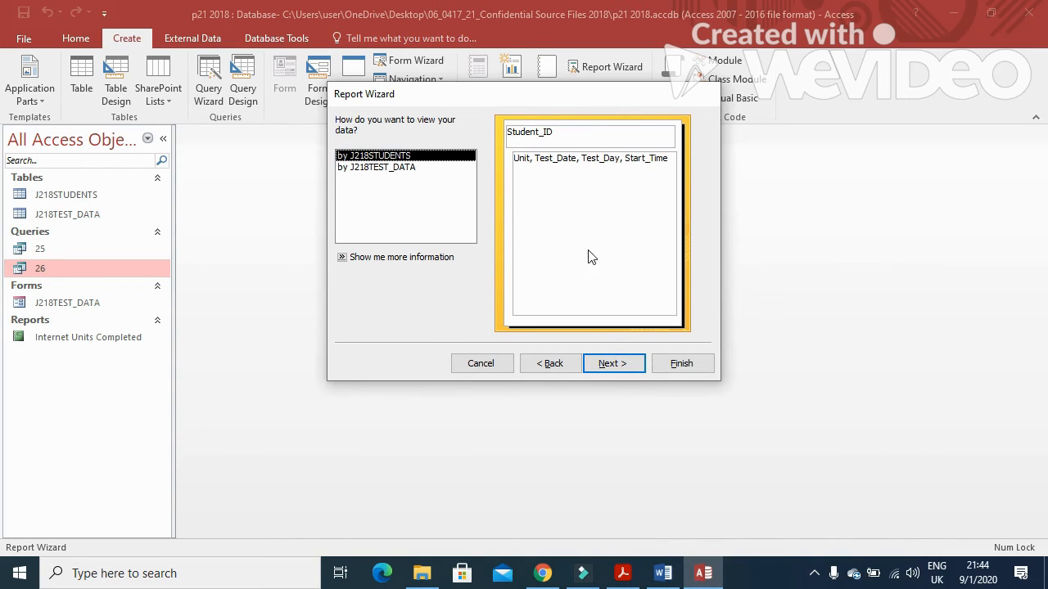
left_click(434, 167)
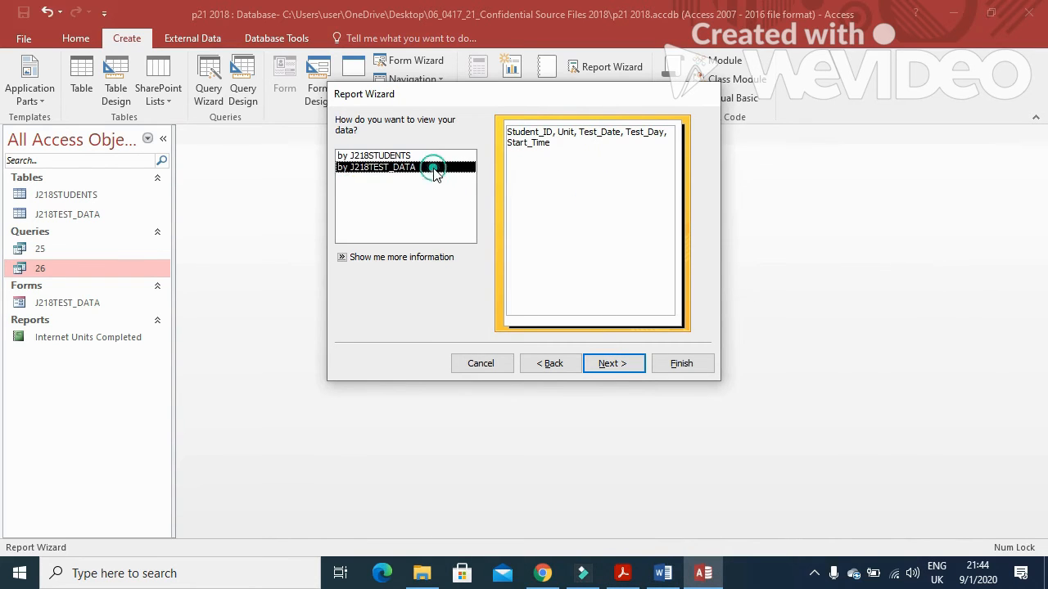
left_click(627, 366)
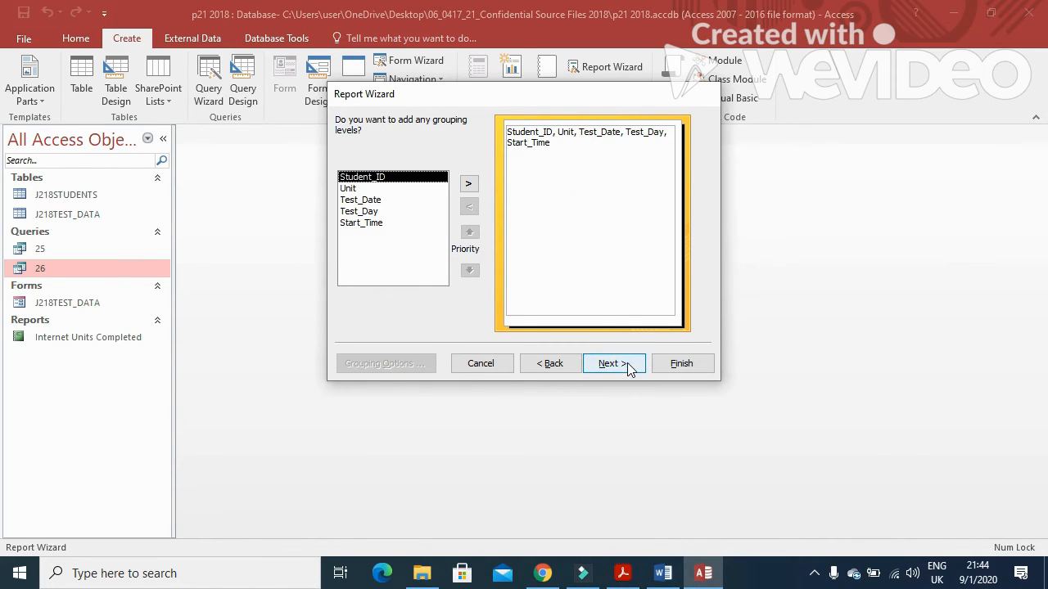
left_click(626, 365)
Step: Sort the report records by Test_Date in ascending order
left_click(622, 573)
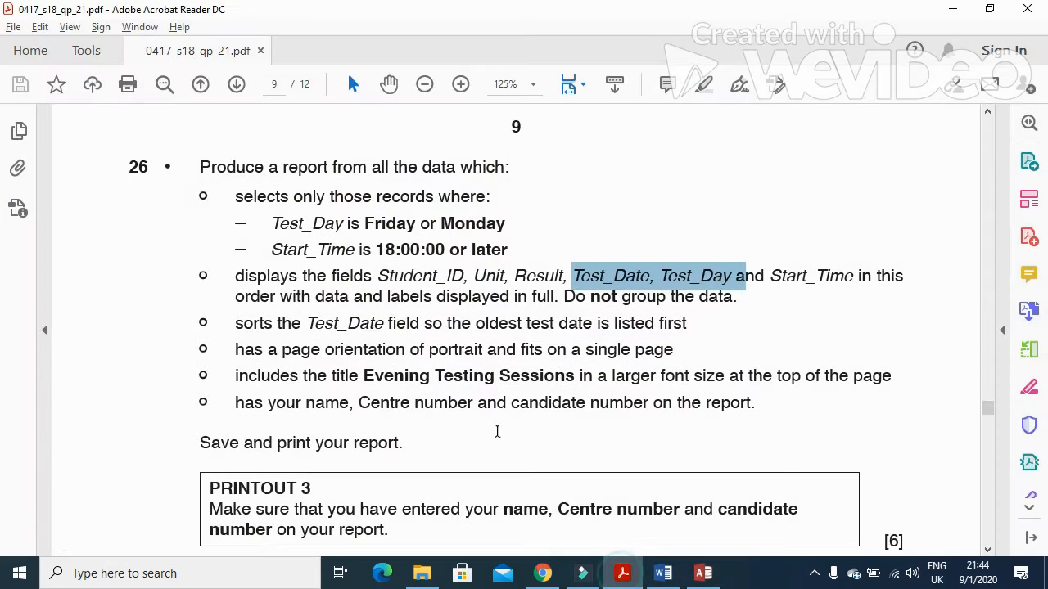
left_click_drag(235, 323, 363, 330)
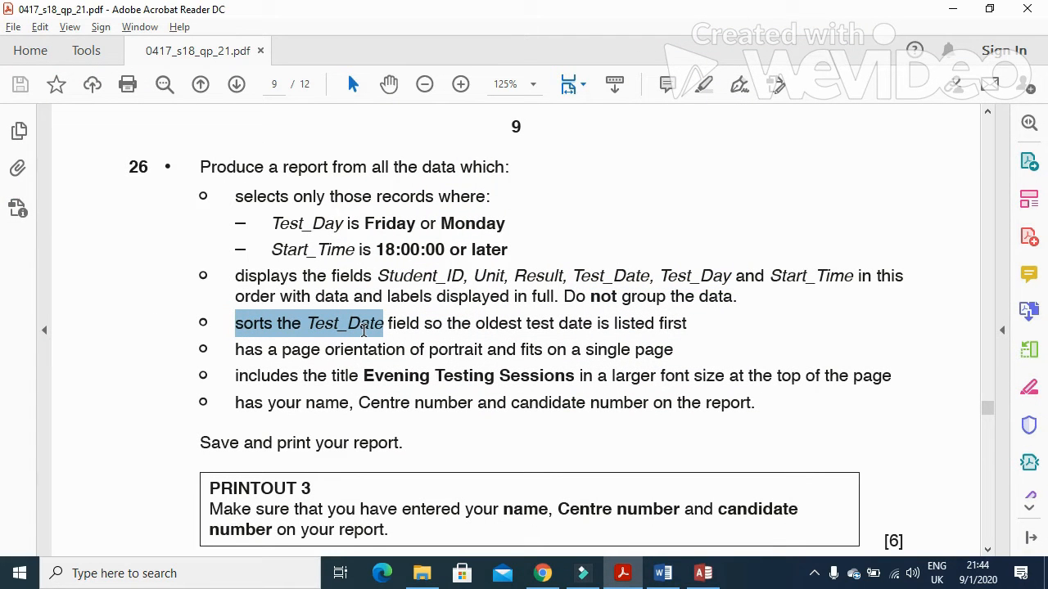
left_click(363, 329)
left_click(313, 325)
left_click_drag(315, 325, 687, 328)
left_click(632, 576)
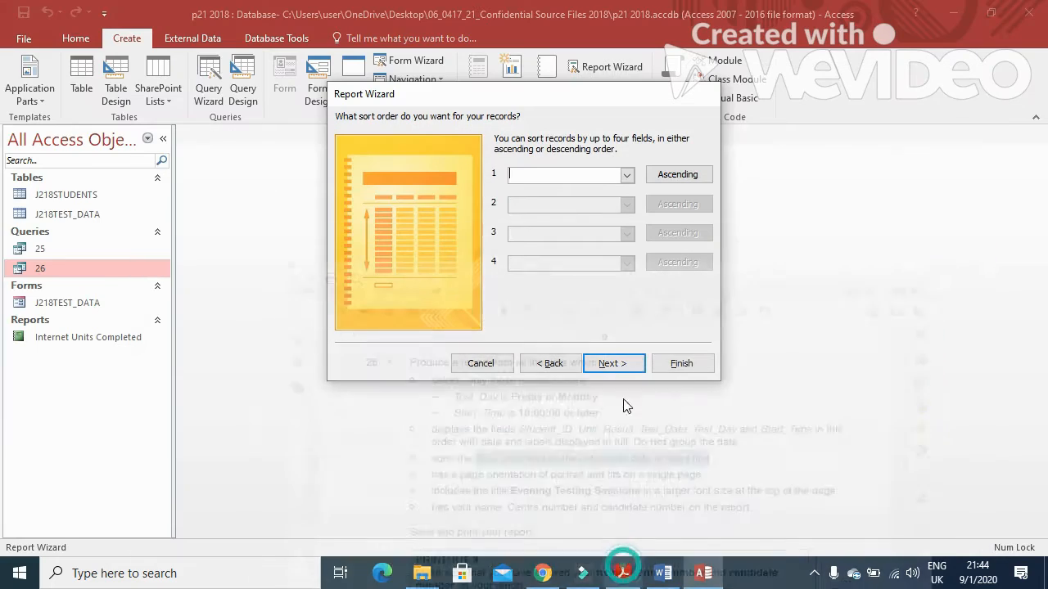
left_click(627, 174)
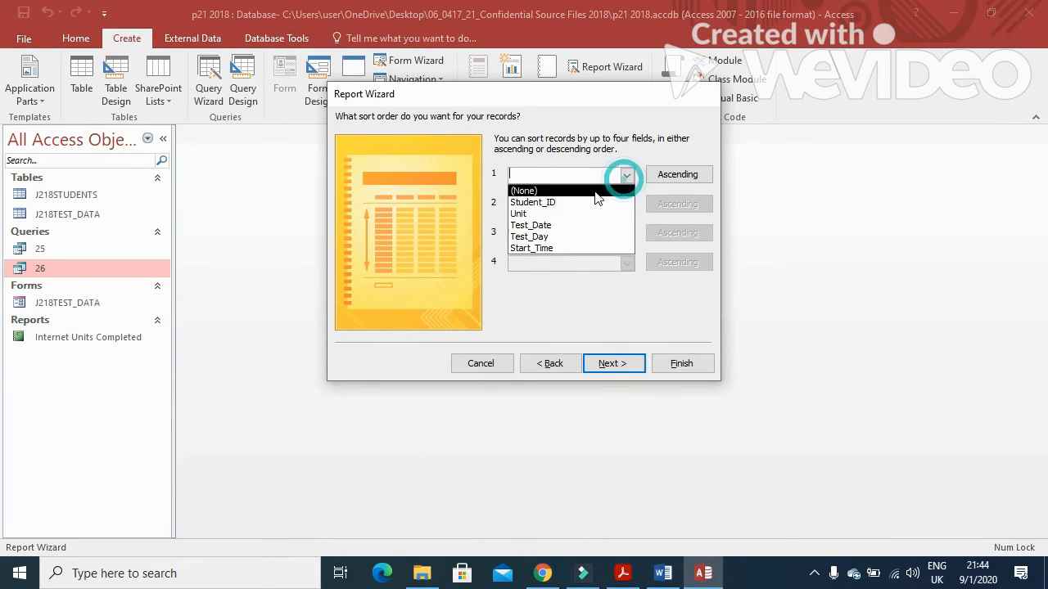
left_click(558, 229)
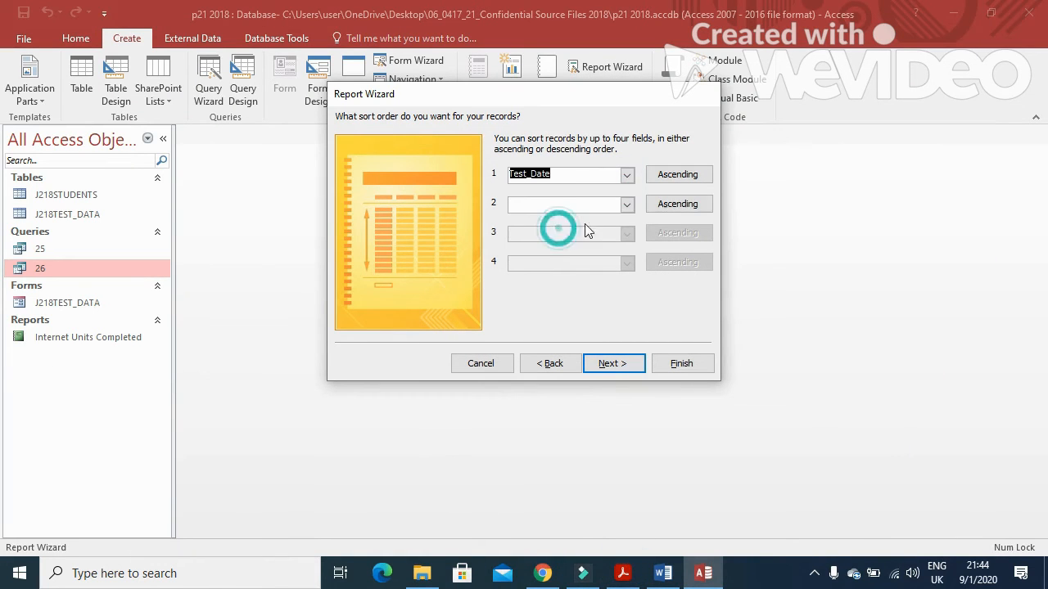
left_click(679, 174)
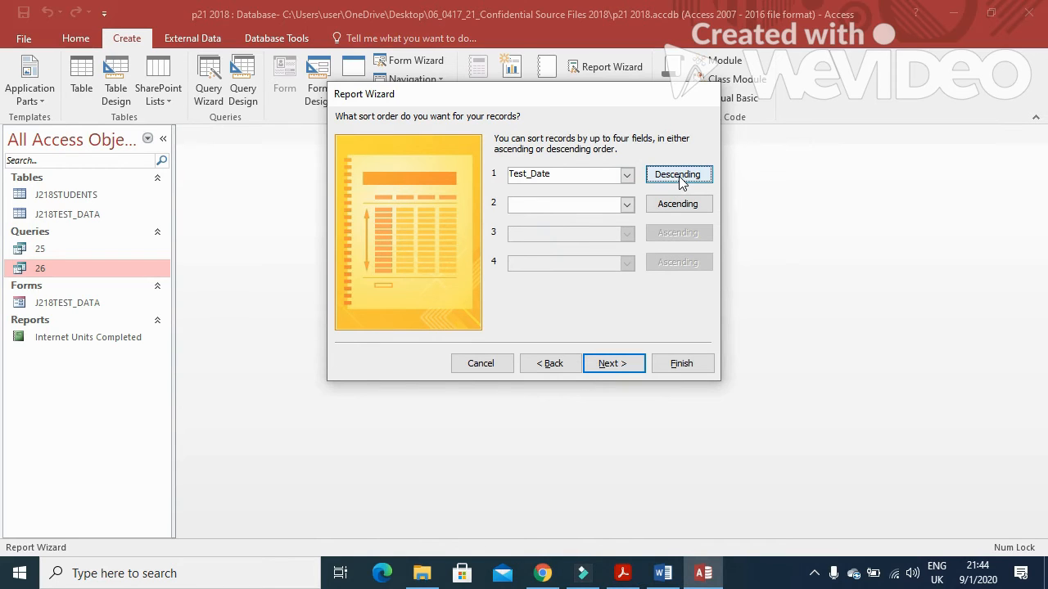
left_click(679, 179)
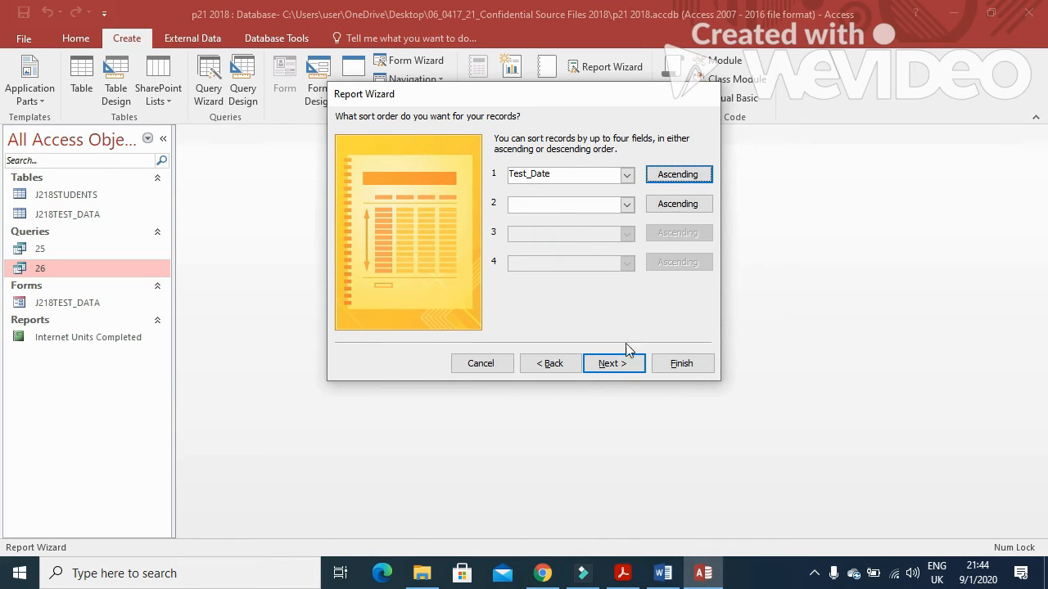
Step: Keep the tabular portrait layout so the report fits on one page width
left_click(613, 363)
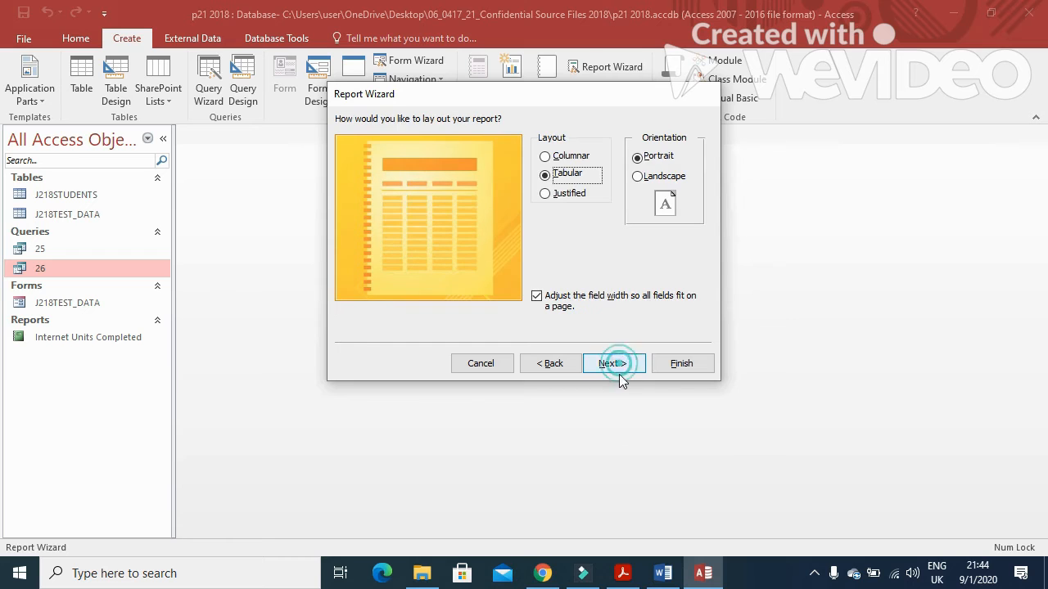
left_click(622, 573)
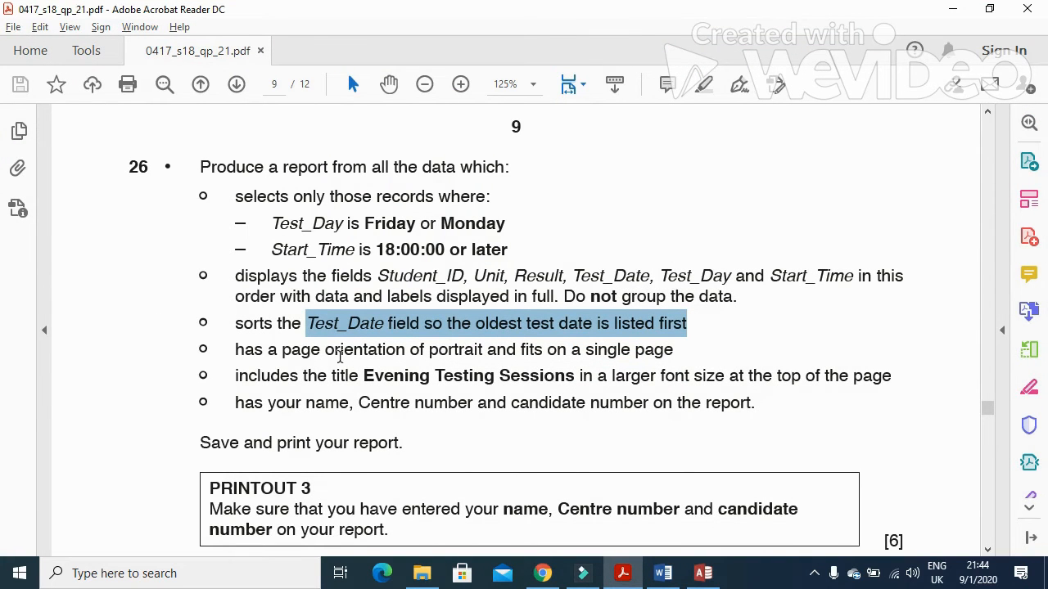
left_click_drag(221, 353, 490, 352)
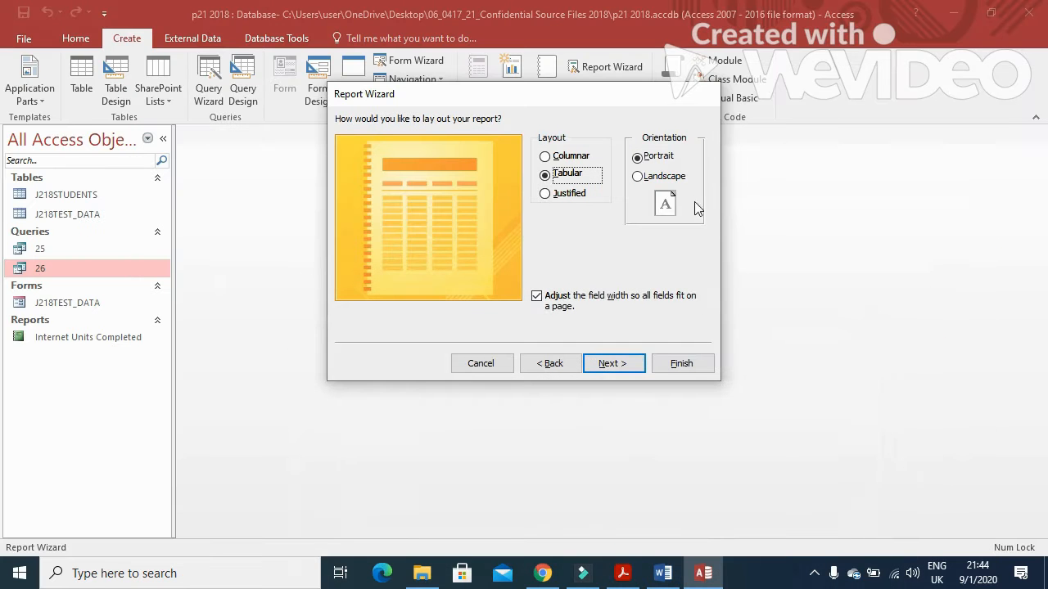
left_click(625, 365)
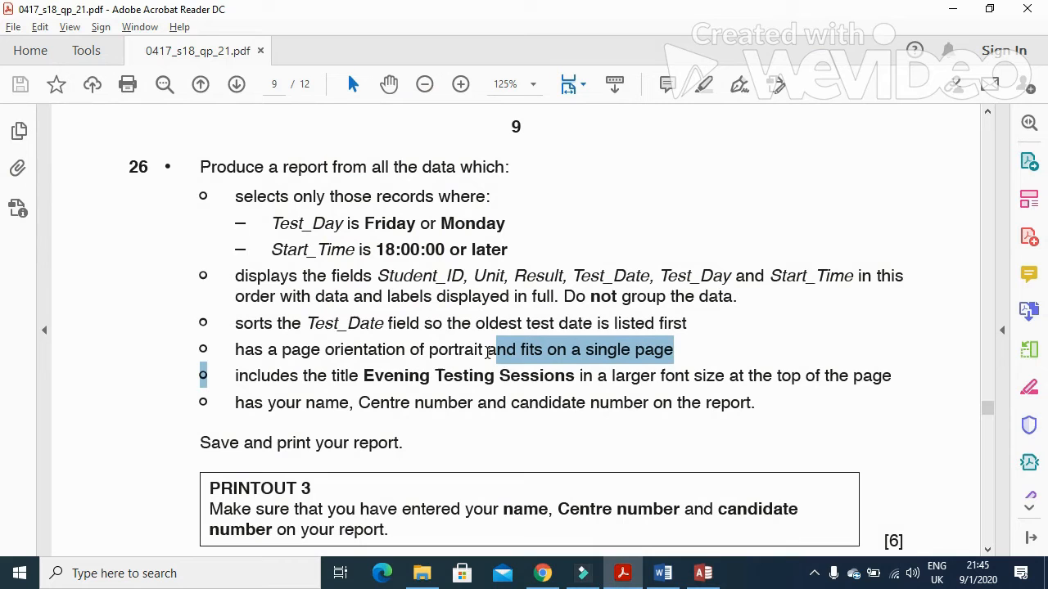
Step: Title the report 'Evening Testing Sessions' and finish to preview it
left_click_drag(360, 377, 550, 392)
key("ctrl+c")
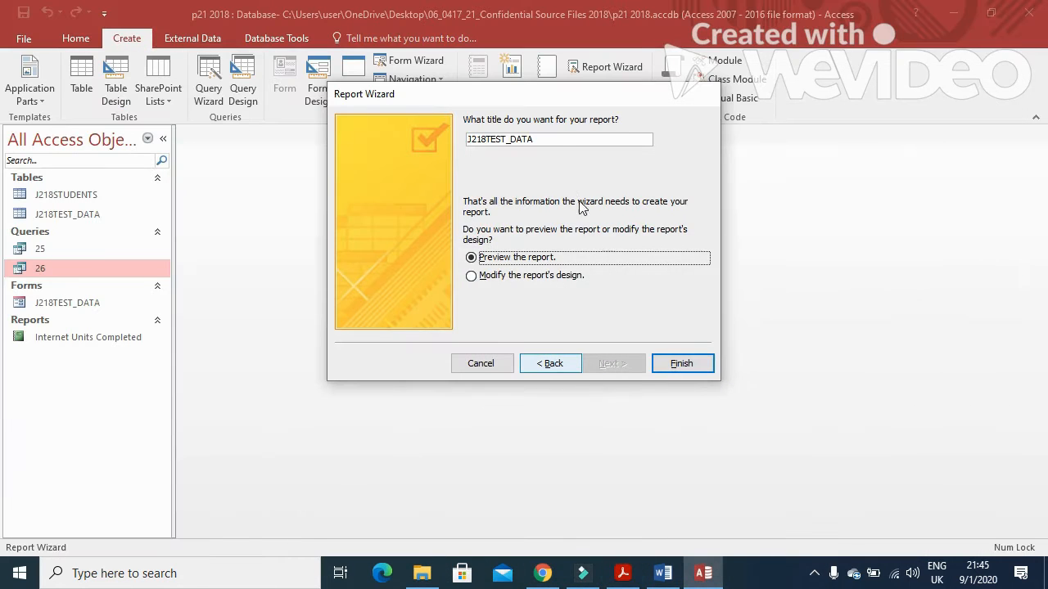
left_click_drag(552, 139, 448, 139)
key("ctrl+v")
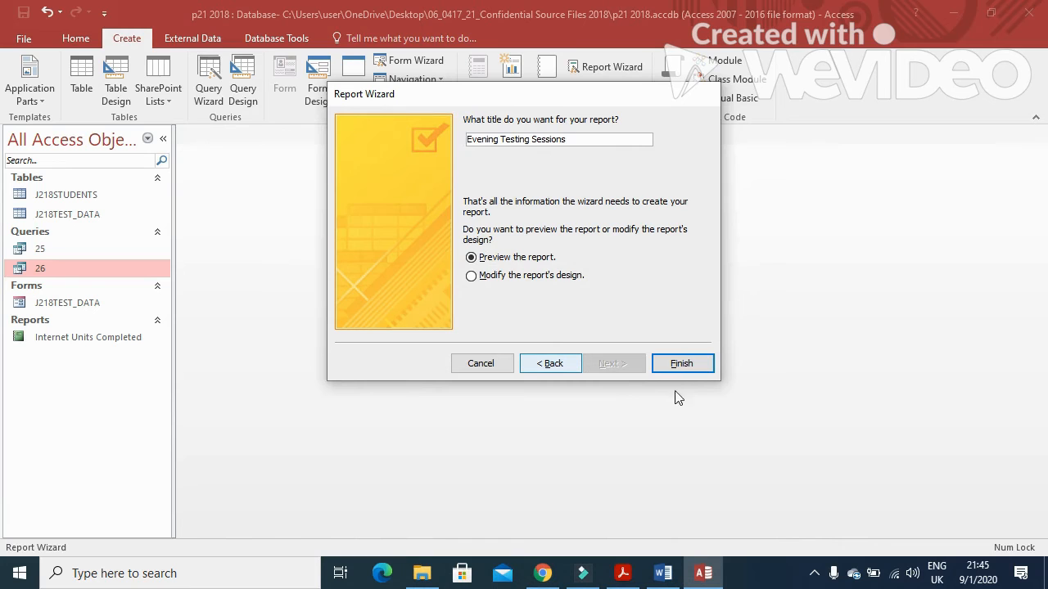
left_click(679, 364)
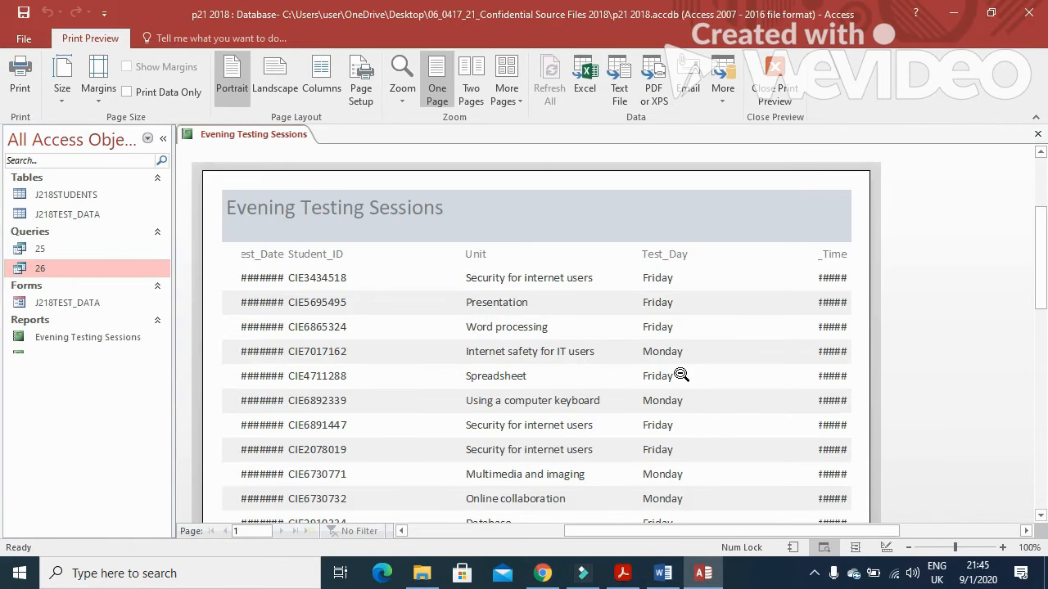
Step: In Layout View, narrow Student_ID and widen Test_Date and Start_Time so values show in full
right_click(265, 136)
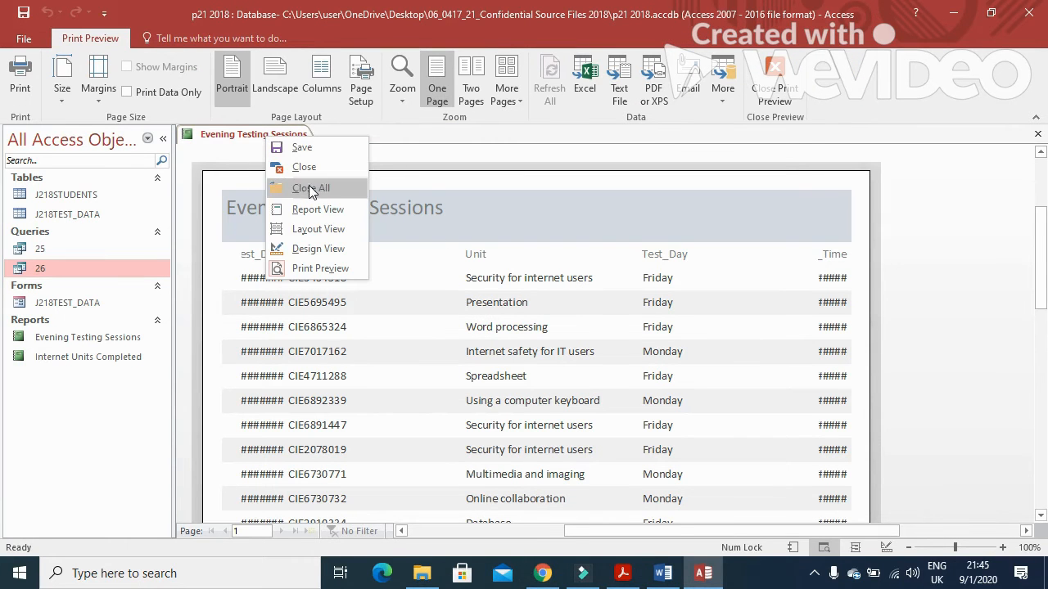
left_click(314, 231)
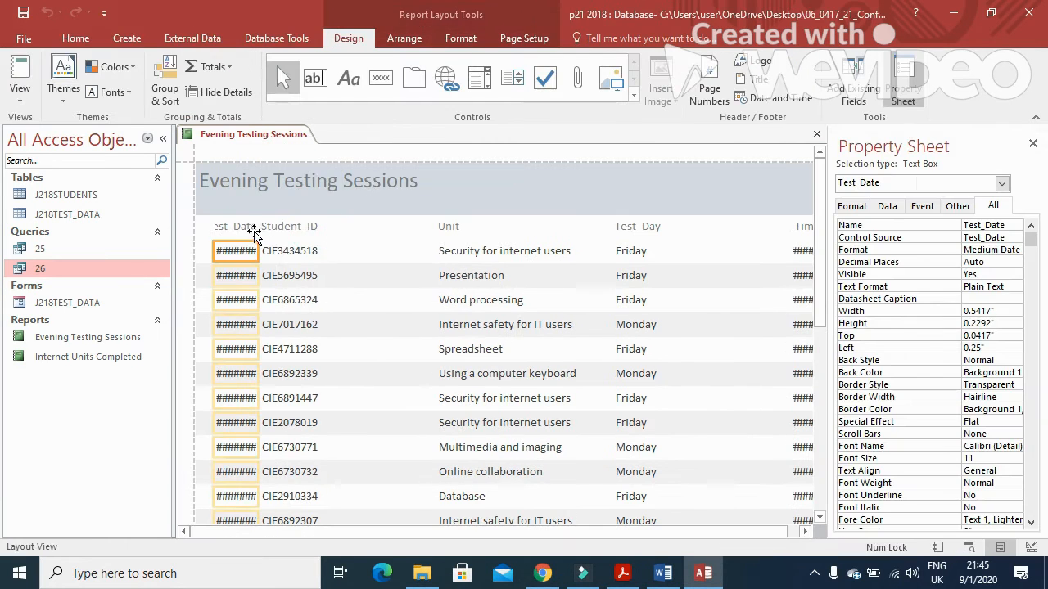
left_click(288, 229)
left_click_drag(259, 234, 319, 229)
left_click(236, 208)
left_click(250, 228, "shift")
left_click_drag(257, 210, 302, 217)
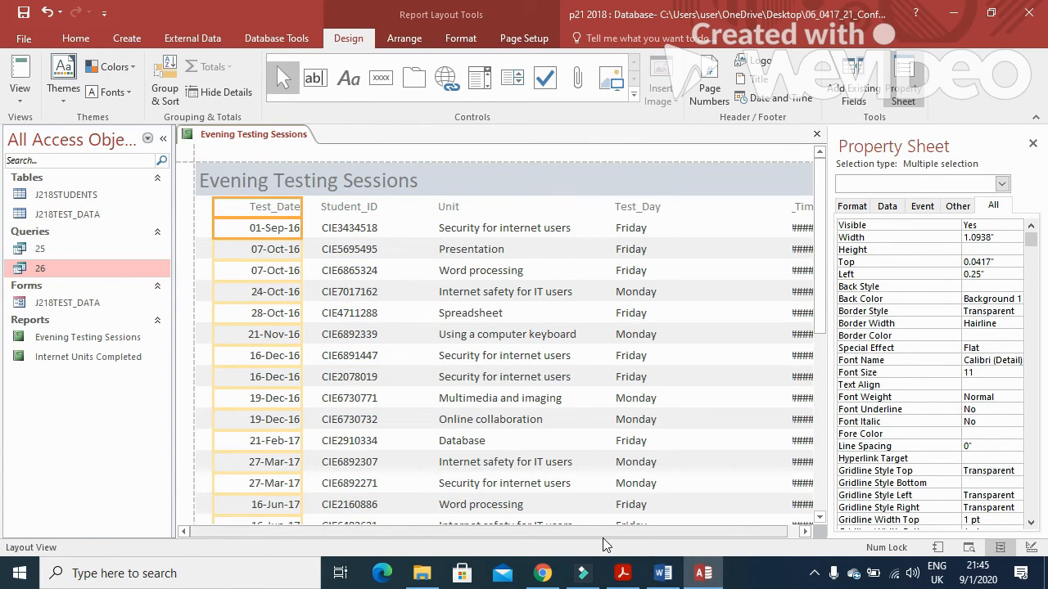
left_click_drag(601, 532, 697, 533)
left_click(788, 206)
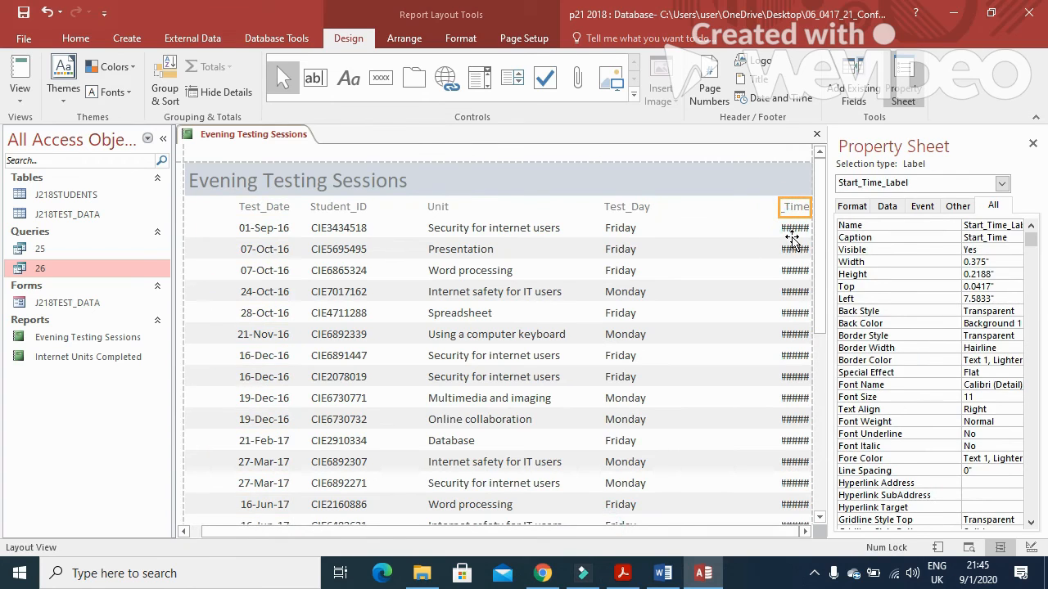
left_click(791, 232, "shift")
left_click_drag(780, 210, 711, 211)
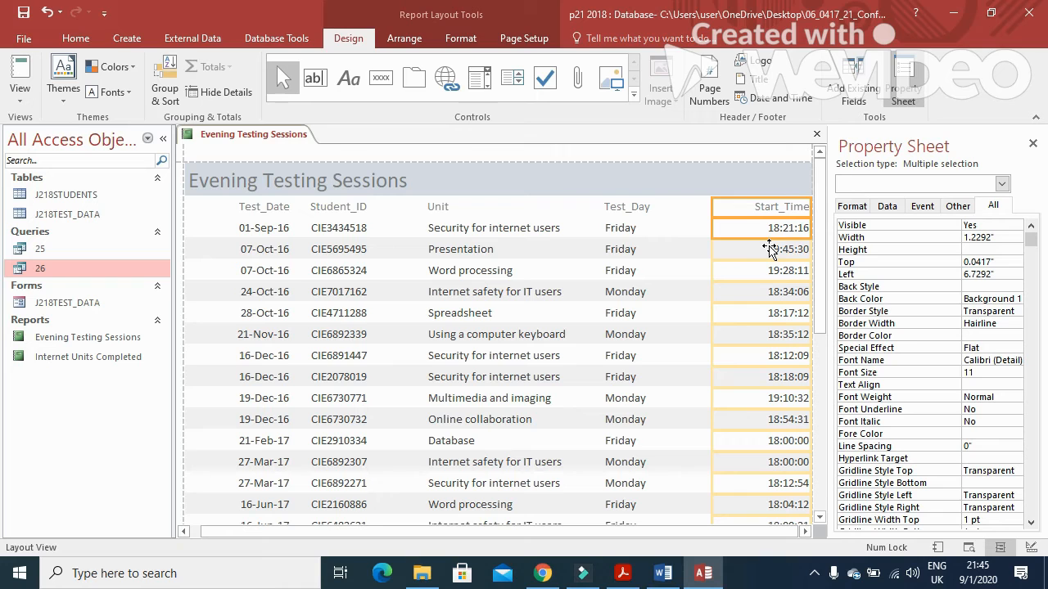
Step: Look through the Data, Format, Event and Other tabs of the property sheet
left_click(888, 205)
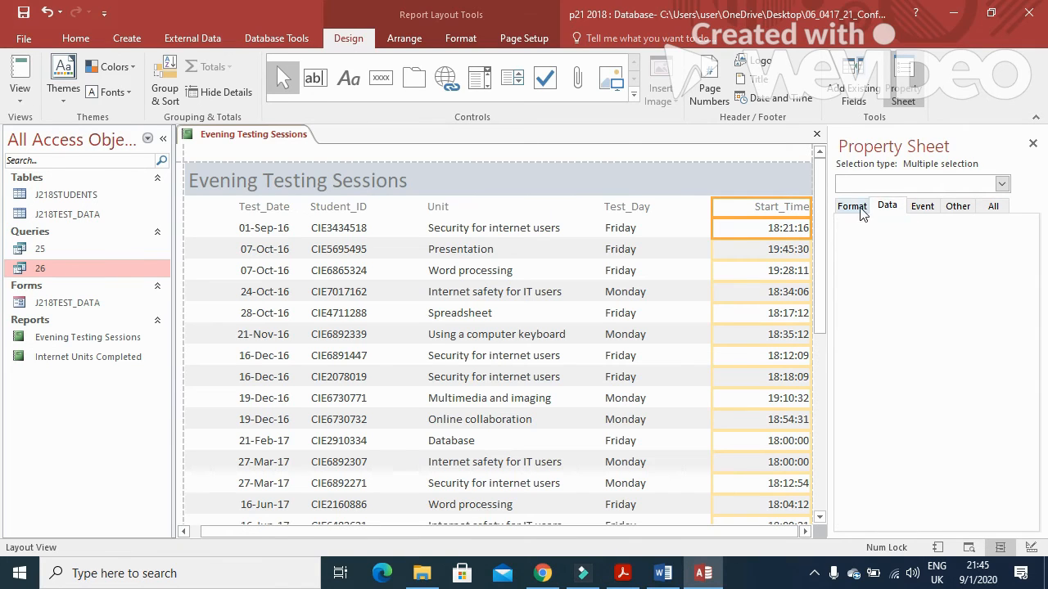
left_click(855, 208)
left_click(923, 208)
left_click(956, 207)
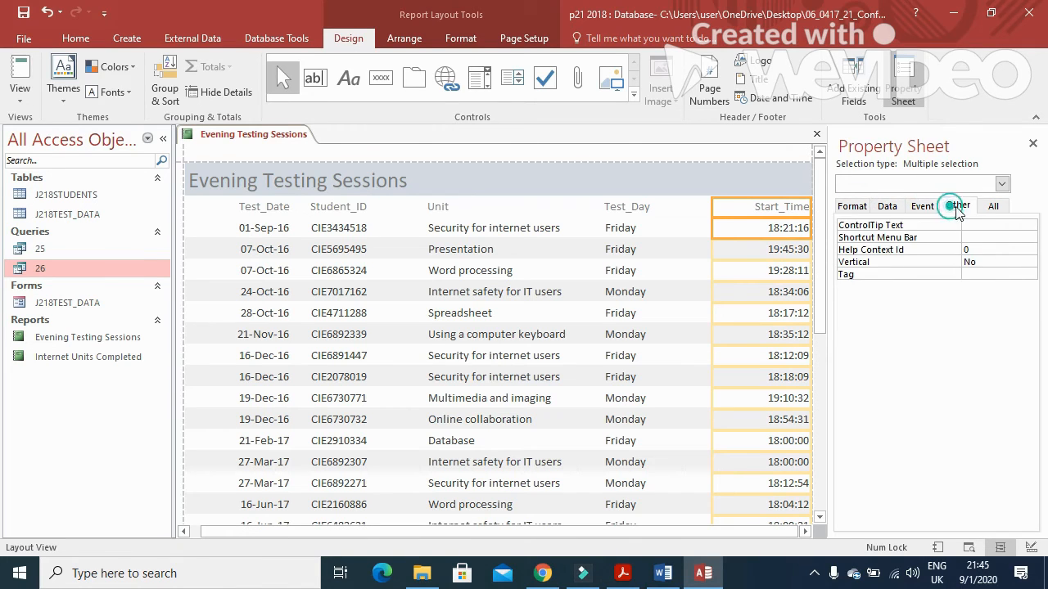
left_click(852, 208)
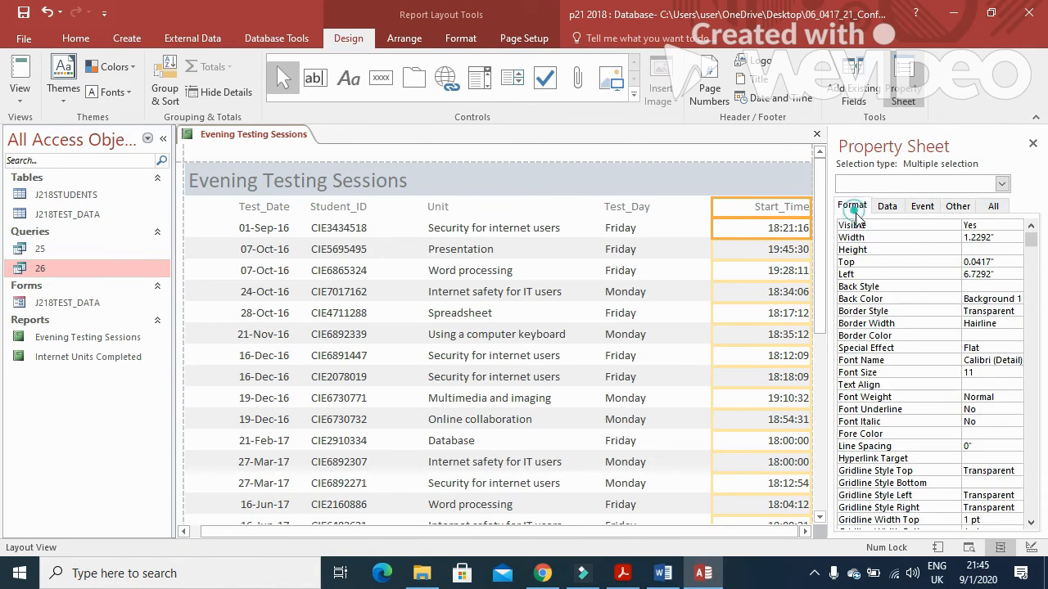
Step: Check the question's name and candidate number requirement, then return to the report
left_click(624, 573)
scroll(428, 369, "down", 1)
left_click_drag(233, 368, 649, 367)
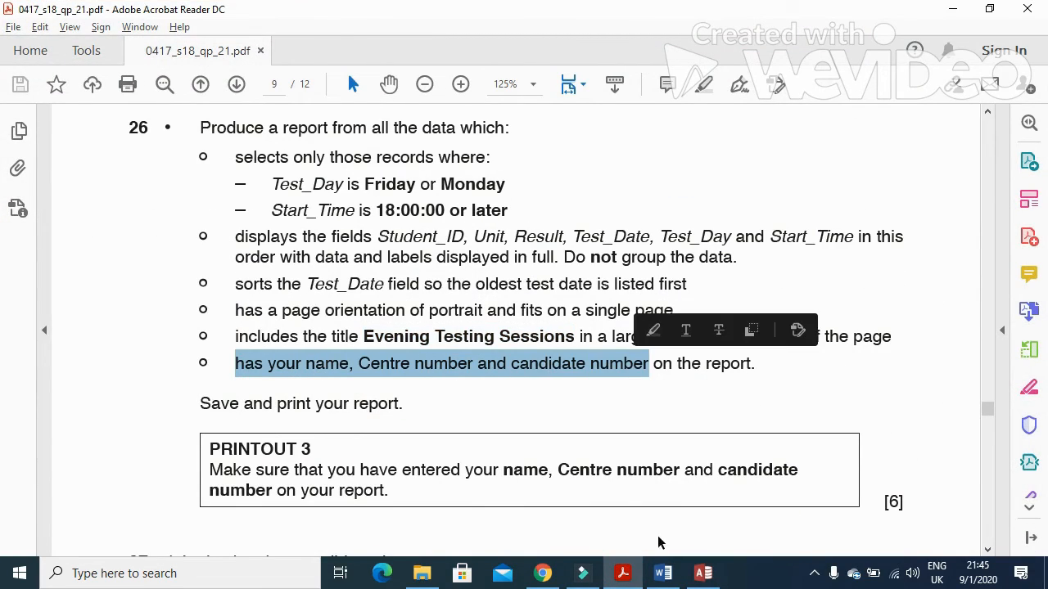
left_click(703, 573)
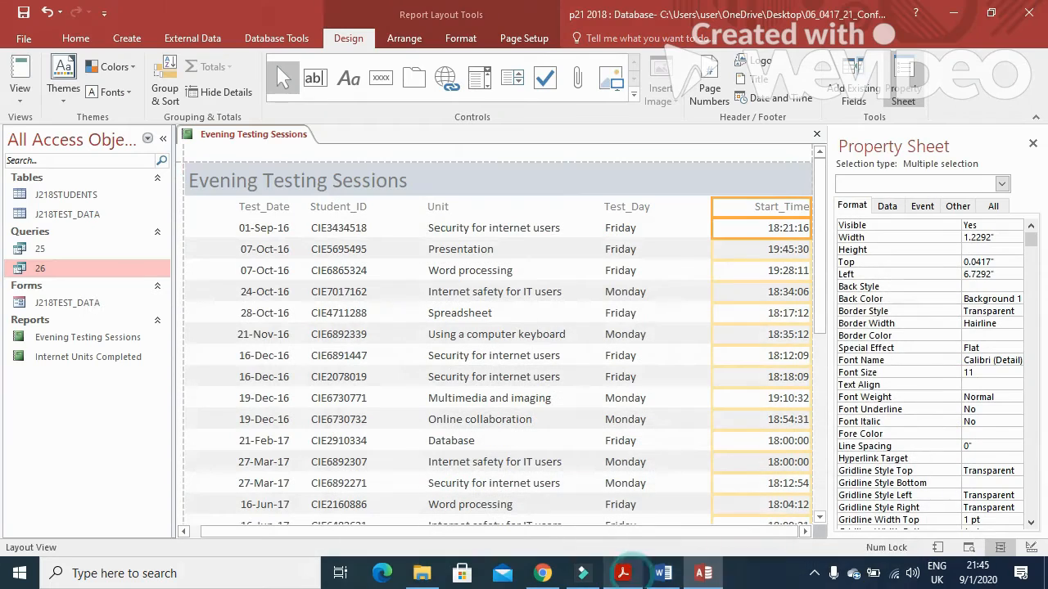
right_click(278, 135)
Step: In Design View, draw a Page Footer label with the candidate's name, centre number and candidate number
left_click(327, 249)
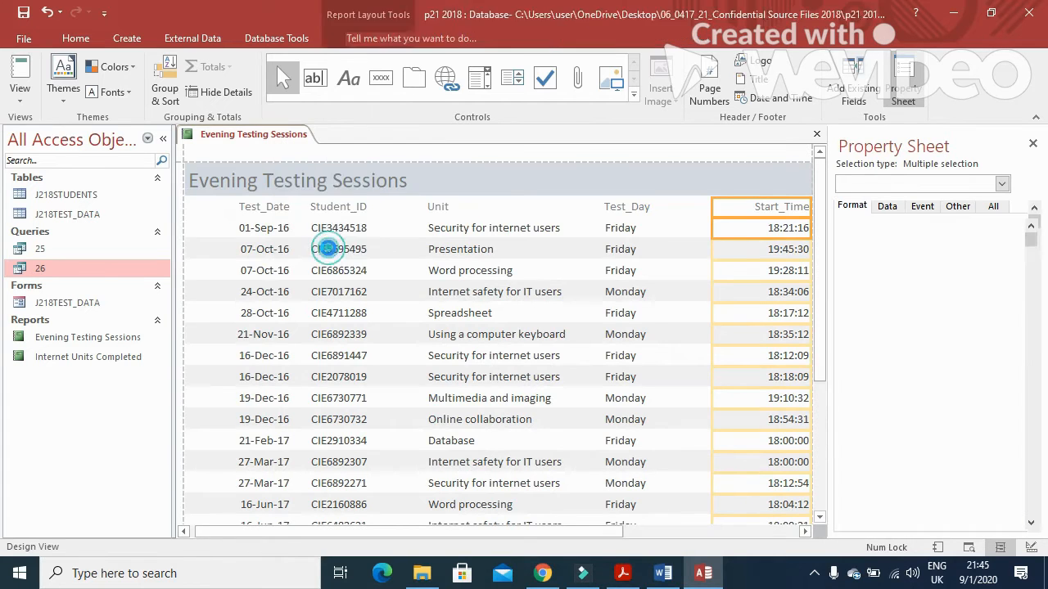
left_click(347, 38)
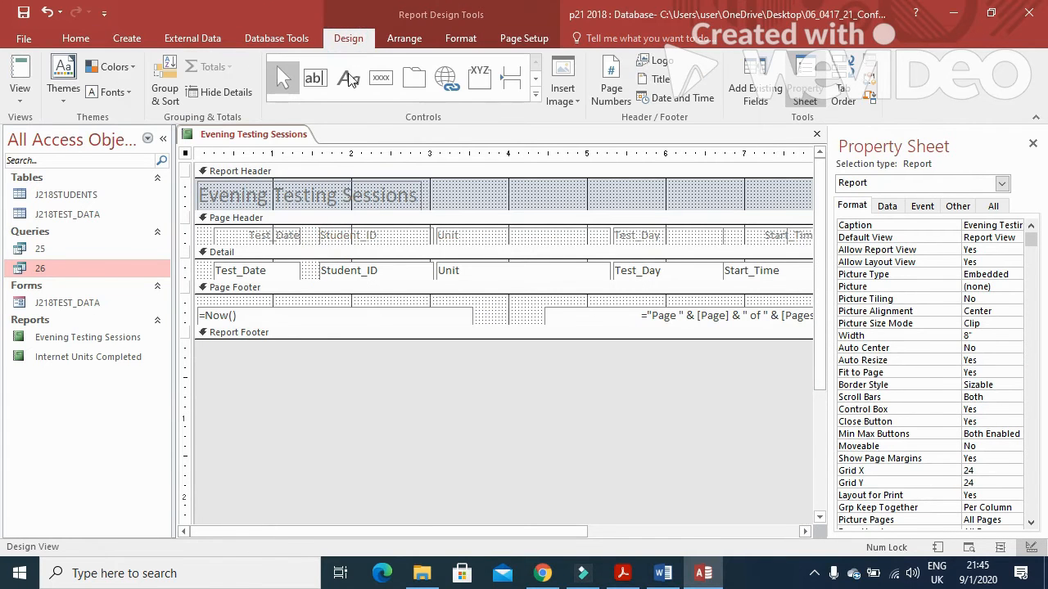
left_click(347, 82)
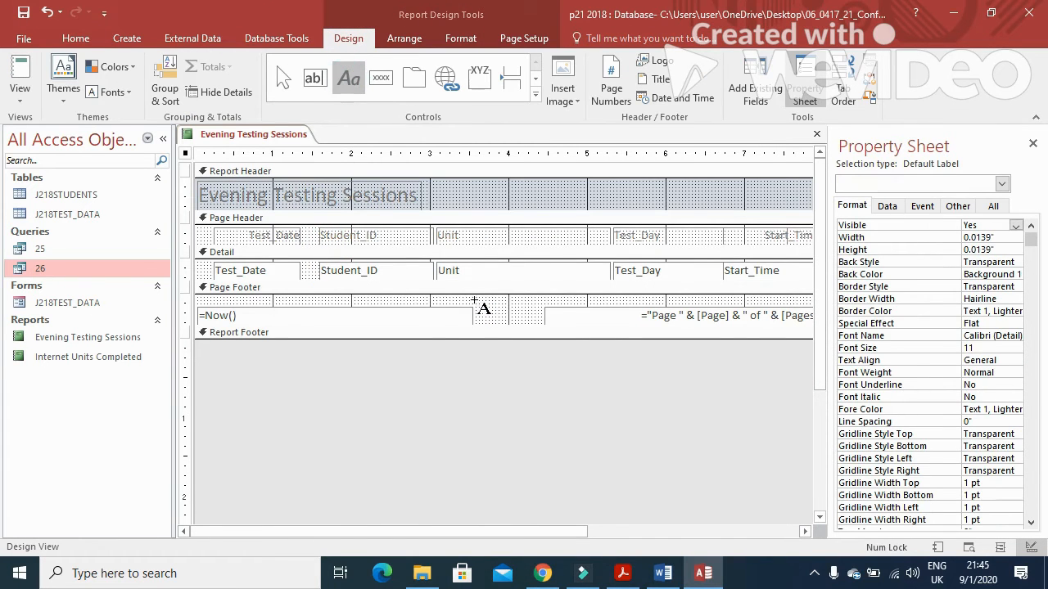
left_click_drag(409, 302, 593, 323)
type("Fahim")
key("Caps_Lock")
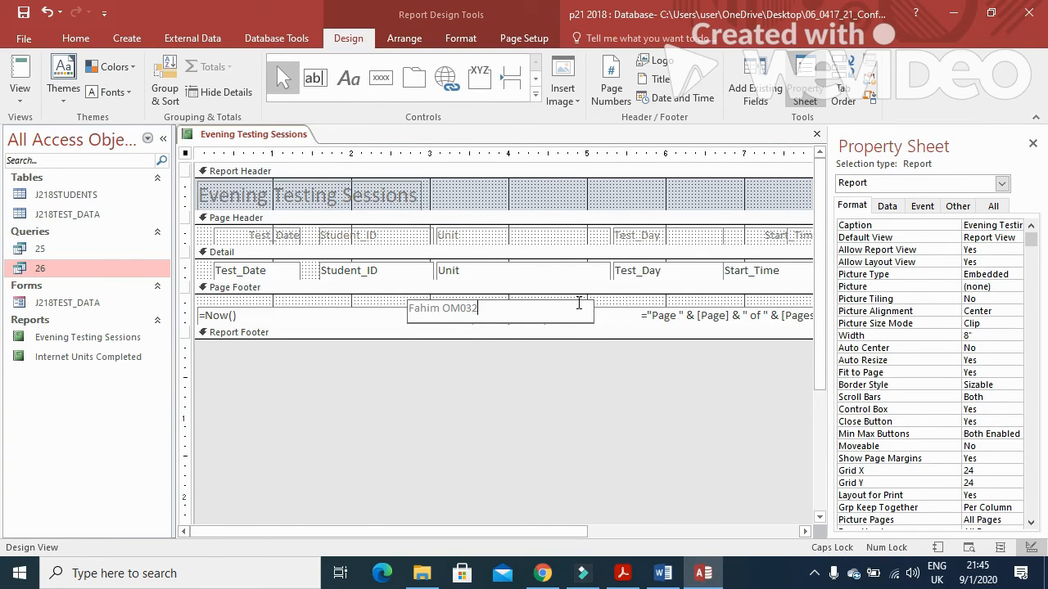
key("Return")
left_click(622, 573)
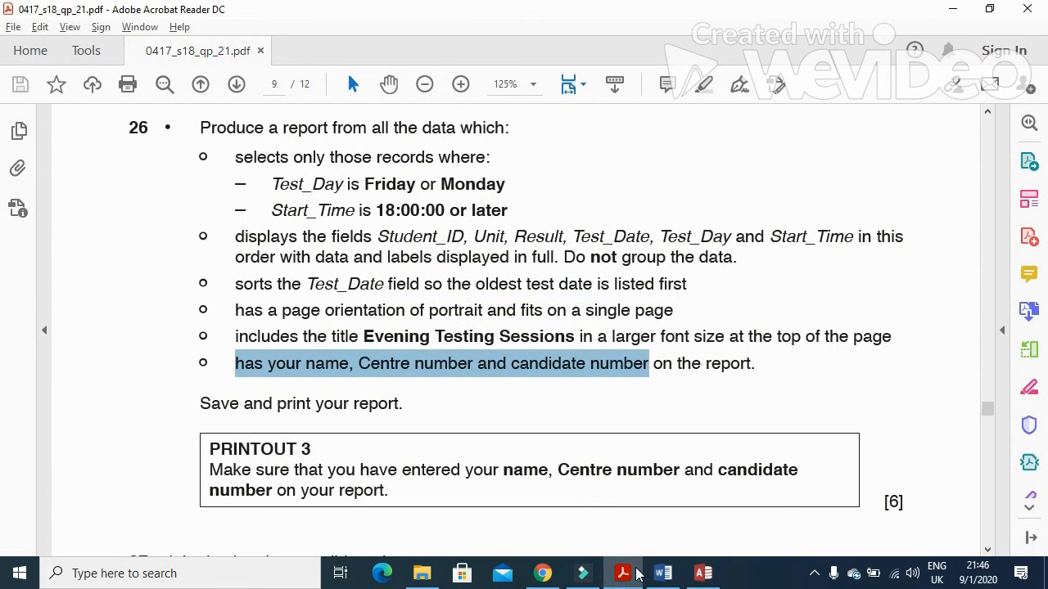
left_click(703, 573)
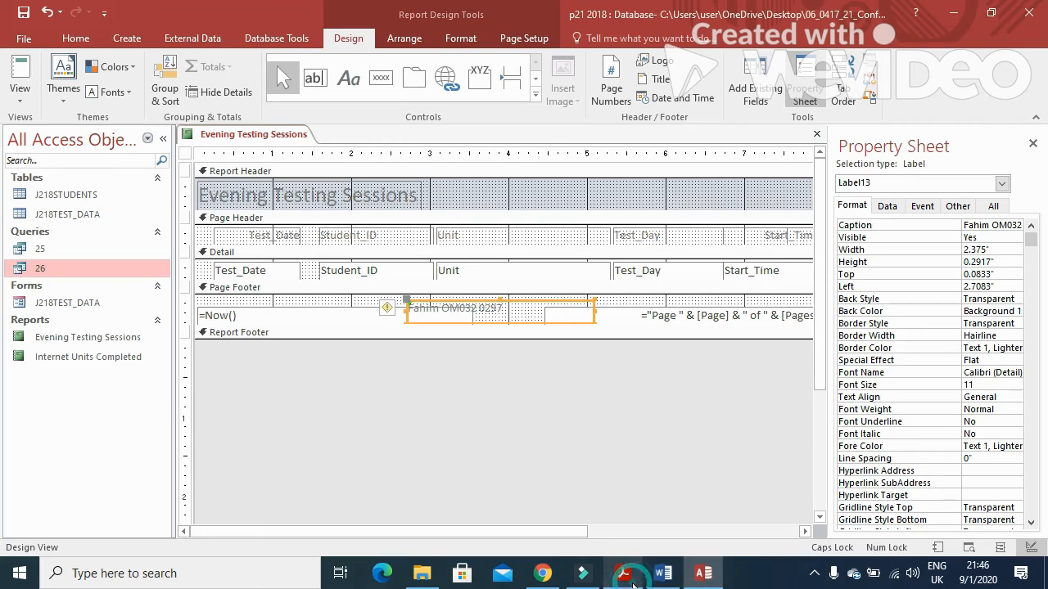
left_click(20, 98)
Step: Preview the Evening Testing Sessions report, save it, and close it
left_click(78, 165)
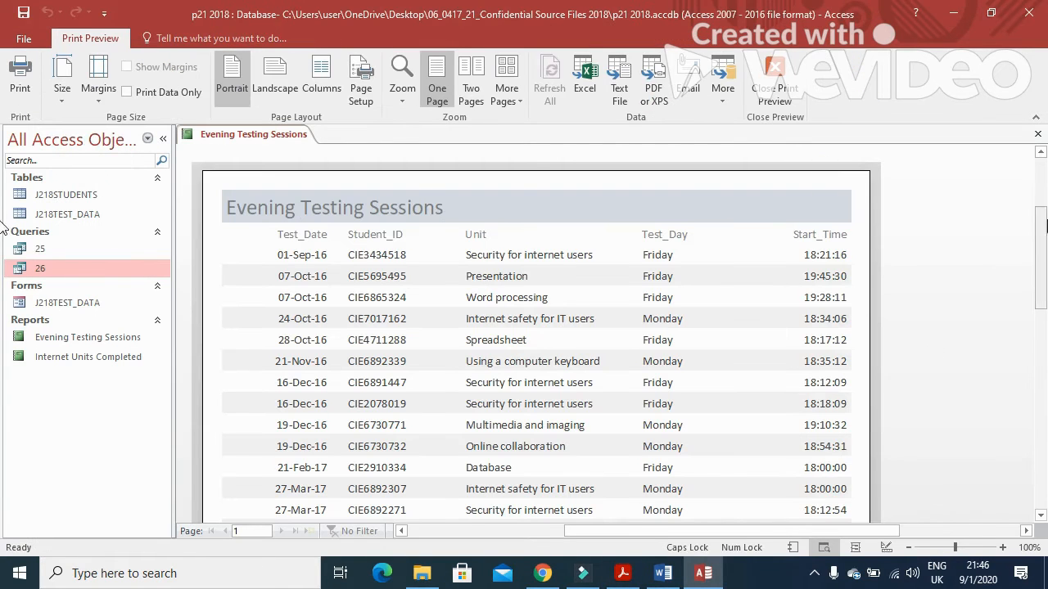
mouse_move(1037, 221)
left_mouse_down()
mouse_move(1045, 327)
mouse_move(1046, 210)
mouse_move(1045, 393)
mouse_move(1045, 221)
left_mouse_up()
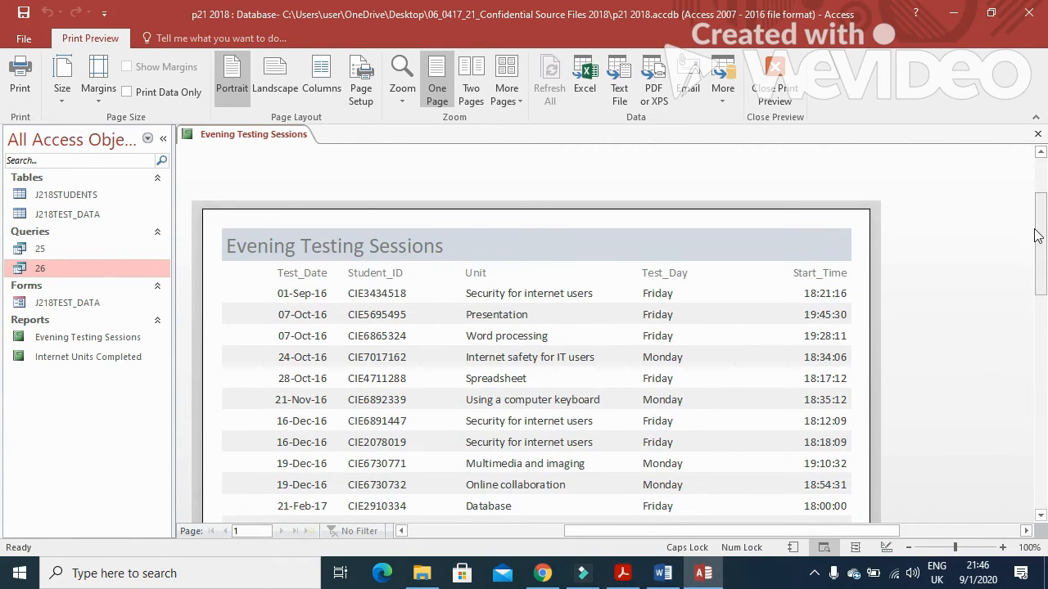
left_click(25, 14)
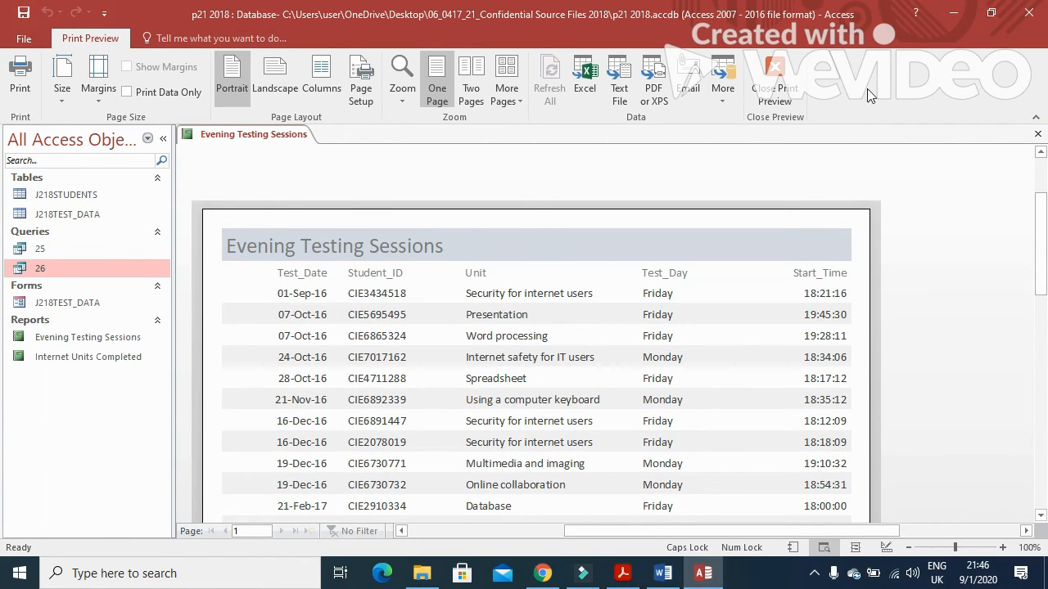
left_click(1036, 135)
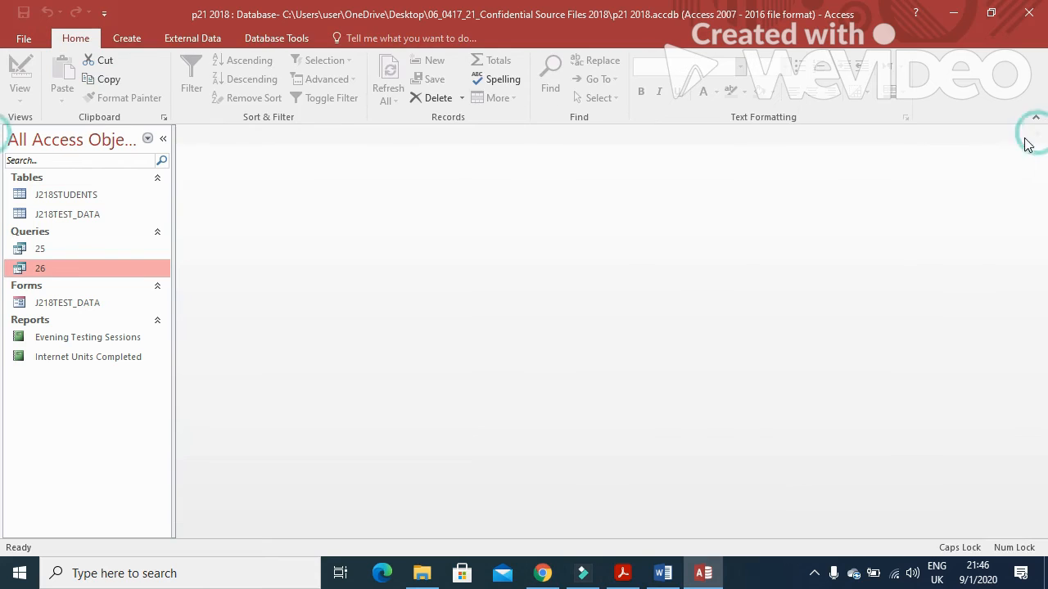
Step: Scroll the question paper down to question 27 on data validation
left_click(623, 573)
scroll(464, 425, "down", 5)
scroll(464, 426, "down", 2)
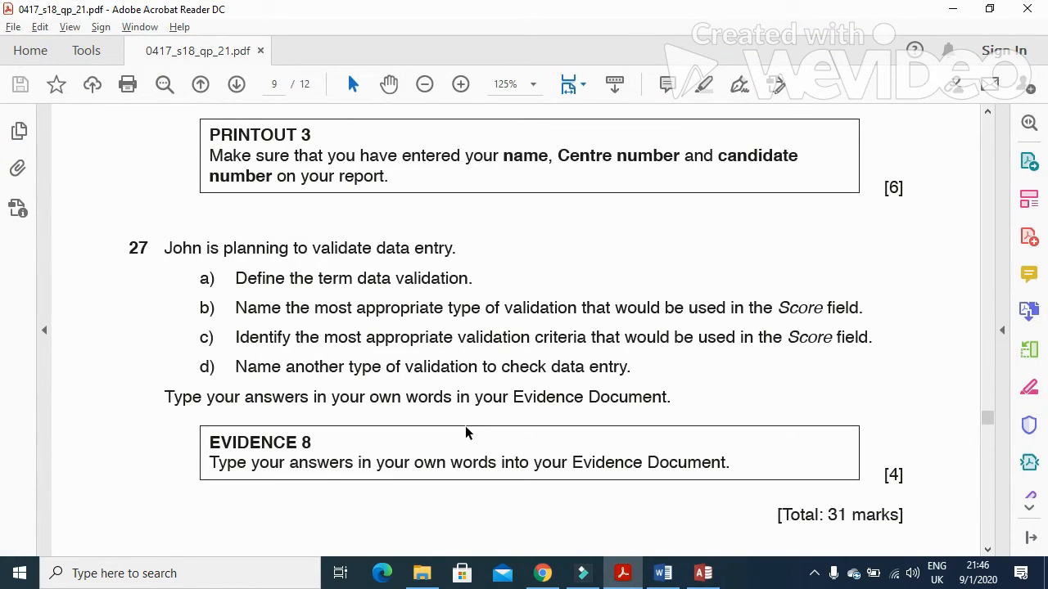
scroll(324, 384, "down", 1)
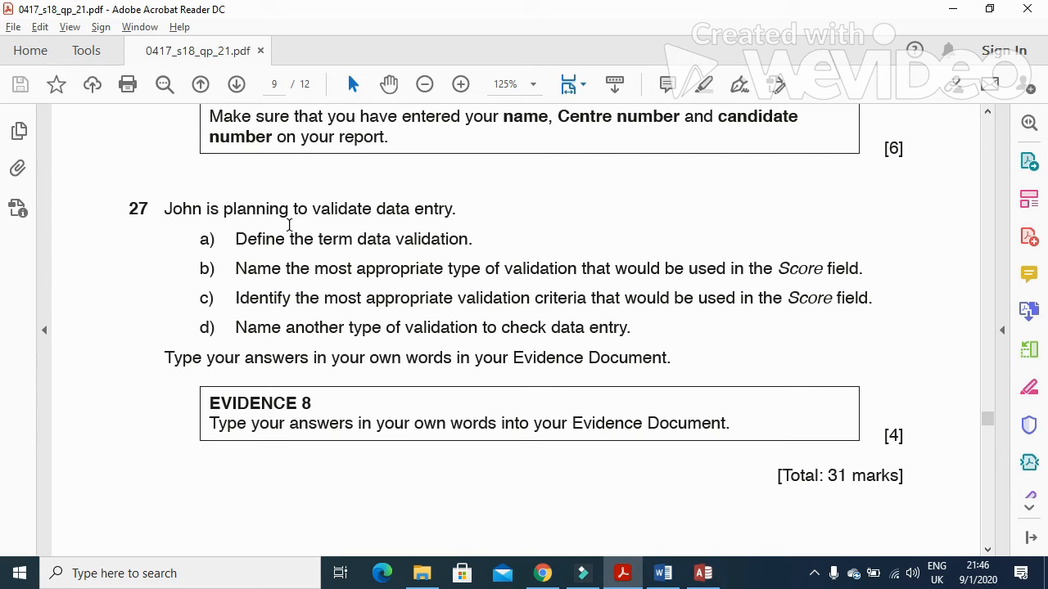
left_click(670, 572)
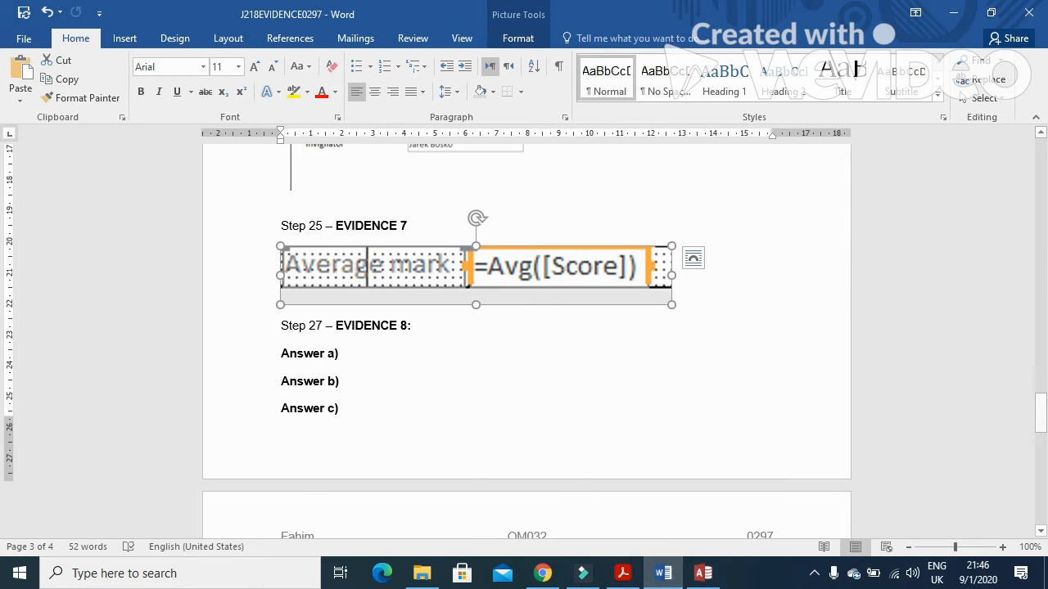
left_click(665, 575)
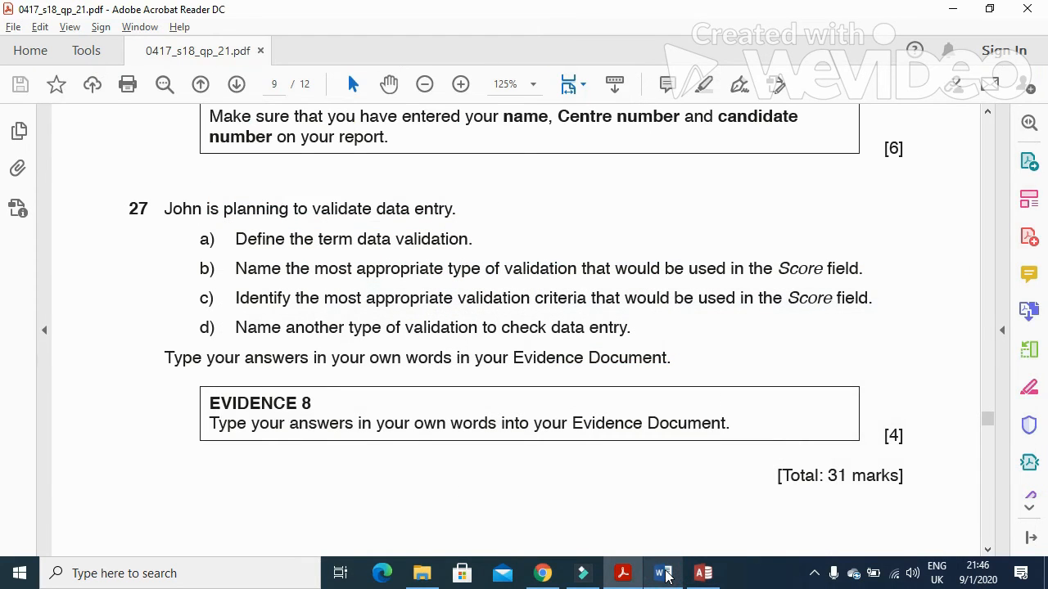
Step: In the evidence document, type Answer a) as 'check if the data is reasonable/sensible'
left_click(666, 575)
left_click(350, 354)
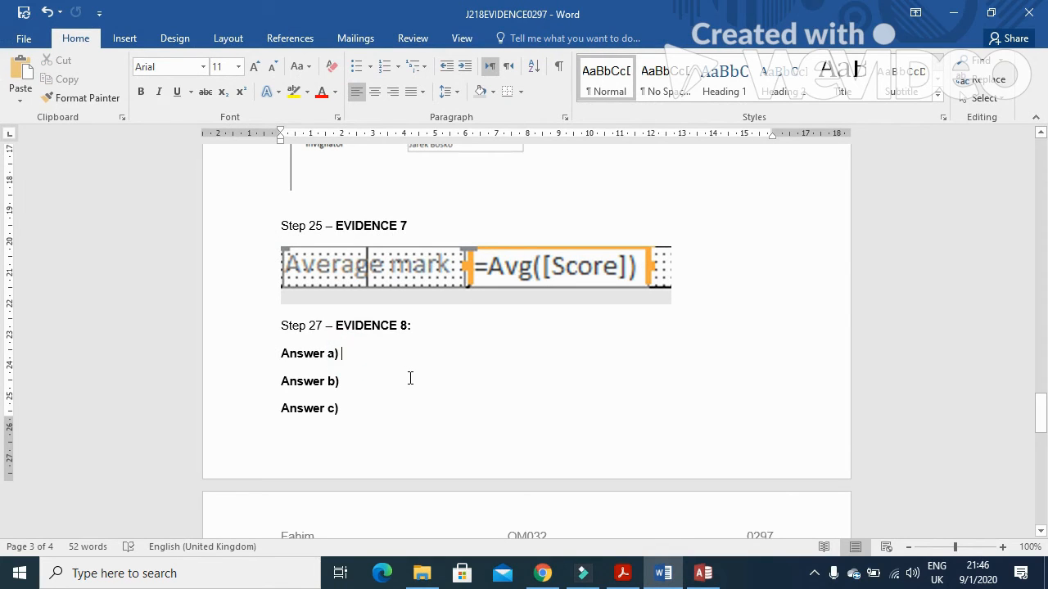
type("chec")
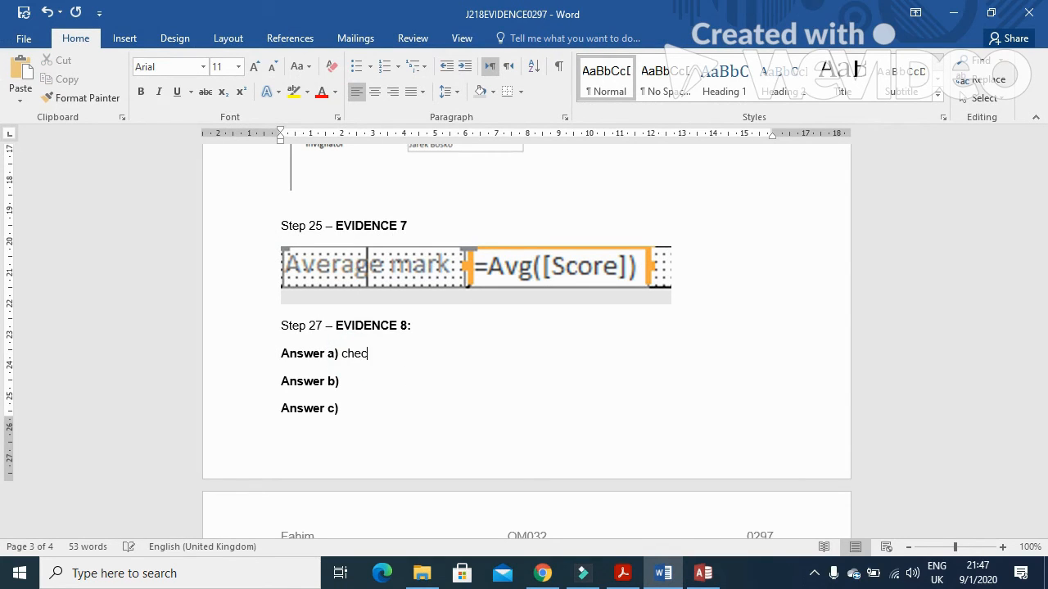
type("k if the data is reaso")
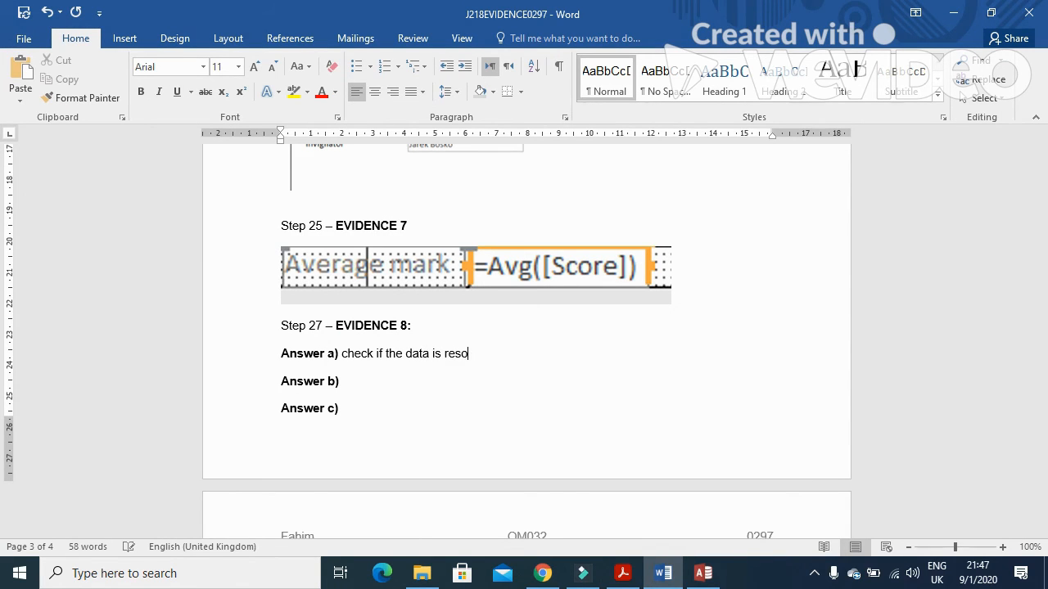
type("nable/")
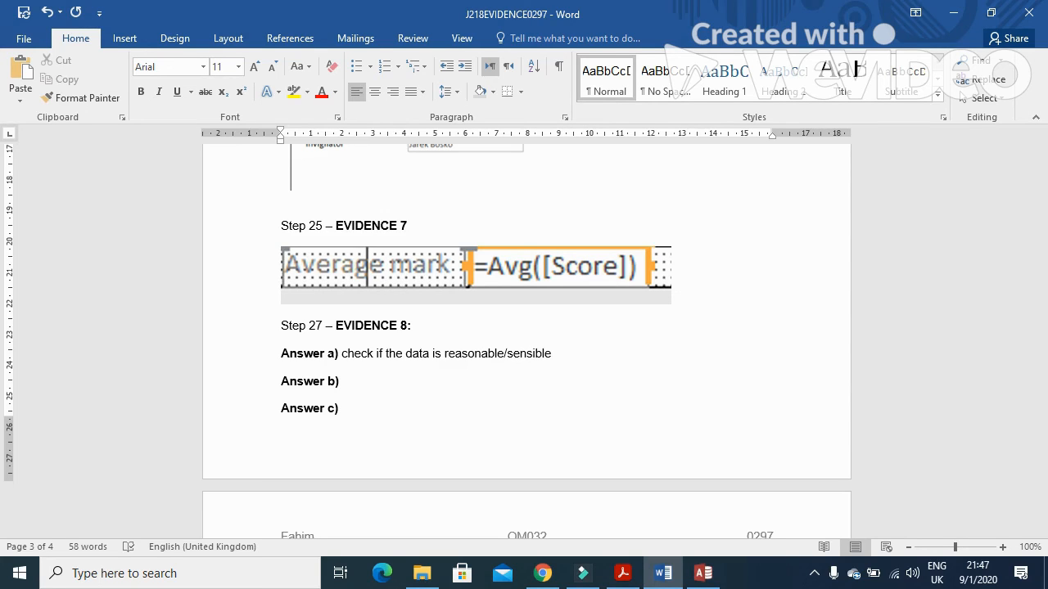
type("sensible")
key("Return")
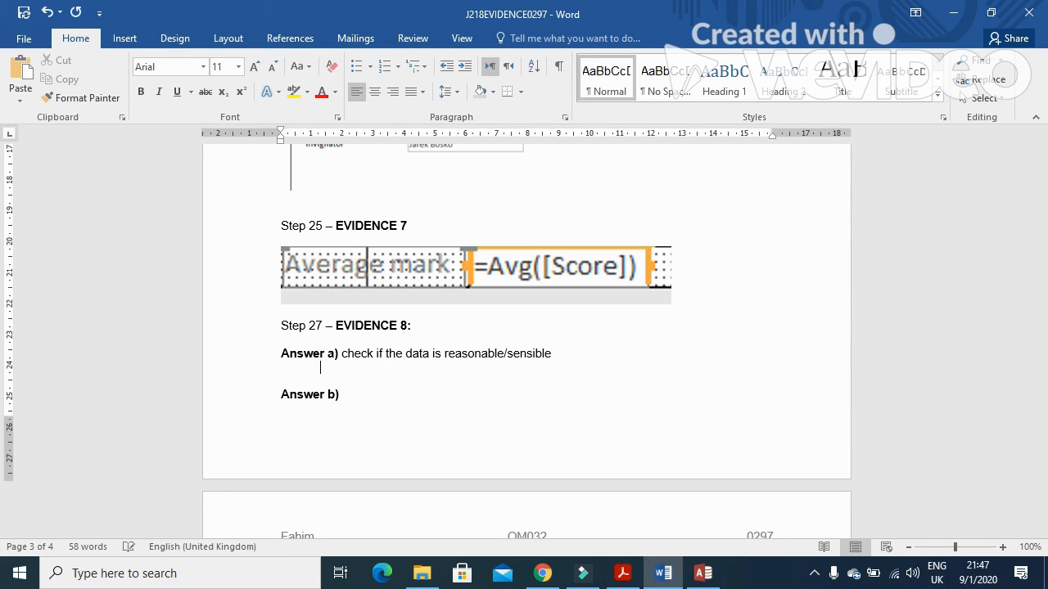
Step: Add the second line 'satisfies a certain criteria', then highlight part b) on the exam paper
type("Check to see if it satify")
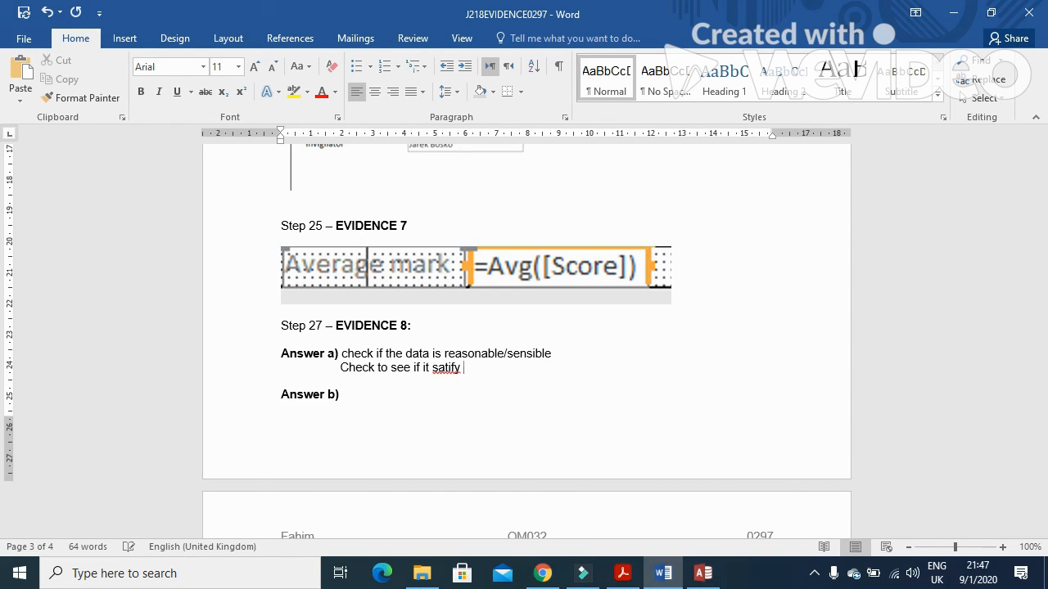
key("BackSpace")
key("BackSpace")
key("BackSpace")
type("sfies a certain cr")
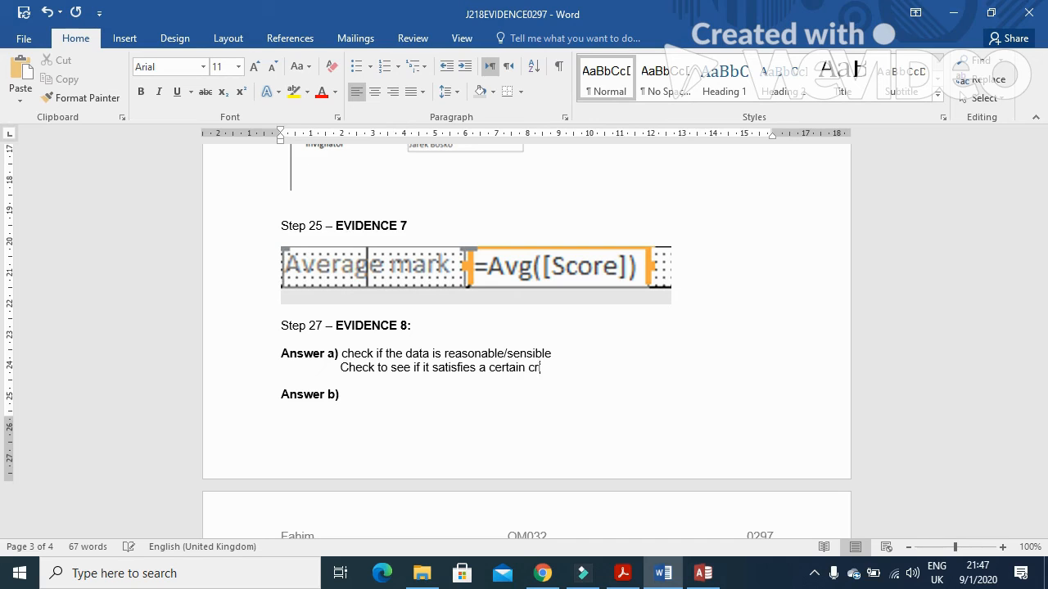
type("iteria")
left_click(622, 573)
left_click_drag(237, 270, 790, 280)
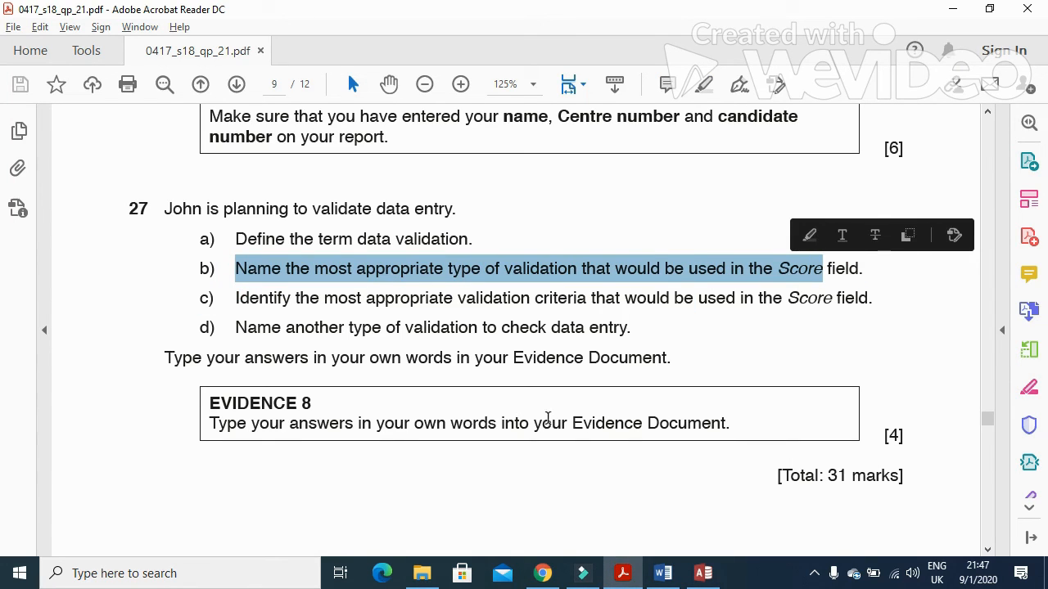
Step: Enter 'Range Check' as Answer b) in the evidence document
left_click(629, 574)
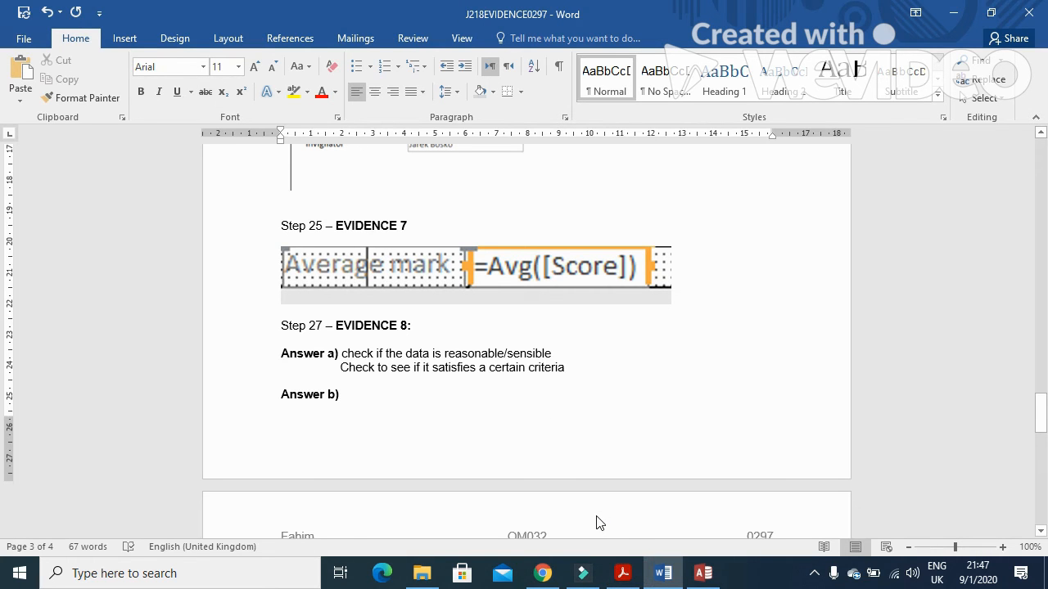
left_click(347, 394)
type("Range Check")
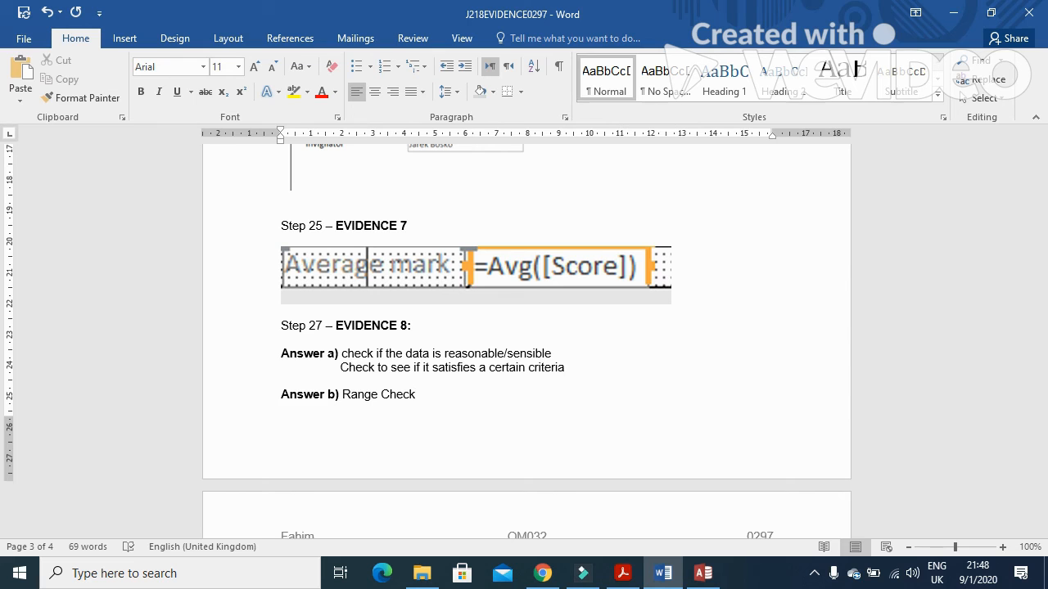
Step: Read and highlight part c) on the exam paper, then return to the evidence document
key("alt+Tab")
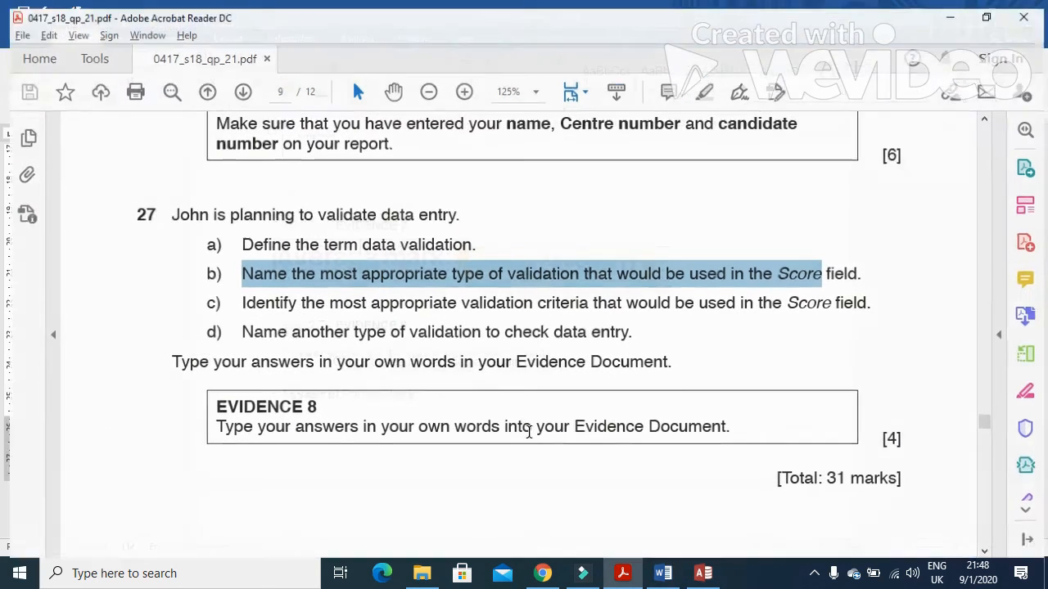
left_click_drag(237, 301, 797, 315)
key("alt+Tab")
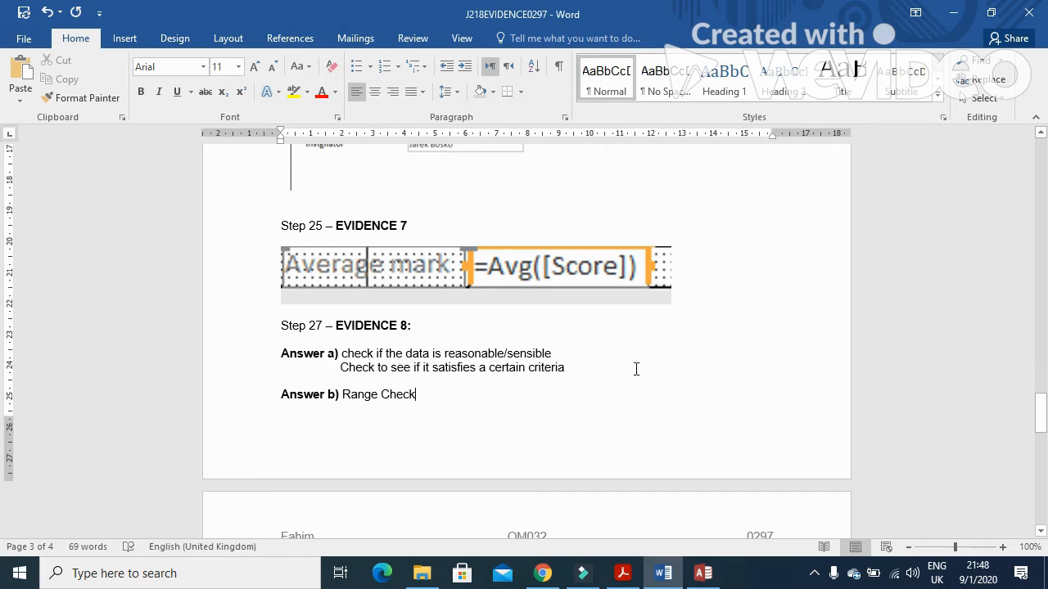
scroll(391, 450, "down", 4)
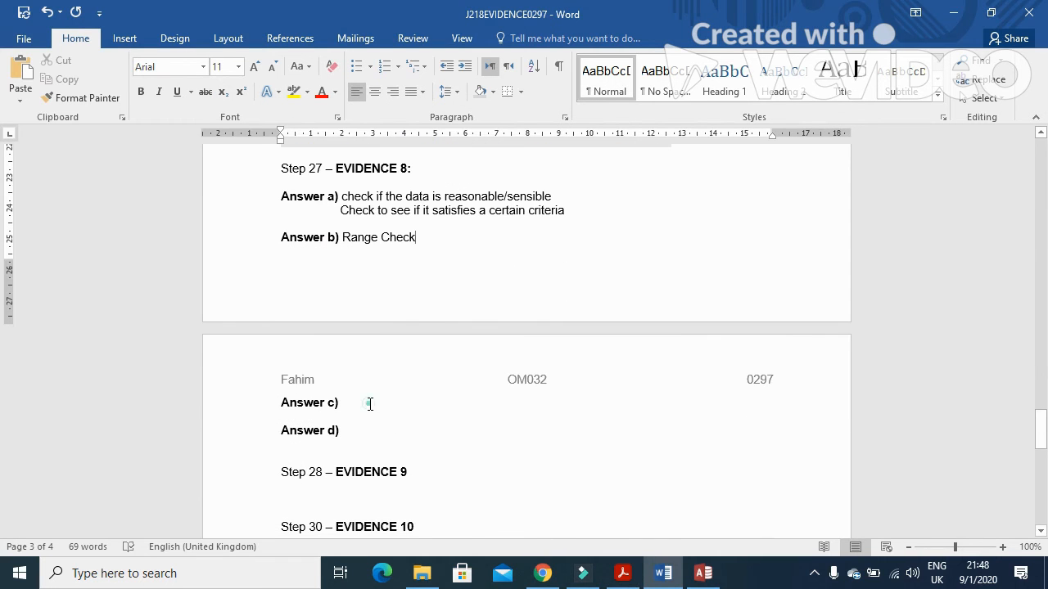
Step: Enter 'Between 0 and 60 , >-1 and <61' as Answer c)
left_click(369, 403)
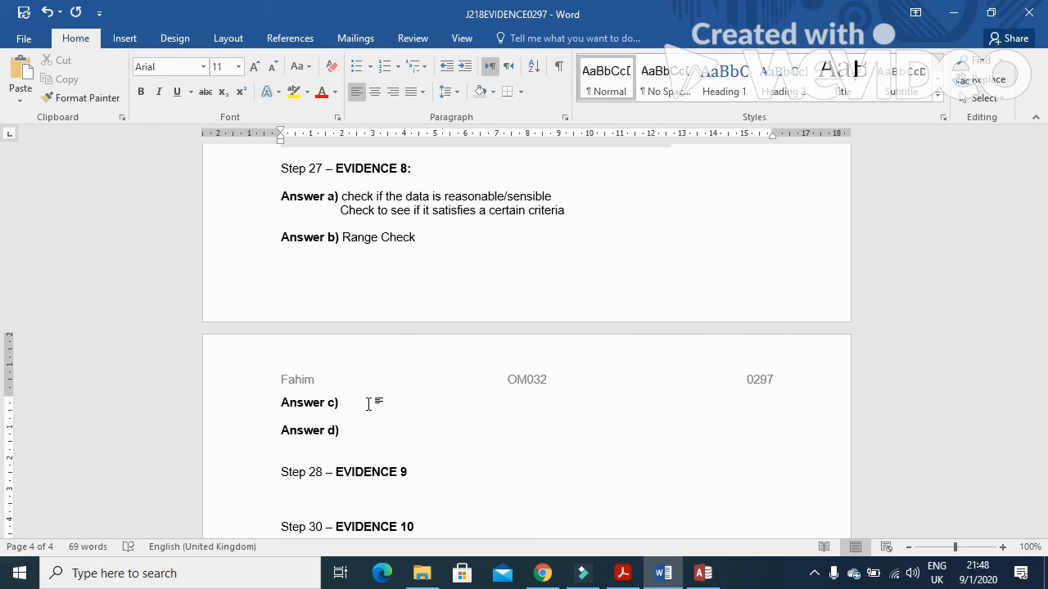
type("Between 0 and 60 , >-1 and <")
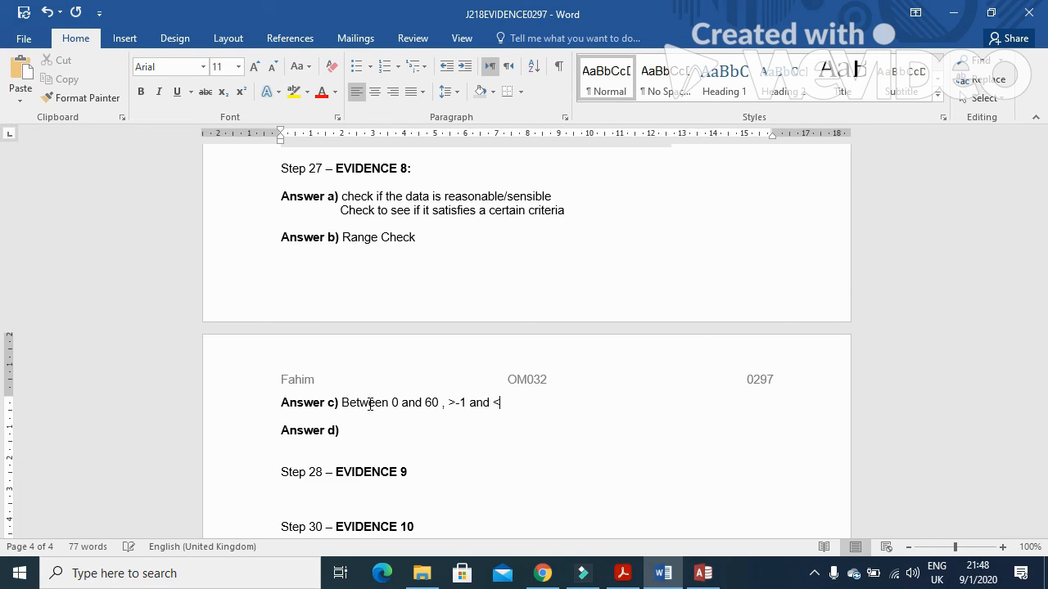
type("61")
left_click(369, 433)
Step: Highlight part d) on the exam paper instead of part c), then return to Word
key("alt+Tab")
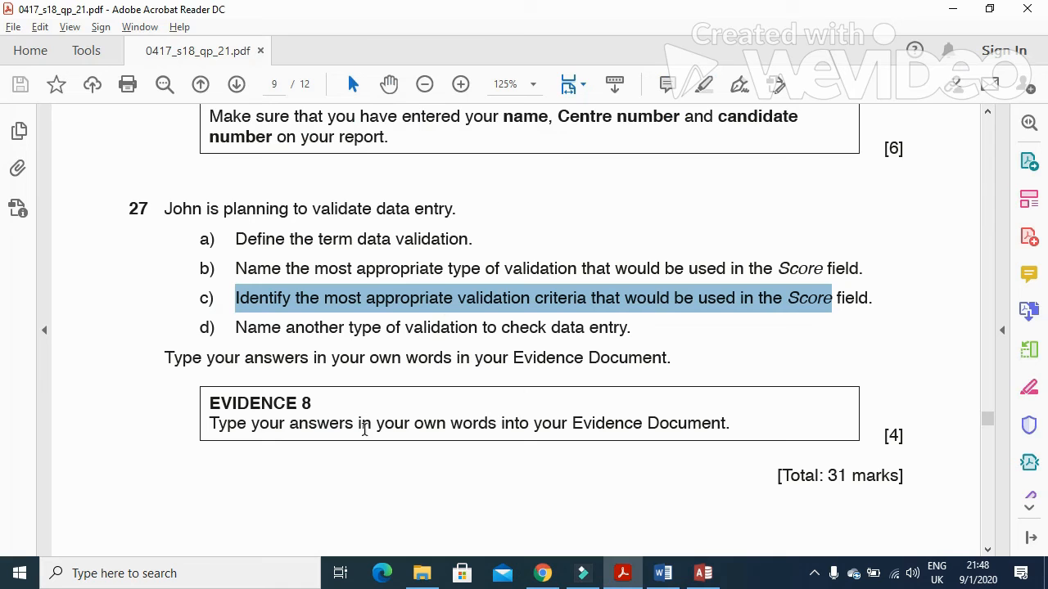
left_click(233, 331)
left_click_drag(238, 329, 620, 338)
key("alt+Tab")
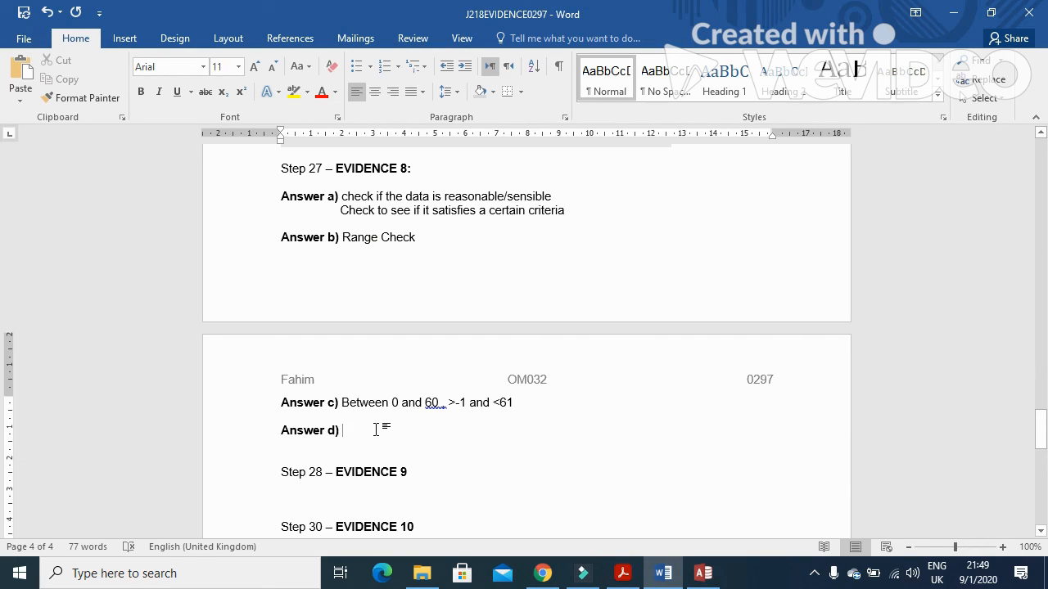
Step: Type Answer d) as 'Lookup check, type/character check, limitcheck, format/picture', fixing typos
type("Loo")
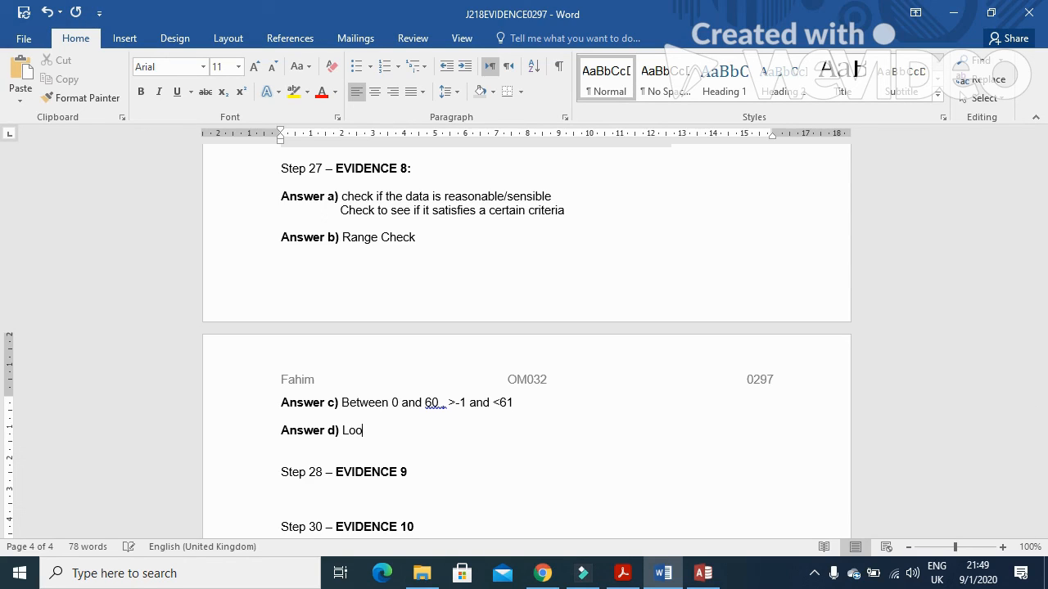
type("kup check, type/chara")
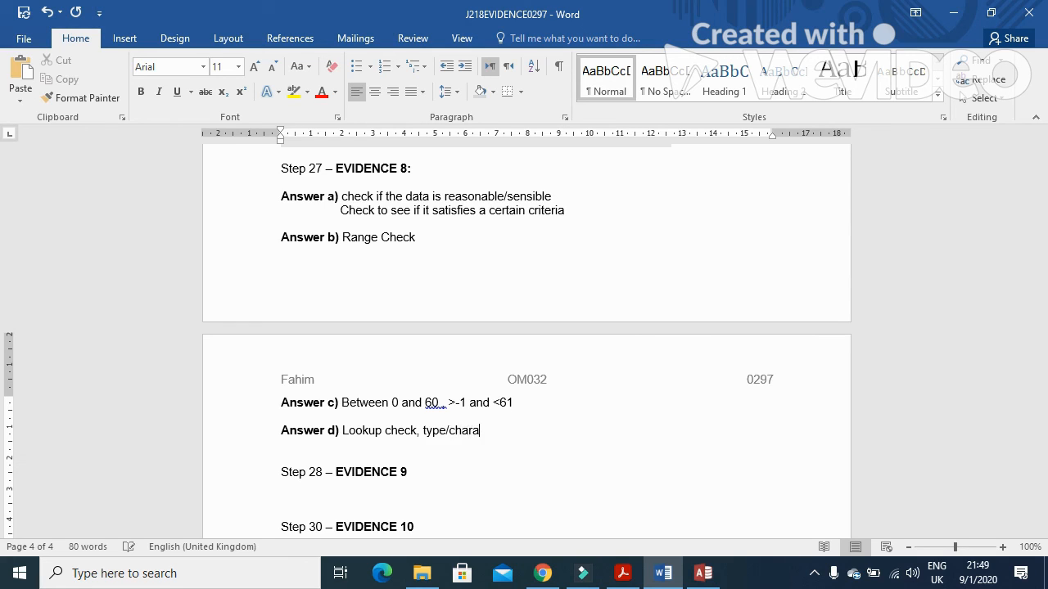
type("cter check, limitcheck")
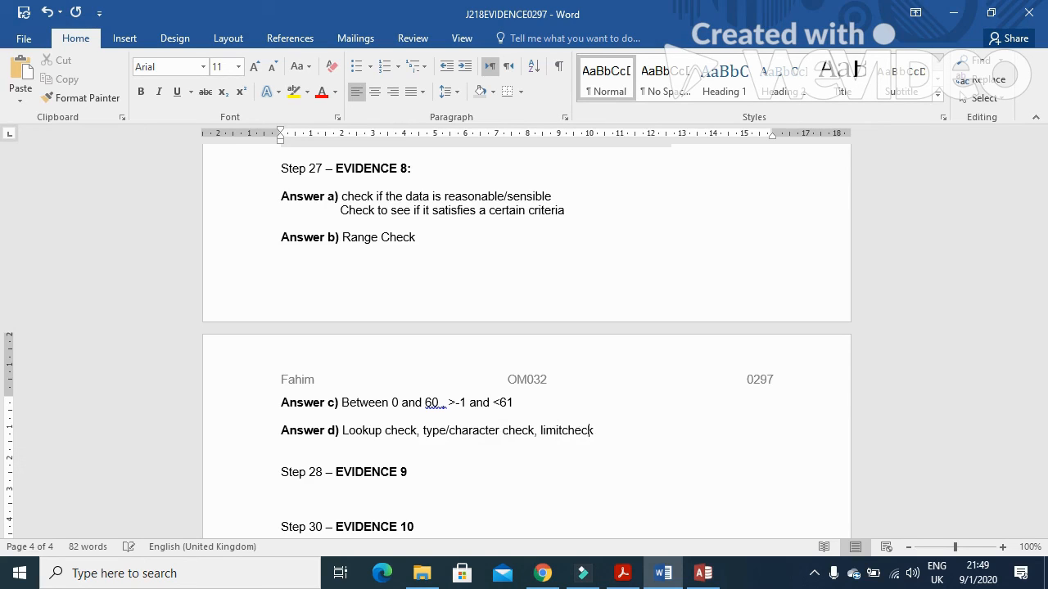
type(", ")
type("forat")
key("BackSpace")
key("BackSpace")
type("mat/picture")
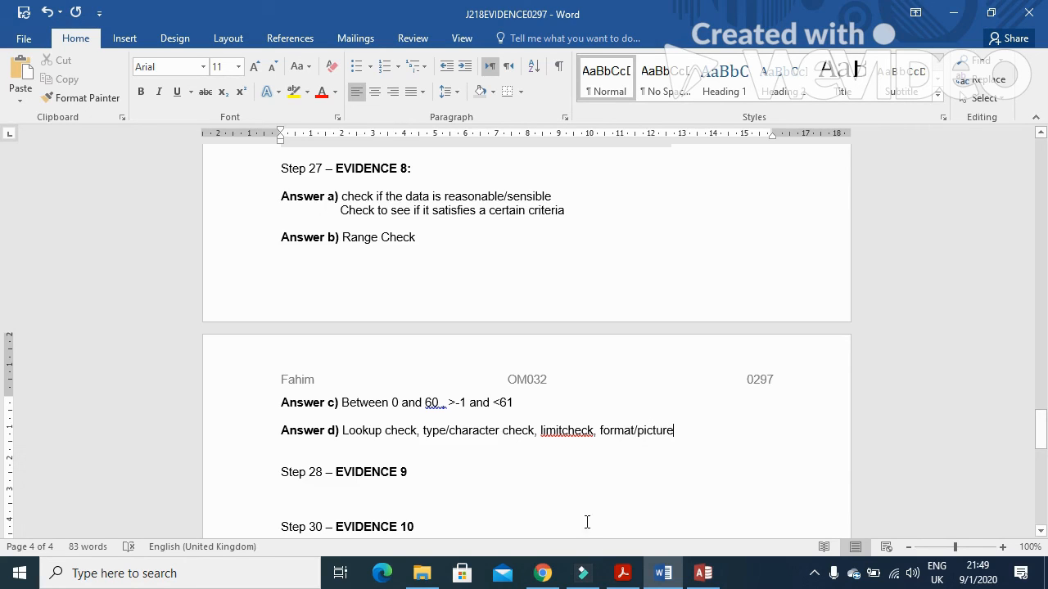
Step: Switch to the exam paper and scroll back to question 27's parts b) to d) and EVIDENCE 8
left_click(622, 572)
scroll(549, 477, "down", 4)
scroll(549, 485, "down", 12)
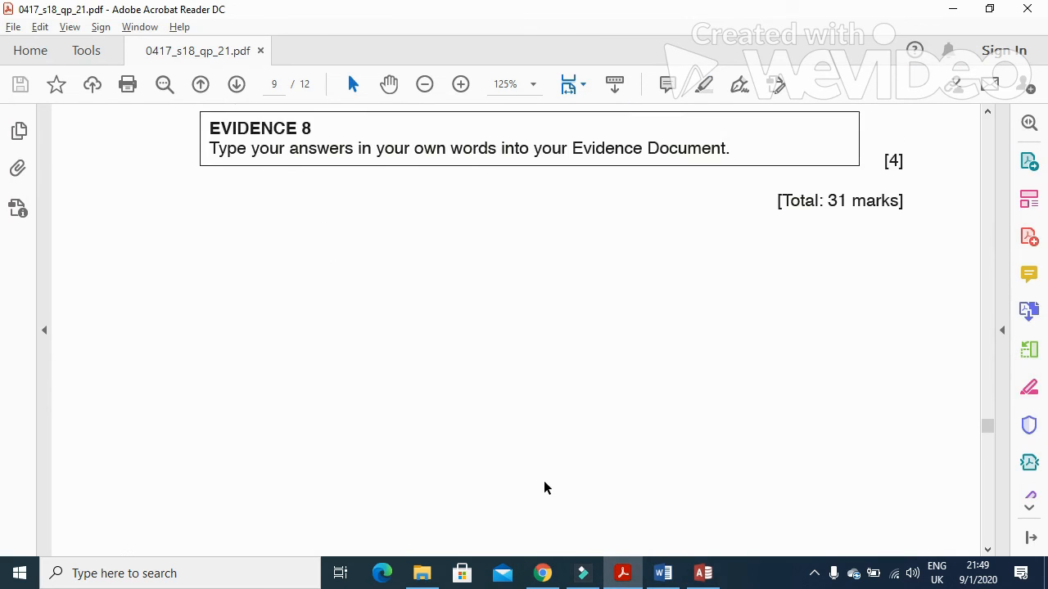
scroll(562, 420, "up", 6)
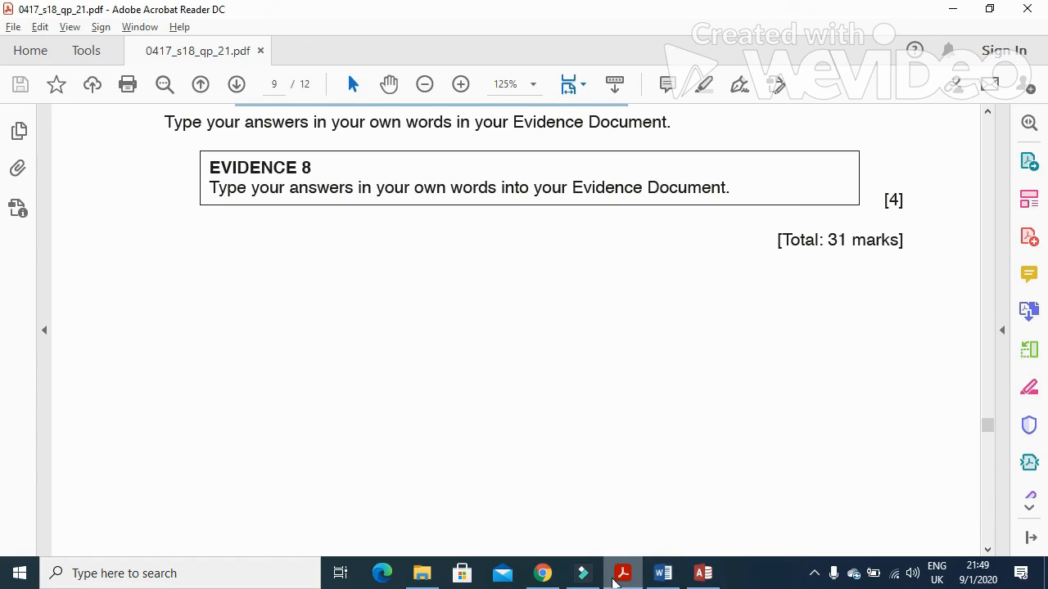
scroll(743, 442, "up", 5)
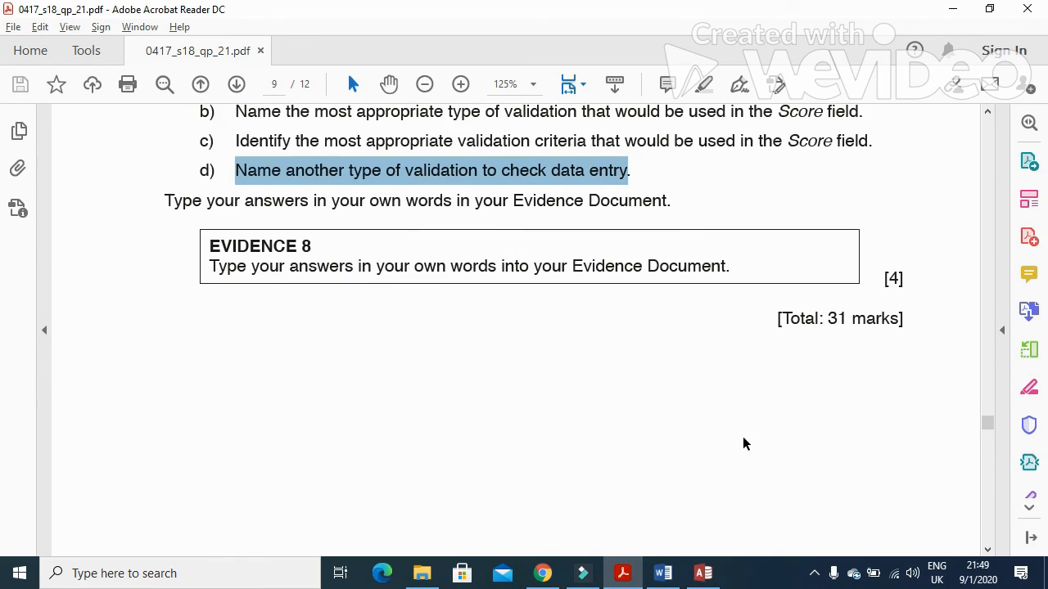